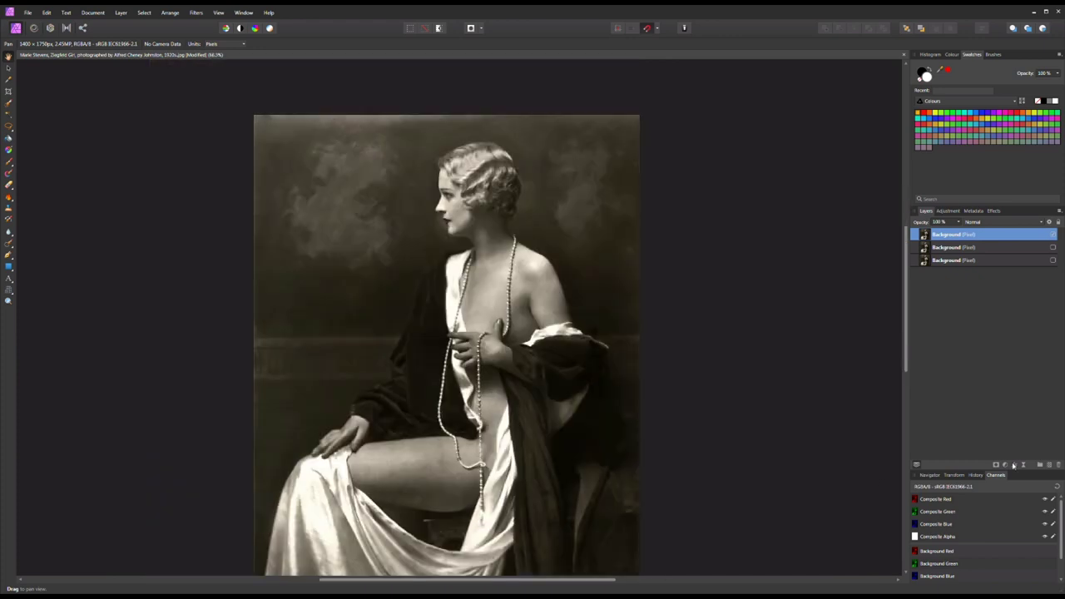
# - Set the new pixel layer's blend mode to Soft Light and choose a light peach skin tone for the Paint Brush
pyautogui.click(990, 221)
pyautogui.click(980, 351)
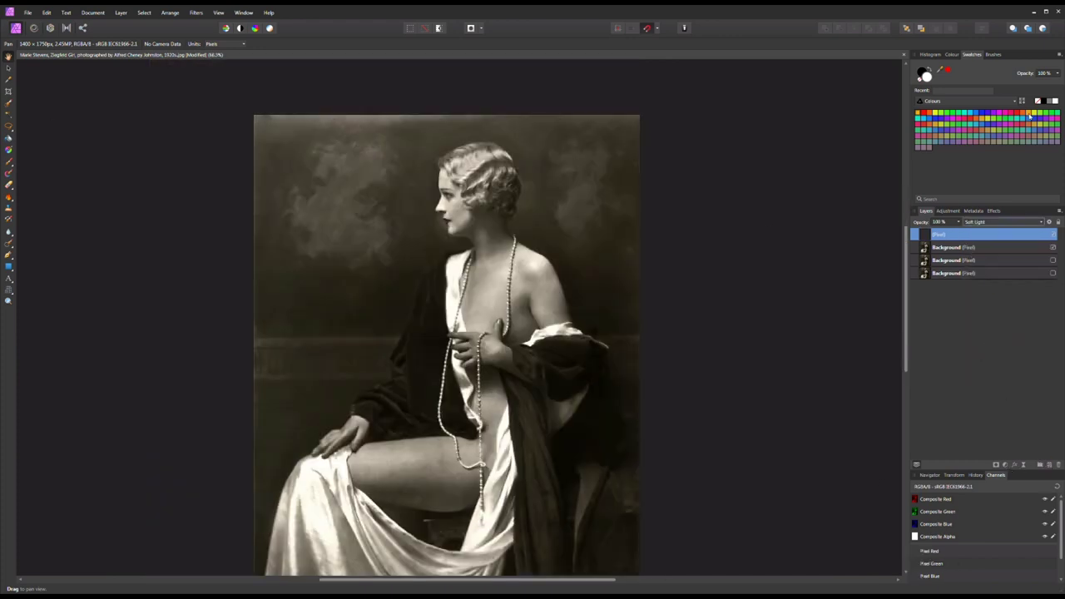
pyautogui.doubleClick(925, 74)
pyautogui.moveTo(426, 215); pyautogui.dragTo(211, 208)
pyautogui.press('b')
pyautogui.click(552, 344)
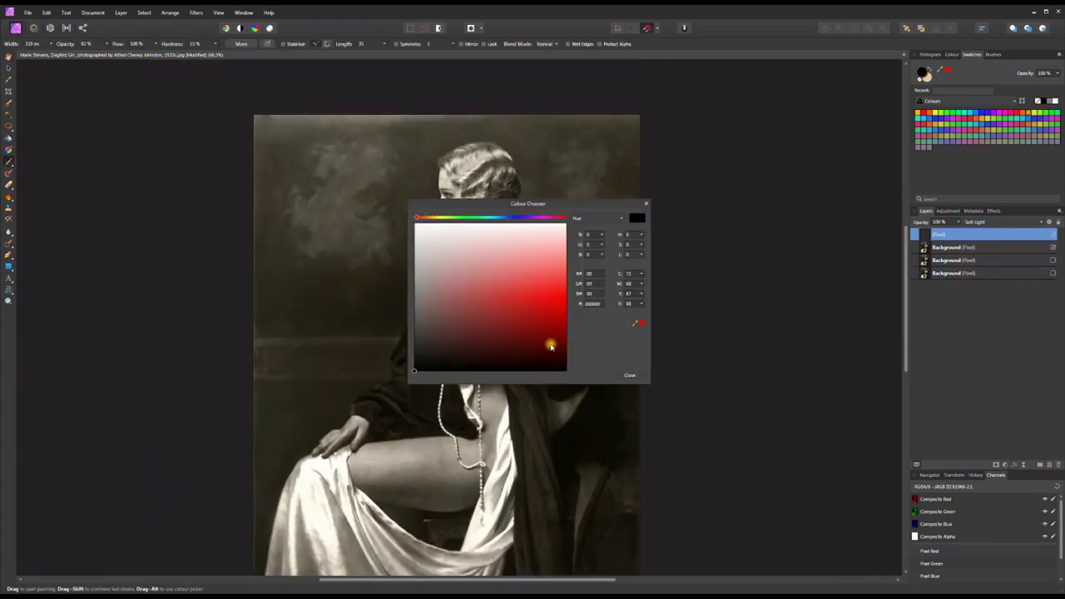
pyautogui.press('Escape')
pyautogui.moveTo(495, 279)
pyautogui.mouseDown()
pyautogui.moveTo(498, 304)
pyautogui.moveTo(509, 269)
pyautogui.moveTo(551, 299)
pyautogui.mouseUp()
# - Paint the peach skin tone over the figure's torso, shoulder, arm and the hand holding the pearls
pyautogui.scroll(5, 551, 299)
pyautogui.moveTo(305, 218)
pyautogui.mouseDown()
pyautogui.moveTo(320, 156)
pyautogui.moveTo(352, 109)
pyautogui.moveTo(318, 253)
pyautogui.moveTo(337, 375)
pyautogui.moveTo(391, 342)
pyautogui.moveTo(324, 291)
pyautogui.mouseUp()
pyautogui.moveTo(382, 158)
pyautogui.mouseDown()
pyautogui.moveTo(441, 99)
pyautogui.moveTo(595, 274)
pyautogui.moveTo(615, 350)
pyautogui.moveTo(466, 333)
pyautogui.moveTo(433, 433)
pyautogui.moveTo(450, 449)
pyautogui.mouseUp()
pyautogui.scroll(-2, 449, 450)
pyautogui.moveTo(333, 349)
pyautogui.mouseDown()
pyautogui.moveTo(341, 382)
pyautogui.moveTo(391, 275)
pyautogui.mouseUp()
pyautogui.moveTo(516, 366)
pyautogui.mouseDown()
pyautogui.moveTo(466, 465)
pyautogui.moveTo(399, 490)
pyautogui.moveTo(327, 308)
pyautogui.moveTo(391, 491)
pyautogui.mouseUp()
pyautogui.scroll(-2, 400, 491)
pyautogui.moveTo(429, 375)
pyautogui.mouseDown()
pyautogui.moveTo(408, 508)
pyautogui.moveTo(375, 499)
pyautogui.mouseUp()
pyautogui.moveTo(300, 266); pyautogui.dragTo(266, 212)
pyautogui.moveTo(425, 138); pyautogui.dragTo(449, 185)
pyautogui.moveTo(341, 125)
pyautogui.mouseDown()
pyautogui.moveTo(387, 173)
pyautogui.moveTo(369, 183)
pyautogui.mouseUp()
pyautogui.scroll(2, 366, 150)
pyautogui.scroll(2, 366, 149)
pyautogui.moveTo(474, 108)
pyautogui.mouseDown()
pyautogui.moveTo(549, 149)
pyautogui.moveTo(612, 249)
pyautogui.mouseUp()
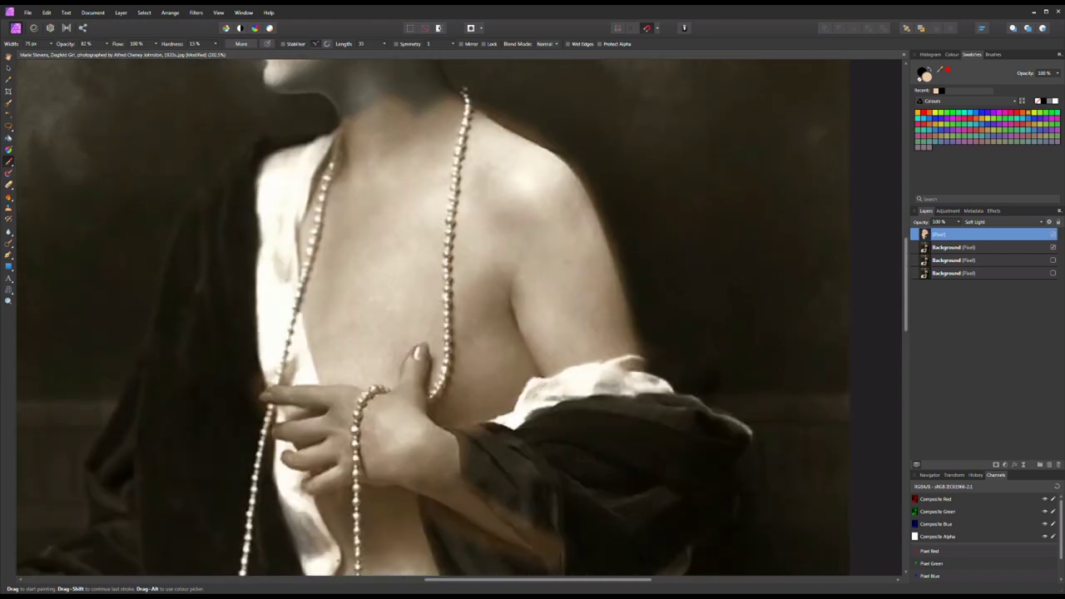
# - Paint the peach skin tone over the neck up to the jaw and the lower hairline
pyautogui.moveTo(358, 100); pyautogui.dragTo(317, 179)
pyautogui.scroll(2, 366, 150)
pyautogui.moveTo(267, 79); pyautogui.dragTo(342, 191)
pyautogui.moveTo(350, 74); pyautogui.dragTo(449, 199)
pyautogui.moveTo(391, 79); pyautogui.dragTo(416, 133)
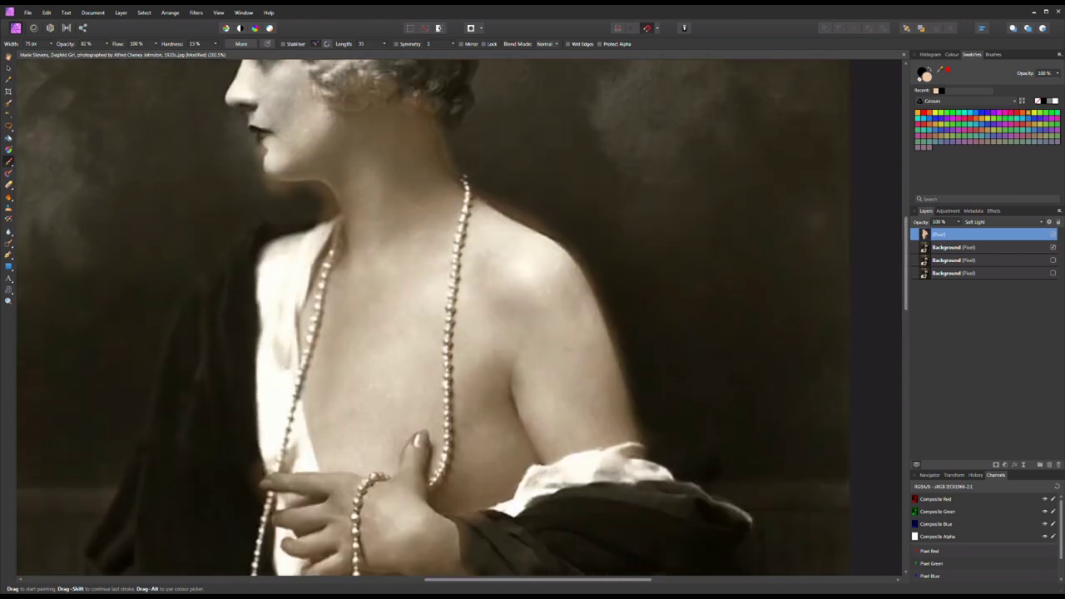
# - Paint the peach skin tone over the face, from the forehead down to the chin
pyautogui.scroll(4, 432, 316)
pyautogui.moveTo(307, 166); pyautogui.dragTo(266, 249)
pyautogui.moveTo(250, 150); pyautogui.dragTo(250, 291)
pyautogui.moveTo(240, 112); pyautogui.dragTo(245, 303)
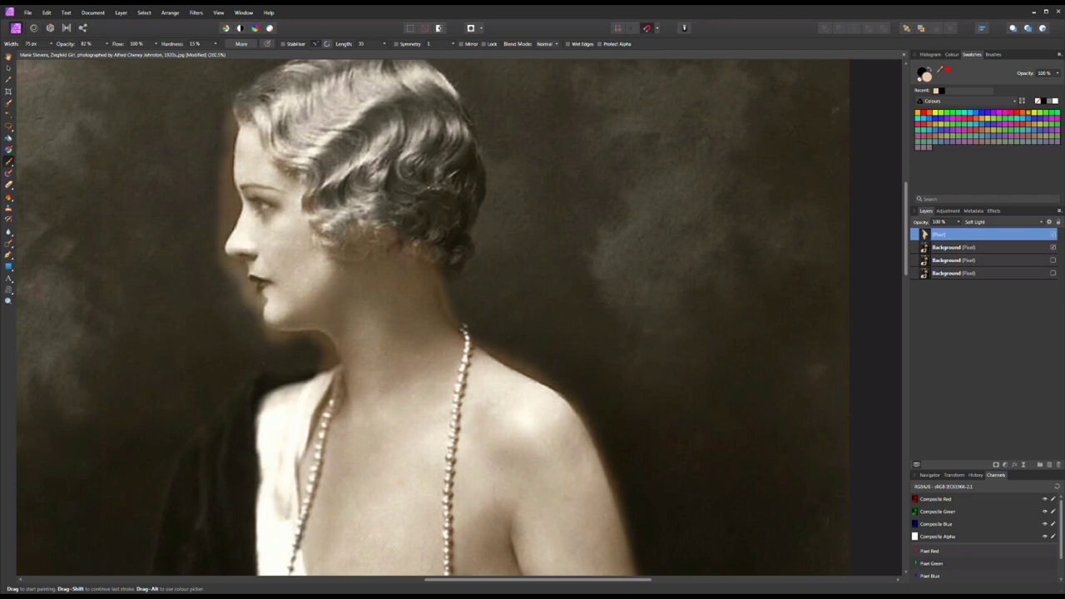
pyautogui.moveTo(333, 226); pyautogui.dragTo(260, 337)
# - Paint the peach skin tone over the thigh and the hand resting on the knee
pyautogui.scroll(-16, 433, 316)
pyautogui.moveTo(391, 349)
pyautogui.mouseDown()
pyautogui.moveTo(357, 249)
pyautogui.moveTo(300, 358)
pyautogui.moveTo(183, 299)
pyautogui.moveTo(349, 466)
pyautogui.moveTo(50, 453)
pyautogui.moveTo(125, 366)
pyautogui.moveTo(166, 266)
pyautogui.mouseUp()
pyautogui.hscroll(-8, 457, 320)
pyautogui.moveTo(166, 324)
pyautogui.mouseDown()
pyautogui.moveTo(308, 196)
pyautogui.moveTo(141, 325)
pyautogui.moveTo(332, 292)
pyautogui.moveTo(275, 366)
pyautogui.moveTo(449, 416)
pyautogui.moveTo(307, 366)
pyautogui.moveTo(624, 254)
pyautogui.mouseUp()
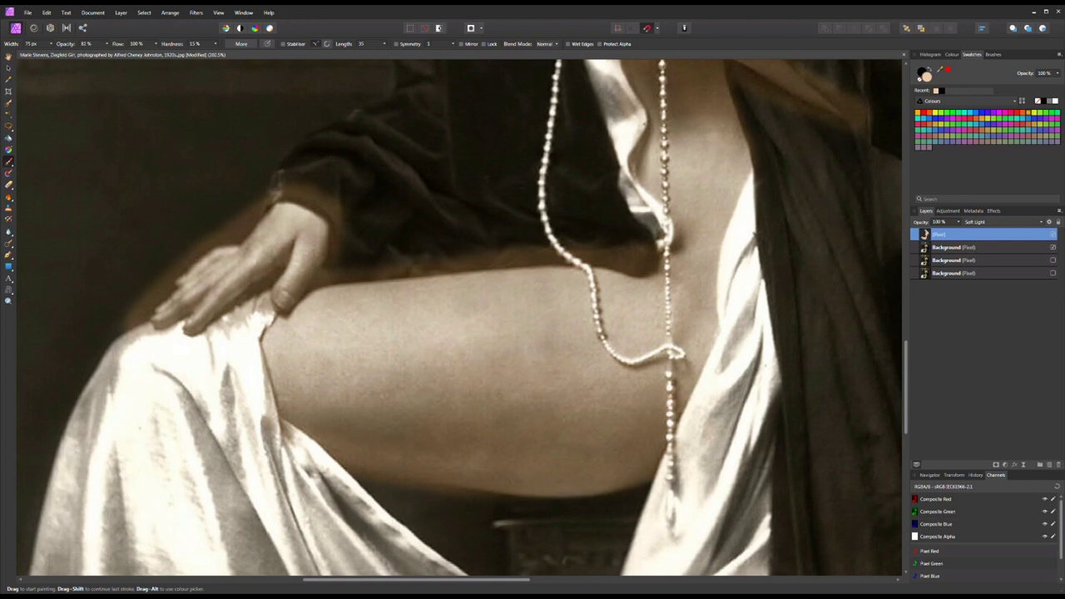
pyautogui.scroll(-5, 458, 321)
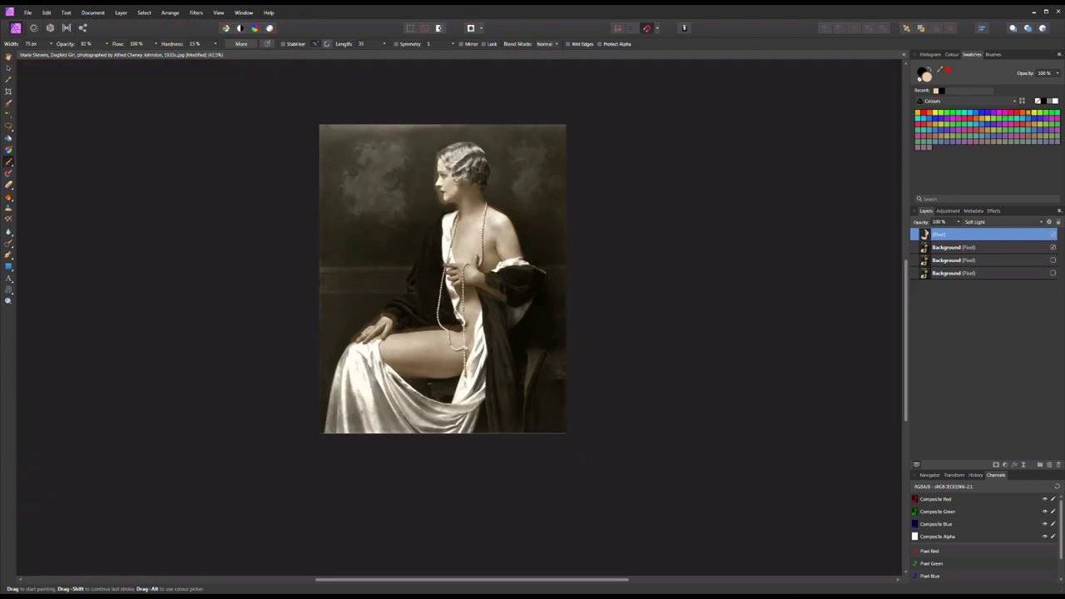
# - Add an HSL adjustment nested in the painted skin layer, with saturation raised to 13% and luminosity slightly lowered
pyautogui.scroll(3, 458, 320)
pyautogui.click(1000, 463)
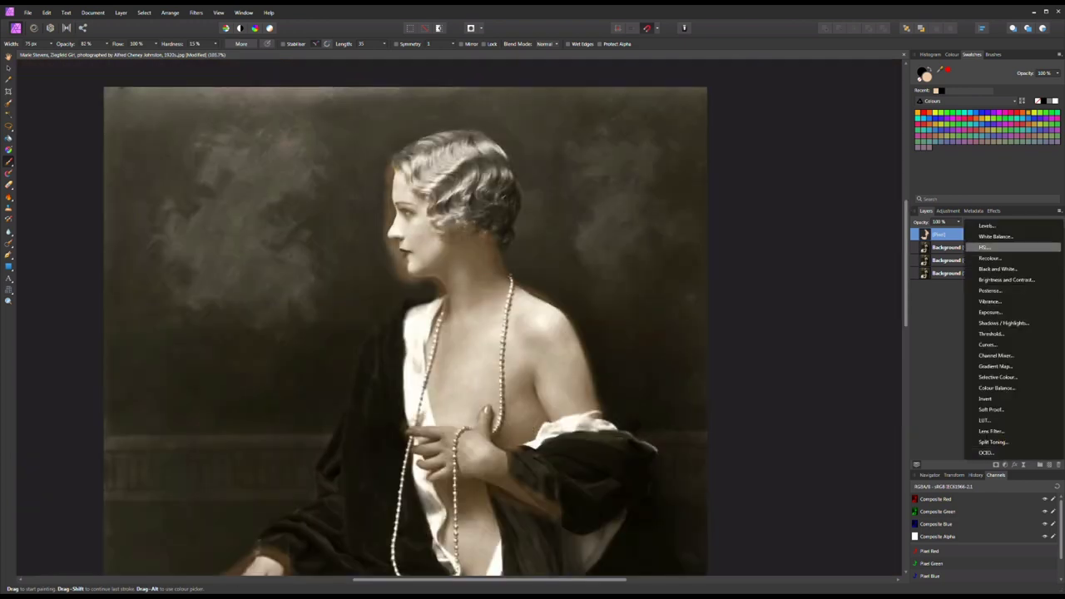
pyautogui.click(986, 246)
pyautogui.moveTo(957, 234); pyautogui.dragTo(925, 246)
pyautogui.moveTo(794, 542); pyautogui.dragTo(787, 542)
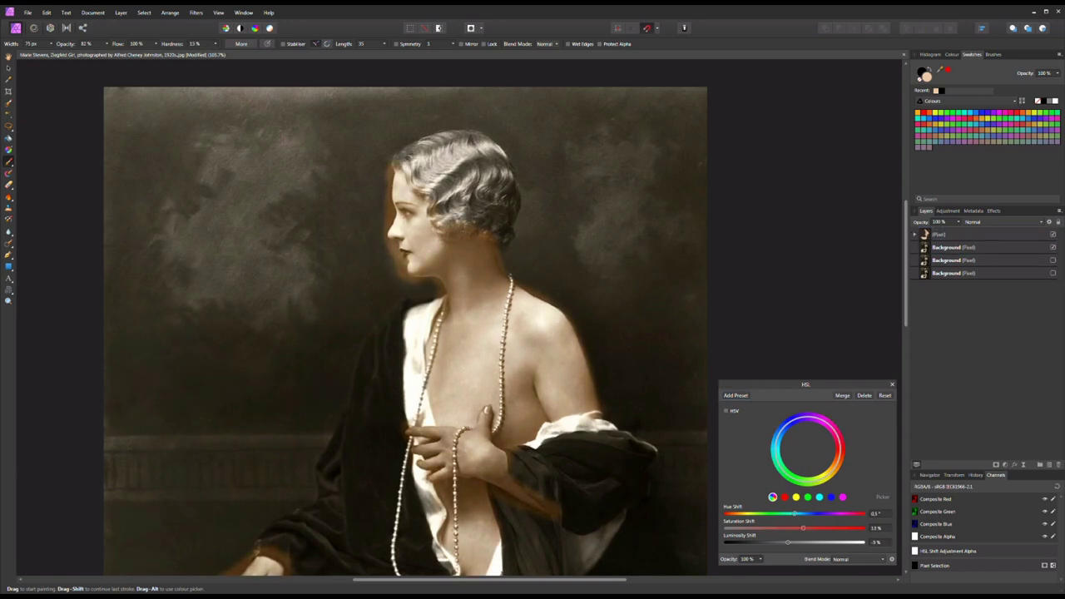
pyautogui.moveTo(791, 541); pyautogui.dragTo(793, 541)
pyautogui.moveTo(787, 541); pyautogui.dragTo(784, 542)
# - Add a Colour Balance adjustment shifting the skin midtones toward cyan, magenta and blue, and a Brightness / Contrast adjustment with slight increases
pyautogui.click(1004, 464)
pyautogui.click(996, 388)
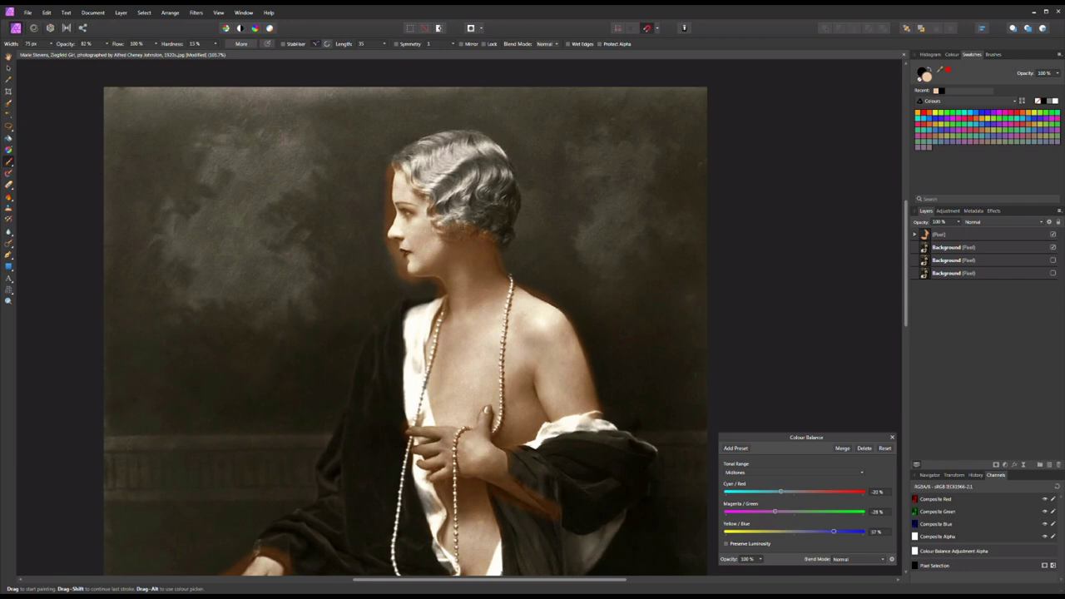
pyautogui.click(1004, 465)
pyautogui.click(996, 271)
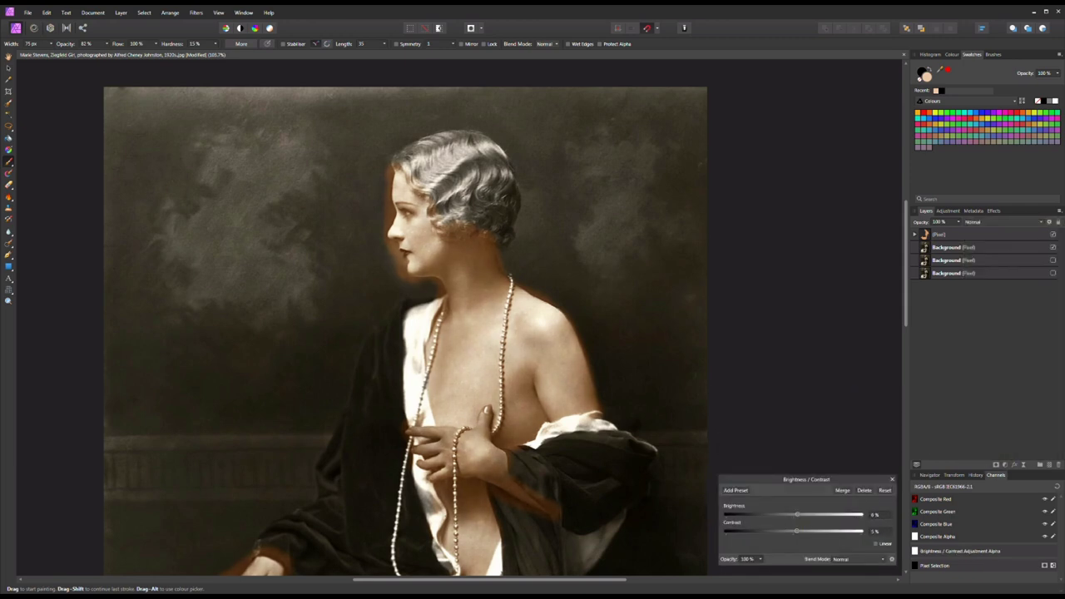
# - Add a White Balance adjustment at 42% with 30% tint, and another HSL adjustment with saturation 17% and luminosity 10%
pyautogui.click(1004, 464)
pyautogui.click(998, 248)
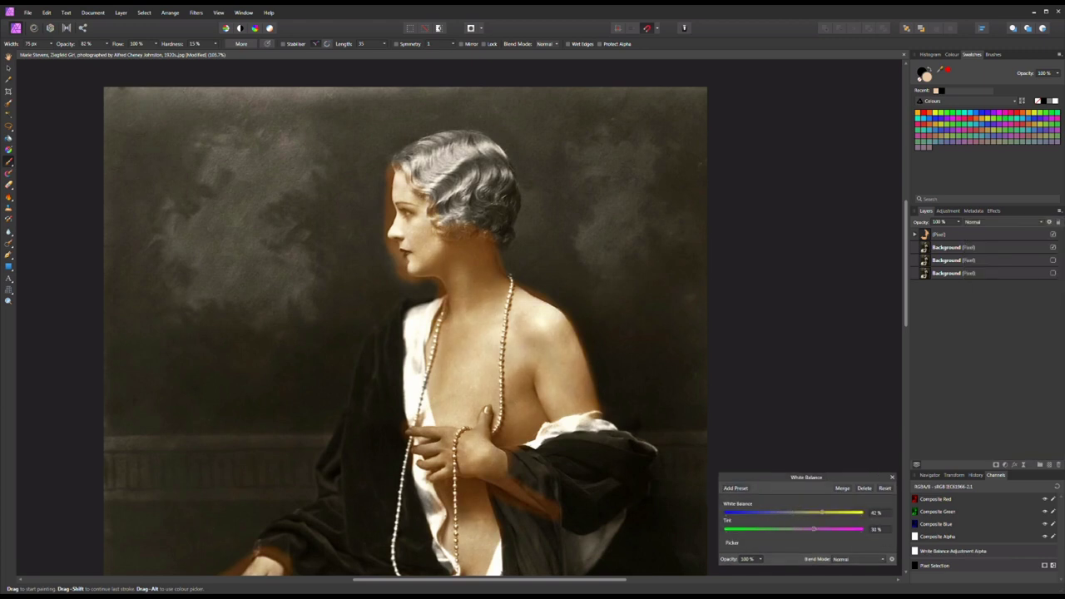
pyautogui.click(1004, 464)
pyautogui.click(1005, 242)
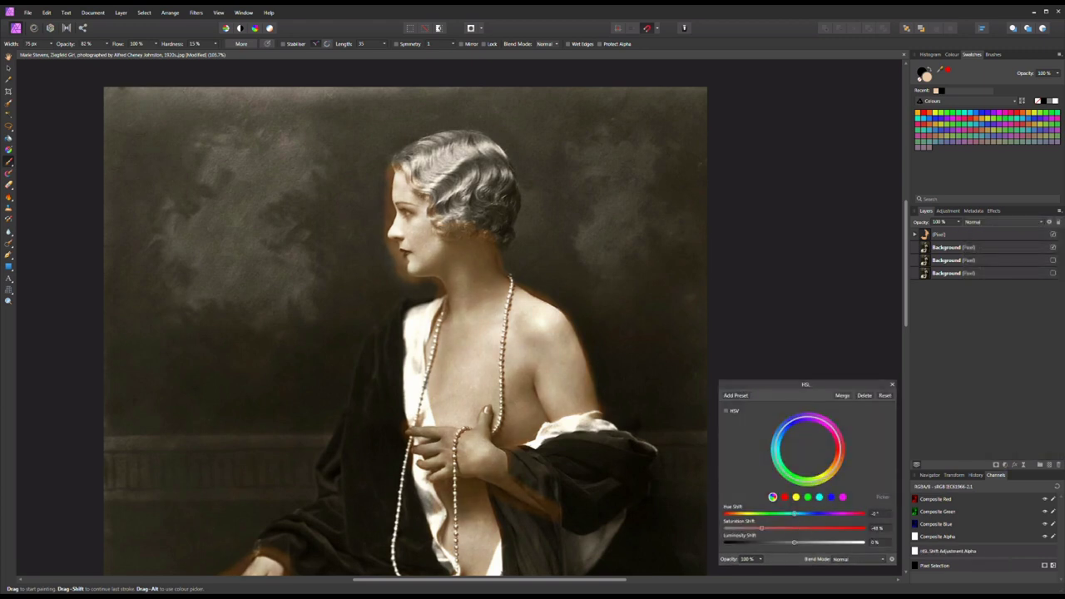
pyautogui.moveTo(794, 542)
pyautogui.mouseDown()
pyautogui.moveTo(812, 543)
pyautogui.moveTo(802, 542)
pyautogui.mouseUp()
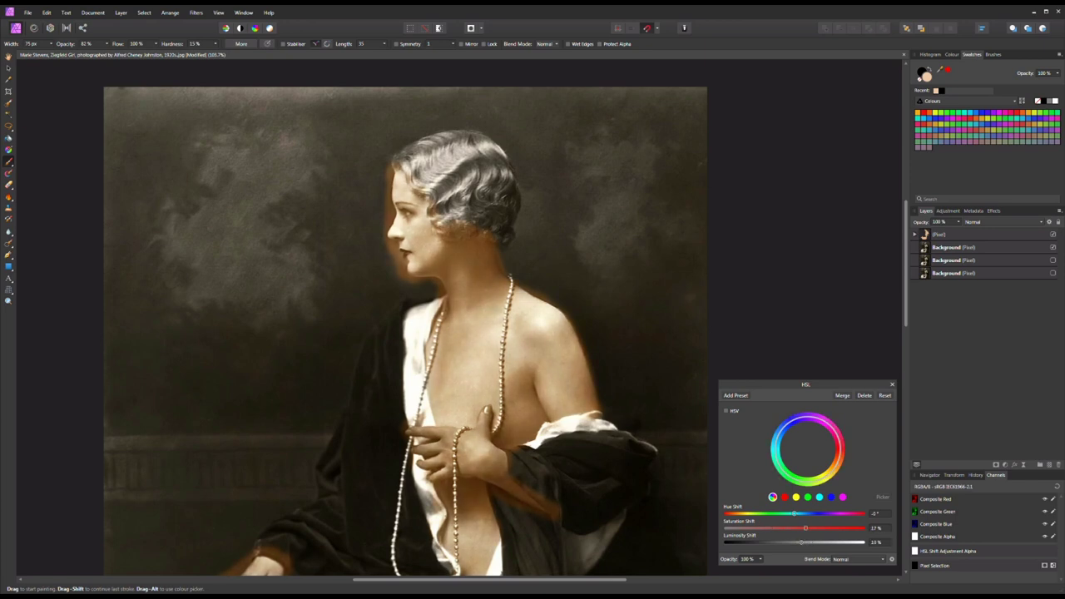
# - Add a Curves adjustment to the painted skin layer and reshape its curve
pyautogui.click(1004, 464)
pyautogui.click(1005, 360)
pyautogui.moveTo(782, 469); pyautogui.dragTo(805, 448)
pyautogui.click(724, 517)
pyautogui.click(795, 453)
pyautogui.press('Return')
pyautogui.scroll(-5, 647, 344)
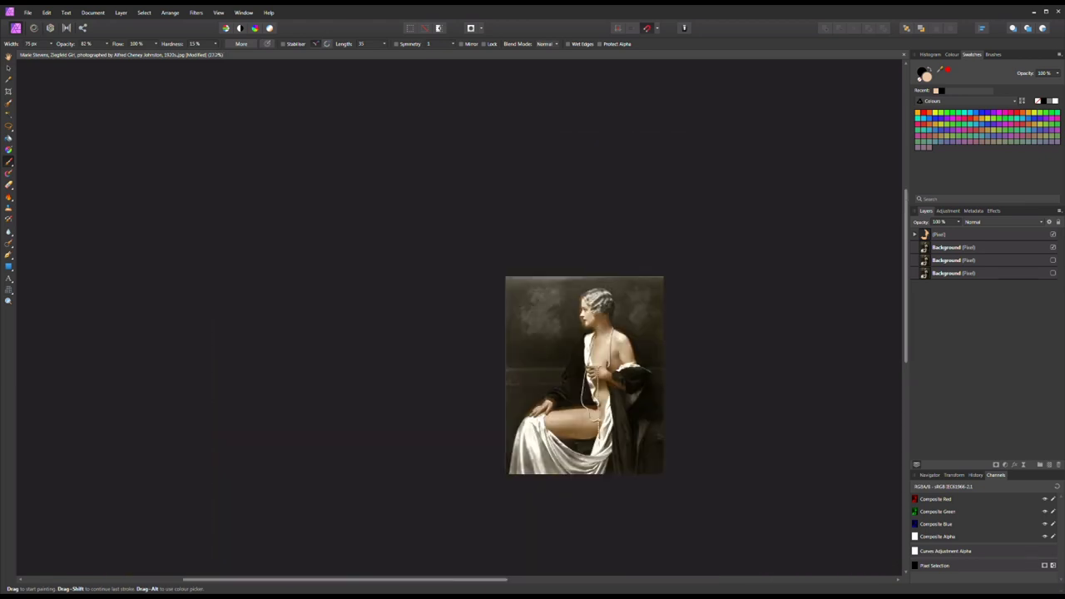
# - Trace a Pen path from below the thumb down the edge between the white cloth and the thigh
pyautogui.scroll(8, 559, 428)
pyautogui.click(9, 260)
pyautogui.scroll(3, 449, 250)
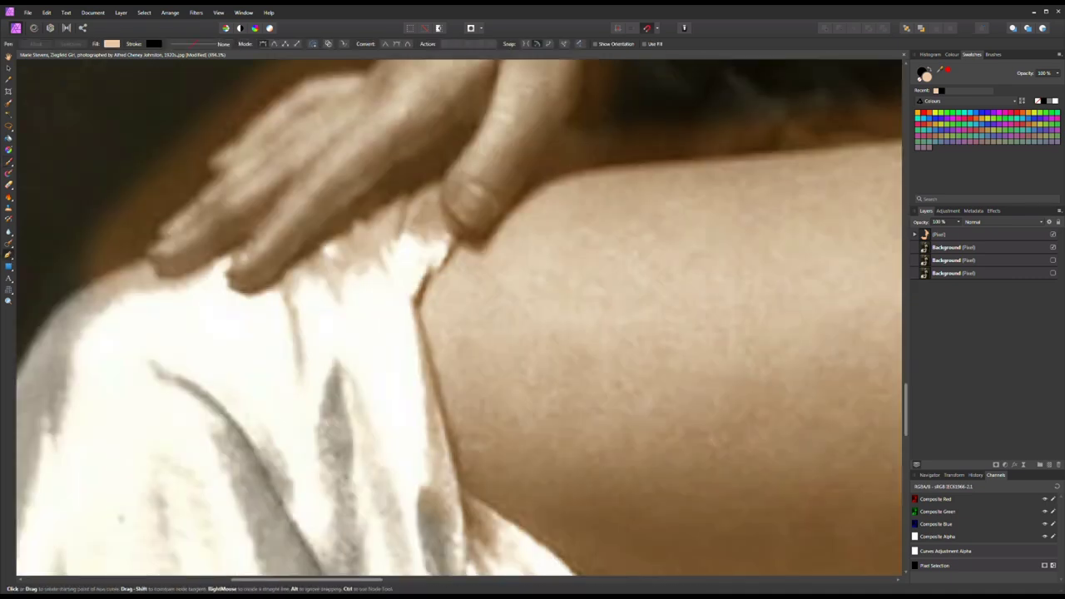
pyautogui.scroll(4, 449, 250)
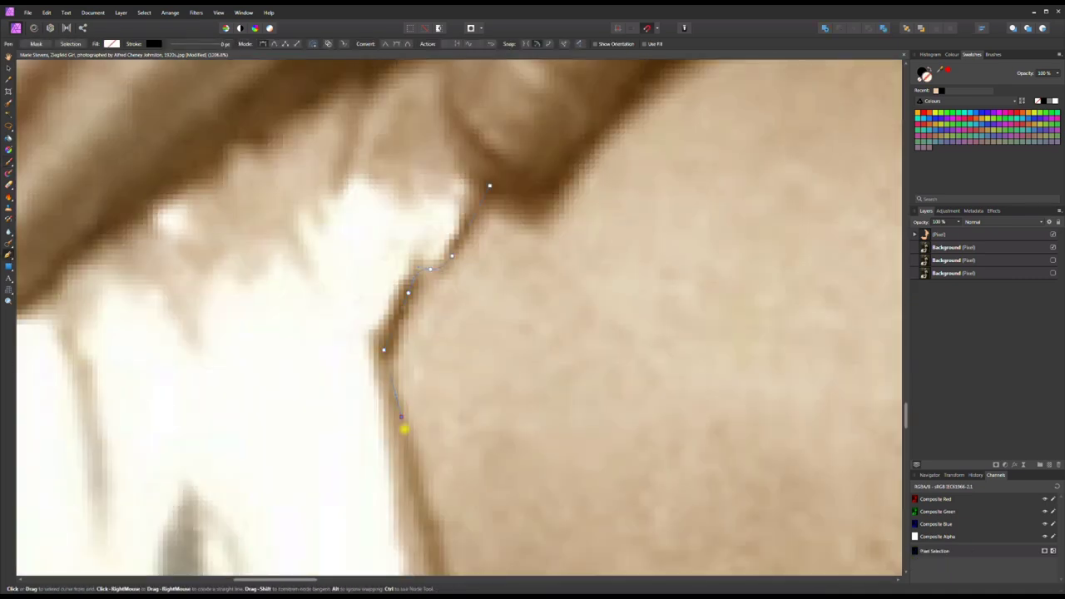
pyautogui.scroll(-5, 403, 429)
pyautogui.click(426, 313)
pyautogui.click(456, 411)
pyautogui.scroll(-1, 456, 412)
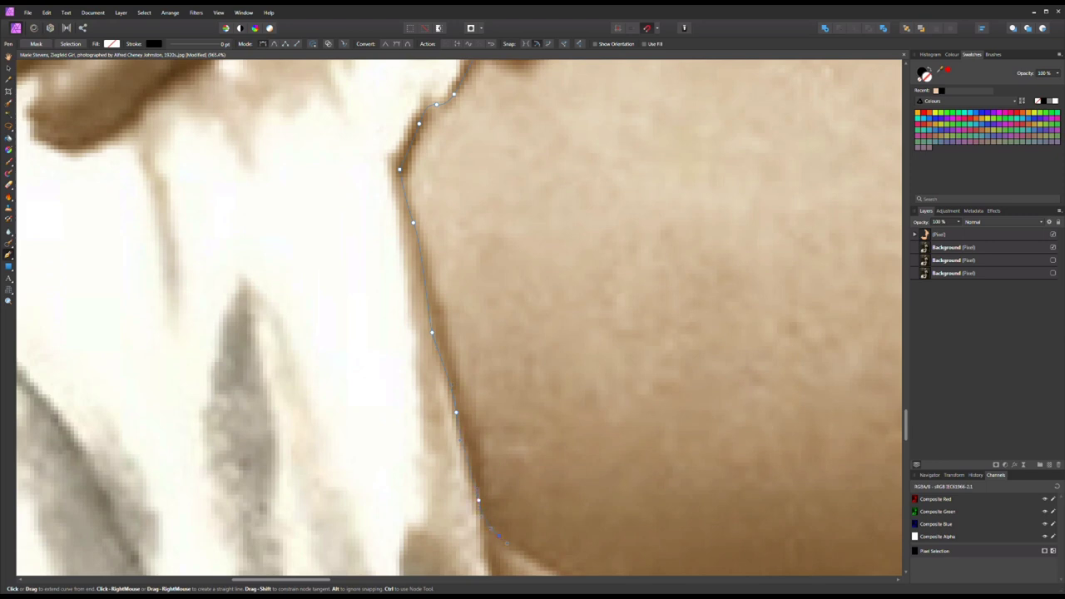
# - Continue the path around the white cloth and beneath the resting hand, convert it to a selection and clear the skin tint inside
pyautogui.scroll(-4, 503, 542)
pyautogui.scroll(-3, 516, 341)
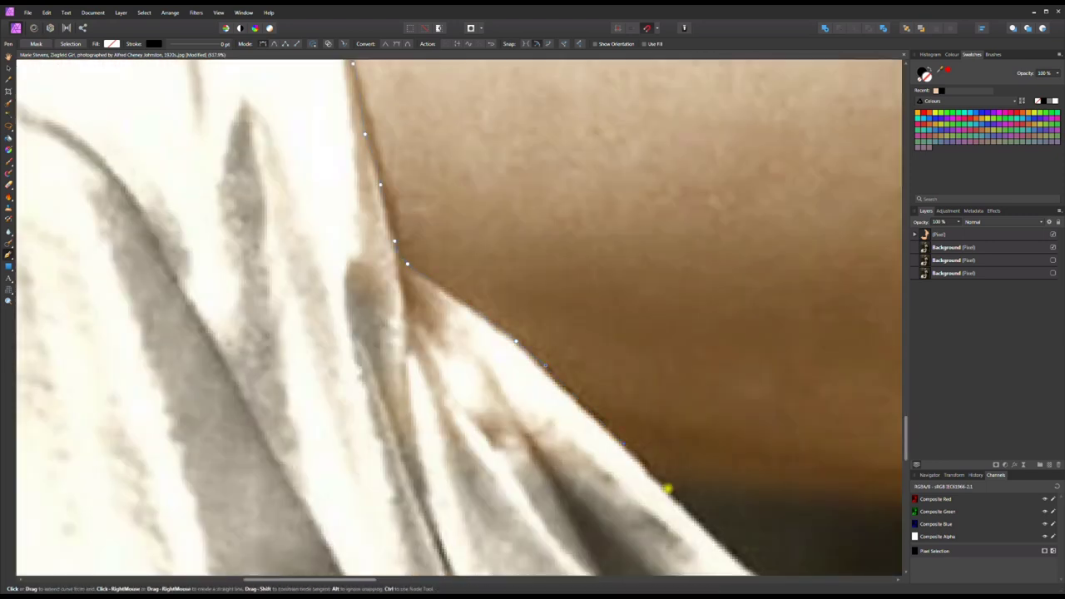
pyautogui.scroll(-15, 668, 488)
pyautogui.scroll(15, 673, 426)
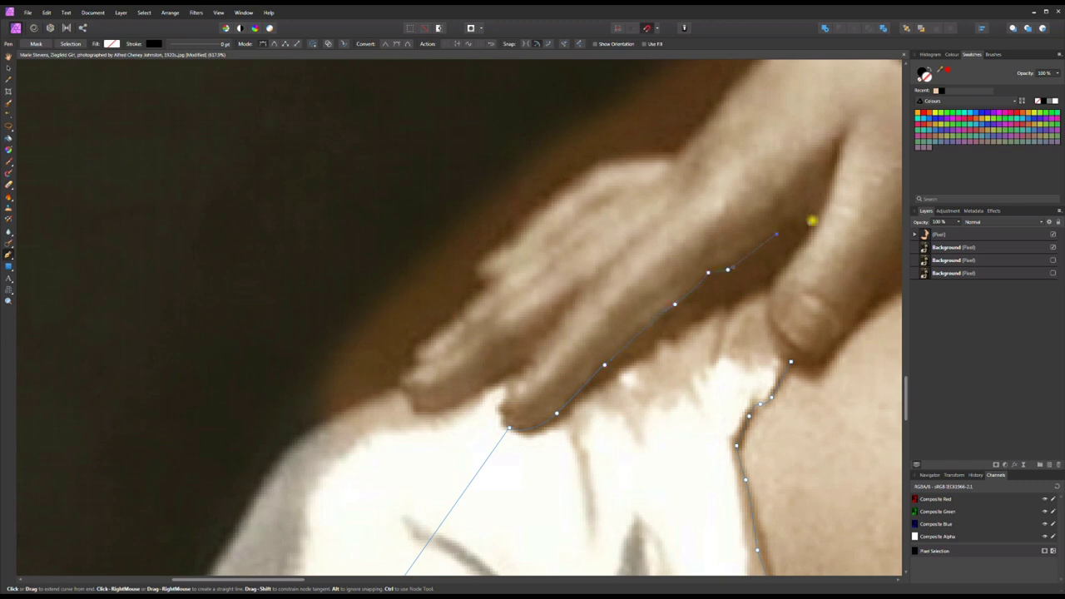
pyautogui.click(70, 43)
pyautogui.scroll(-10, 497, 443)
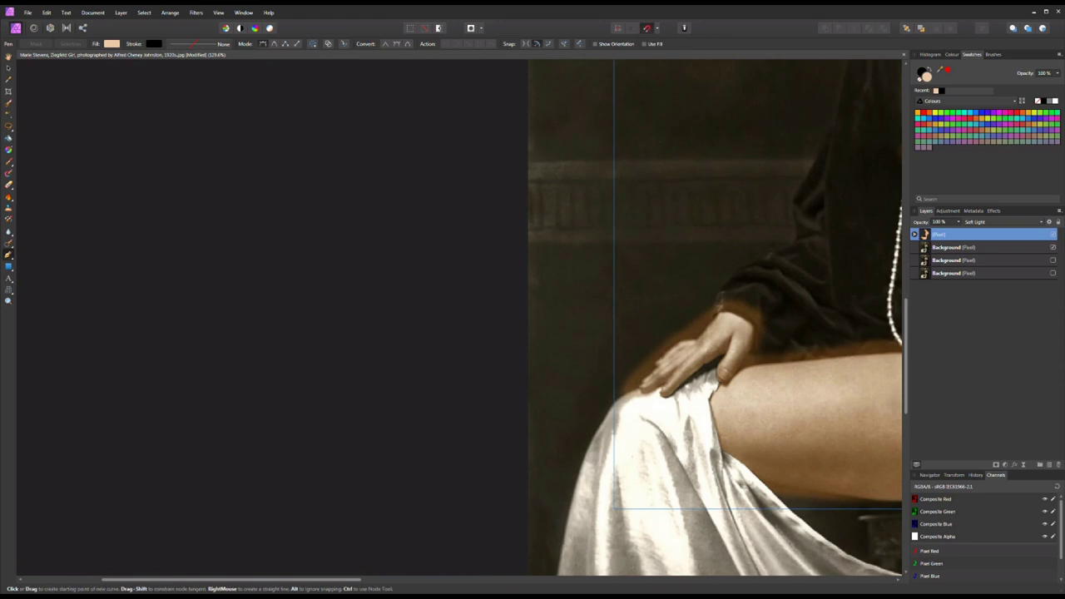
# - Erase the skin tint spilling onto the dark sleeve around the wrist and thumb of the resting hand
pyautogui.scroll(7, 574, 316)
pyautogui.press('e')
pyautogui.moveTo(624, 295); pyautogui.dragTo(699, 279)
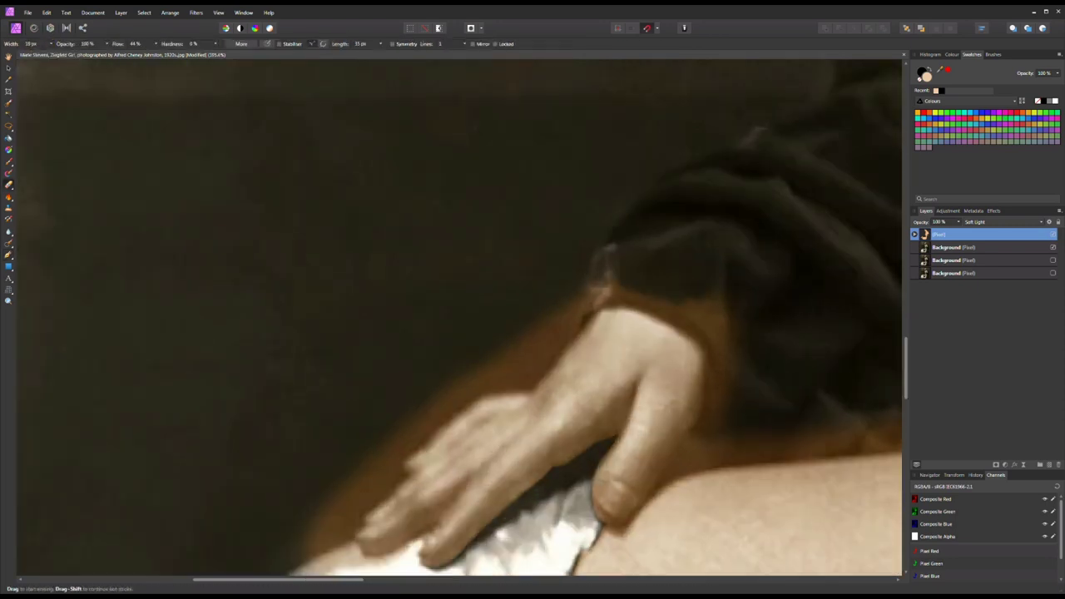
pyautogui.scroll(3, 582, 333)
pyautogui.moveTo(665, 333); pyautogui.dragTo(749, 408)
pyautogui.moveTo(482, 308)
pyautogui.mouseDown()
pyautogui.moveTo(657, 374)
pyautogui.moveTo(724, 345)
pyautogui.mouseUp()
pyautogui.scroll(-4, 582, 333)
pyautogui.scroll(3, 656, 435)
pyautogui.moveTo(656, 435)
pyautogui.mouseDown()
pyautogui.moveTo(666, 312)
pyautogui.moveTo(673, 474)
pyautogui.mouseUp()
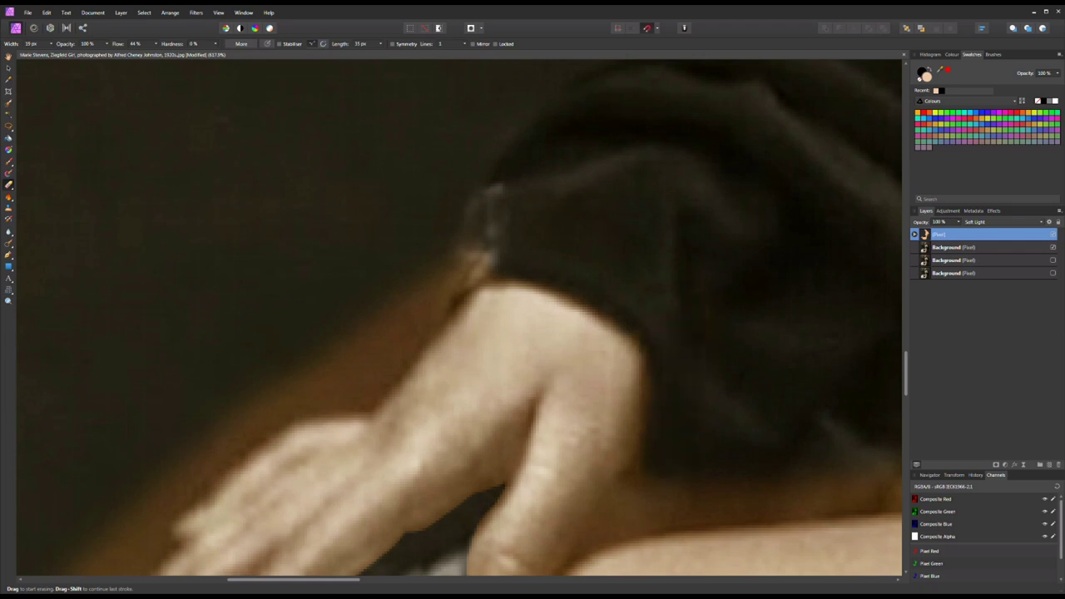
# - Erase the skin tint spilling onto the dark robe, pearls and white cloth around the fingertips of the raised hand
pyautogui.scroll(-3, 674, 474)
pyautogui.scroll(3, 849, 283)
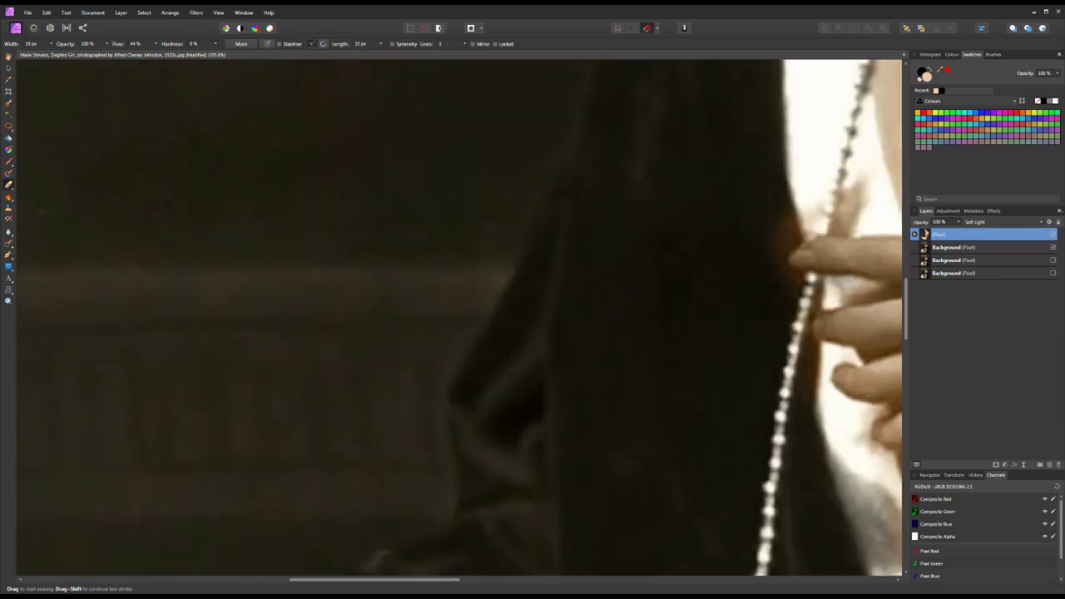
pyautogui.scroll(4, 820, 278)
pyautogui.moveTo(815, 278)
pyautogui.mouseDown()
pyautogui.moveTo(741, 357)
pyautogui.moveTo(724, 482)
pyautogui.mouseUp()
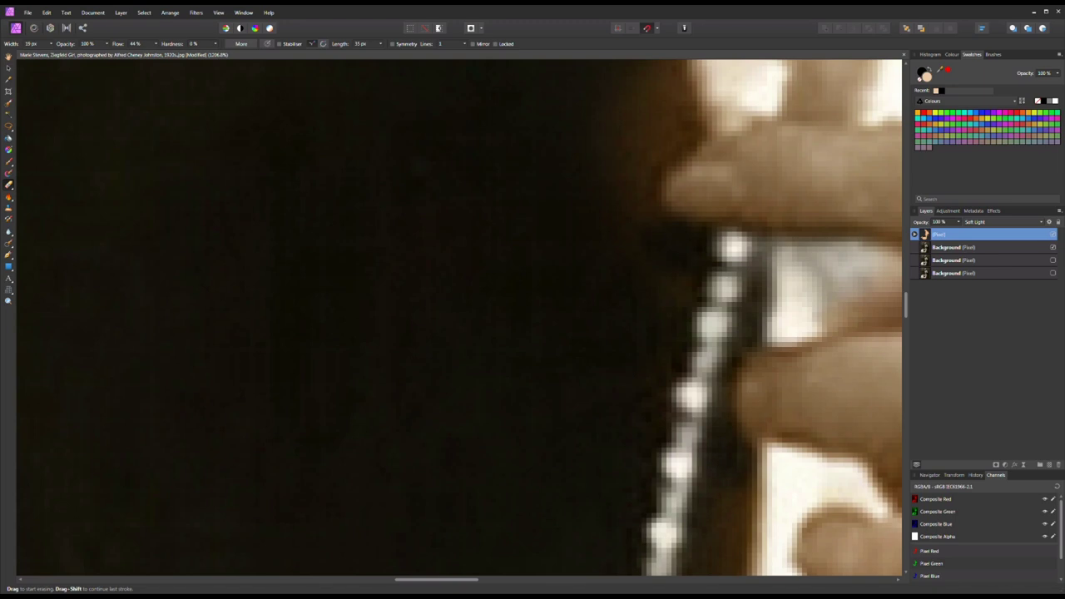
pyautogui.scroll(-2, 724, 275)
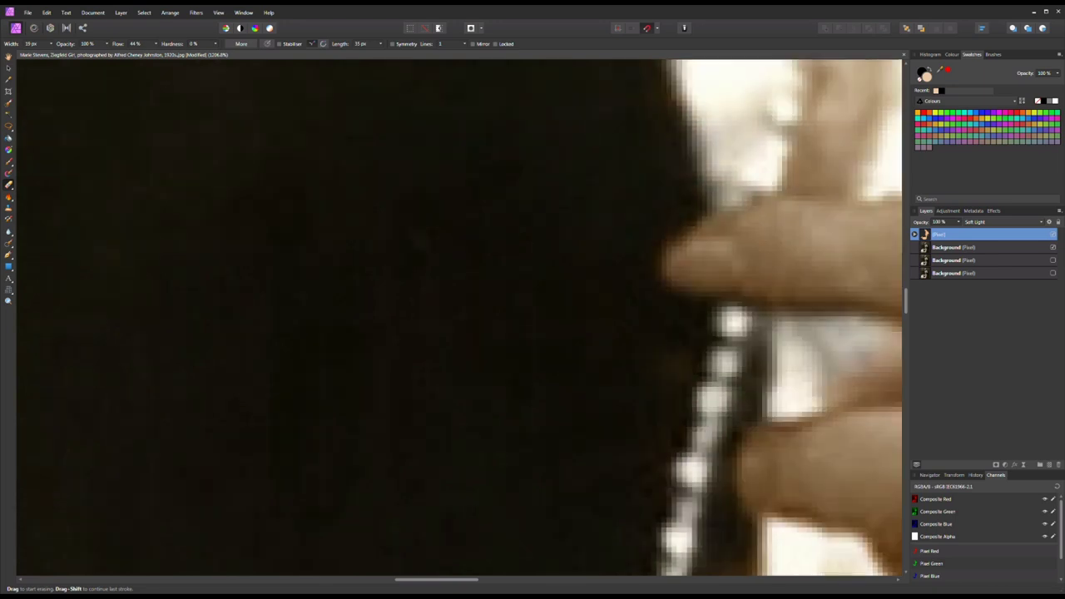
pyautogui.scroll(-1, 724, 274)
pyautogui.moveTo(626, 196); pyautogui.dragTo(636, 83)
pyautogui.scroll(2, 636, 83)
pyautogui.moveTo(669, 210); pyautogui.dragTo(674, 162)
# - Erase the skin tint from the eye, the lips and the hair around the face
pyautogui.scroll(-5, 523, 106)
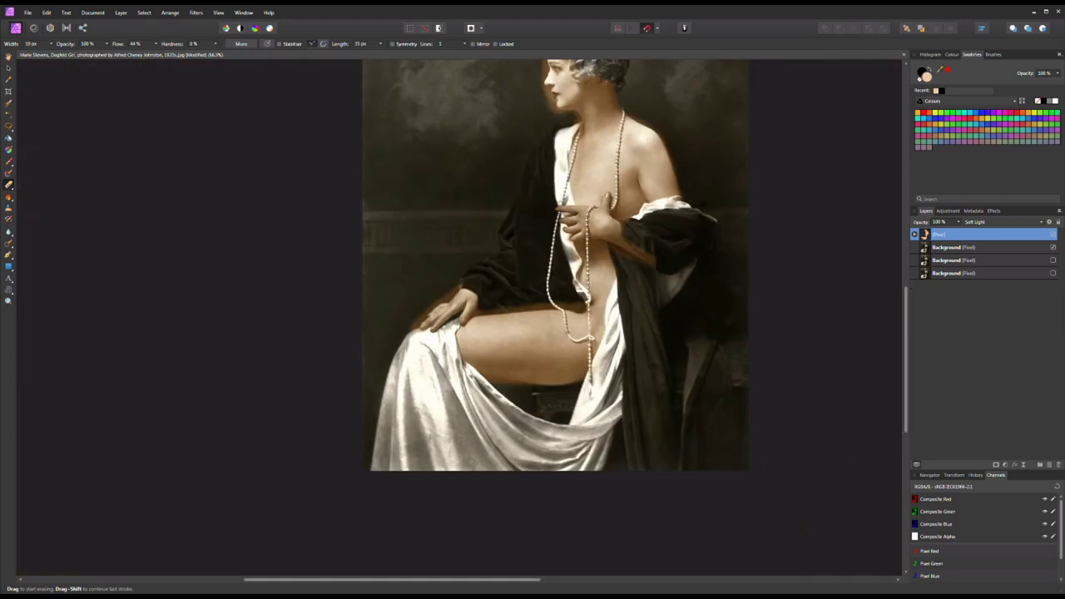
pyautogui.scroll(6, 508, 256)
pyautogui.scroll(-2, 525, 200)
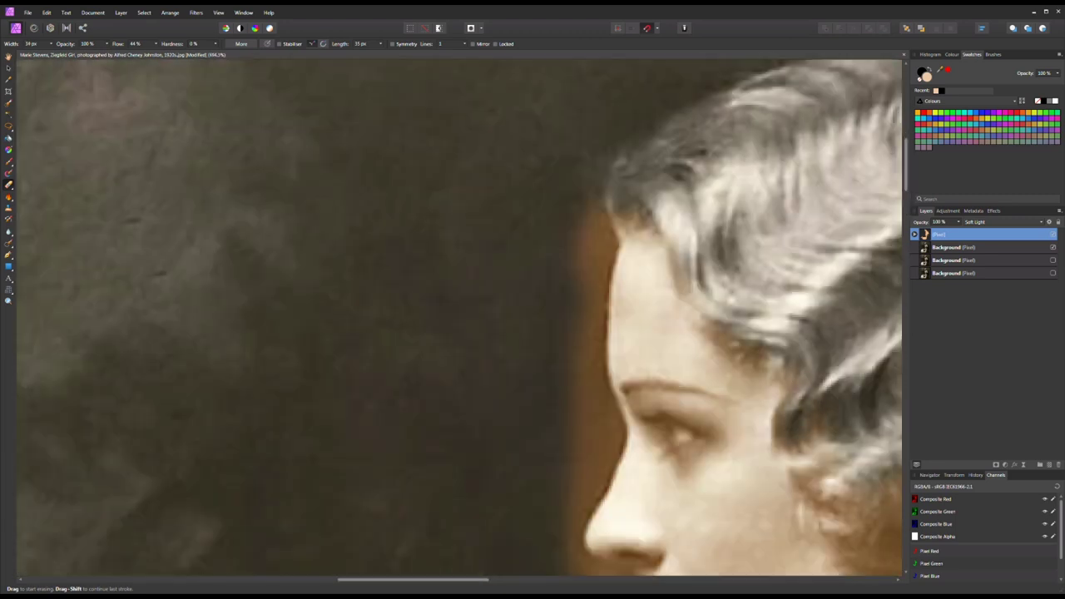
pyautogui.moveTo(682, 440); pyautogui.dragTo(668, 345)
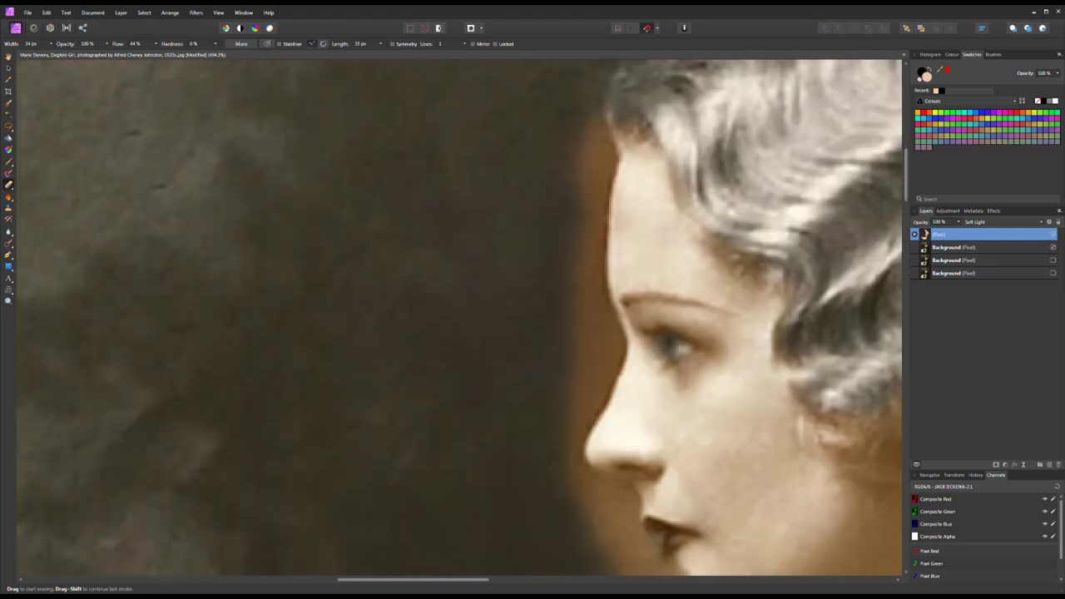
pyautogui.moveTo(589, 117)
pyautogui.mouseDown()
pyautogui.moveTo(582, 390)
pyautogui.moveTo(441, 420)
pyautogui.mouseUp()
# - Erase the skin tint spilling onto the background behind the nape and above the shoulder line
pyautogui.scroll(-1, 583, 389)
pyautogui.scroll(-3, 645, 411)
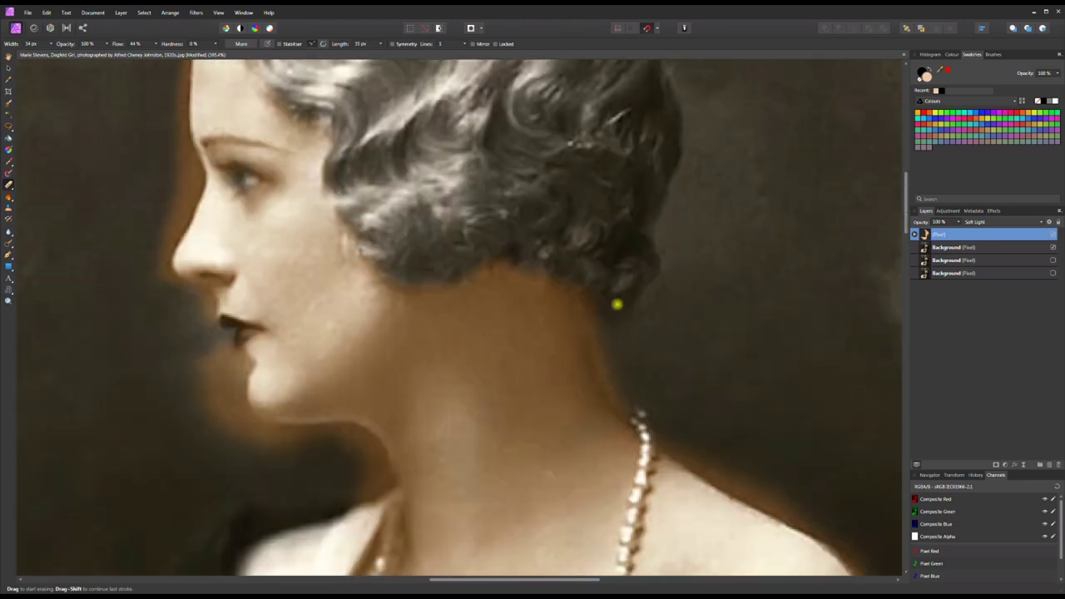
pyautogui.moveTo(650, 437); pyautogui.dragTo(764, 497)
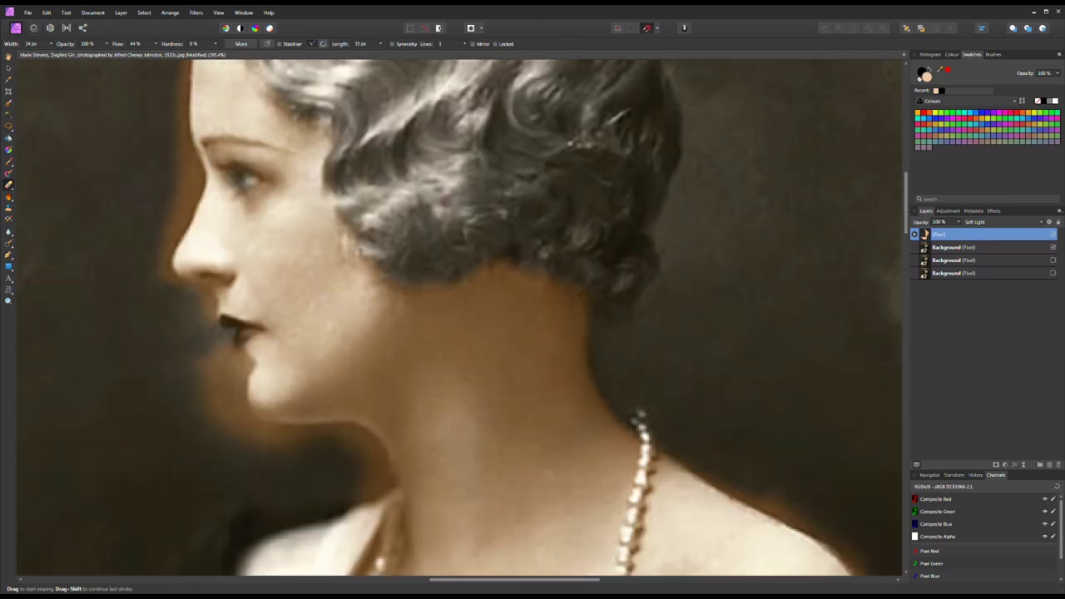
# - Erase the skin tint spilling past the outer shoulder and upper arm, down to the white cuff
pyautogui.scroll(-4, 459, 318)
pyautogui.hscroll(4, 459, 317)
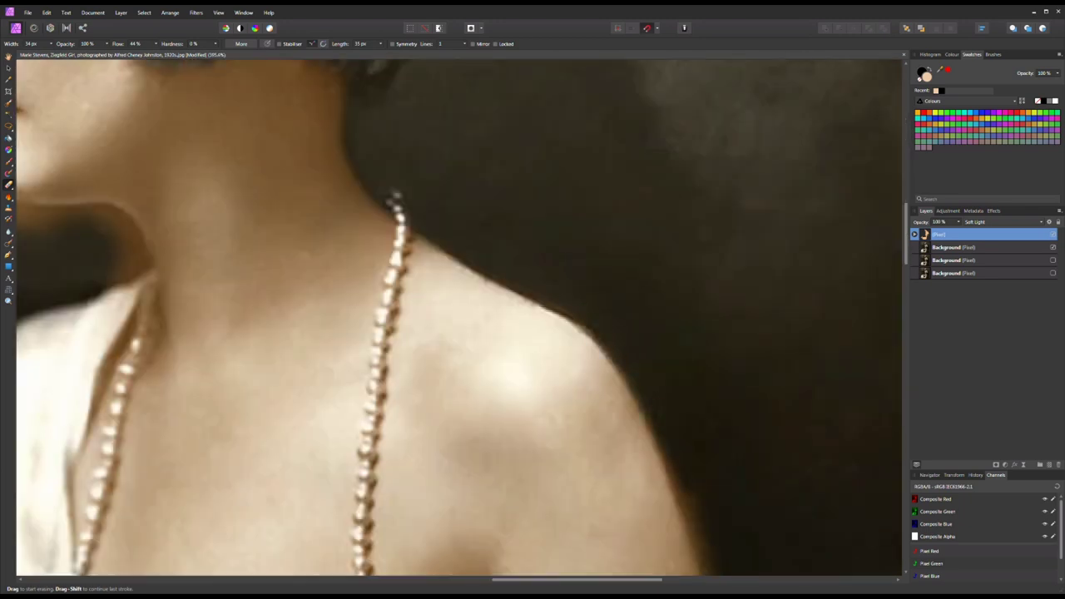
pyautogui.scroll(-4, 457, 318)
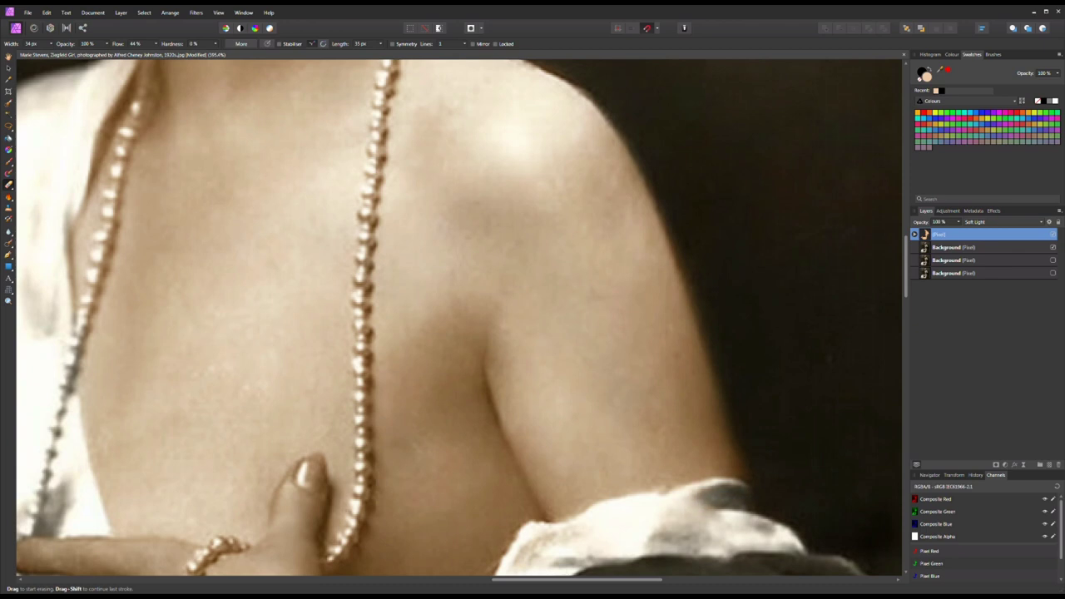
pyautogui.scroll(-3, 459, 317)
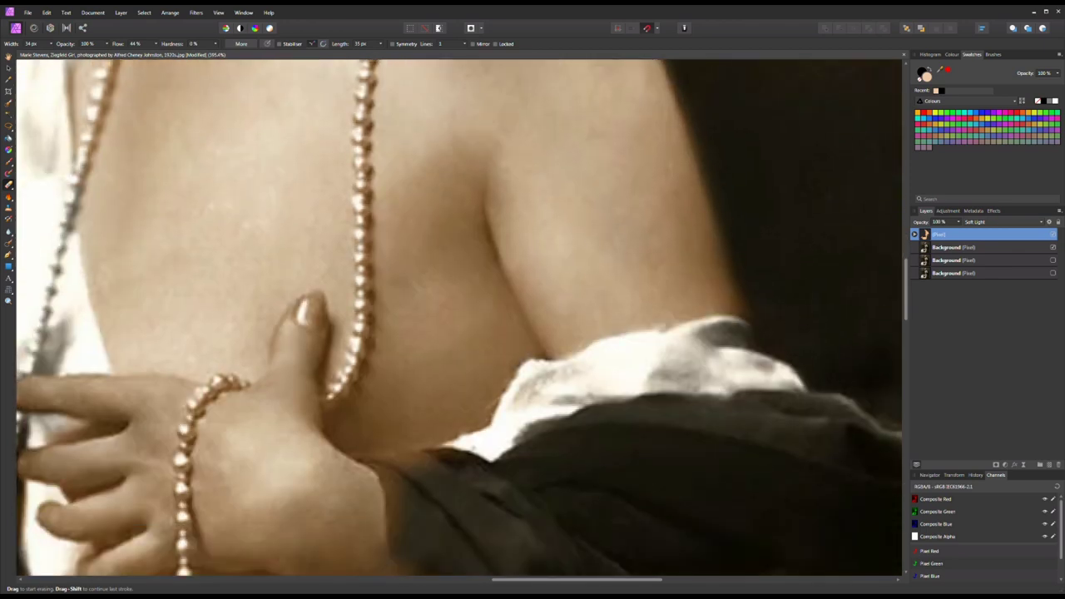
pyautogui.scroll(-5, 458, 318)
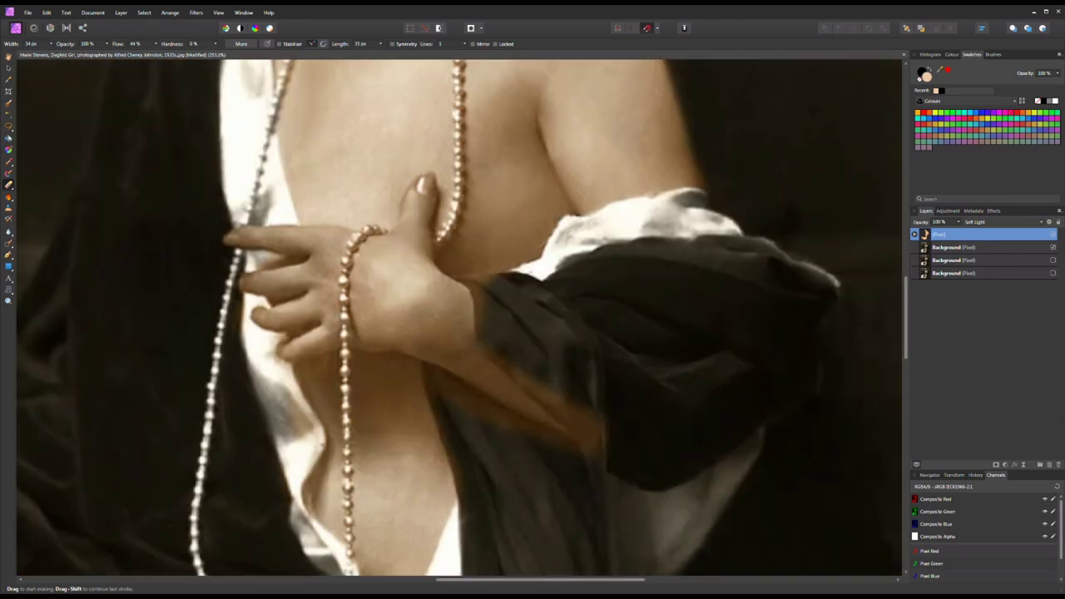
# - Erase the skin tint spilling onto the dark sleeve around the forearm and onto the robe edge beside the waist
pyautogui.scroll(5, 458, 317)
pyautogui.scroll(-1, 459, 318)
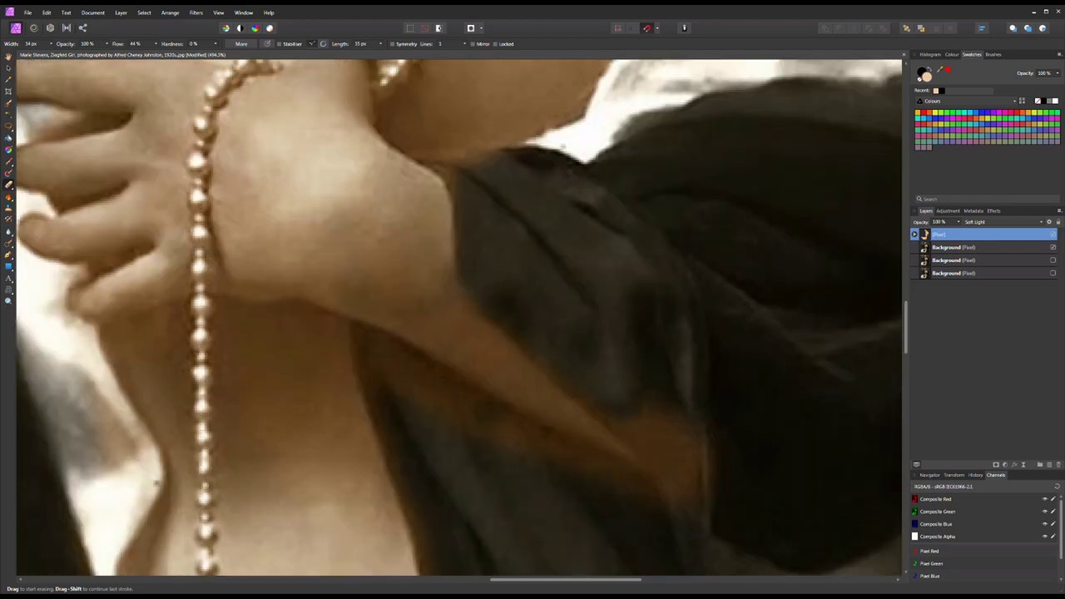
pyautogui.moveTo(682, 462); pyautogui.dragTo(586, 404)
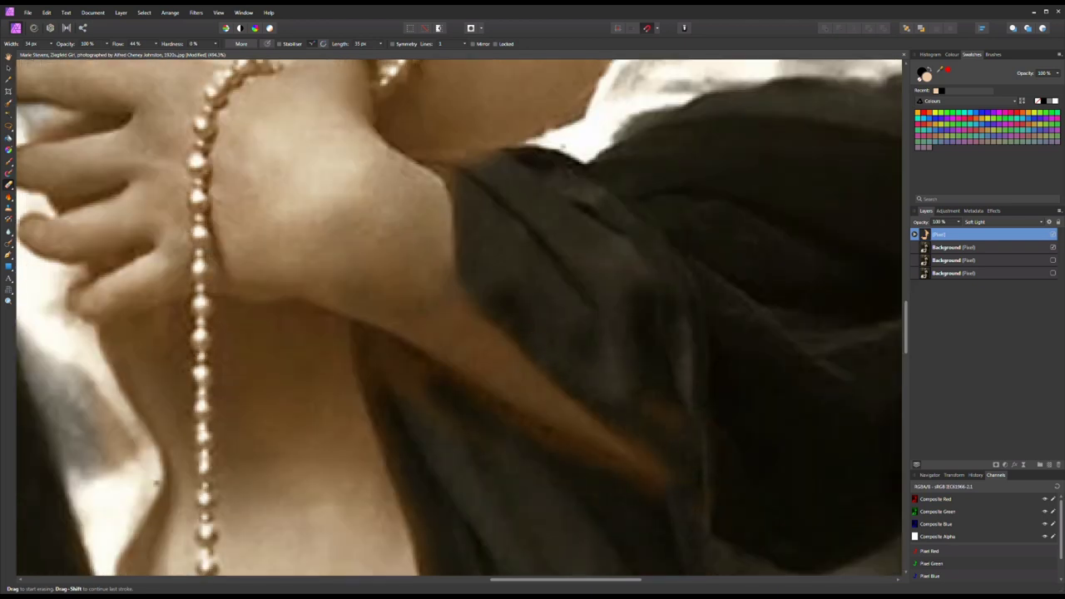
pyautogui.moveTo(373, 343); pyautogui.dragTo(431, 391)
pyautogui.moveTo(520, 420); pyautogui.dragTo(657, 492)
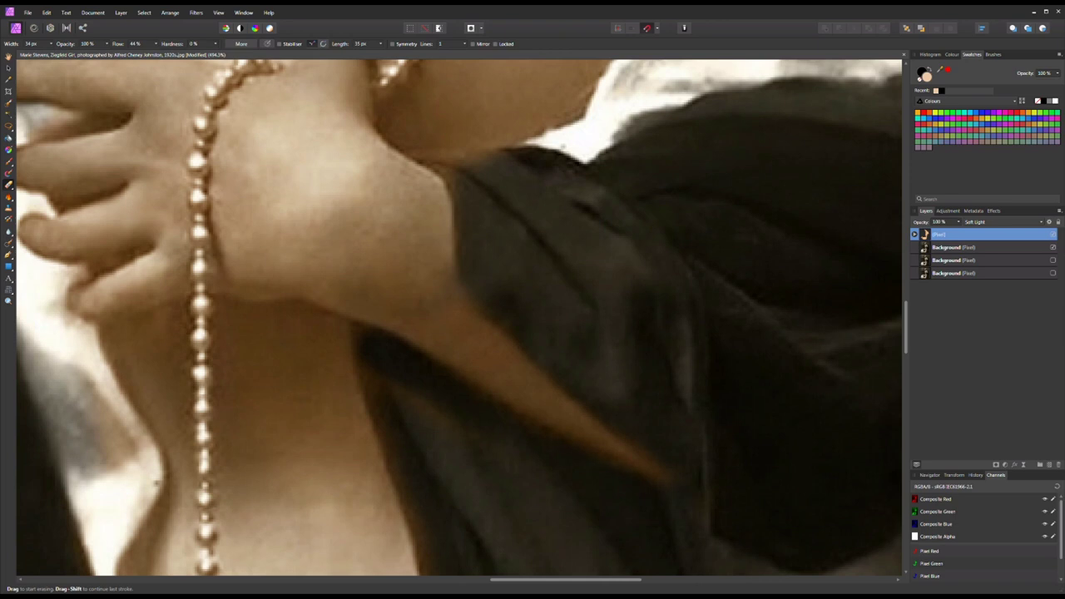
pyautogui.scroll(-3, 457, 317)
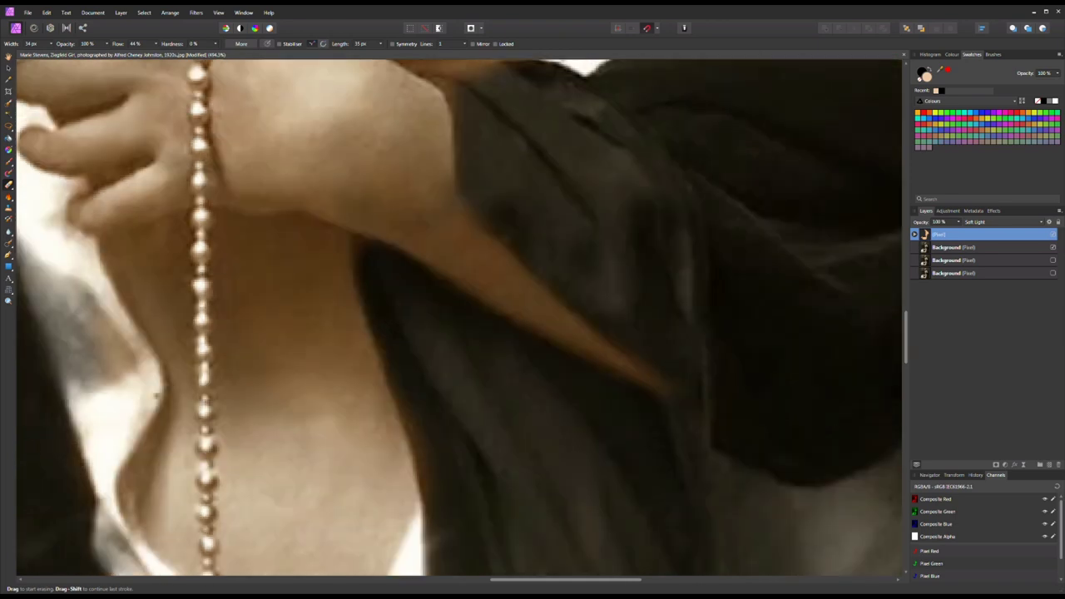
pyautogui.scroll(-5, 457, 316)
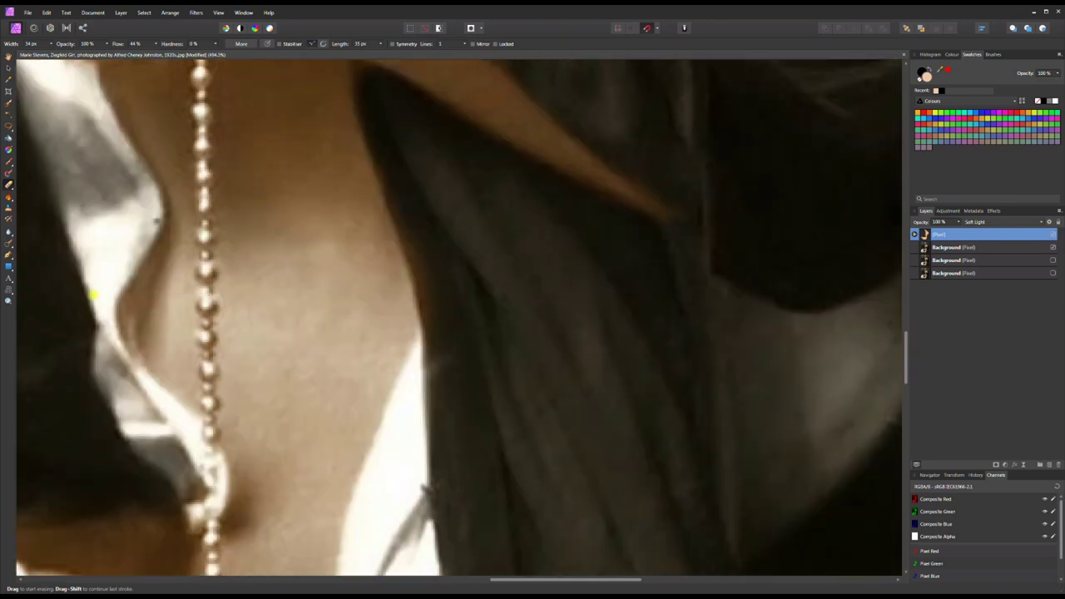
# - Erase the skin tint from the white cloth folds beside the waist and from the dark area beneath the thigh
pyautogui.scroll(1, 249, 317)
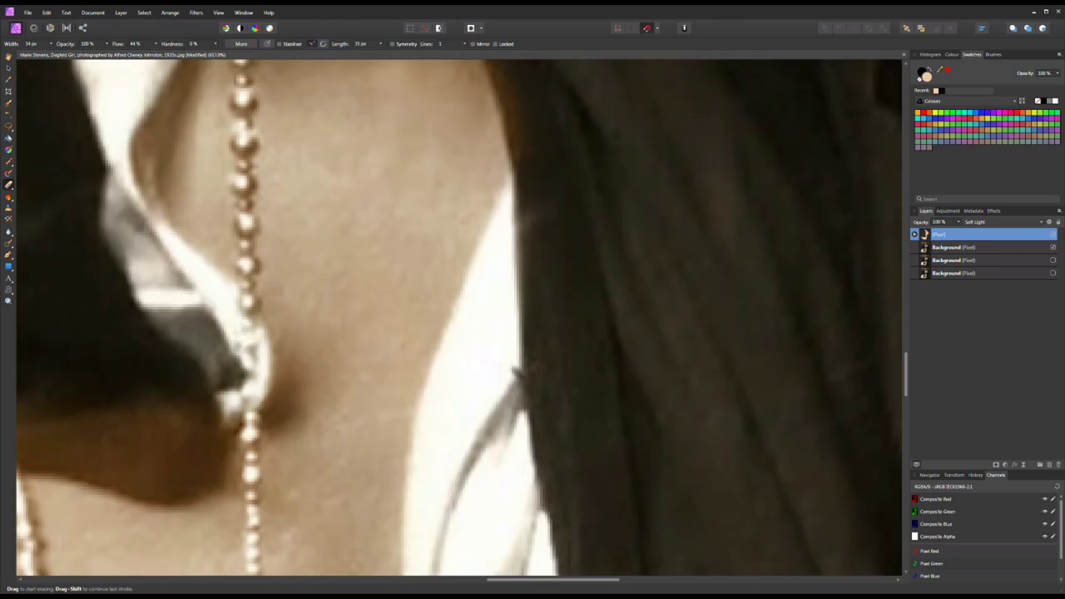
pyautogui.scroll(-8, 499, 317)
pyautogui.scroll(7, 600, 270)
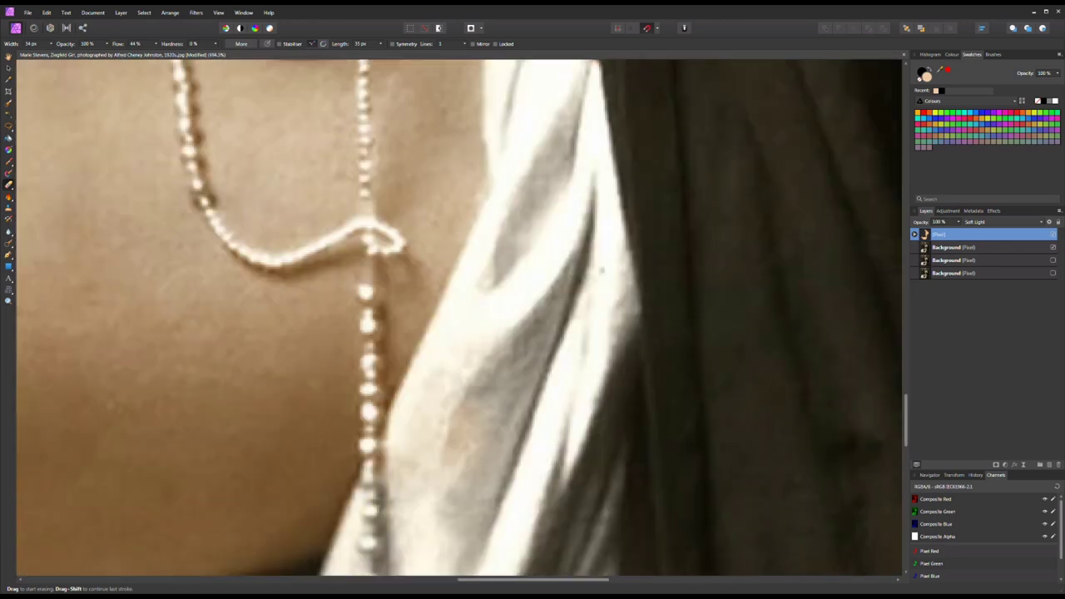
pyautogui.moveTo(467, 408); pyautogui.dragTo(460, 462)
pyautogui.scroll(-7, 501, 413)
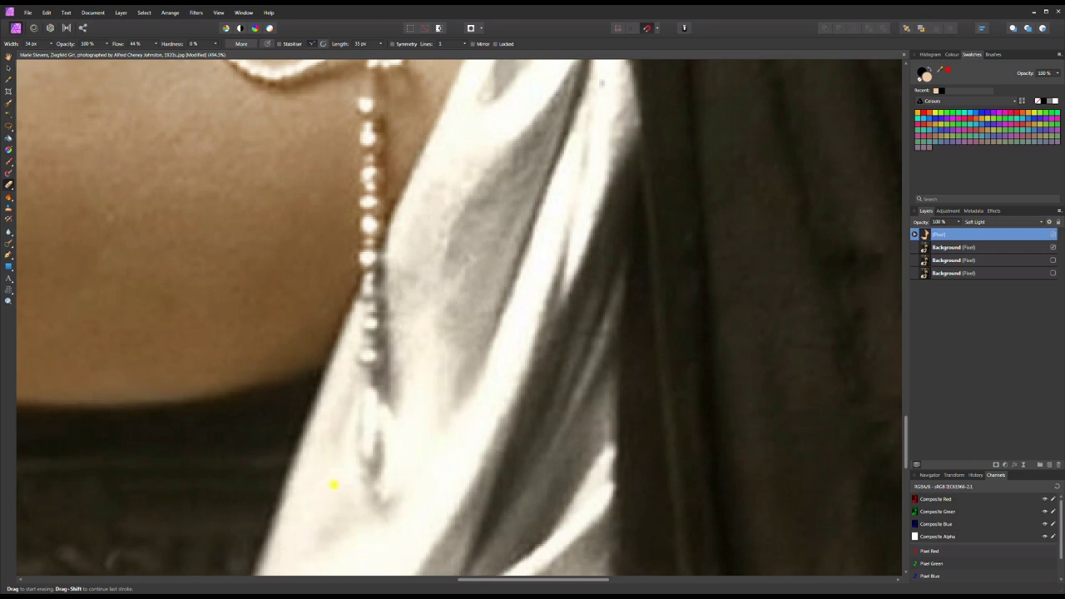
pyautogui.scroll(7, 291, 418)
pyautogui.moveTo(216, 342)
pyautogui.mouseDown()
pyautogui.moveTo(499, 397)
pyautogui.moveTo(283, 374)
pyautogui.mouseUp()
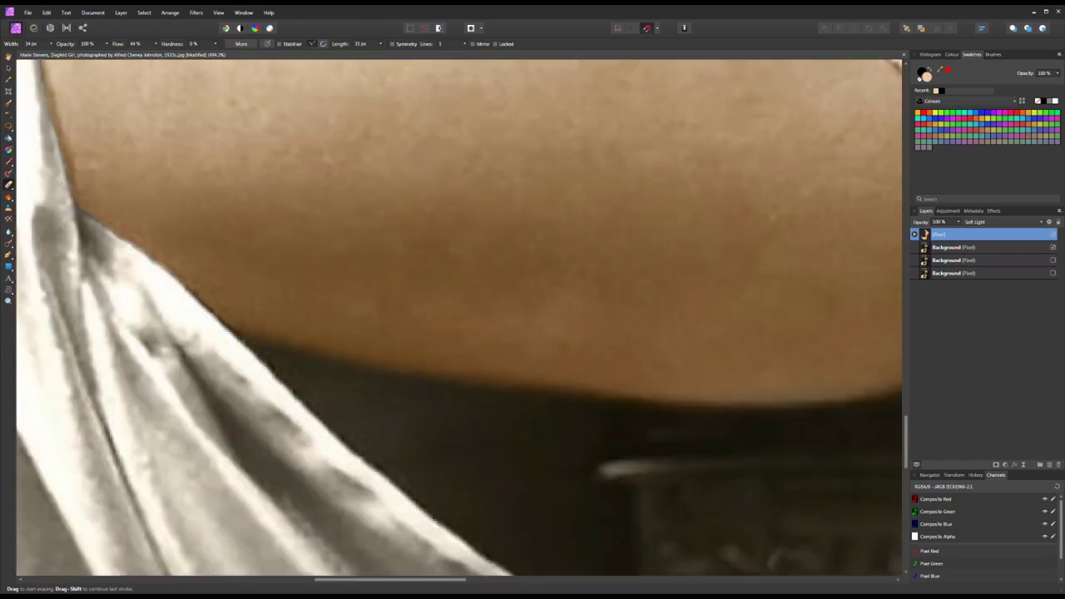
# - Erase the skin tint from the dark robe's lower edge above the thigh and from the white trim next to the pearls
pyautogui.scroll(-5, 449, 156)
pyautogui.scroll(5, 449, 156)
pyautogui.scroll(-4, 449, 156)
pyautogui.scroll(5, 449, 155)
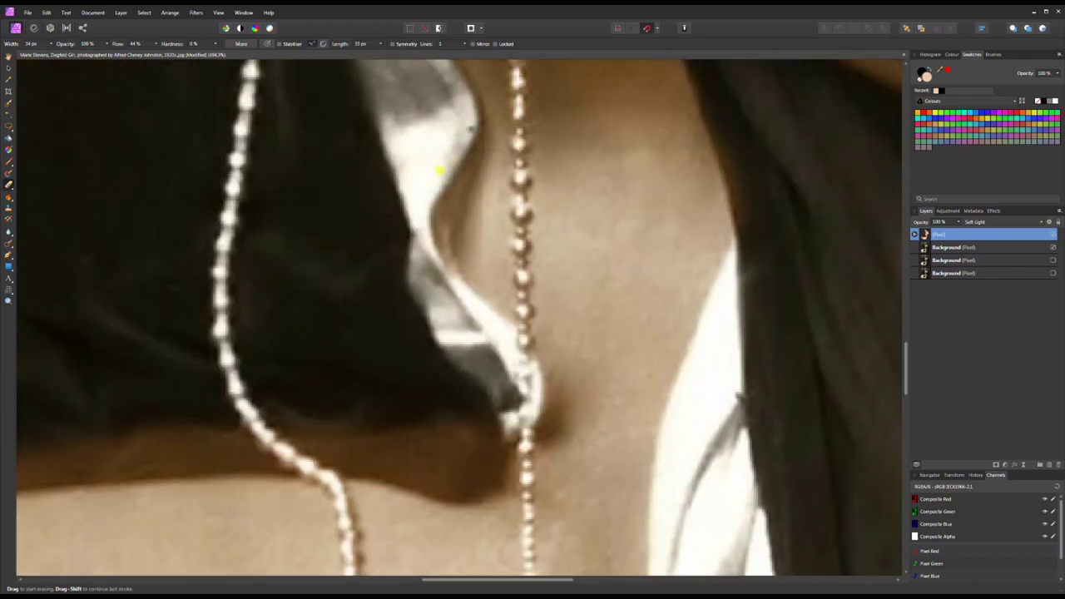
pyautogui.moveTo(462, 487)
pyautogui.mouseDown()
pyautogui.moveTo(449, 450)
pyautogui.moveTo(490, 449)
pyautogui.moveTo(416, 478)
pyautogui.moveTo(274, 428)
pyautogui.moveTo(432, 491)
pyautogui.mouseUp()
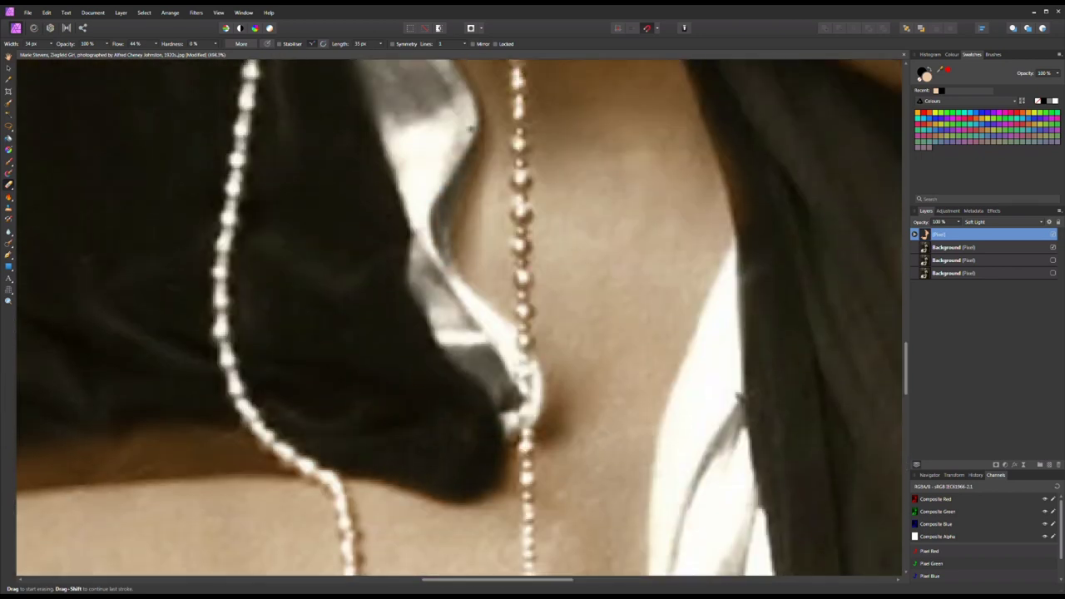
pyautogui.scroll(-4, 250, 416)
pyautogui.scroll(4, 125, 424)
pyautogui.moveTo(91, 429)
pyautogui.mouseDown()
pyautogui.moveTo(535, 385)
pyautogui.moveTo(316, 378)
pyautogui.mouseUp()
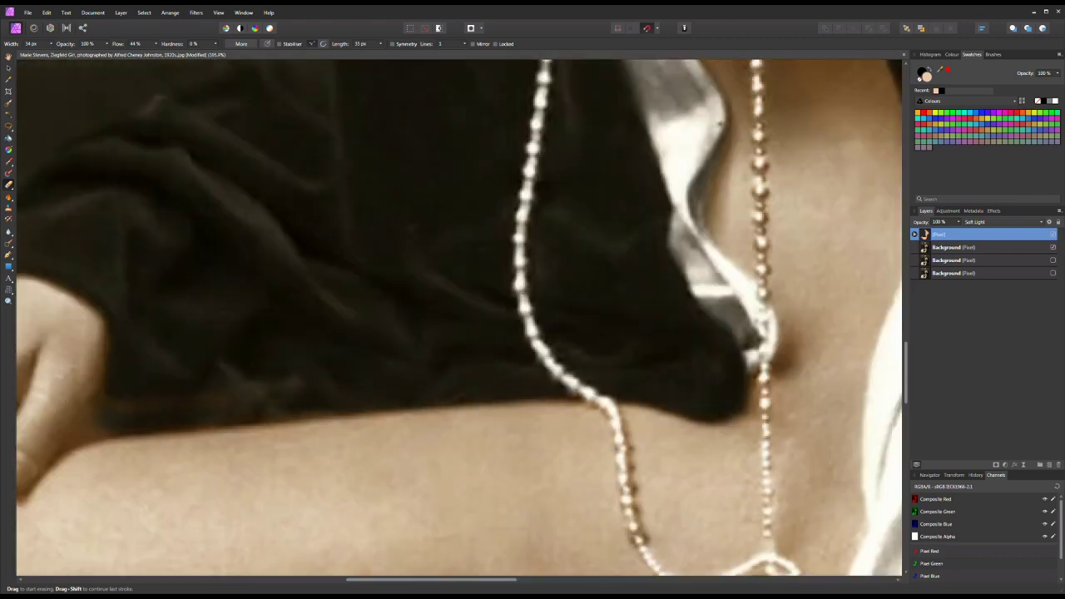
# - Erase the skin tint spilling onto the background and cloth in front of the neck, chin, nose and forehead
pyautogui.scroll(-4, 404, 206)
pyautogui.scroll(4, 405, 206)
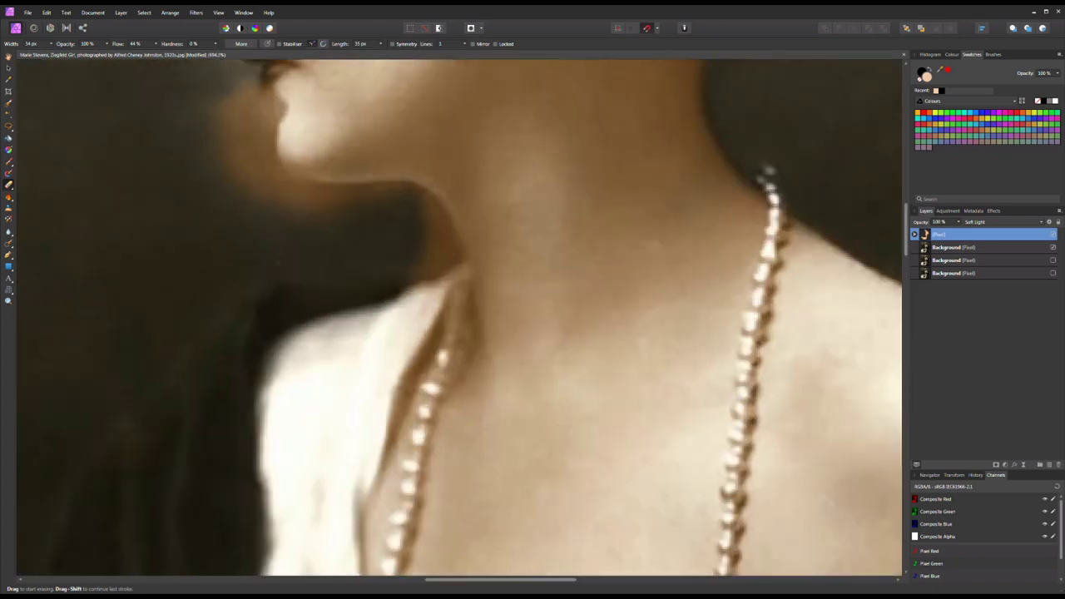
pyautogui.moveTo(428, 294)
pyautogui.mouseDown()
pyautogui.moveTo(388, 459)
pyautogui.moveTo(454, 223)
pyautogui.moveTo(254, 196)
pyautogui.moveTo(241, 171)
pyautogui.moveTo(250, 233)
pyautogui.moveTo(262, 218)
pyautogui.moveTo(278, 263)
pyautogui.mouseUp()
pyautogui.scroll(2, 250, 183)
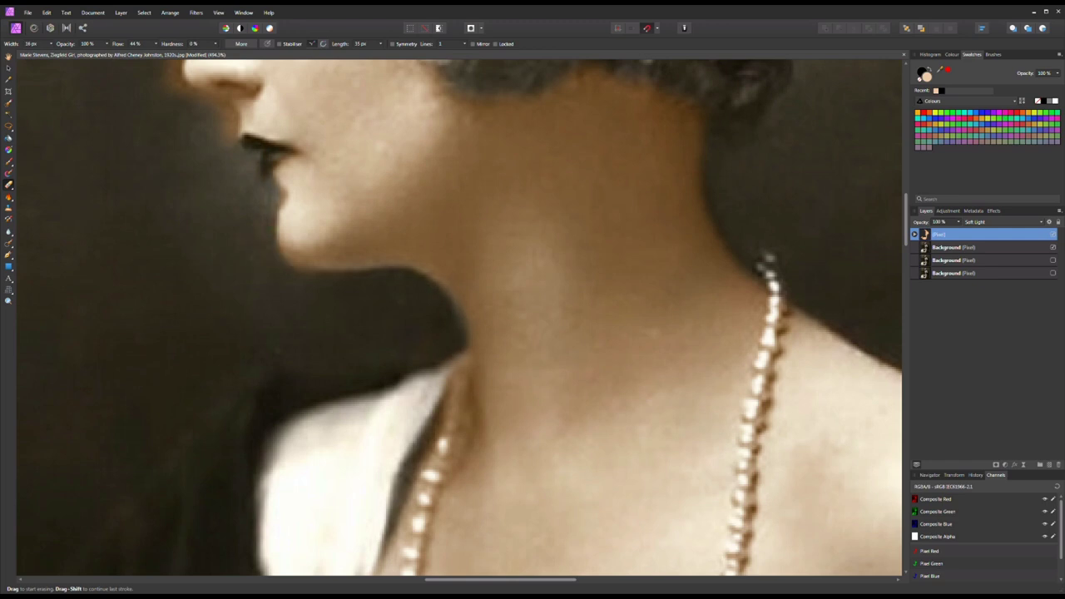
pyautogui.scroll(2, 221, 190)
pyautogui.scroll(3, 216, 205)
pyautogui.moveTo(215, 205)
pyautogui.mouseDown()
pyautogui.moveTo(188, 273)
pyautogui.moveTo(185, 241)
pyautogui.mouseUp()
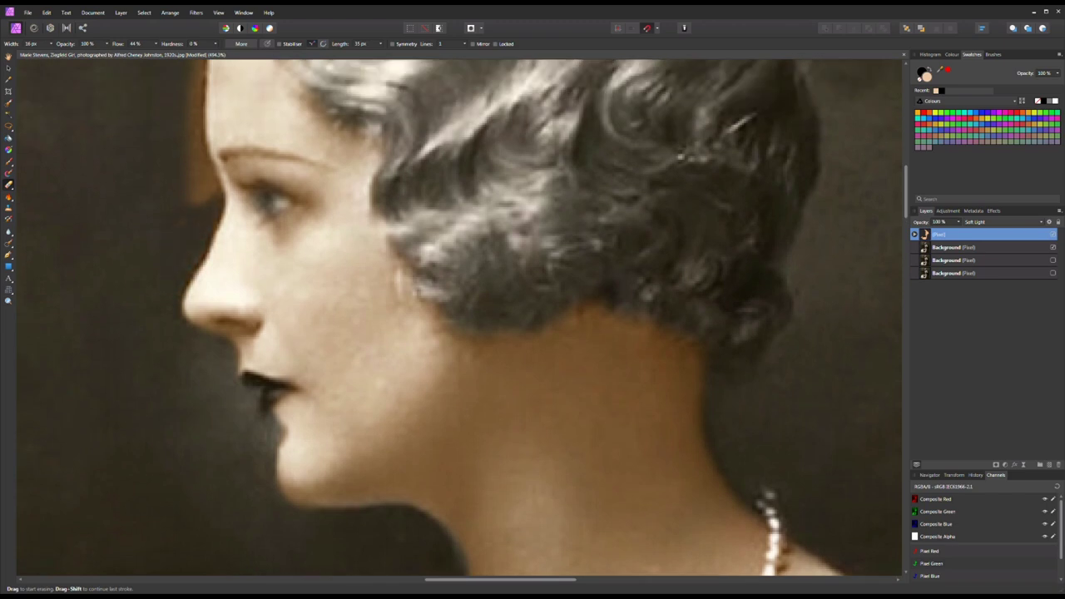
pyautogui.scroll(2, 508, 318)
pyautogui.moveTo(197, 158); pyautogui.dragTo(204, 279)
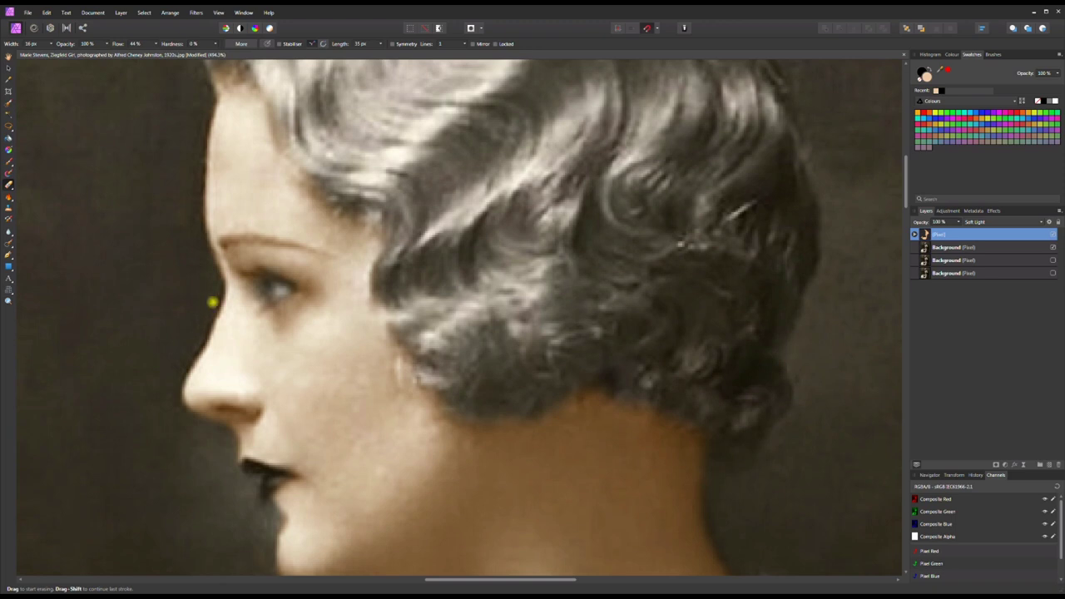
# - Erase the skin tint from the pearls, robe and white cloth between the fingers of the raised hand
pyautogui.hotkey('ctrl', '0')
pyautogui.scroll(-3, 508, 333)
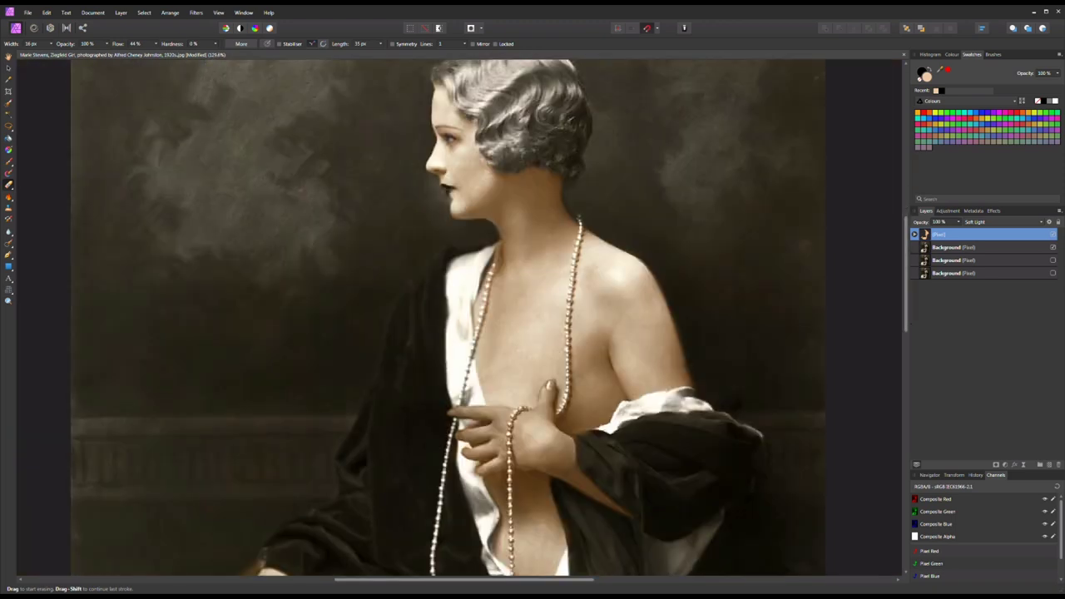
pyautogui.scroll(10, 500, 416)
pyautogui.moveTo(555, 374); pyautogui.dragTo(509, 368)
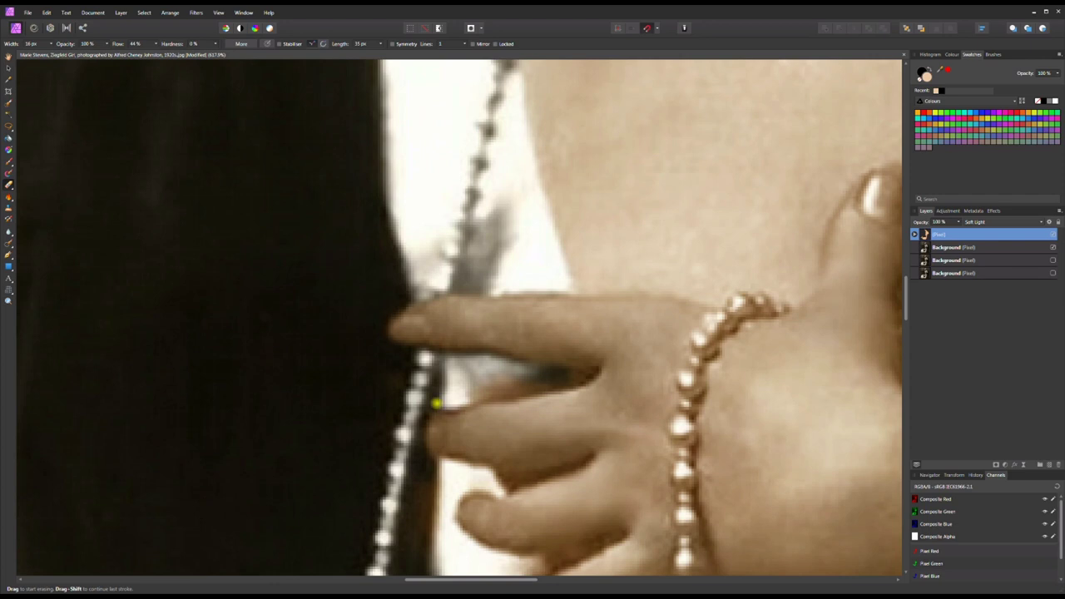
pyautogui.moveTo(450, 404); pyautogui.dragTo(536, 384)
pyautogui.moveTo(499, 471); pyautogui.dragTo(425, 533)
pyautogui.scroll(-2, 461, 318)
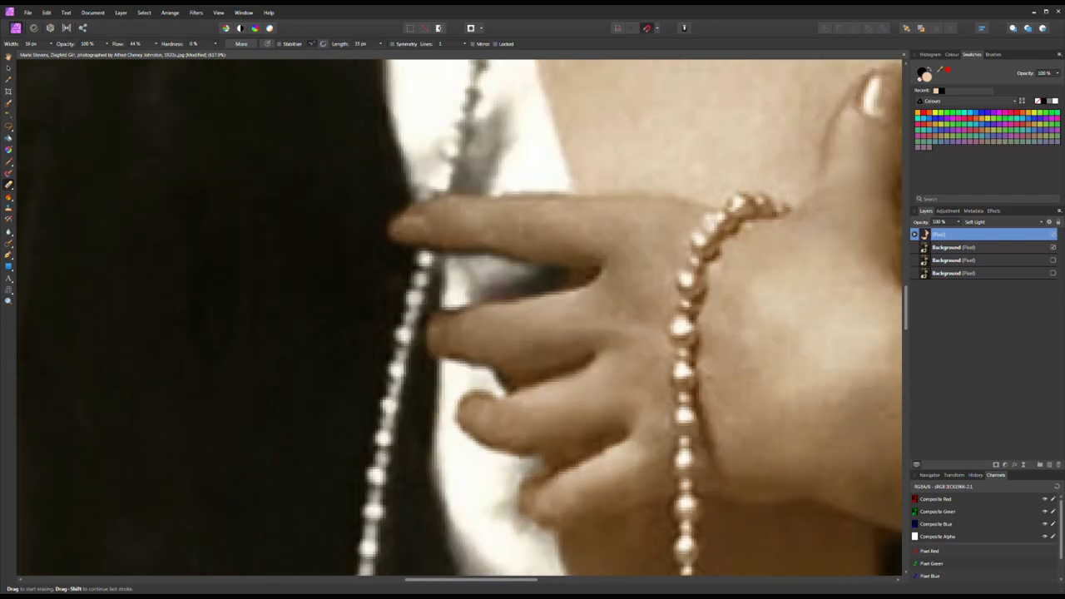
# - Erase the skin tint from the dark robe beside the thumb of the hand resting on the thigh
pyautogui.scroll(-2, 342, 402)
pyautogui.scroll(-5, 343, 403)
pyautogui.scroll(5, 343, 403)
pyautogui.moveTo(343, 403); pyautogui.dragTo(311, 446)
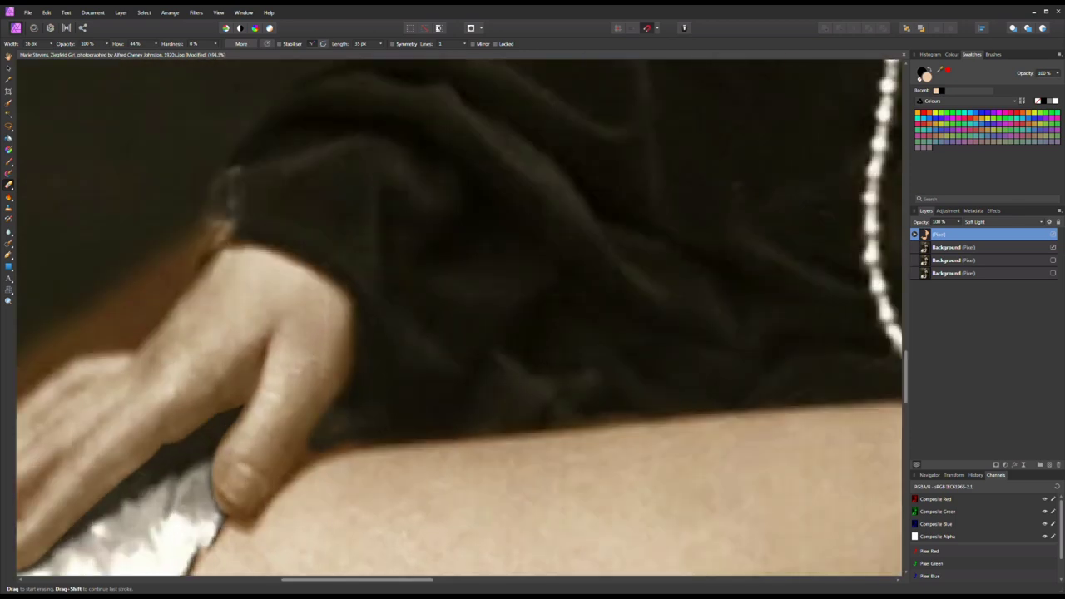
# - Erase the skin tint from the background along the back and fingers of the resting hand, down to the white cloth
pyautogui.scroll(-5, 462, 321)
pyautogui.scroll(4, 461, 320)
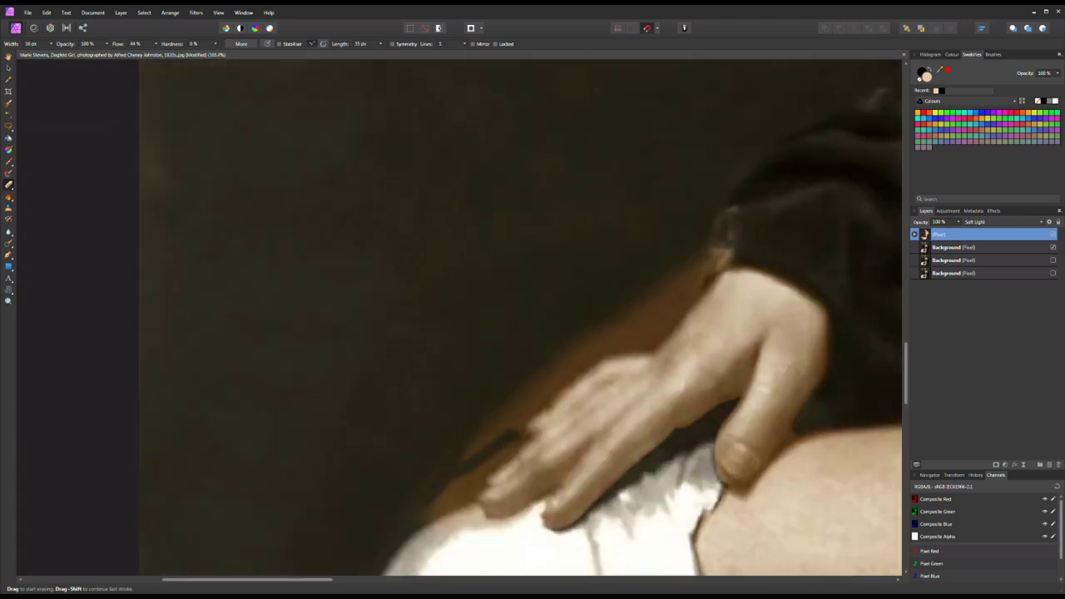
pyautogui.scroll(1, 462, 320)
pyautogui.moveTo(720, 241); pyautogui.dragTo(606, 383)
pyautogui.moveTo(658, 274)
pyautogui.mouseDown()
pyautogui.moveTo(607, 308)
pyautogui.moveTo(578, 357)
pyautogui.mouseUp()
pyautogui.moveTo(481, 431)
pyautogui.mouseDown()
pyautogui.moveTo(503, 412)
pyautogui.moveTo(582, 386)
pyautogui.moveTo(454, 444)
pyautogui.moveTo(379, 520)
pyautogui.mouseUp()
pyautogui.scroll(-3, 379, 520)
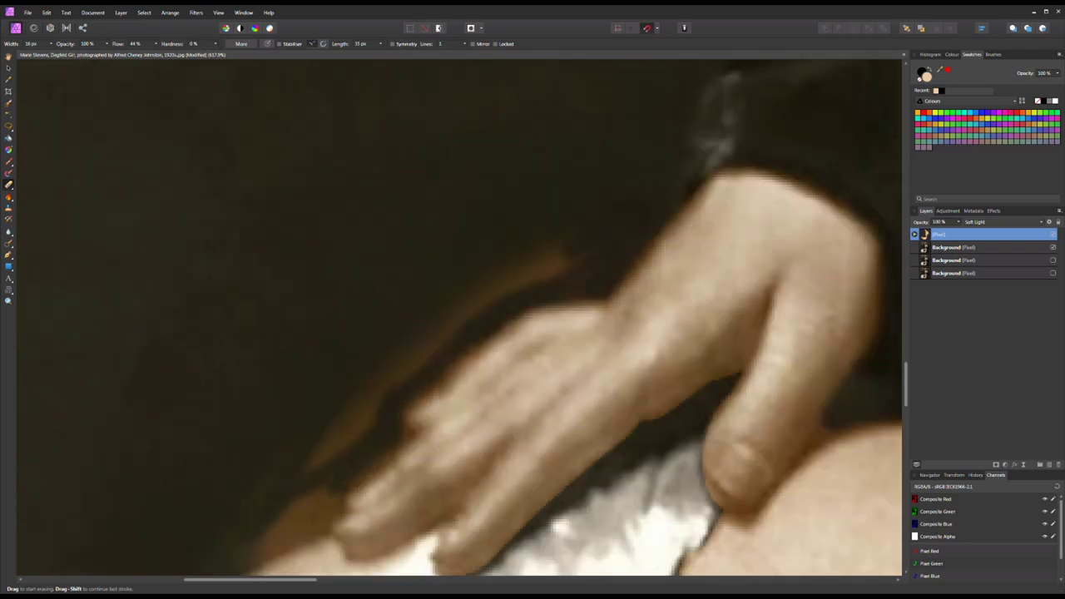
pyautogui.scroll(-3, 350, 491)
pyautogui.moveTo(420, 434)
pyautogui.mouseDown()
pyautogui.moveTo(308, 458)
pyautogui.moveTo(299, 407)
pyautogui.moveTo(258, 460)
pyautogui.mouseUp()
# - Enlarge the eraser and remove the leftover streak of tint in the background above the resting hand
pyautogui.press(']')
pyautogui.press(']')
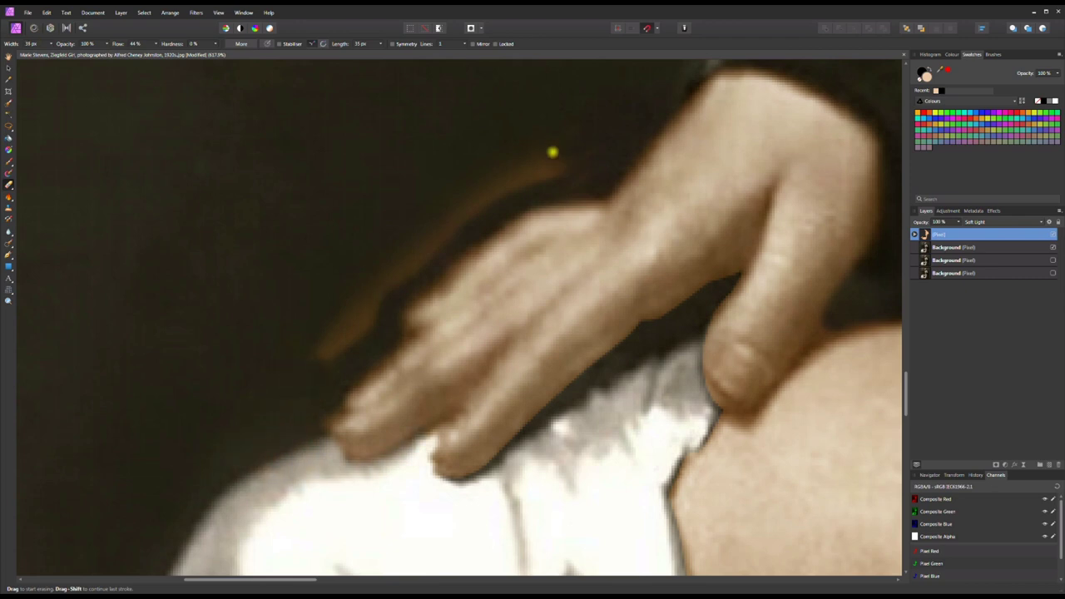
pyautogui.moveTo(580, 138); pyautogui.dragTo(320, 358)
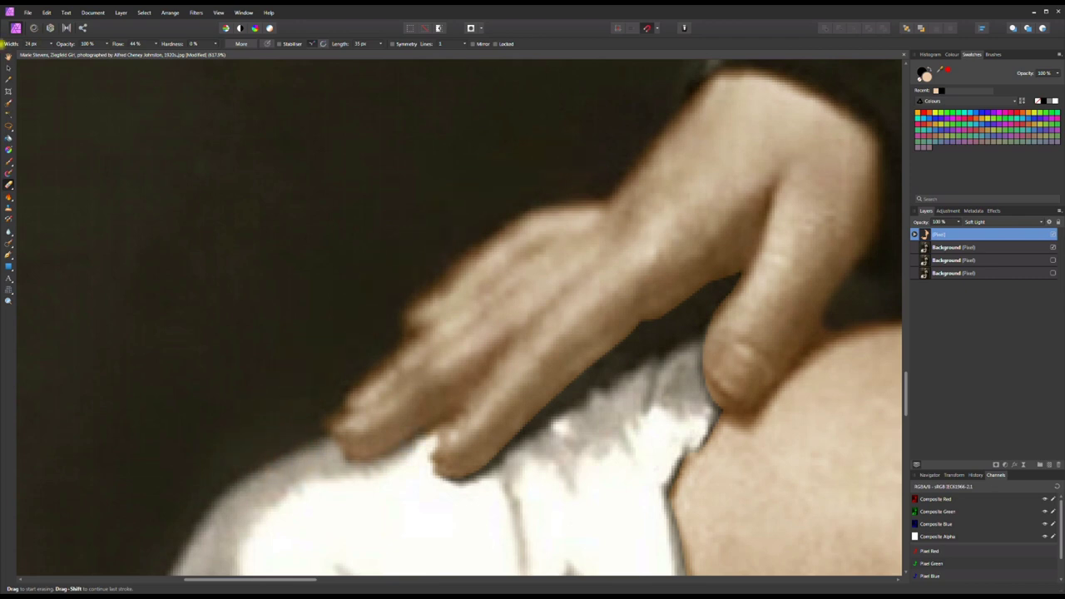
# - Reduce the eraser width to 6 px and clean the fine tint edges around the fingers of both hands
pyautogui.press('[')
pyautogui.press('[')
pyautogui.press('[')
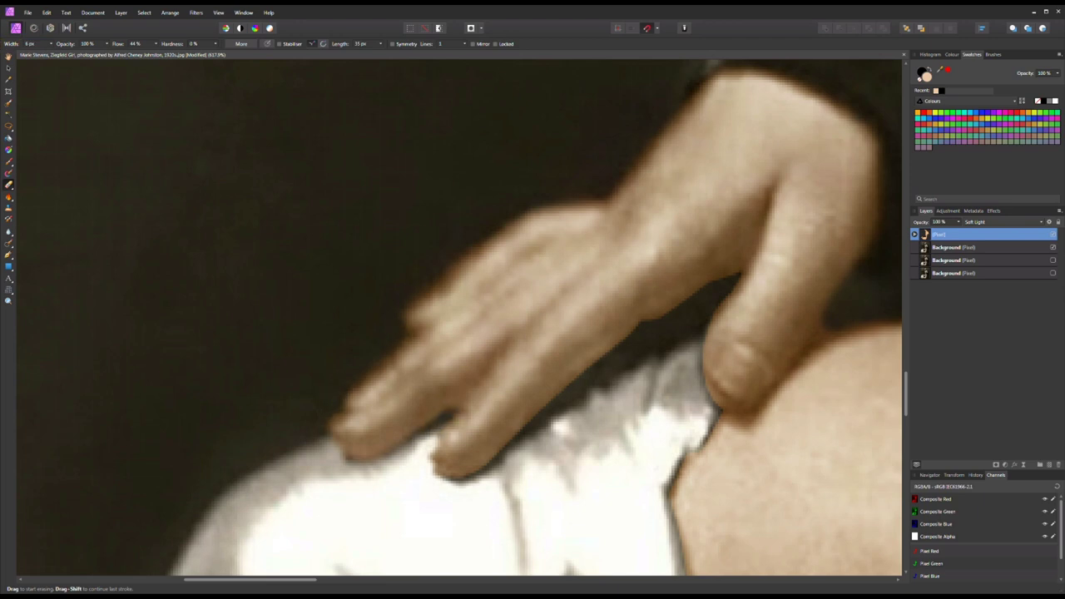
pyautogui.hotkey('ctrl', '0')
pyautogui.scroll(3, 743, 281)
pyautogui.scroll(4, 571, 376)
pyautogui.scroll(-3, 571, 376)
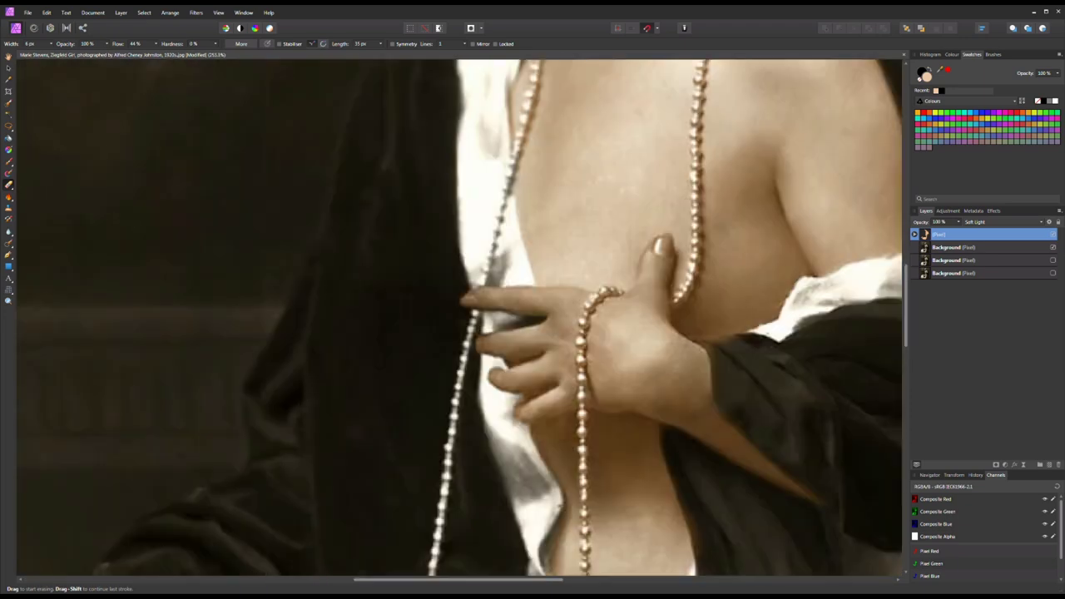
pyautogui.scroll(3, 516, 374)
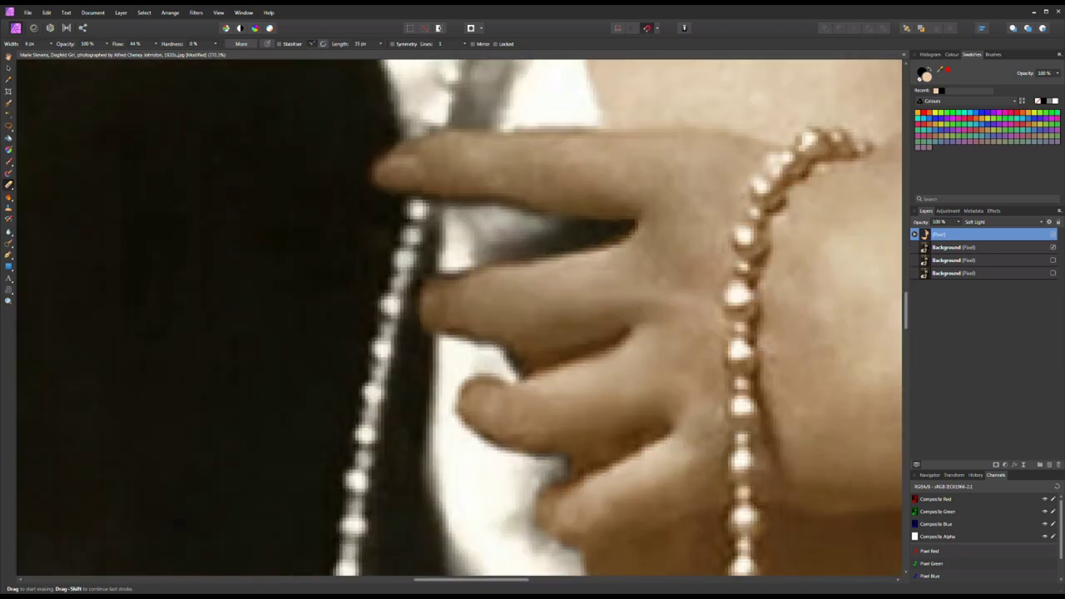
pyautogui.scroll(-8, 582, 482)
# - Add a new pixel layer in Soft Light mode and paint golden yellow over the main mass of wavy hair
pyautogui.hotkey('ctrl', 'shift', 'n')
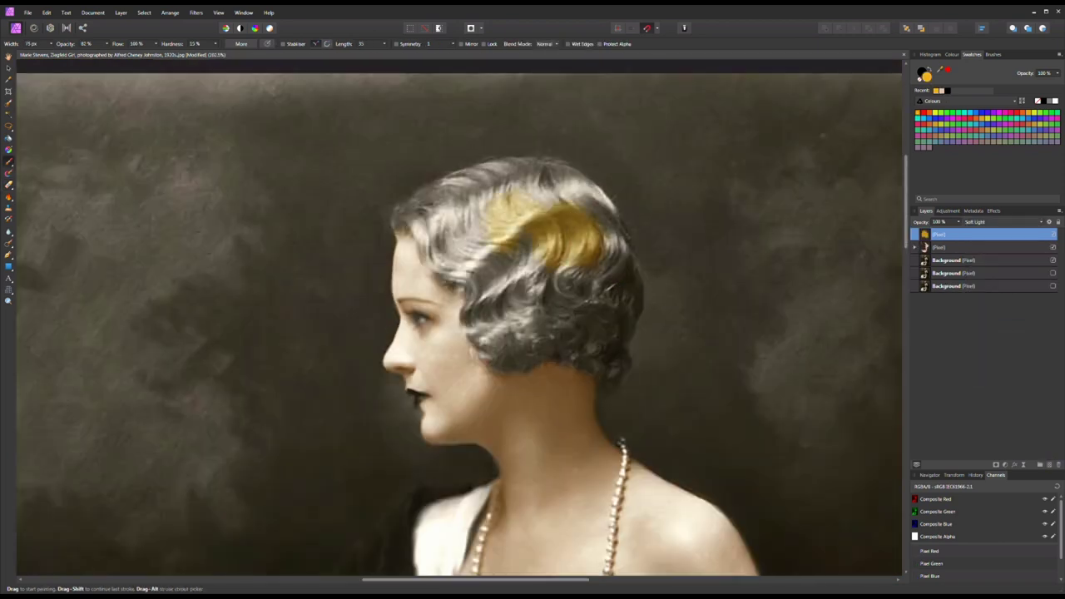
pyautogui.moveTo(517, 243)
pyautogui.mouseDown()
pyautogui.moveTo(439, 248)
pyautogui.moveTo(513, 354)
pyautogui.moveTo(599, 325)
pyautogui.moveTo(574, 187)
pyautogui.moveTo(449, 183)
pyautogui.moveTo(532, 283)
pyautogui.moveTo(574, 295)
pyautogui.mouseUp()
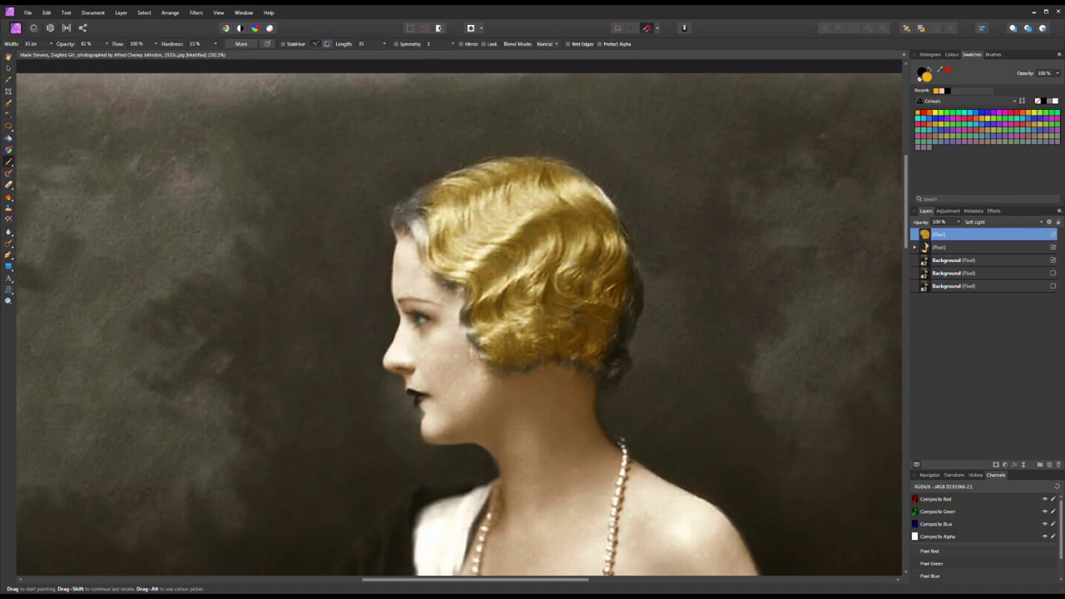
# - Paint the golden yellow up to the front hairline, along the forehead, temple and ear
pyautogui.scroll(3, 442, 235)
pyautogui.moveTo(341, 179); pyautogui.dragTo(399, 116)
pyautogui.moveTo(386, 188); pyautogui.dragTo(491, 441)
pyautogui.scroll(-2, 630, 430)
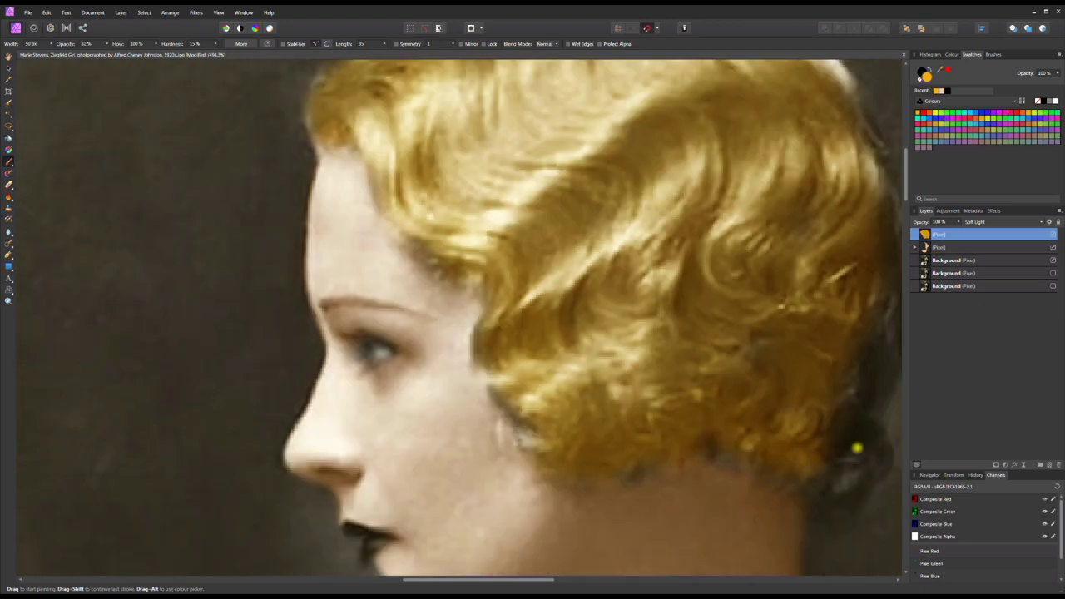
# - Paint the golden yellow over the remaining grey hair at the back of the head and the nape curls
pyautogui.scroll(-2, 629, 430)
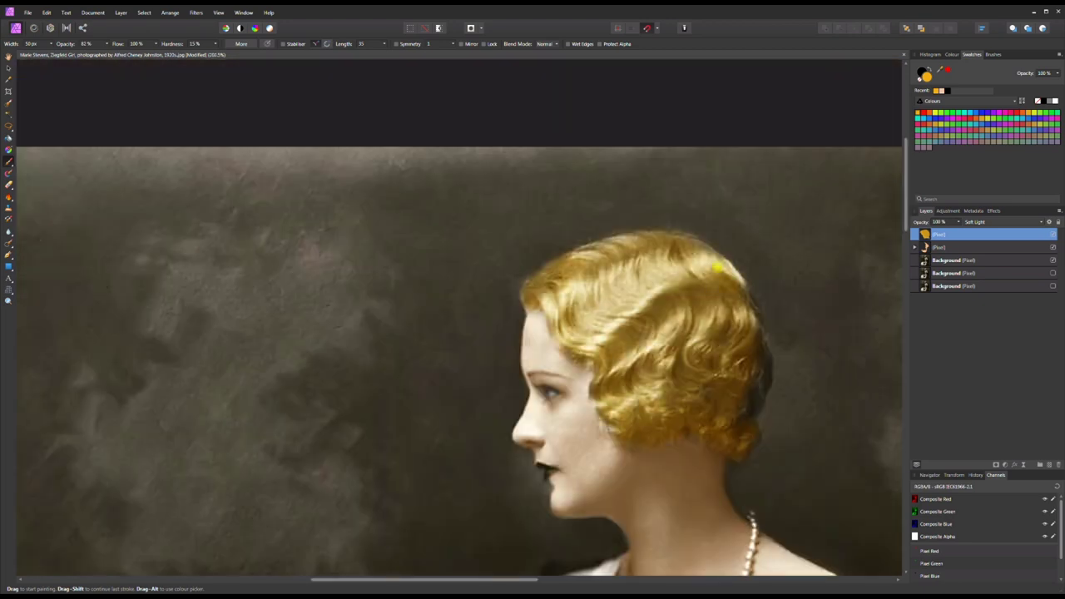
pyautogui.moveTo(754, 333); pyautogui.dragTo(764, 378)
pyautogui.scroll(4, 813, 405)
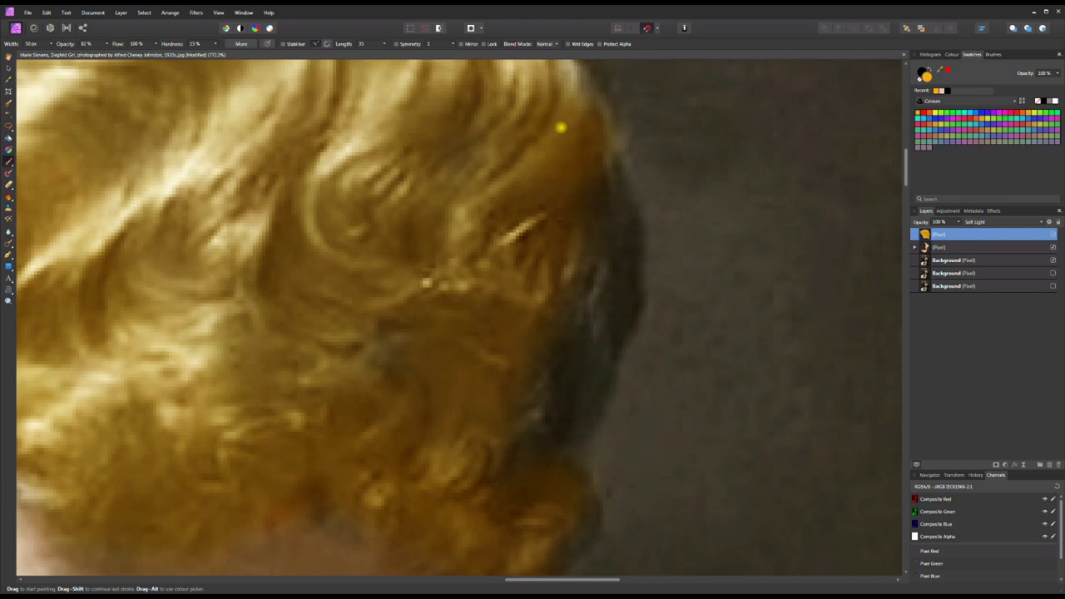
pyautogui.scroll(-3, 832, 332)
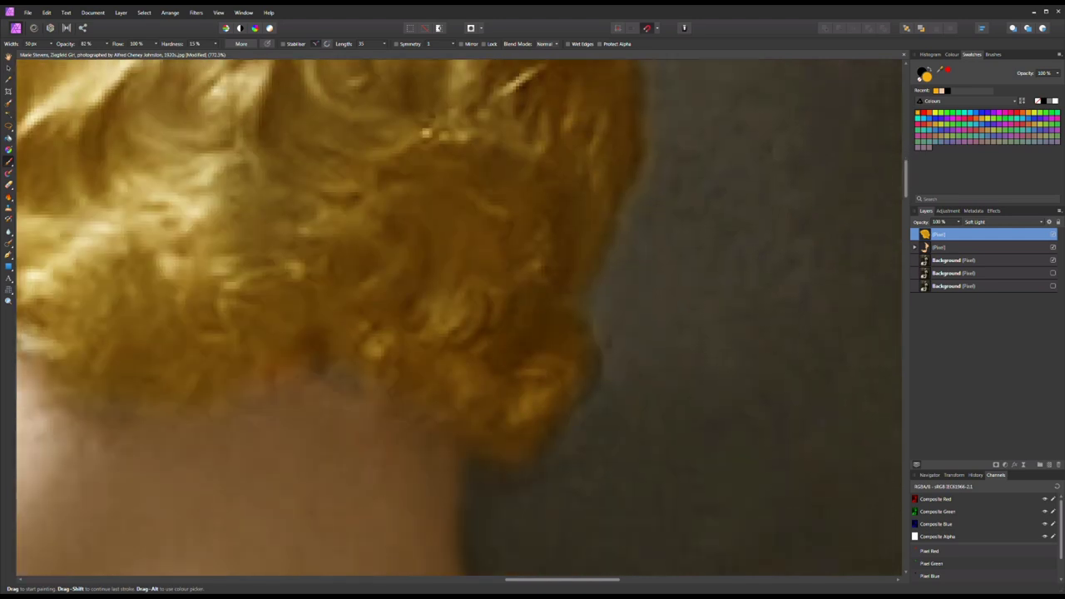
# - Apply a colour adjustment to the hair layer to mute the yellow into a softer blonde, and check the whole portrait
pyautogui.click(1005, 465)
pyautogui.click(984, 247)
pyautogui.hotkey('ctrl', '0')
pyautogui.moveTo(794, 513); pyautogui.dragTo(788, 542)
pyautogui.click(940, 234)
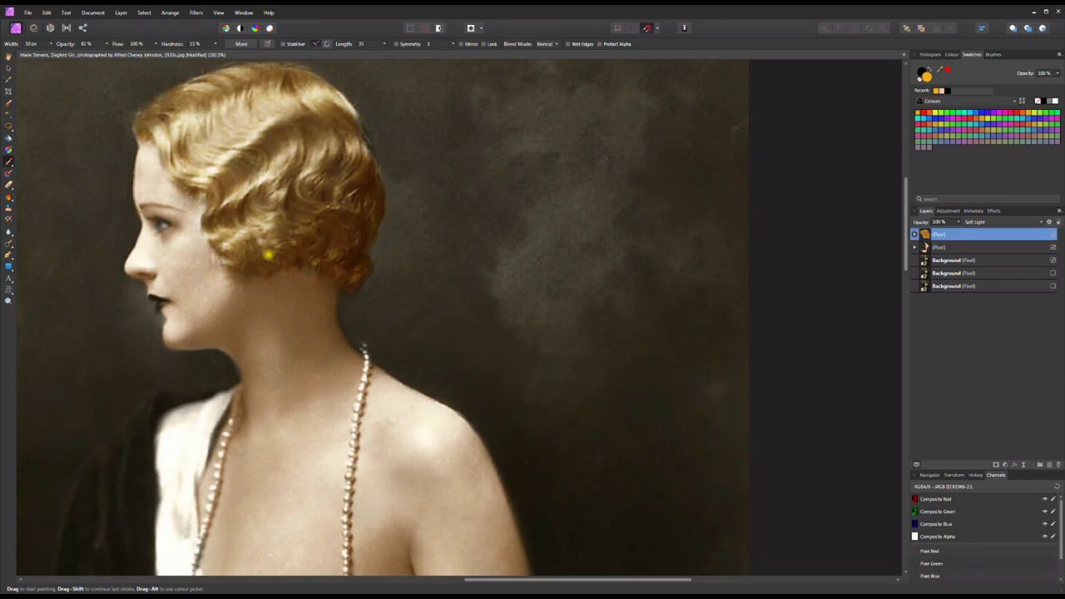
pyautogui.scroll(-4, 269, 243)
pyautogui.scroll(-1, 125, 258)
pyautogui.scroll(8, 233, 262)
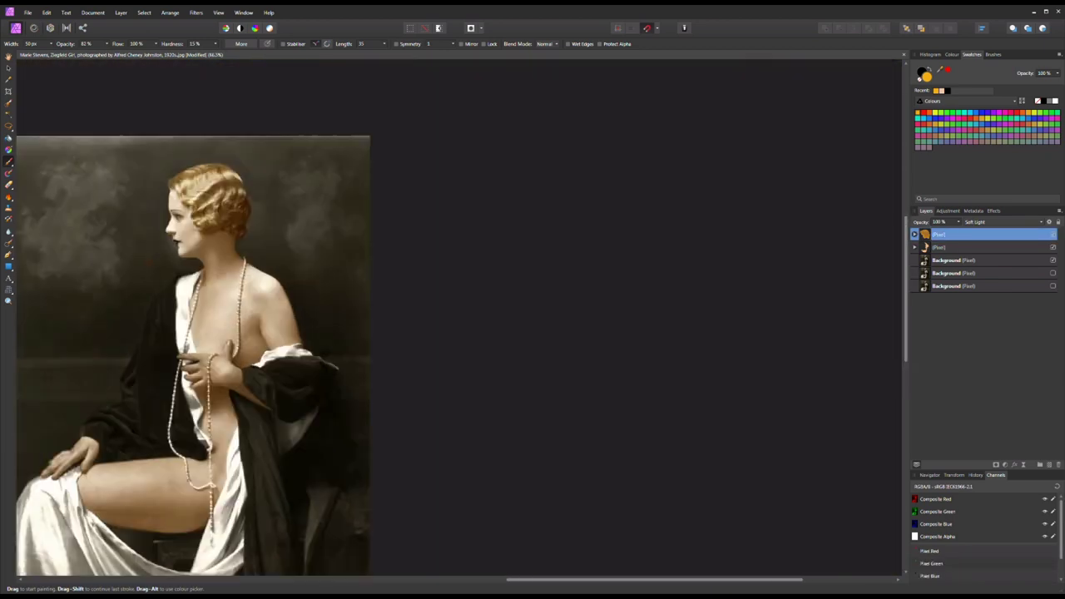
# - Add a new pixel layer in Soft Light mode and paint golden yellow over the necklace strands on the neck and chest
pyautogui.press('e')
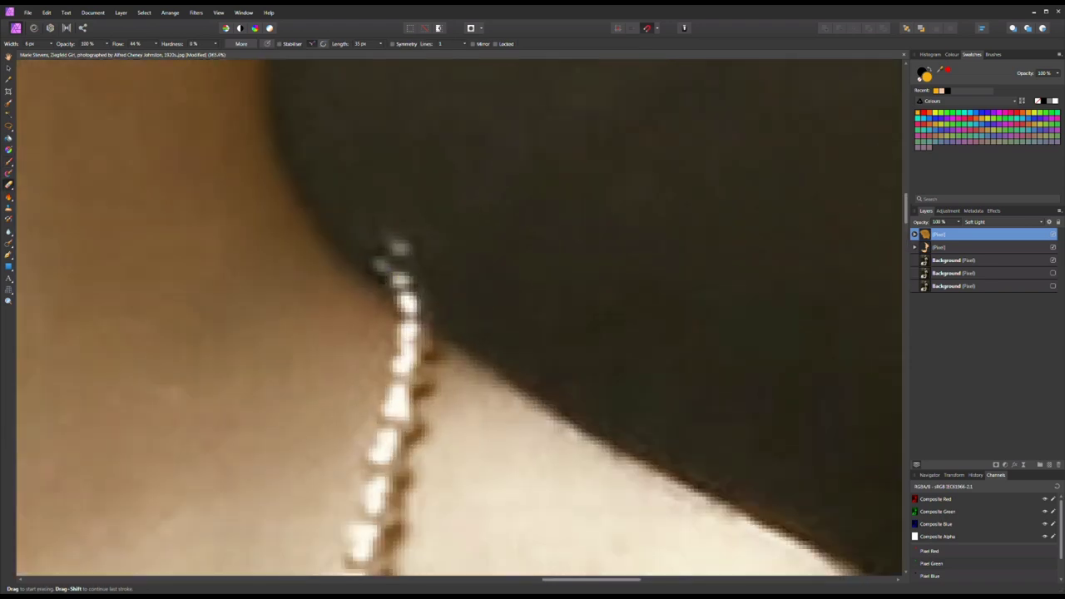
pyautogui.hotkey('ctrl', 'shift', 'n')
pyautogui.press('b')
pyautogui.moveTo(10, 43); pyautogui.dragTo(34, 43)
pyautogui.moveTo(396, 243)
pyautogui.mouseDown()
pyautogui.moveTo(363, 549)
pyautogui.moveTo(394, 455)
pyautogui.moveTo(390, 399)
pyautogui.moveTo(371, 552)
pyautogui.mouseUp()
pyautogui.scroll(-3, 399, 374)
pyautogui.moveTo(391, 486); pyautogui.dragTo(387, 519)
pyautogui.moveTo(301, 343); pyautogui.dragTo(248, 552)
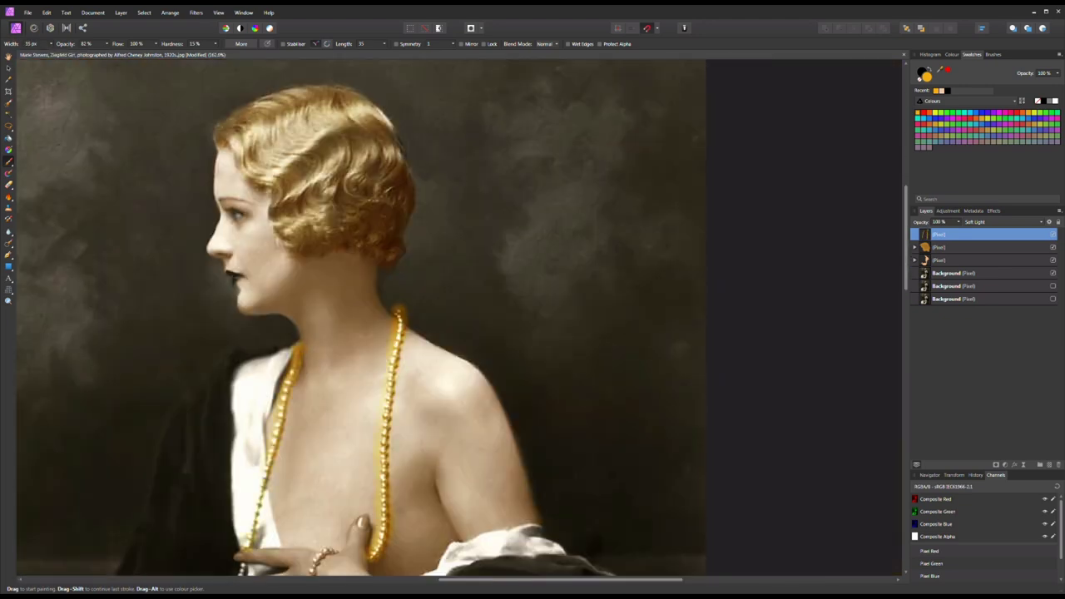
# - Paint the golden yellow over the rest of the beads, from the hand and wrist down to the hanging end
pyautogui.scroll(-5, 248, 549)
pyautogui.moveTo(237, 379); pyautogui.dragTo(220, 528)
pyautogui.scroll(-2, 220, 529)
pyautogui.moveTo(221, 455); pyautogui.dragTo(235, 505)
pyautogui.moveTo(328, 263)
pyautogui.mouseDown()
pyautogui.moveTo(309, 371)
pyautogui.moveTo(312, 511)
pyautogui.mouseUp()
pyautogui.scroll(-2, 316, 371)
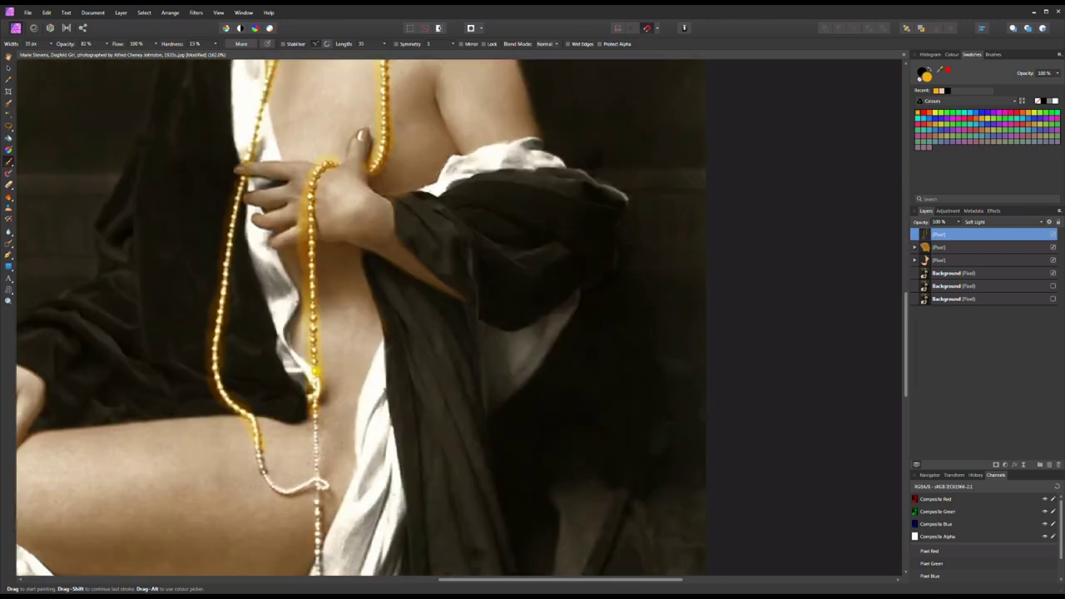
pyautogui.scroll(-4, 319, 485)
pyautogui.moveTo(317, 301); pyautogui.dragTo(318, 373)
# - Add an HSL adjustment to the necklace layer with a slight hue shift and the saturation shift at -45 %
pyautogui.click(1005, 464)
pyautogui.click(986, 246)
pyautogui.scroll(3, 374, 316)
pyautogui.scroll(3, 249, 167)
pyautogui.moveTo(794, 514); pyautogui.dragTo(762, 528)
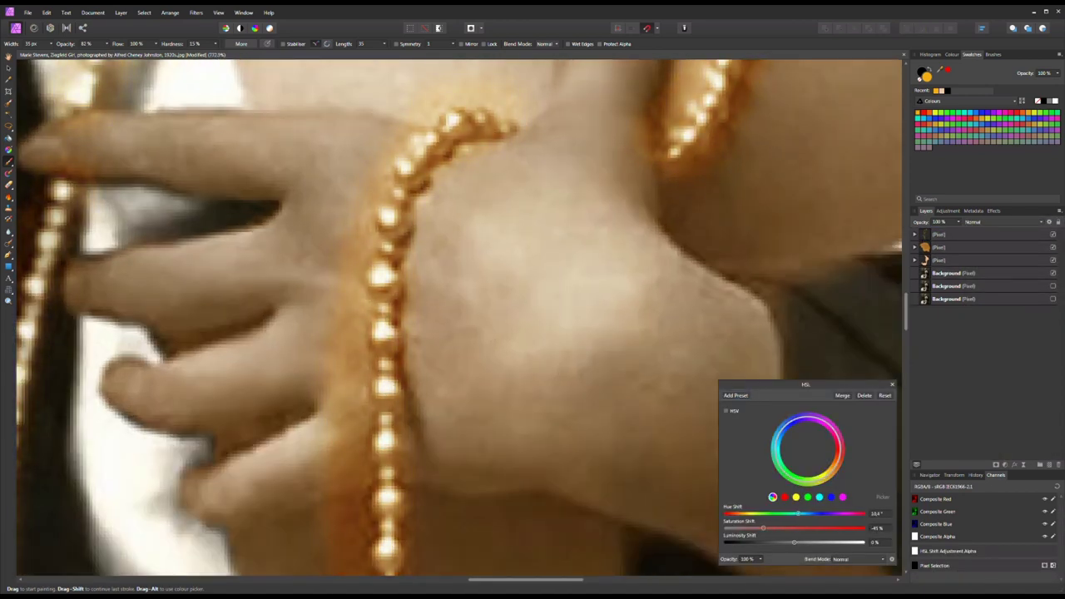
pyautogui.click(892, 385)
pyautogui.scroll(-3, 399, 333)
pyautogui.scroll(2, 400, 250)
pyautogui.press('w')
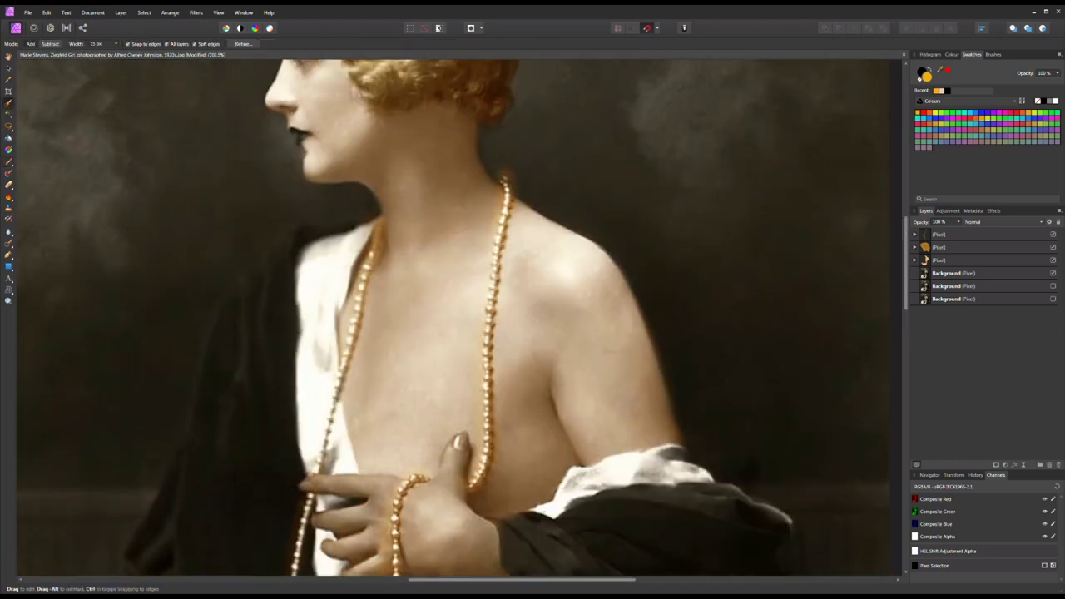
pyautogui.click(952, 273)
pyautogui.moveTo(491, 160)
pyautogui.mouseDown()
pyautogui.moveTo(518, 184)
pyautogui.moveTo(527, 246)
pyautogui.moveTo(469, 436)
pyautogui.moveTo(500, 169)
pyautogui.mouseUp()
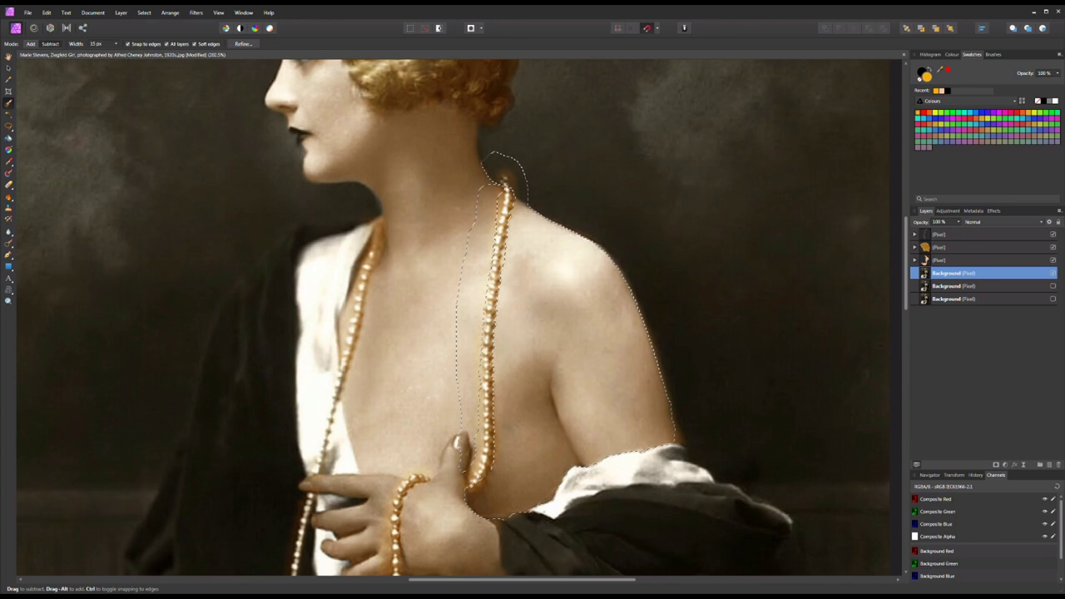
pyautogui.scroll(-3, 388, 311)
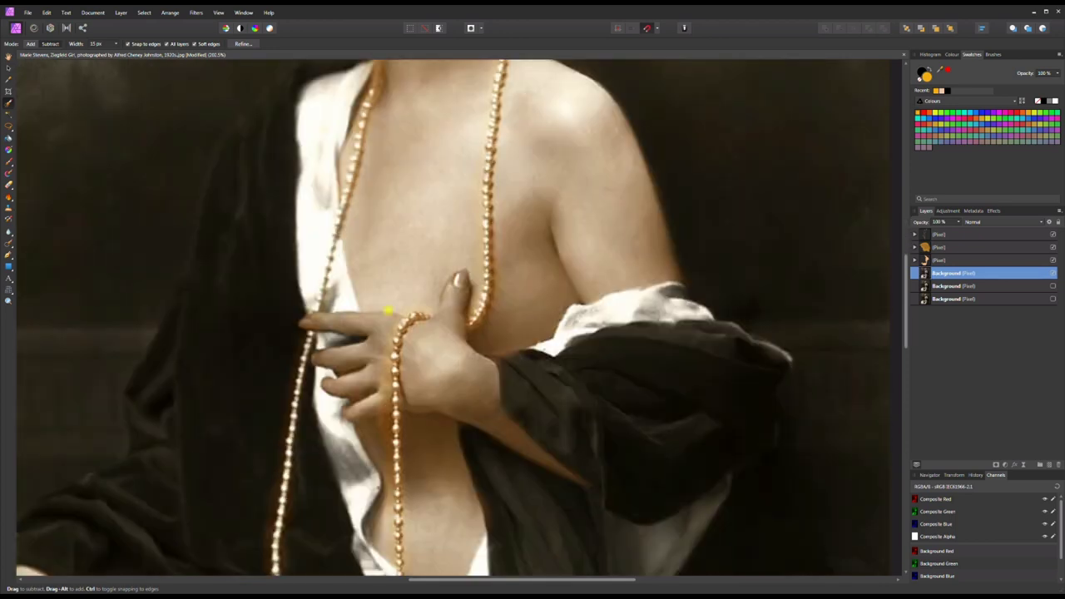
pyautogui.press('alt')
pyautogui.moveTo(374, 340); pyautogui.dragTo(379, 470)
pyautogui.scroll(-5, 420, 373)
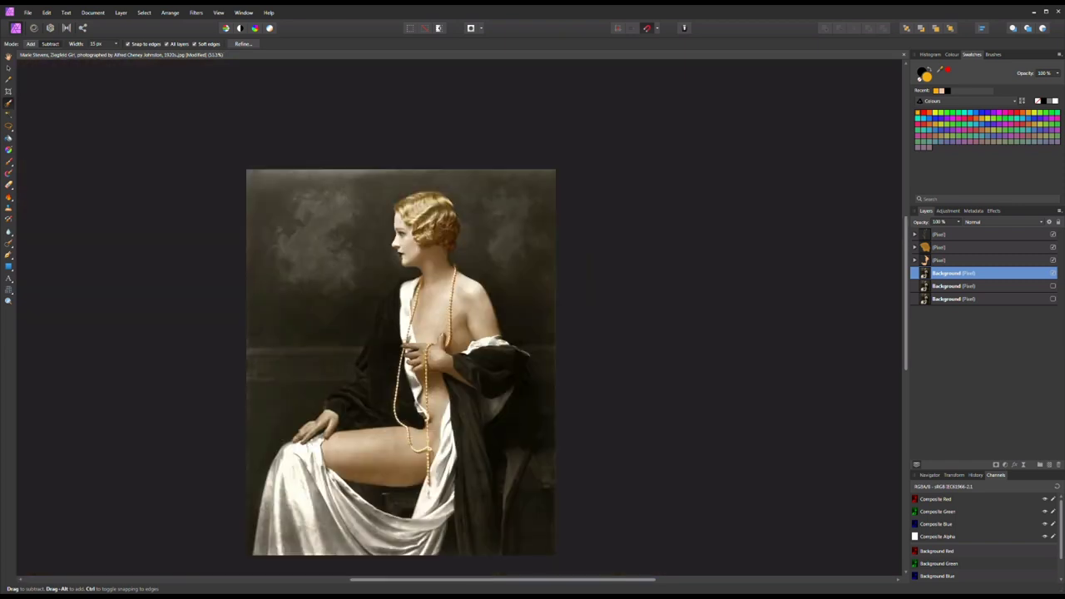
pyautogui.scroll(-2, 401, 324)
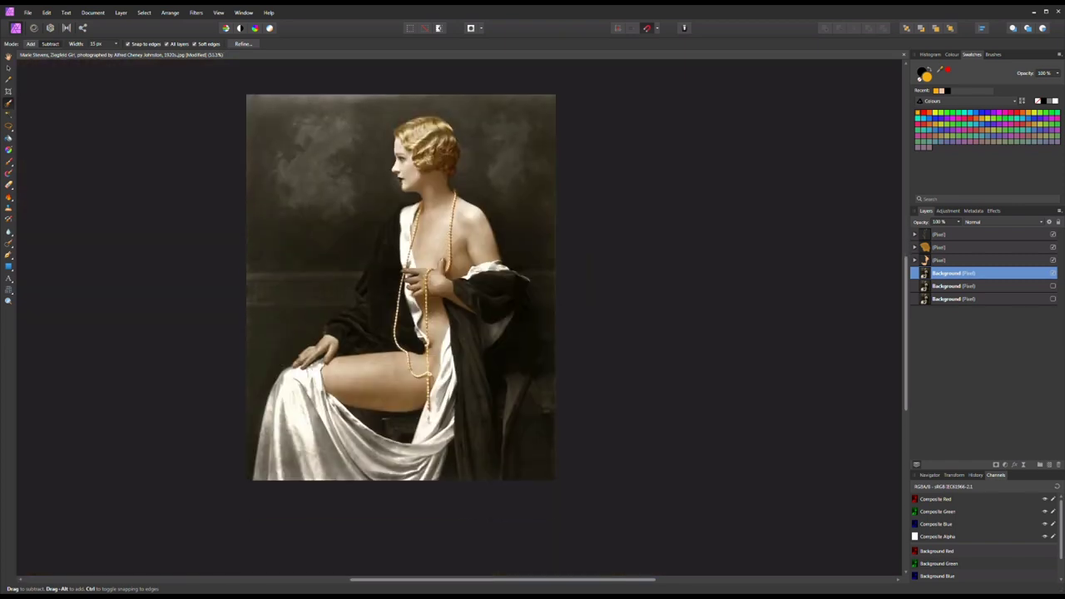
# - Erase the golden spill on the necklace layer around the beads hanging over the thigh, using a 15 px eraser
pyautogui.scroll(10, 416, 258)
pyautogui.press('e')
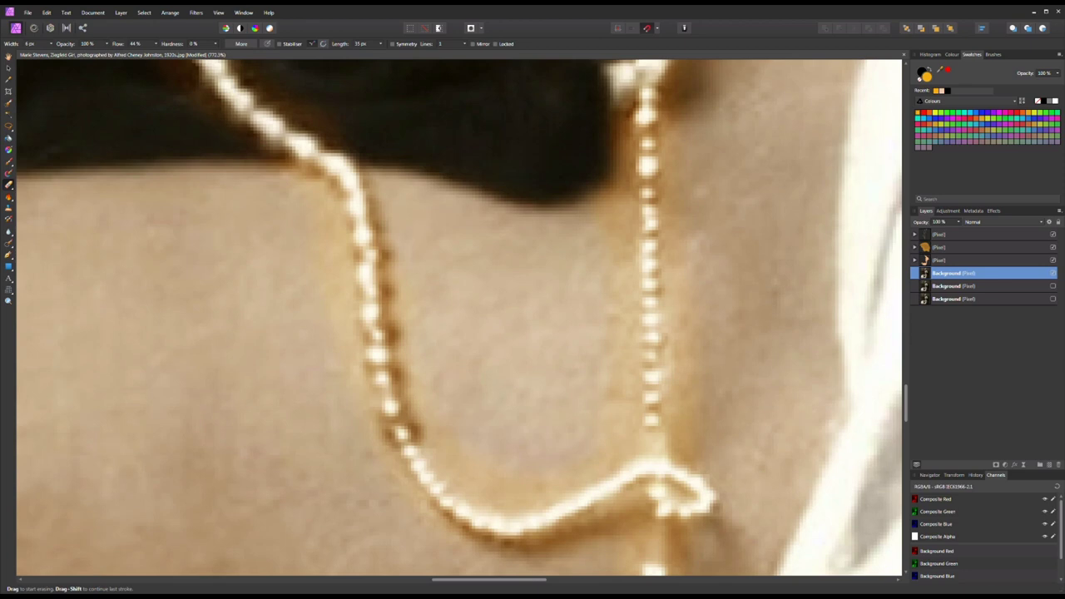
pyautogui.click(956, 234)
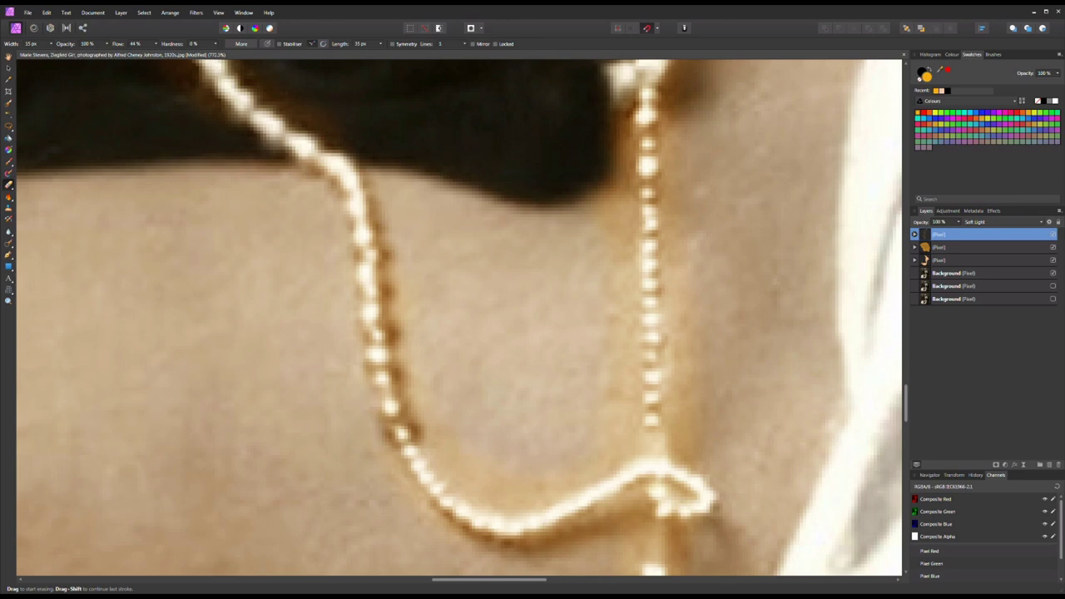
pyautogui.scroll(-3, 458, 316)
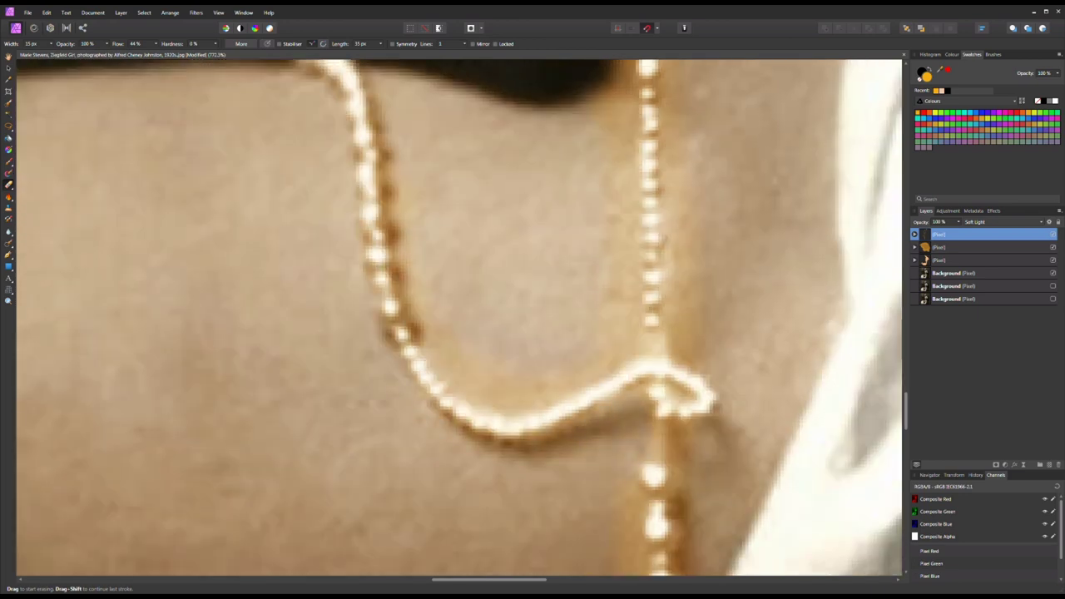
pyautogui.scroll(-3, 458, 316)
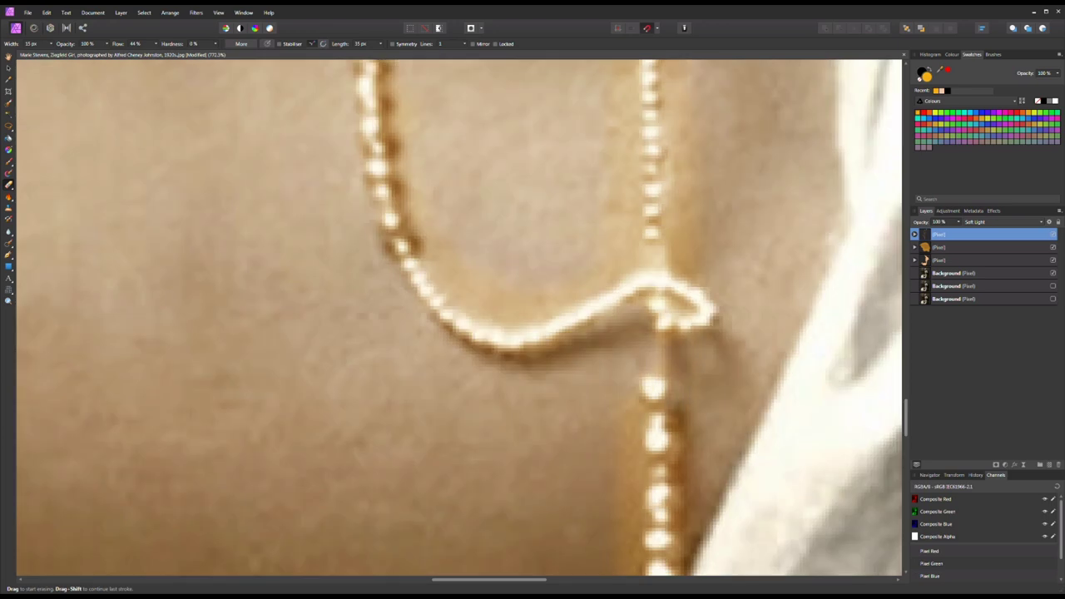
pyautogui.scroll(-6, 678, 426)
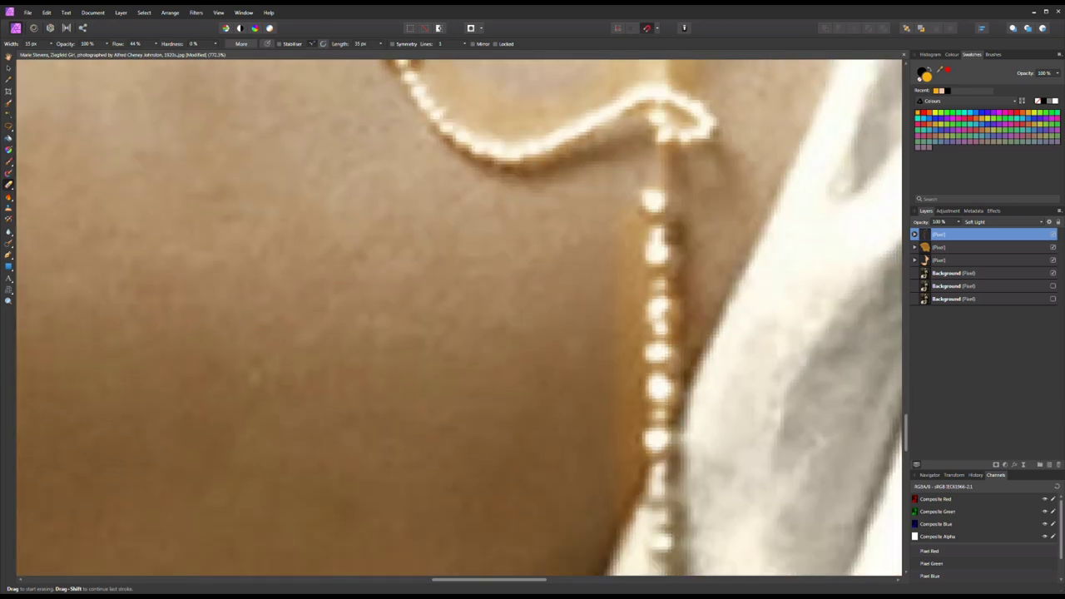
pyautogui.moveTo(635, 444); pyautogui.dragTo(635, 481)
pyautogui.moveTo(635, 395); pyautogui.dragTo(634, 411)
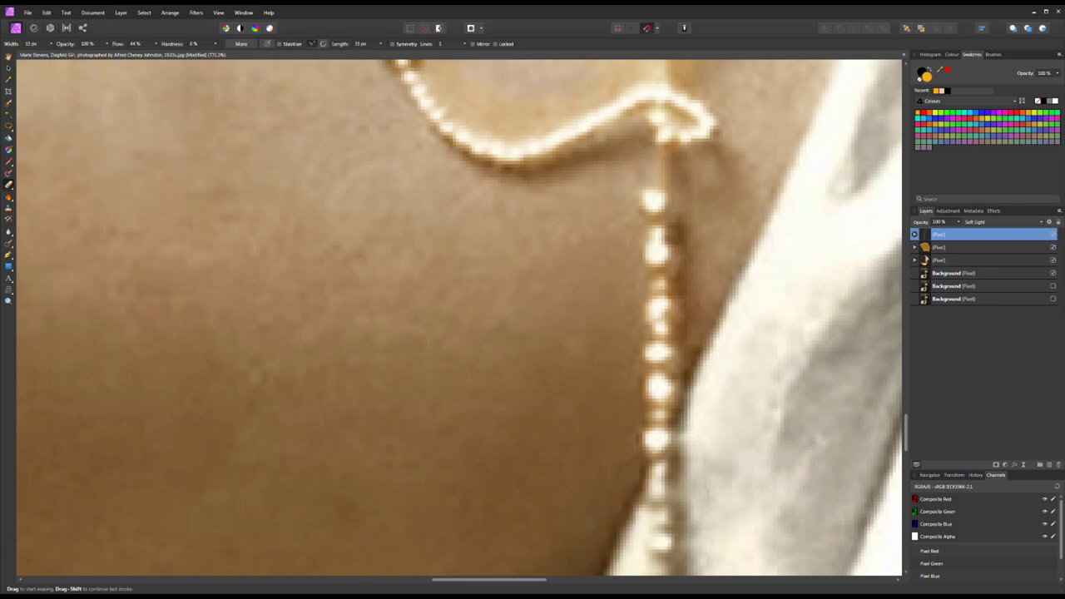
pyautogui.scroll(-3, 457, 316)
pyautogui.scroll(-5, 458, 316)
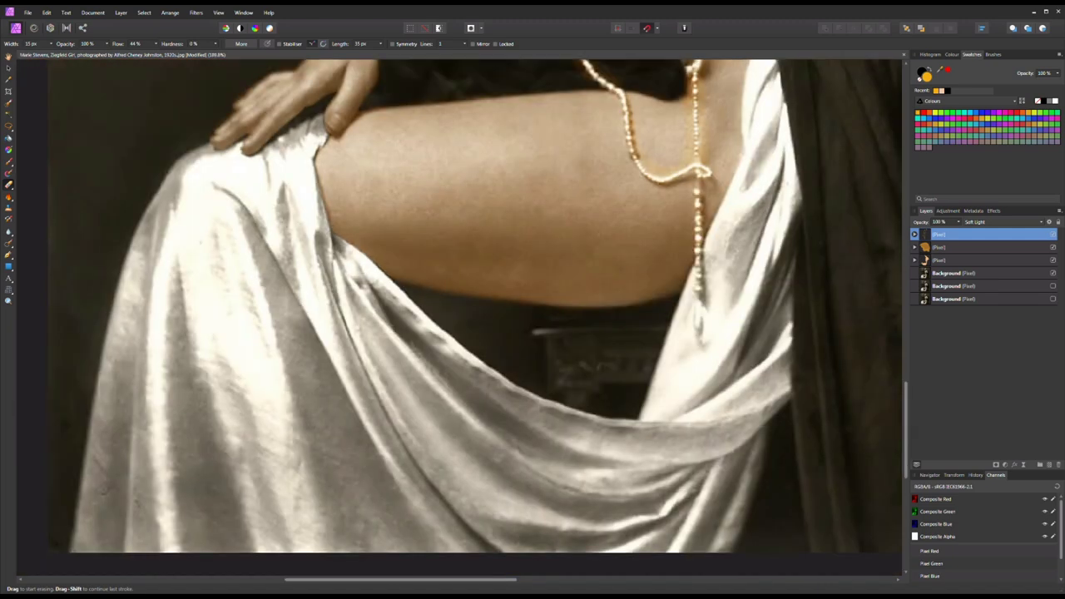
# - Erase the remaining golden spill inside the necklace loop and beside the vertical strand above the thigh
pyautogui.scroll(4, 633, 250)
pyautogui.scroll(7, 458, 316)
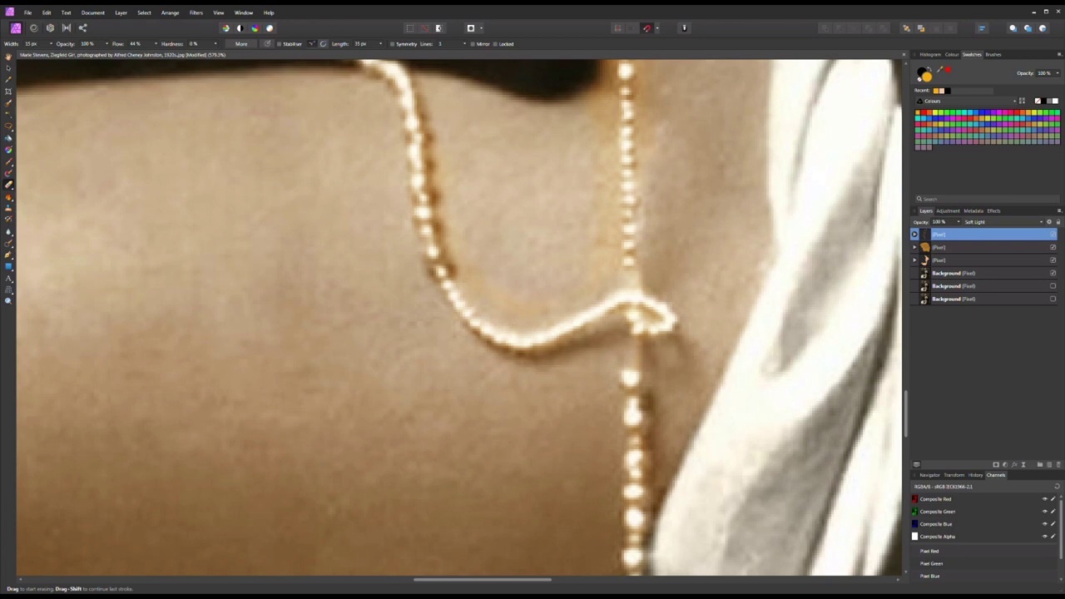
pyautogui.scroll(2, 458, 317)
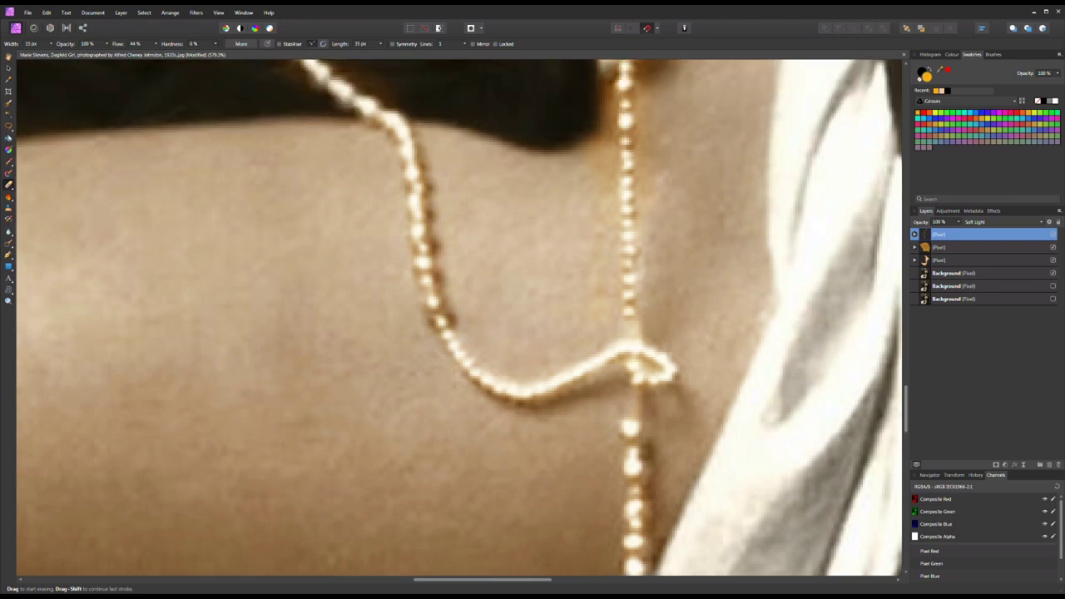
pyautogui.moveTo(609, 116); pyautogui.dragTo(604, 73)
pyautogui.scroll(3, 605, 91)
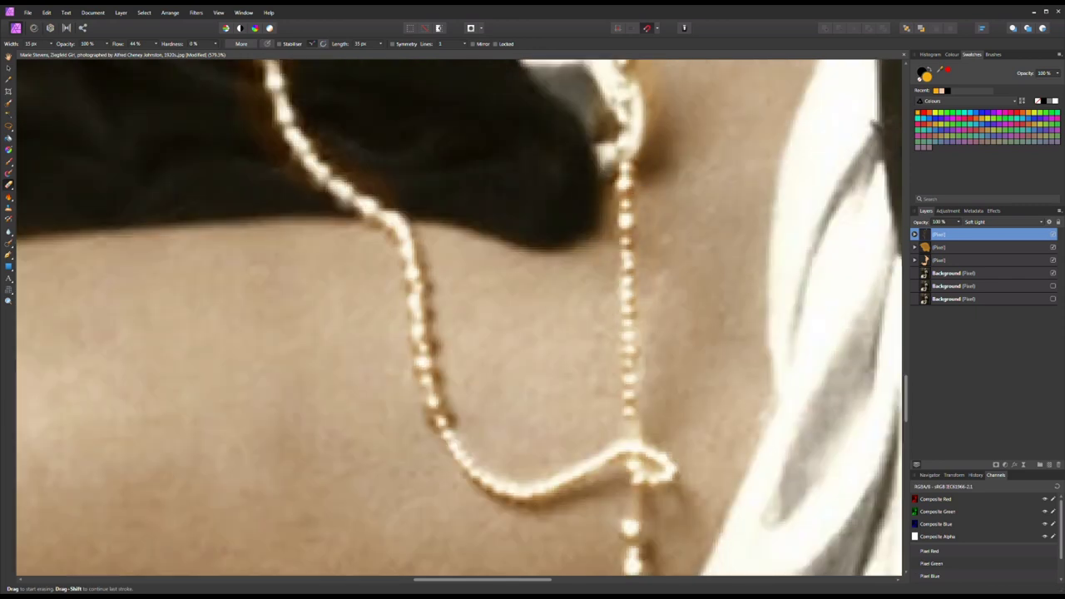
pyautogui.scroll(3, 647, 259)
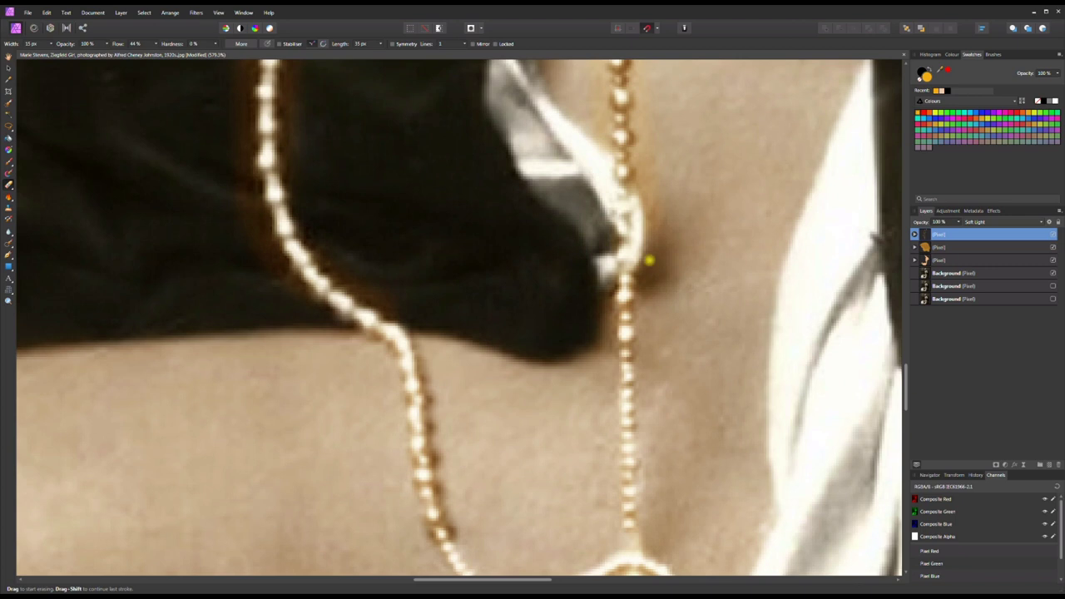
# - Erase the golden spill on both sides of the bead strand running up the waist to the hand
pyautogui.scroll(4, 599, 105)
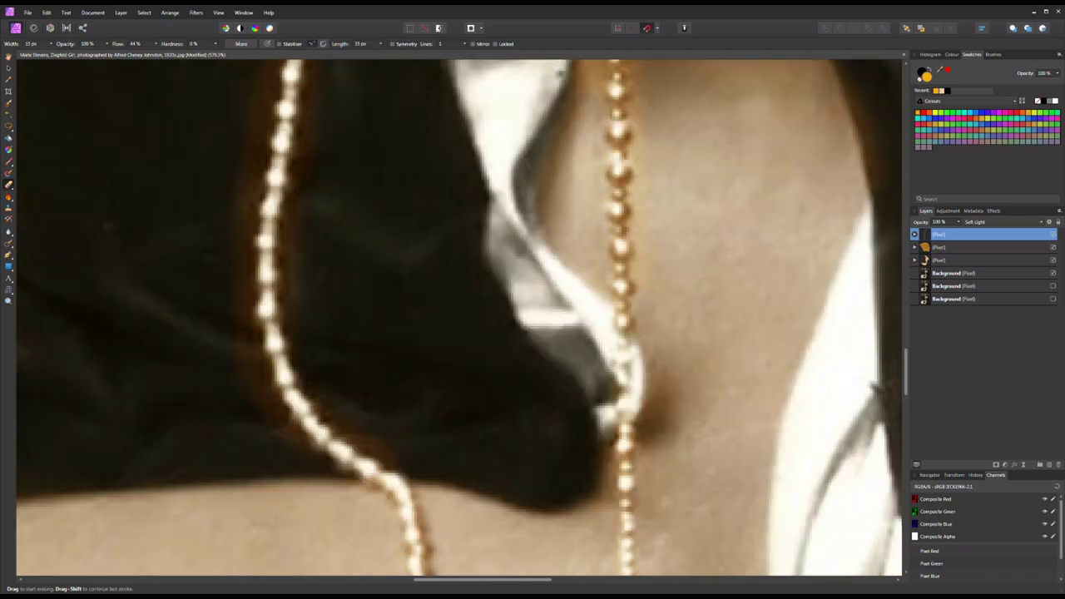
pyautogui.scroll(4, 592, 103)
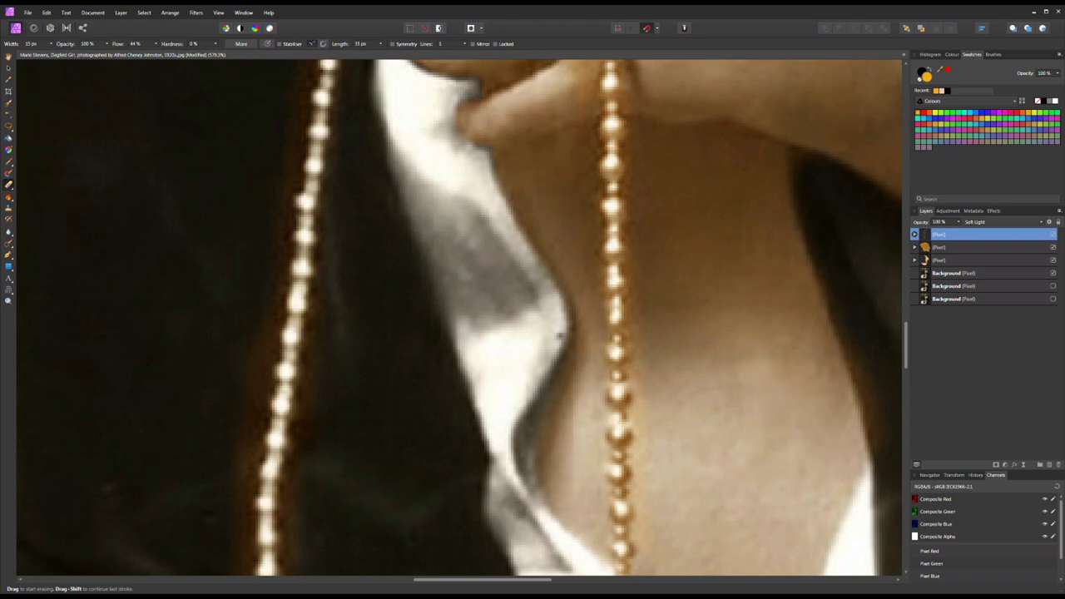
pyautogui.scroll(-3, 615, 333)
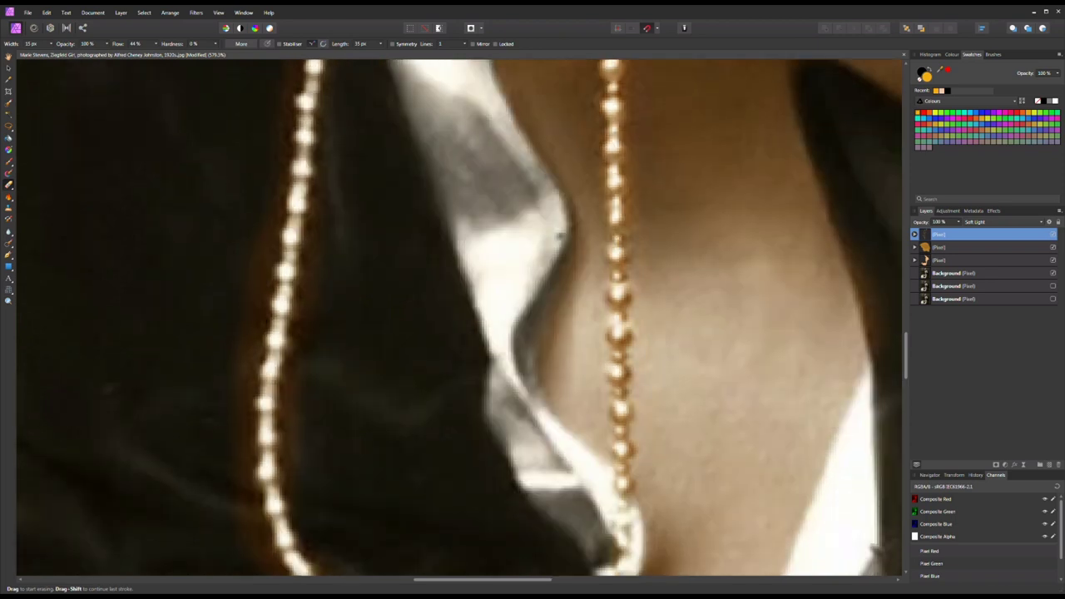
pyautogui.scroll(5, 566, 76)
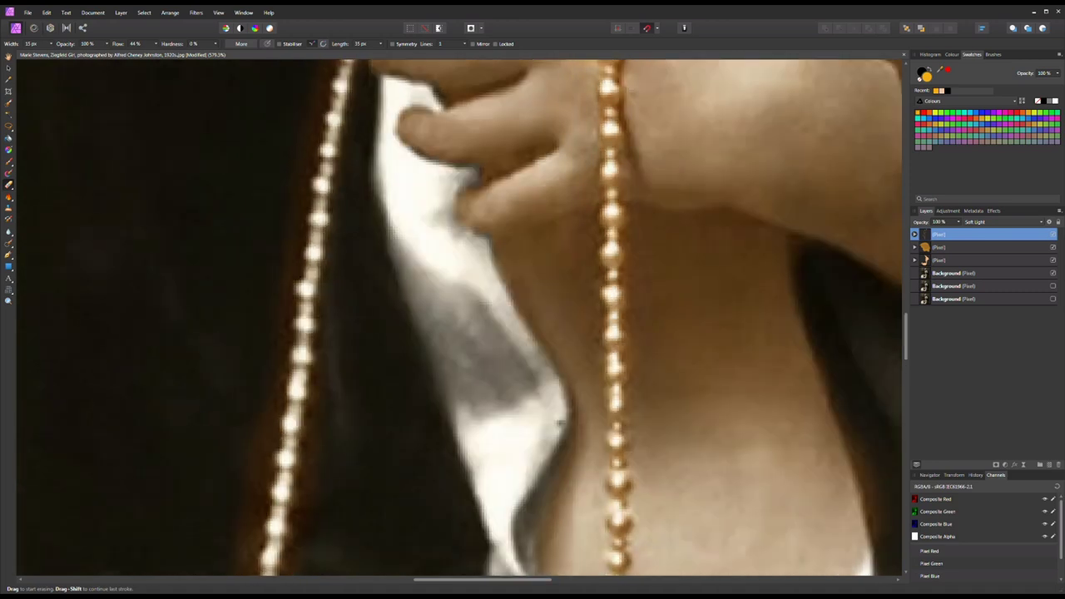
pyautogui.scroll(7, 457, 316)
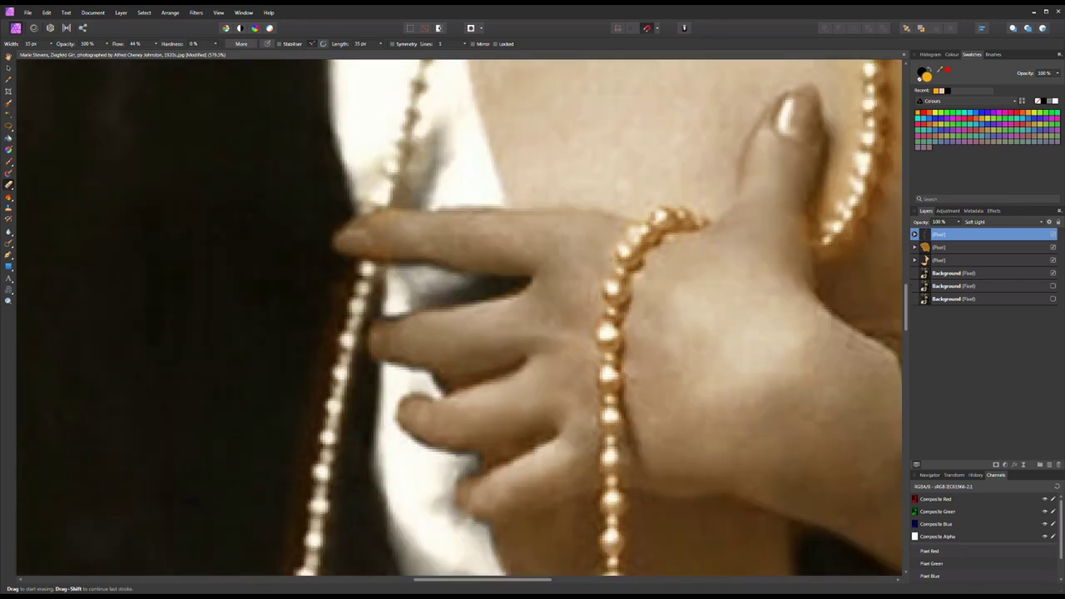
# - Erase the golden spill around the wrist beads and along the necklace strand on the shoulder side of the chest
pyautogui.hotkey('ctrl', '0')
pyautogui.scroll(10, 714, 171)
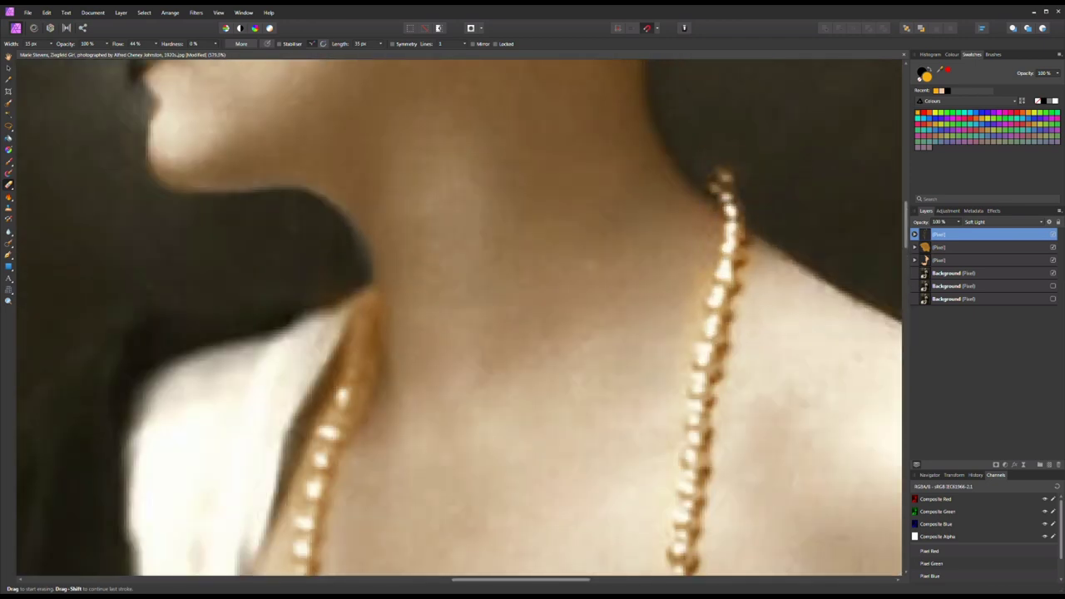
pyautogui.scroll(-2, 459, 318)
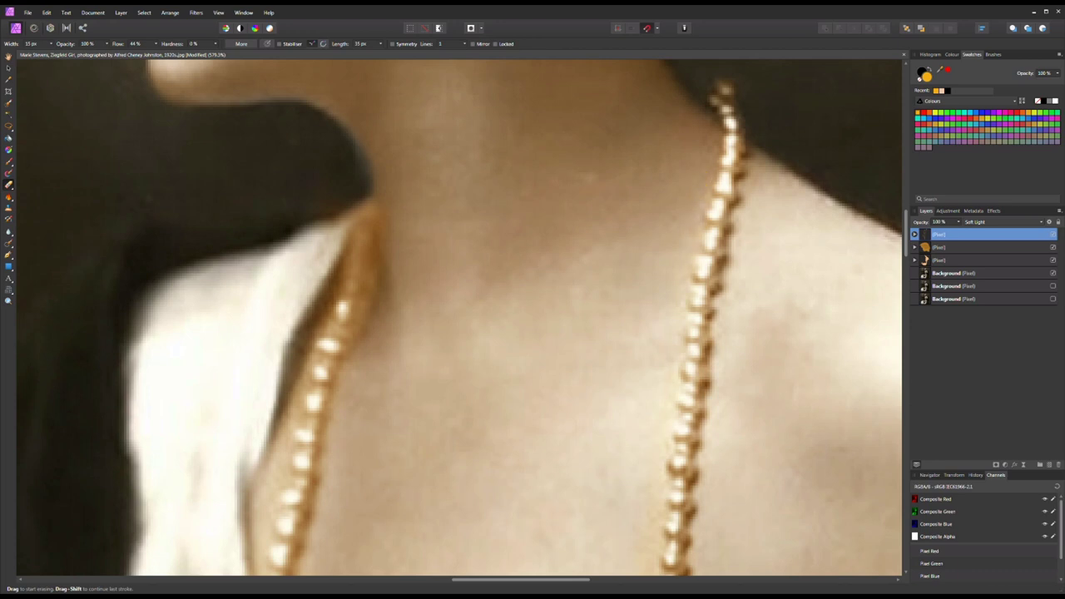
pyautogui.scroll(-10, 459, 318)
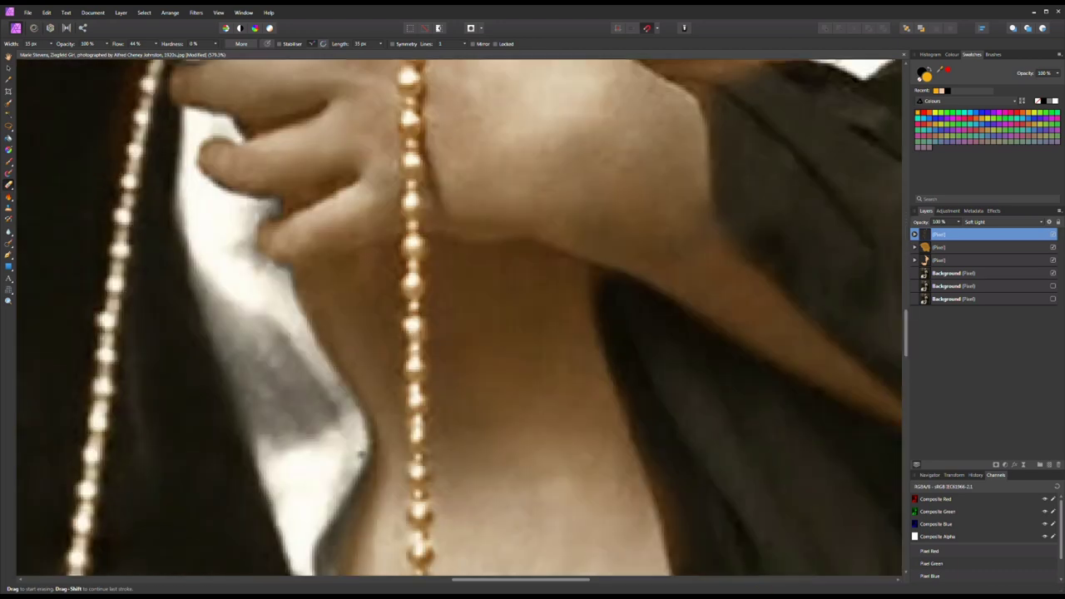
pyautogui.scroll(4, 460, 318)
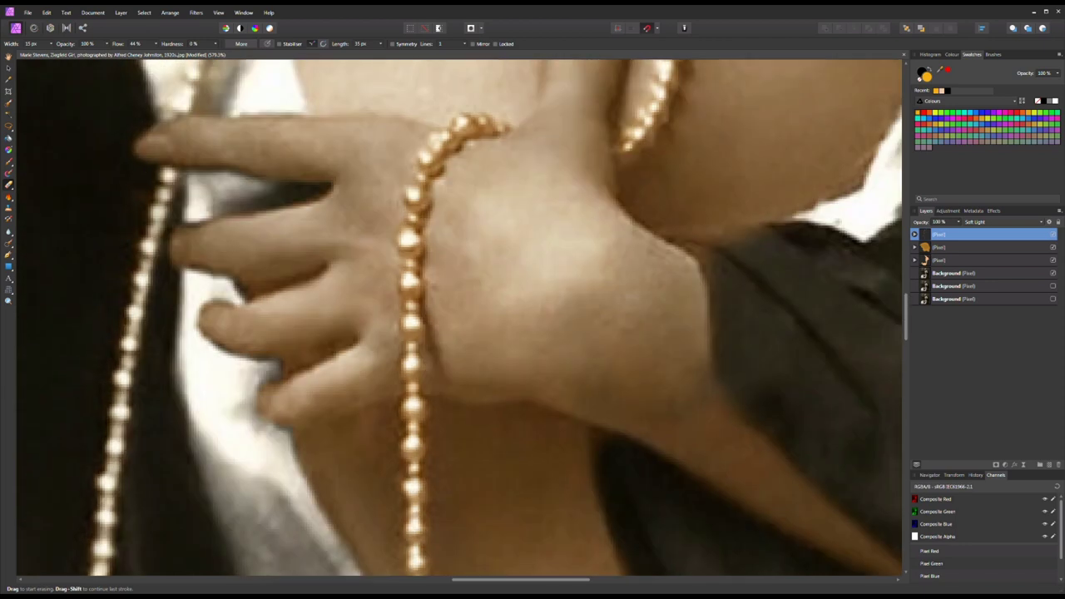
pyautogui.scroll(4, 459, 317)
pyautogui.scroll(6, 459, 318)
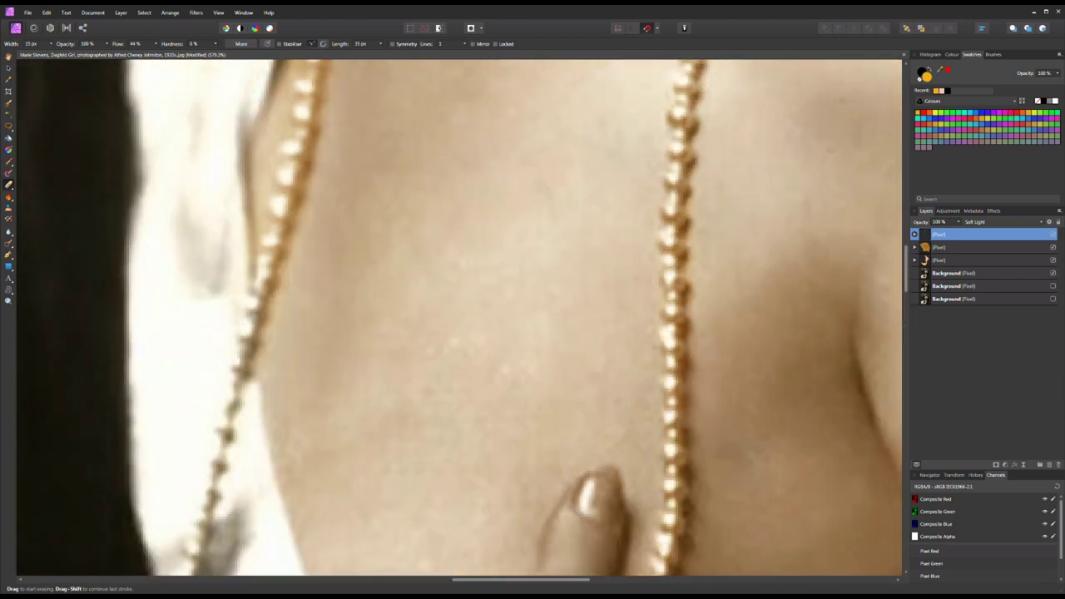
pyautogui.scroll(7, 459, 318)
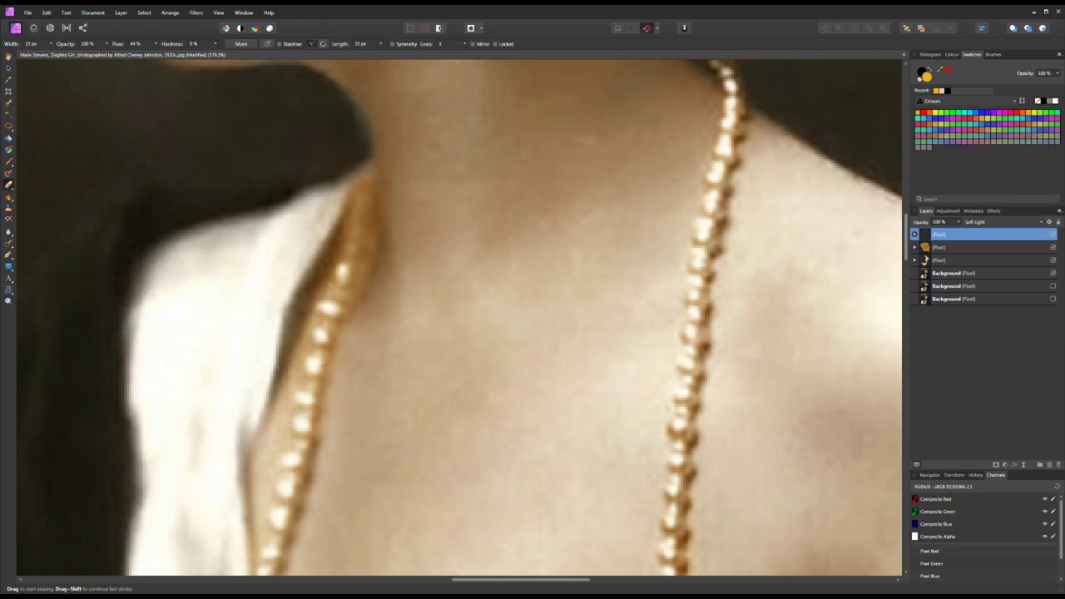
# - Erase the golden spill around the necklace strand beside the white collar
pyautogui.moveTo(333, 251); pyautogui.dragTo(300, 321)
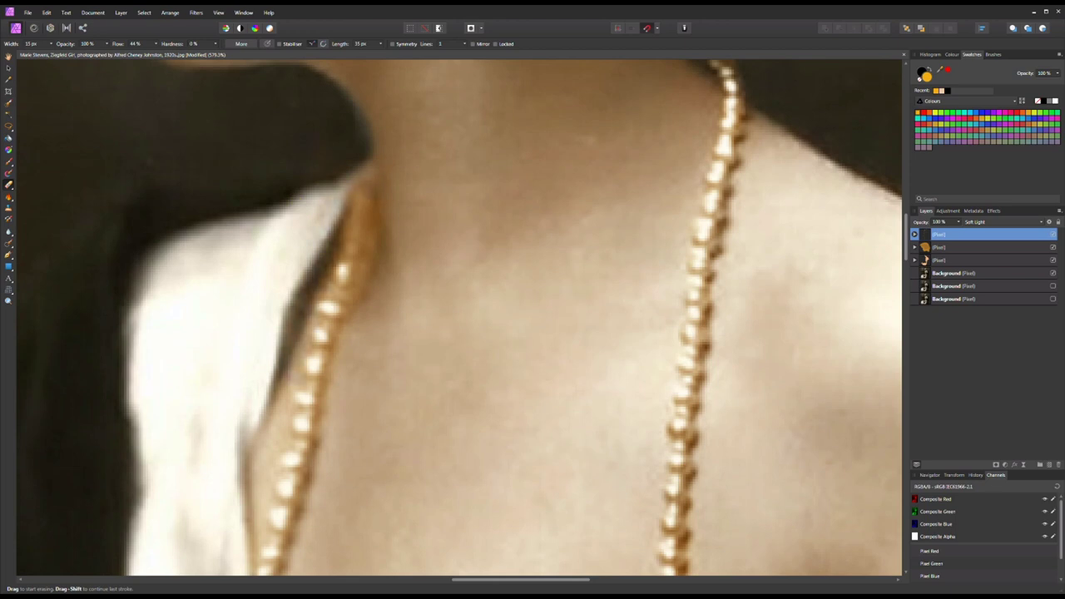
pyautogui.scroll(-2, 459, 318)
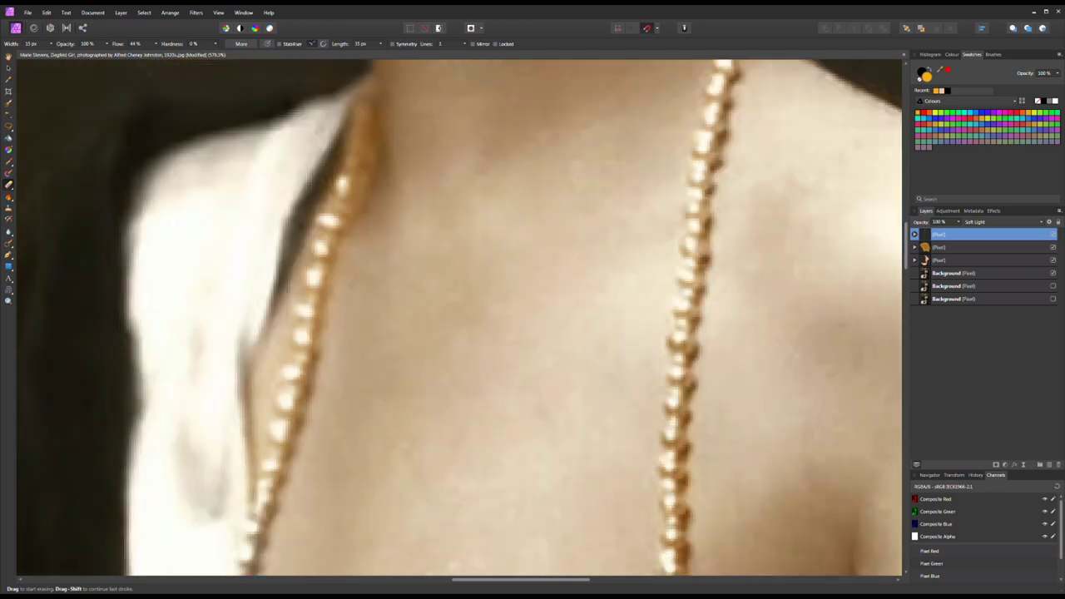
pyautogui.moveTo(369, 119); pyautogui.dragTo(361, 155)
pyautogui.scroll(-5, 356, 308)
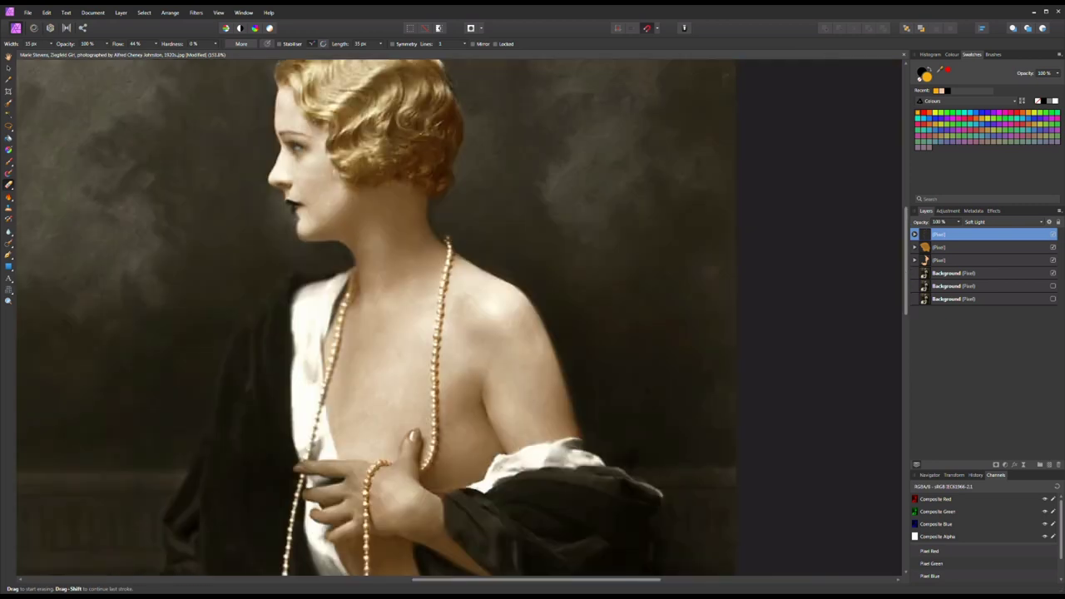
# - Add another HSL adjustment to the necklace layer and raise its luminosity
pyautogui.scroll(5, 566, 398)
pyautogui.scroll(-4, 402, 371)
pyautogui.hotkey('ctrl', 'u')
pyautogui.moveTo(803, 453)
pyautogui.mouseDown()
pyautogui.moveTo(832, 428)
pyautogui.moveTo(803, 453)
pyautogui.mouseUp()
pyautogui.moveTo(799, 542); pyautogui.dragTo(824, 542)
pyautogui.click(888, 384)
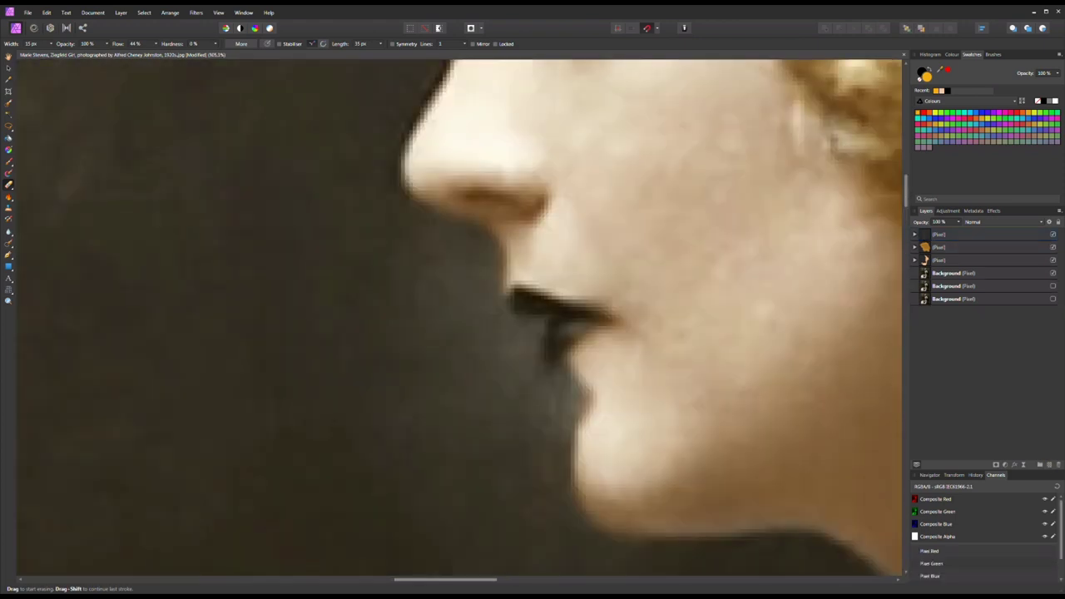
# - Create a new Soft Light pixel layer and paint the lips red, keeping the colour within their outline
pyautogui.hotkey('ctrl', 'shift', 'n')
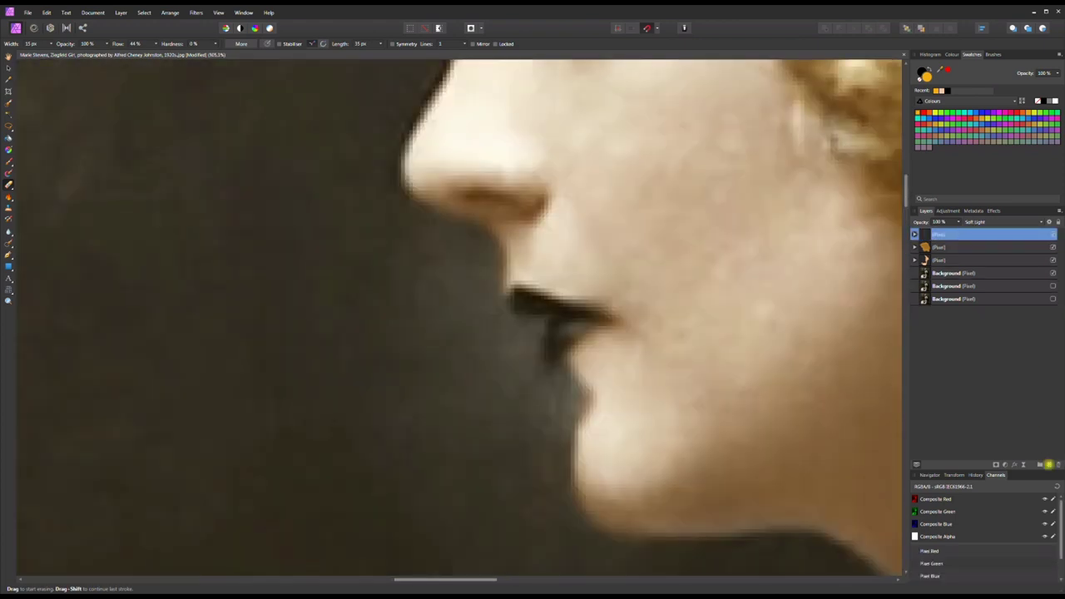
pyautogui.click(986, 221)
pyautogui.click(986, 349)
pyautogui.click(8, 160)
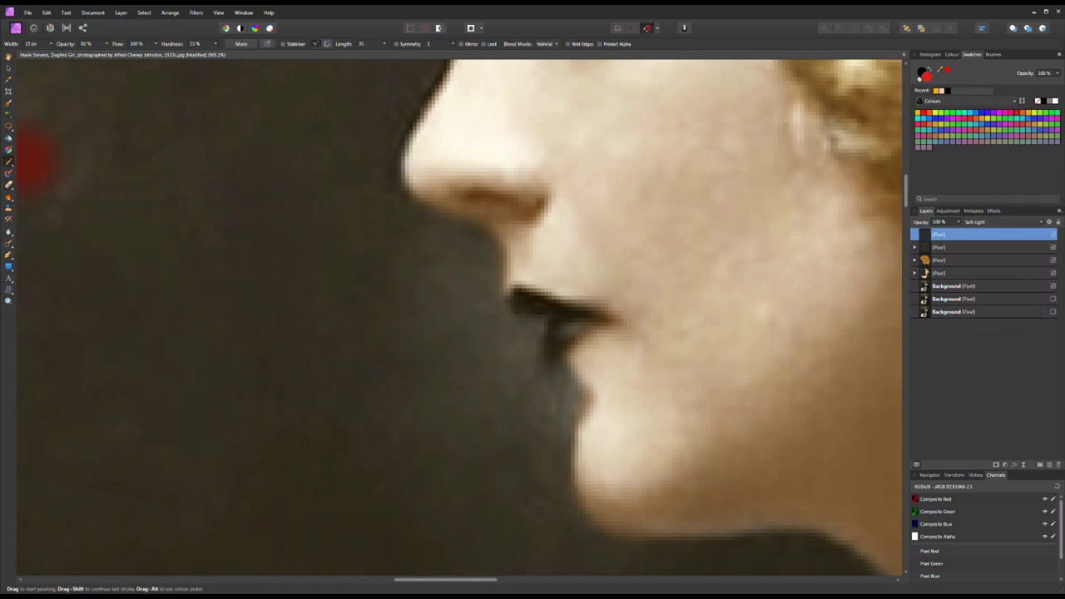
pyautogui.moveTo(509, 296); pyautogui.dragTo(537, 305)
pyautogui.press('[')
pyautogui.press('[')
pyautogui.press('e')
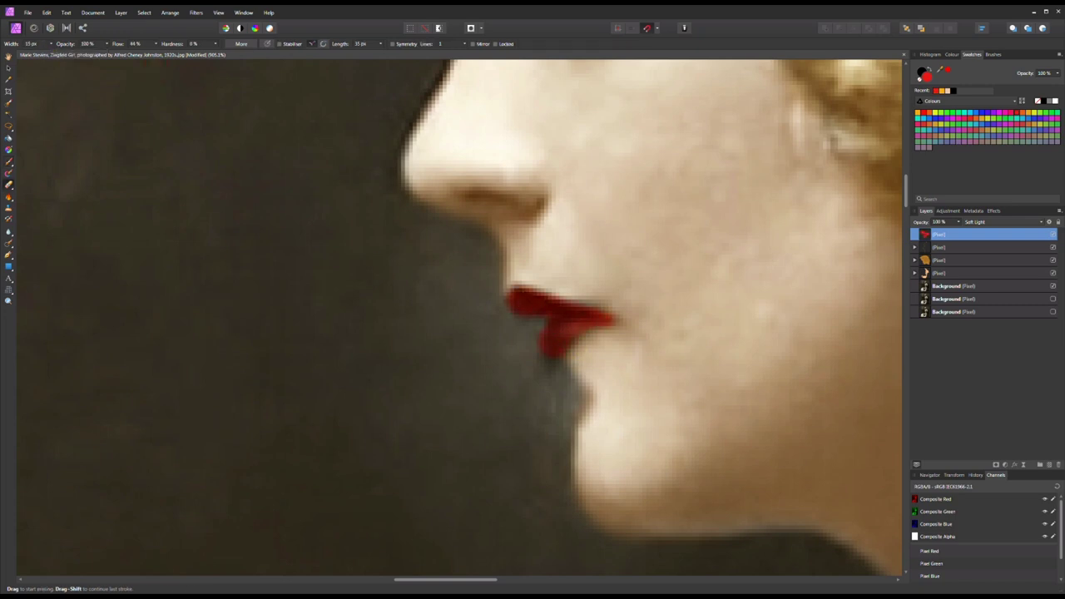
# - Soften the edges of the red lip colour with a Gaussian Blur
pyautogui.hotkey('ctrl', '0')
pyautogui.scroll(5, 449, 316)
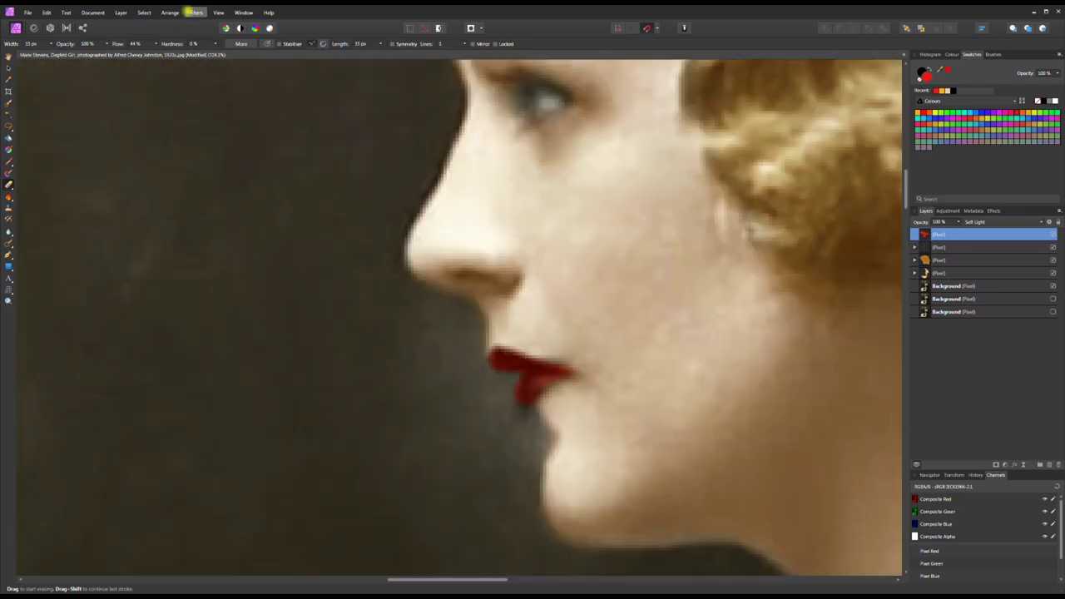
pyautogui.click(196, 12)
pyautogui.click(233, 50)
pyautogui.moveTo(820, 541); pyautogui.dragTo(772, 541)
pyautogui.click(842, 558)
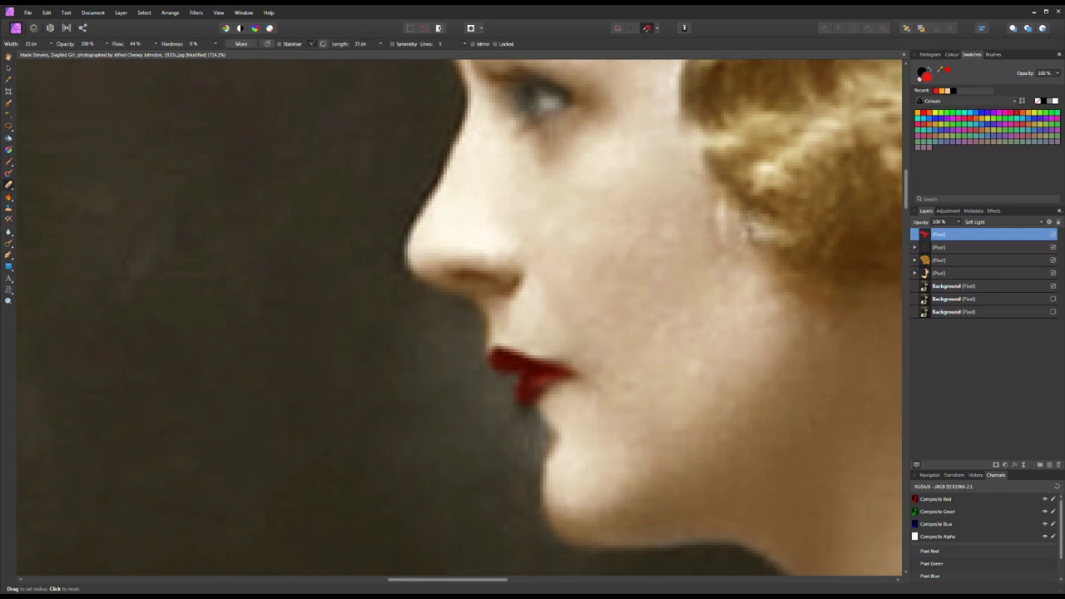
# - Nest an HSL adjustment in the lip layer, lowering its saturation and raising its luminosity
pyautogui.click(1005, 464)
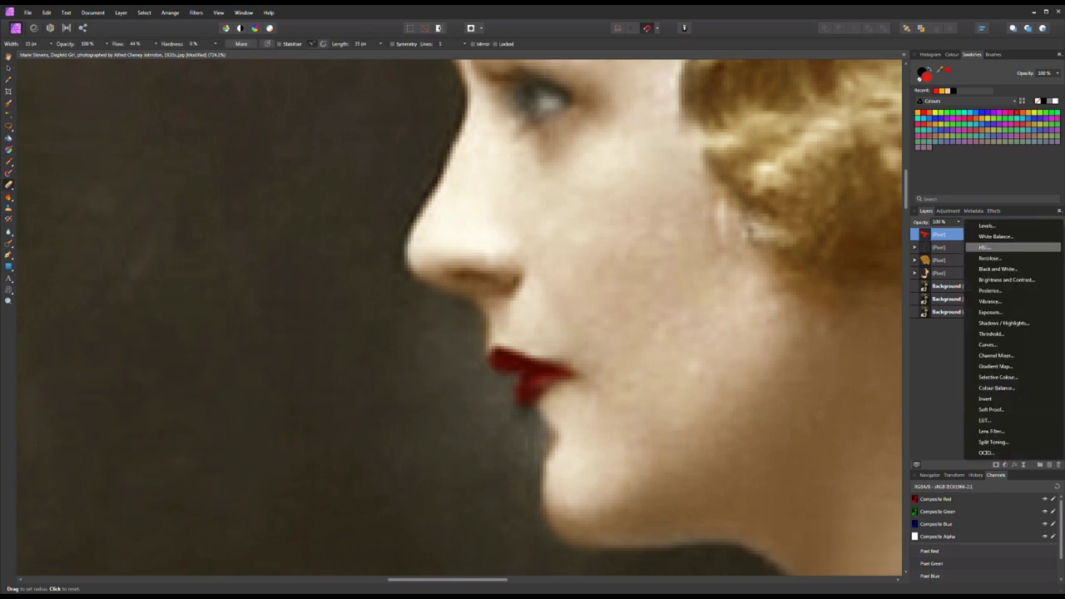
pyautogui.click(956, 260)
pyautogui.moveTo(789, 527); pyautogui.dragTo(766, 527)
pyautogui.moveTo(957, 234)
pyautogui.mouseDown()
pyautogui.moveTo(938, 249)
pyautogui.moveTo(939, 237)
pyautogui.mouseUp()
pyautogui.moveTo(766, 527); pyautogui.dragTo(801, 542)
pyautogui.click(892, 385)
pyautogui.click(914, 234)
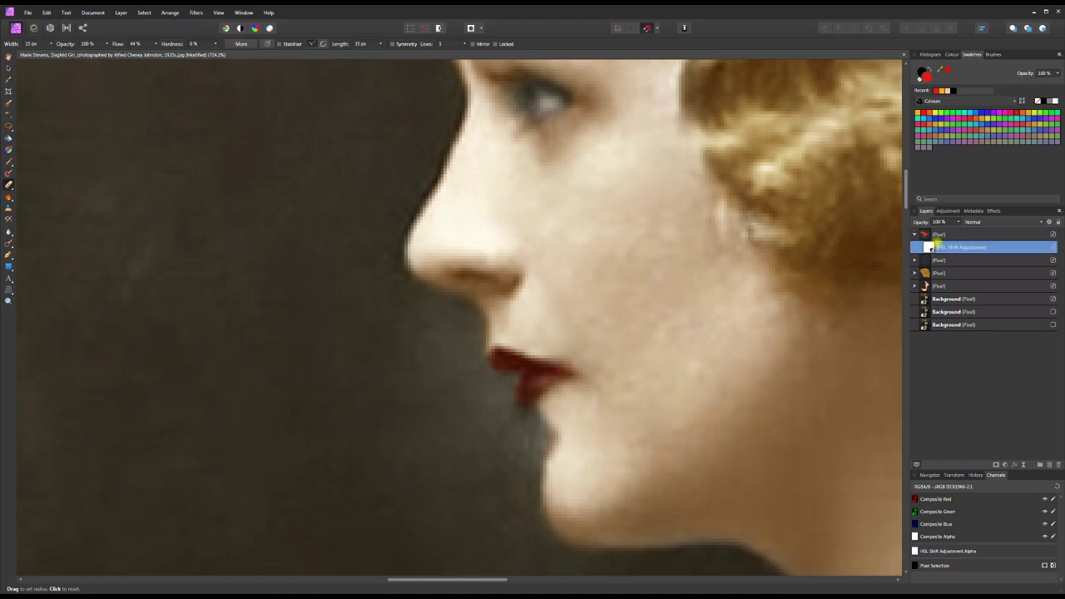
pyautogui.press('[')
pyautogui.press('[')
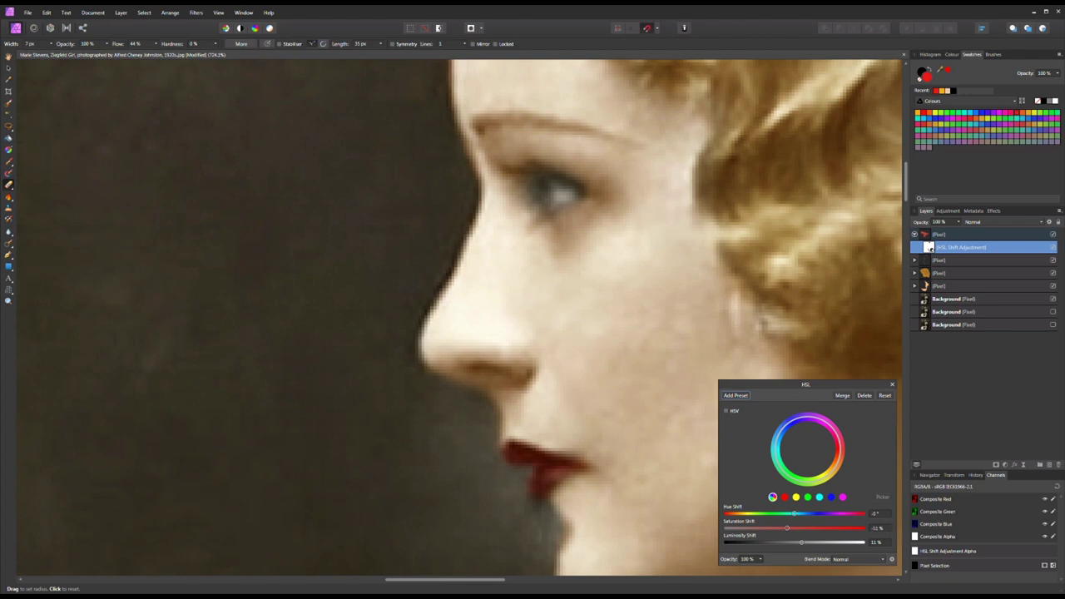
pyautogui.moveTo(786, 527); pyautogui.dragTo(777, 527)
pyautogui.moveTo(801, 542); pyautogui.dragTo(817, 542)
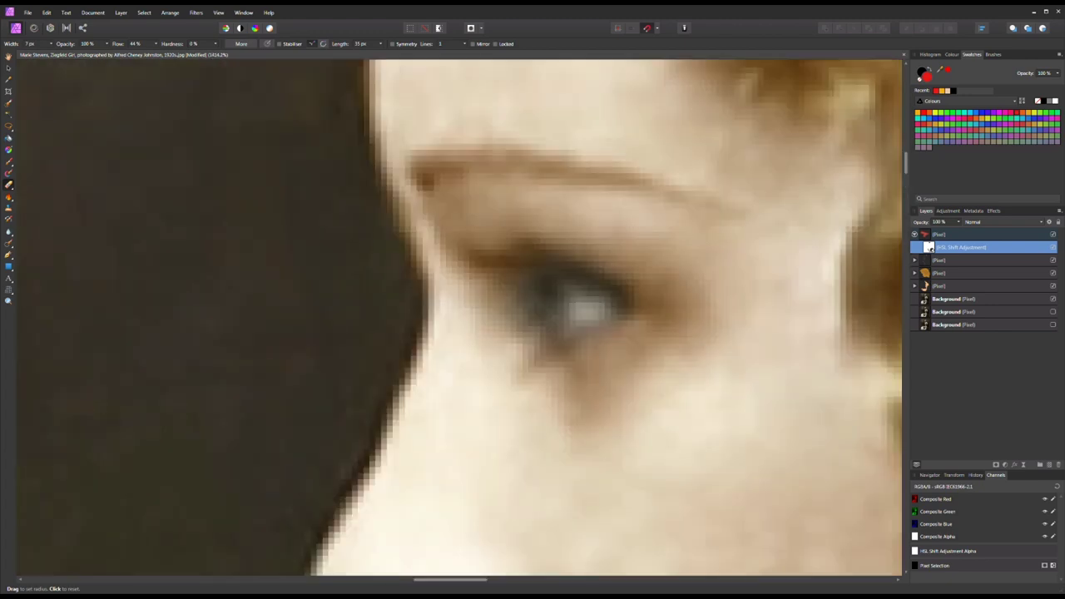
# - Create a new Soft Light pixel layer and paint the eyeball with a pale skin-like tone
pyautogui.hotkey('ctrl', 'shift', 'n')
pyautogui.click(1002, 221)
pyautogui.click(1002, 275)
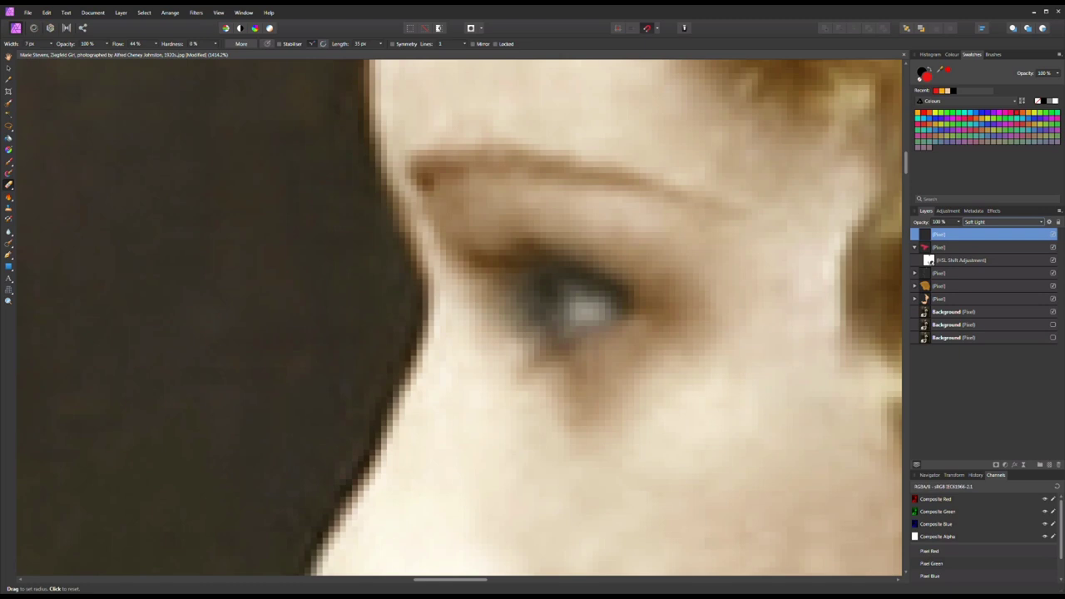
pyautogui.click(428, 218)
pyautogui.press('b')
pyautogui.moveTo(549, 283)
pyautogui.mouseDown()
pyautogui.moveTo(574, 292)
pyautogui.moveTo(586, 312)
pyautogui.moveTo(532, 324)
pyautogui.moveTo(549, 268)
pyautogui.mouseUp()
# - Nest an HSL adjustment in the eyeball layer and lower that layer's opacity for a subtle effect
pyautogui.click(196, 13)
pyautogui.moveTo(200, 32)
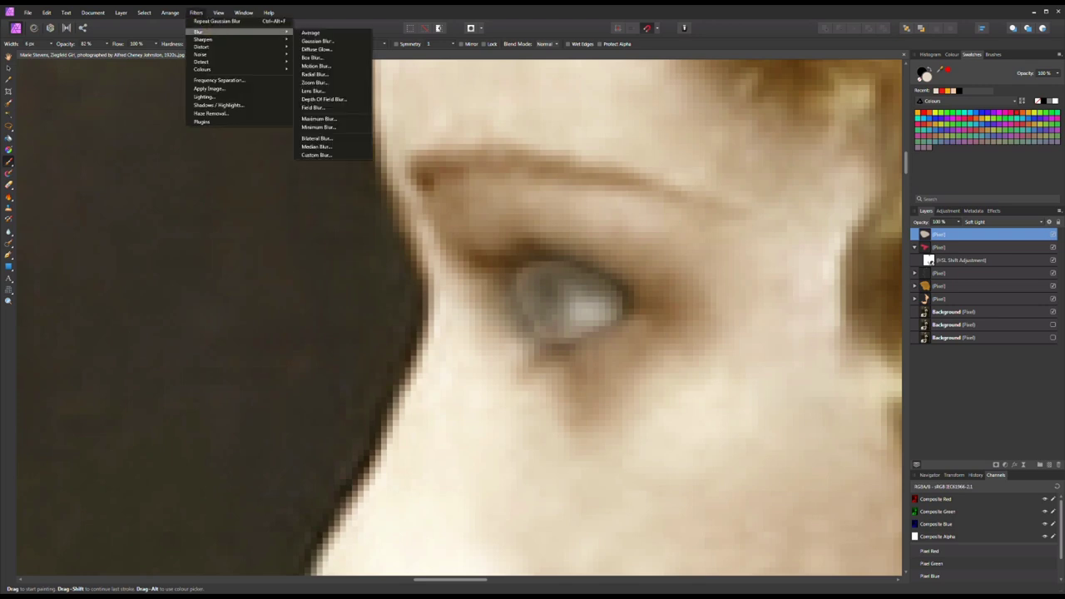
pyautogui.press('Escape')
pyautogui.hotkey('ctrl', '-')
pyautogui.doubleClick(928, 260)
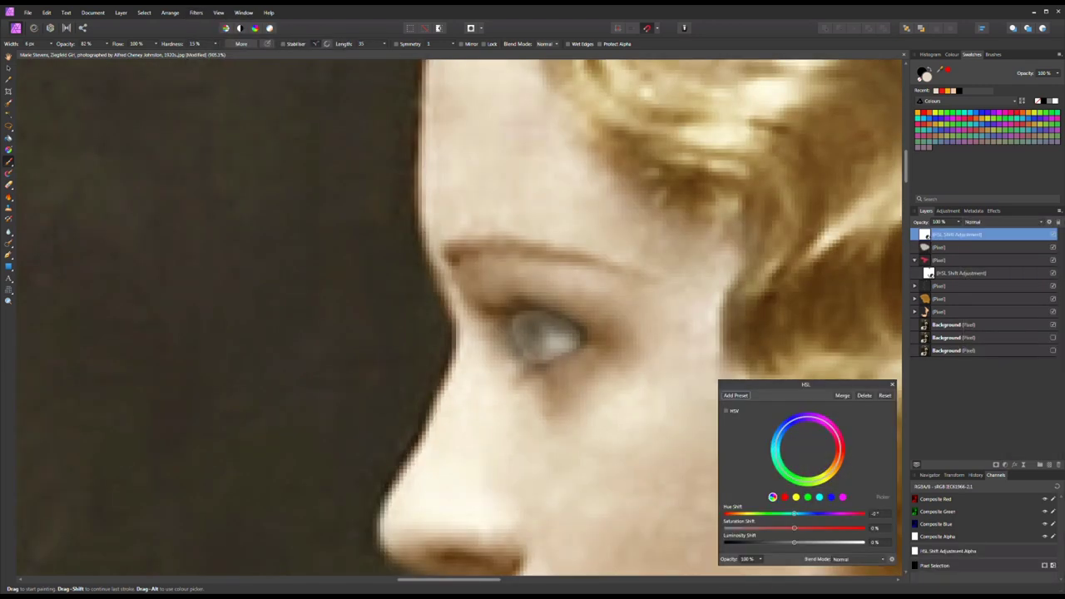
pyautogui.moveTo(940, 235); pyautogui.dragTo(907, 231)
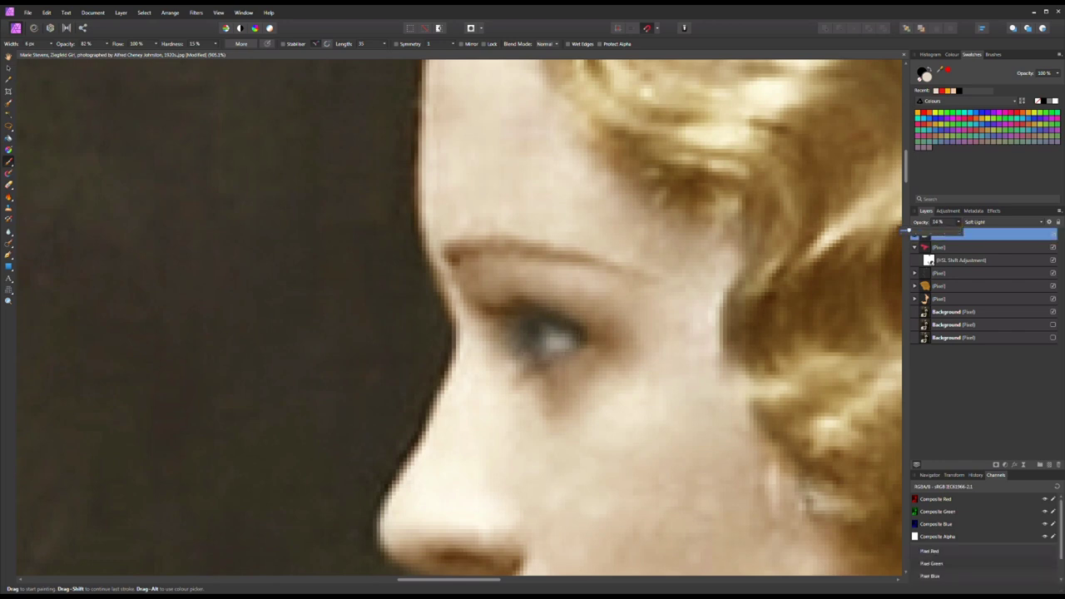
# - Paint the iris blue on a separate Soft Light layer and reduce that layer's opacity to 61%
pyautogui.rightClick(930, 234)
pyautogui.click(958, 301)
pyautogui.click(965, 247)
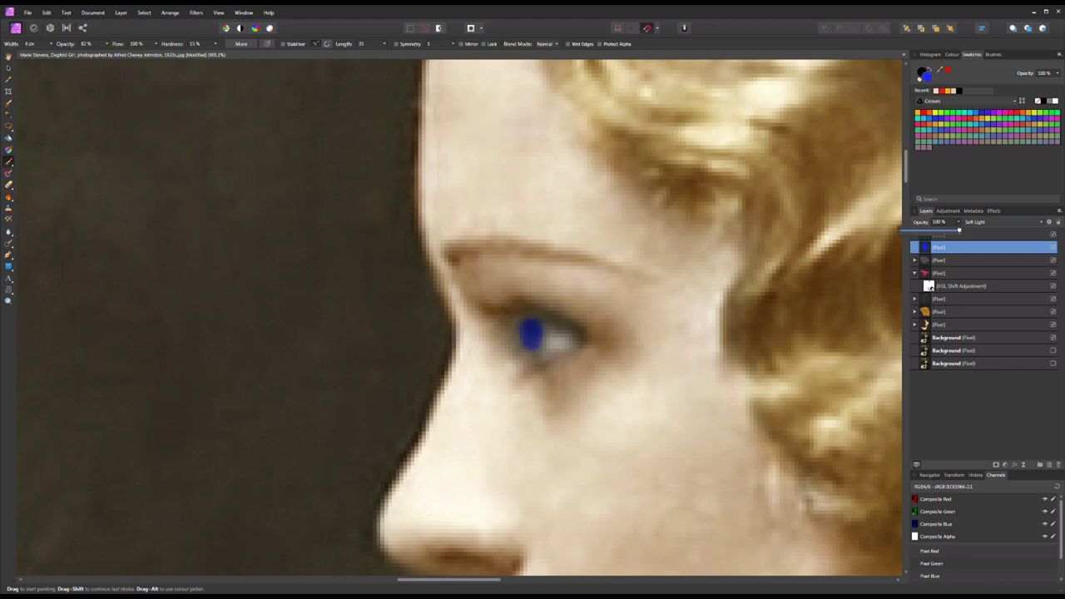
pyautogui.moveTo(959, 230); pyautogui.dragTo(973, 231)
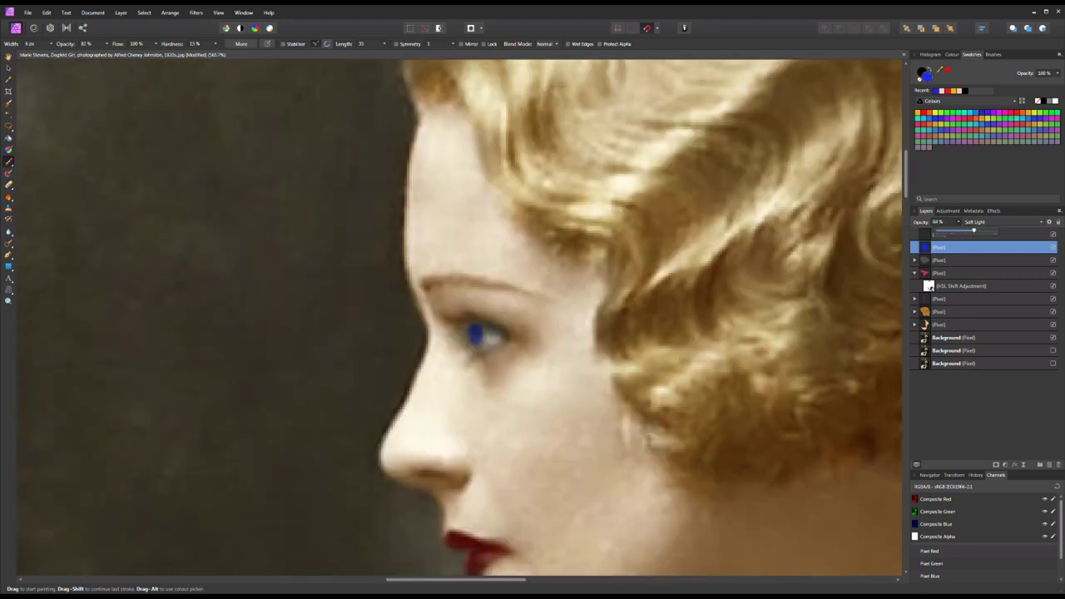
pyautogui.scroll(-3, 476, 334)
pyautogui.scroll(6, 653, 220)
pyautogui.press('e')
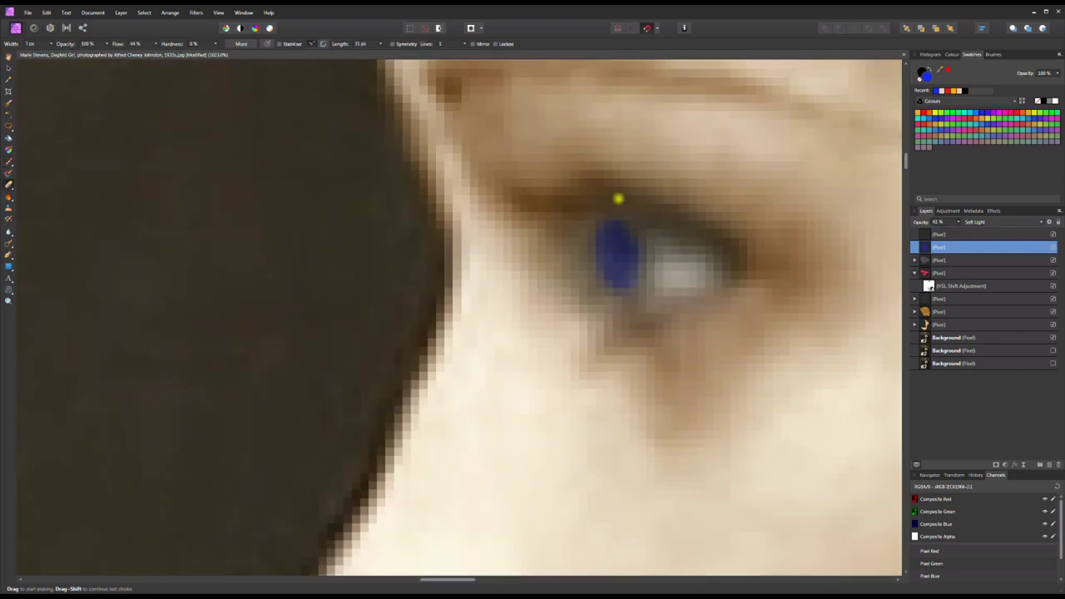
# - Change the blue iris layer's blend mode to Colour
pyautogui.scroll(-4, 609, 352)
pyautogui.click(973, 222)
pyautogui.click(967, 269)
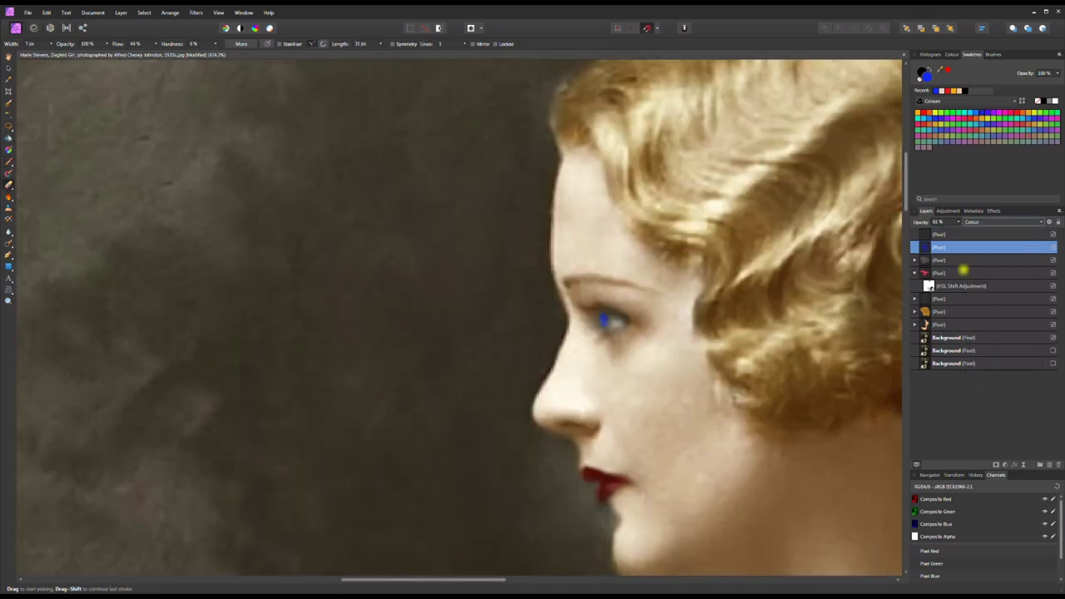
# - Lower the opacity of the red lip layer
pyautogui.scroll(-5, 459, 318)
pyautogui.press('v')
pyautogui.hotkey('ctrl', 'd')
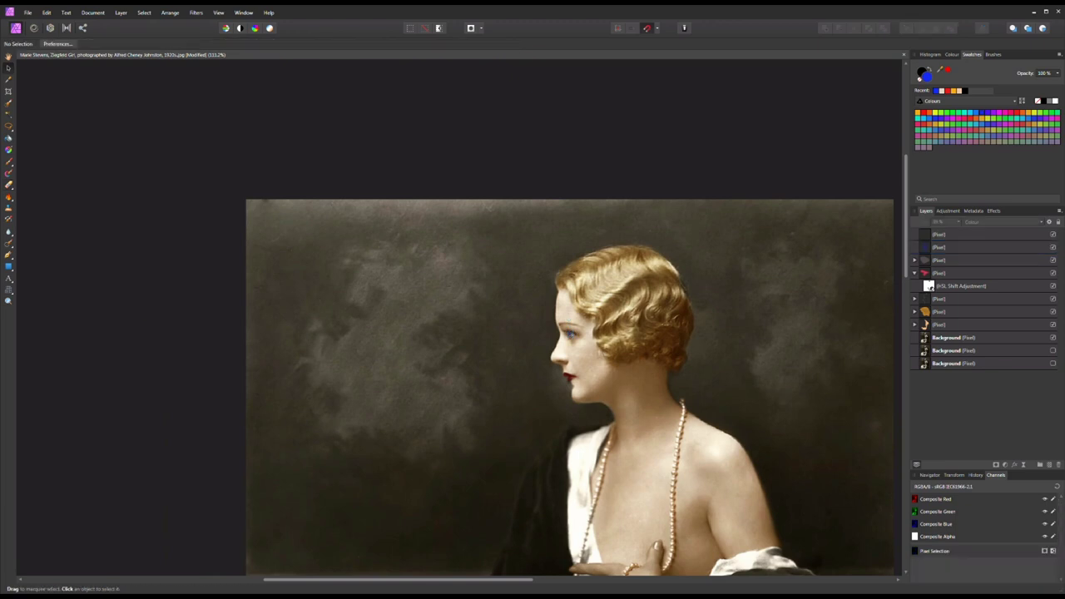
pyautogui.click(915, 273)
pyautogui.moveTo(940, 273); pyautogui.dragTo(955, 232)
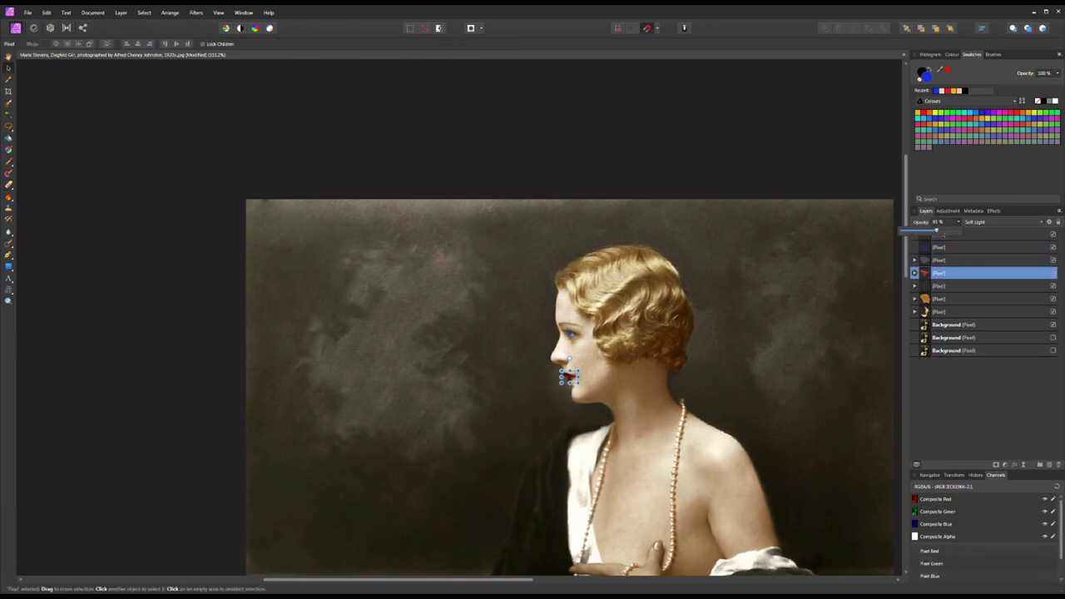
# - Paint the thumbnail of the hand on the knee magenta on the empty Soft Light layer
pyautogui.scroll(-2, 532, 465)
pyautogui.scroll(8, 533, 499)
pyautogui.press('b')
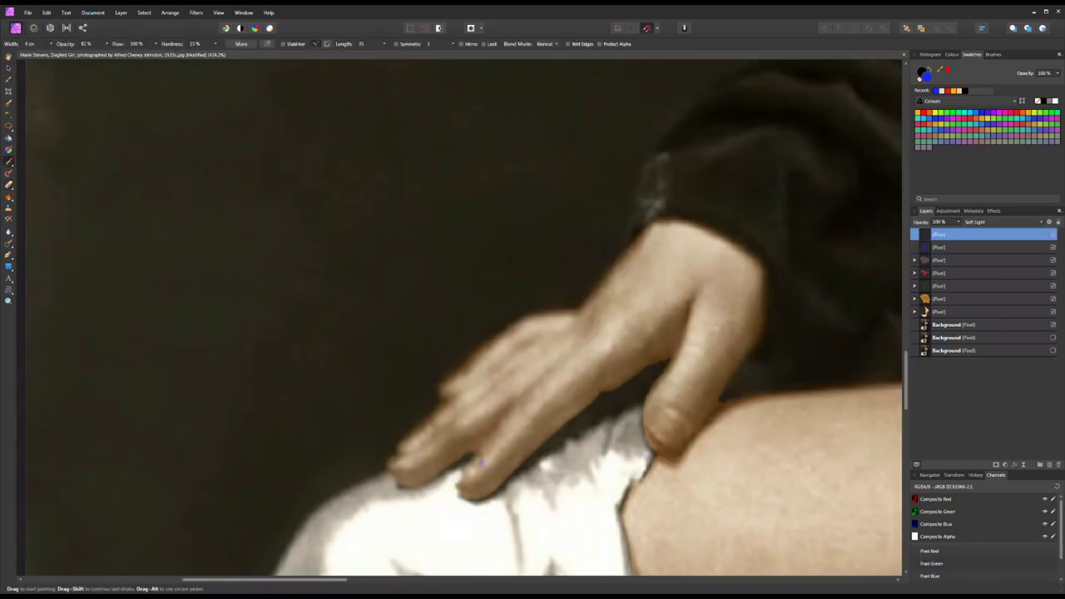
pyautogui.click(999, 111)
pyautogui.scroll(3, 649, 462)
pyautogui.moveTo(684, 374); pyautogui.dragTo(654, 406)
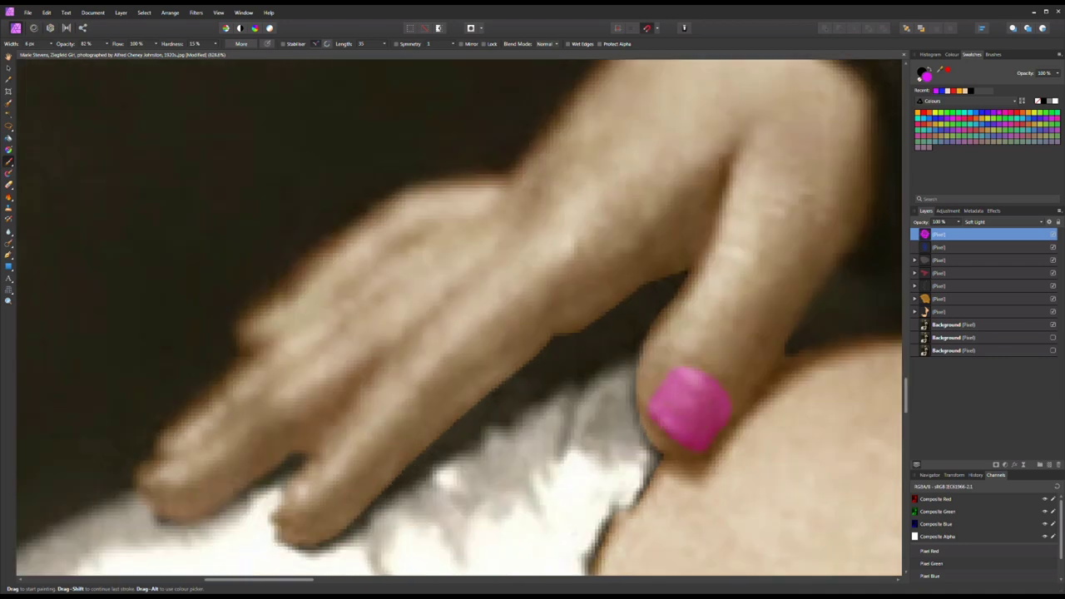
# - Add an HSL adjustment to the nail layer, shifting its hue and strongly raising saturation and luminosity
pyautogui.moveTo(957, 222); pyautogui.dragTo(911, 231)
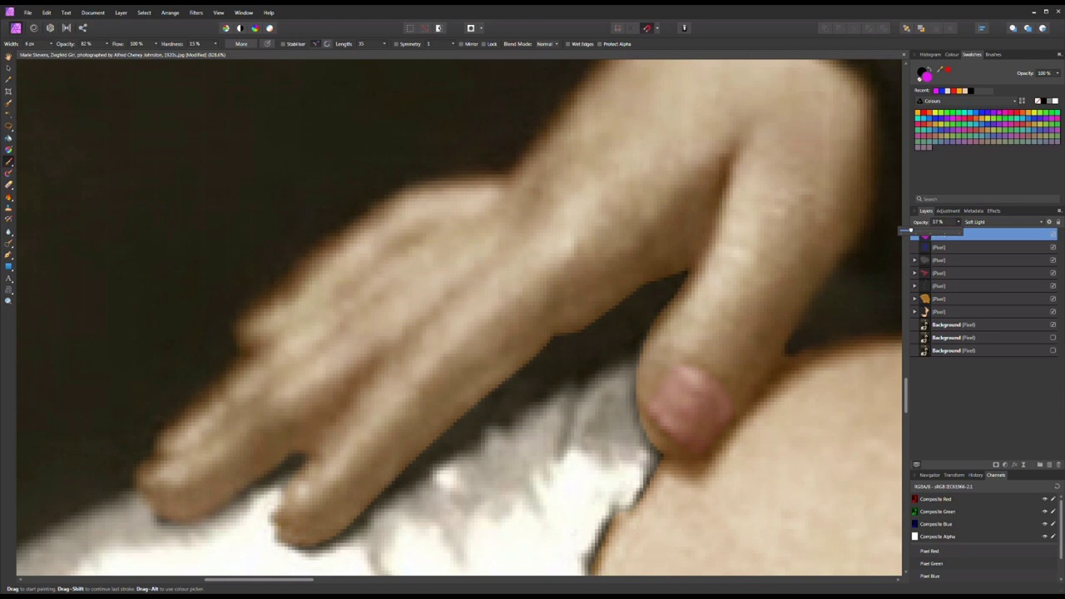
pyautogui.scroll(-6, 767, 338)
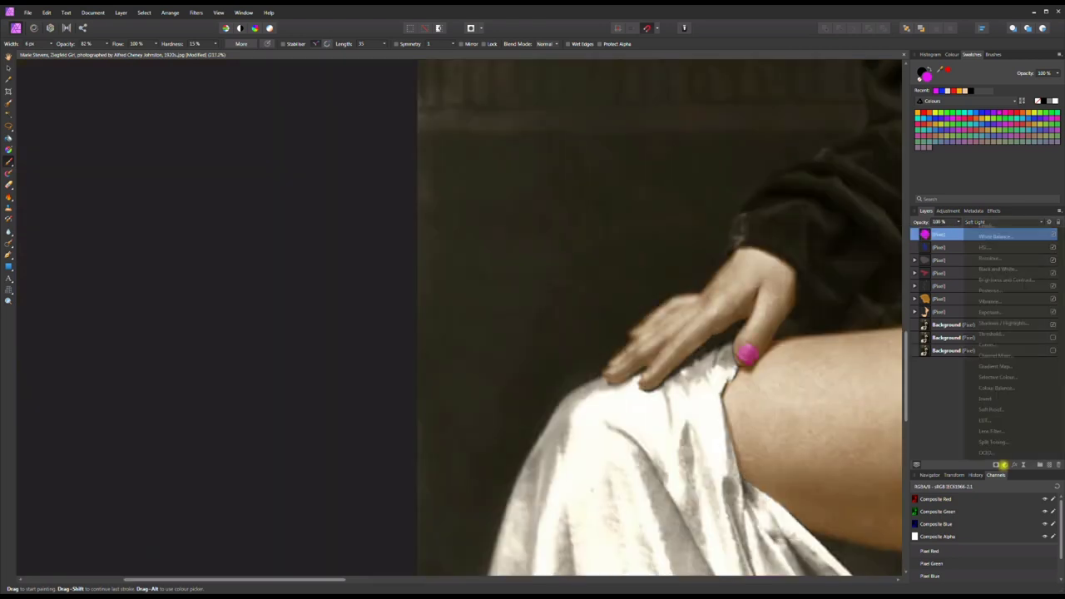
pyautogui.hotkey('ctrl', 'u')
pyautogui.moveTo(808, 385); pyautogui.dragTo(482, 289)
pyautogui.moveTo(468, 447); pyautogui.dragTo(531, 448)
pyautogui.moveTo(468, 419); pyautogui.dragTo(491, 419)
pyautogui.moveTo(486, 433); pyautogui.dragTo(530, 448)
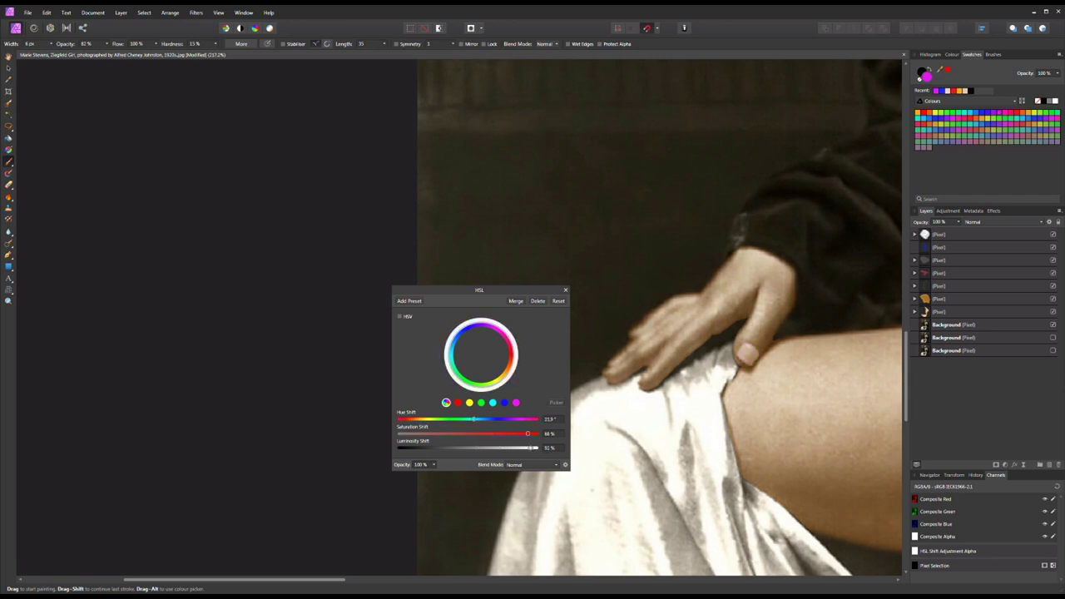
pyautogui.scroll(10, 533, 349)
pyautogui.click(565, 289)
# - Try the Lighten blend mode with reduced opacity on the nail layer
pyautogui.click(998, 221)
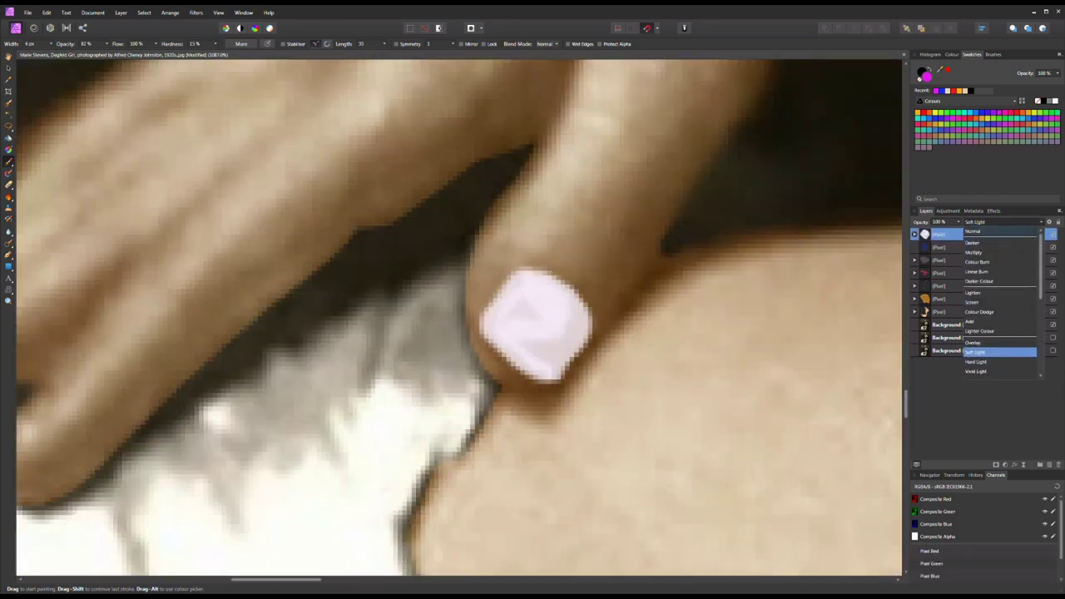
pyautogui.click(973, 292)
pyautogui.moveTo(957, 222); pyautogui.dragTo(915, 232)
pyautogui.hotkey('ctrl', '0')
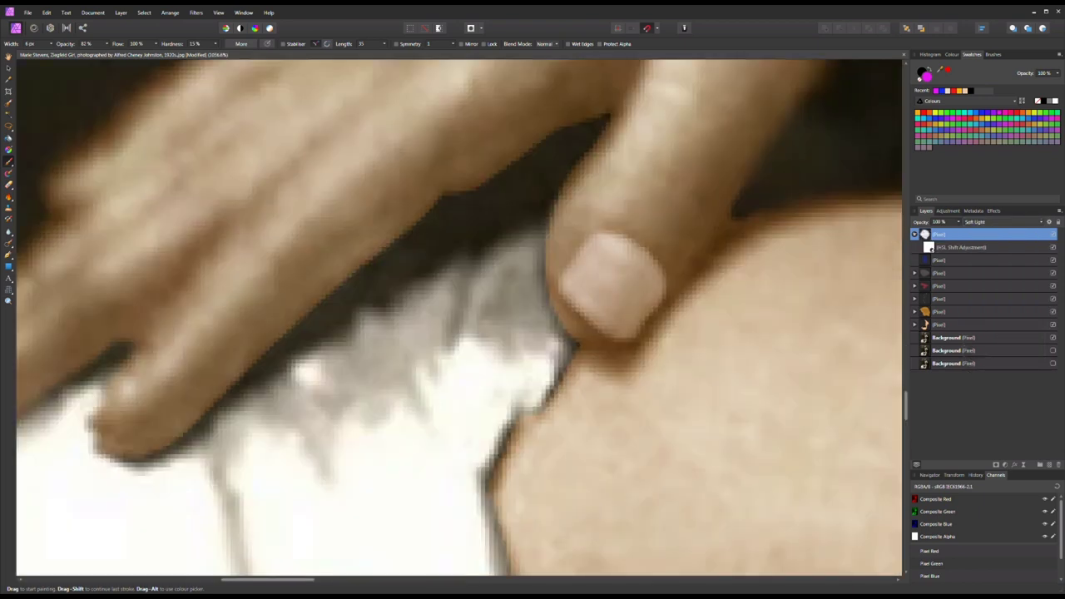
# - Readjust the nail layer's HSL adjustment to a soft pink, fine-tuning its saturation and luminosity
pyautogui.click(635, 314)
pyautogui.doubleClick(935, 247)
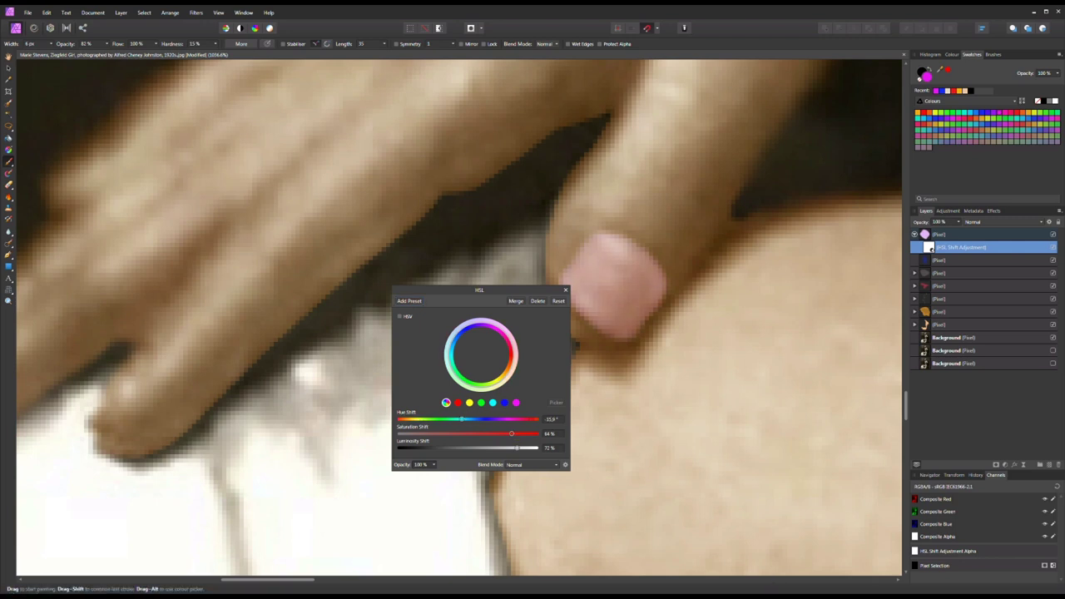
pyautogui.moveTo(511, 434); pyautogui.dragTo(525, 433)
pyautogui.moveTo(517, 447); pyautogui.dragTo(508, 447)
# - Apply a Gaussian Blur to the skin colour layer
pyautogui.moveTo(171, 348); pyautogui.dragTo(429, 314)
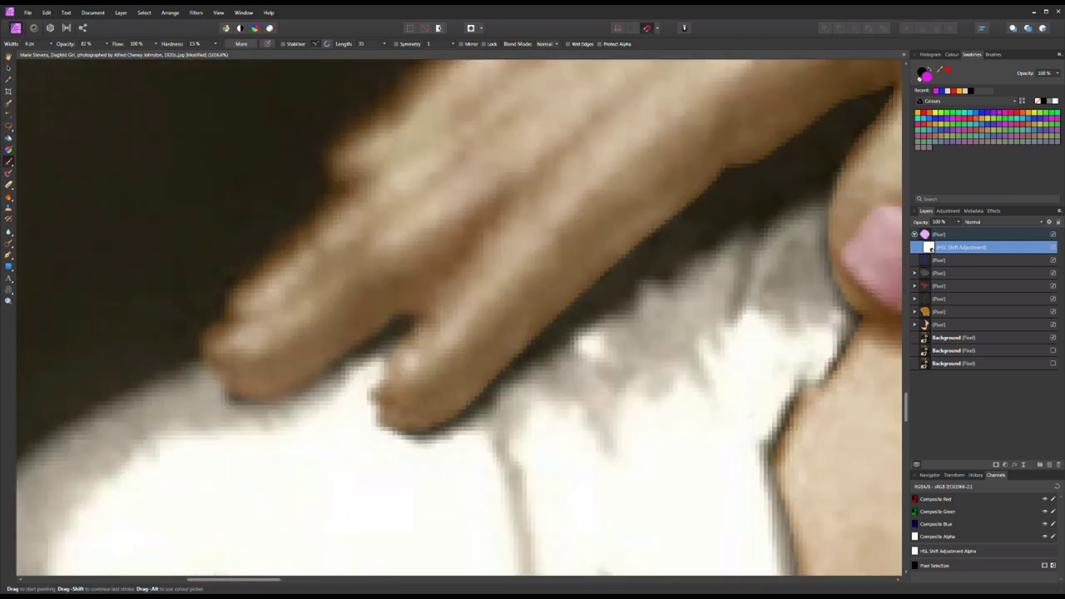
pyautogui.click(940, 323)
pyautogui.press('l')
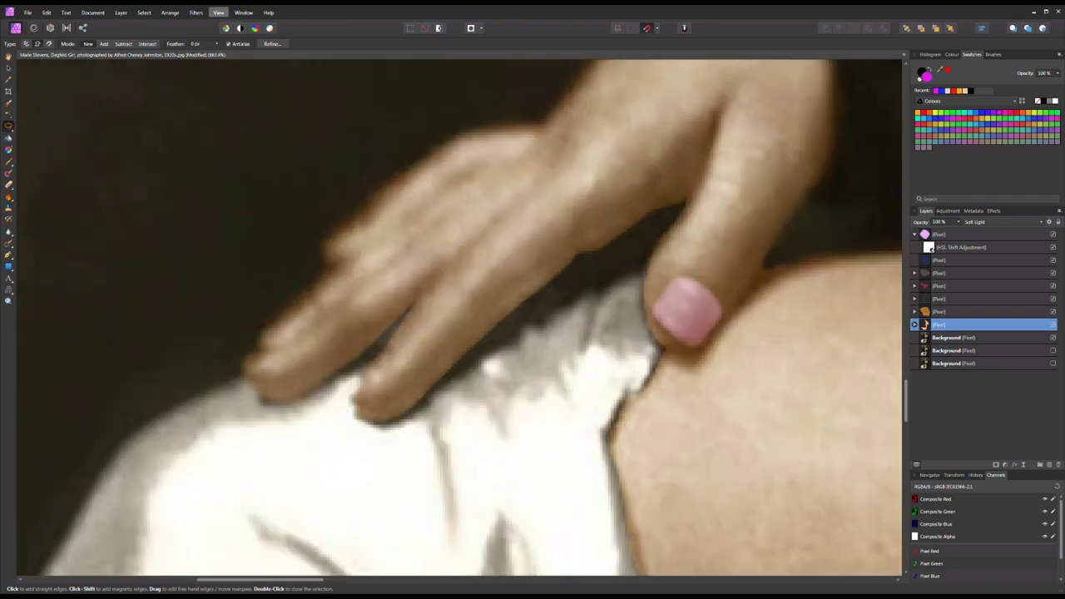
pyautogui.click(196, 12)
pyautogui.moveTo(200, 32)
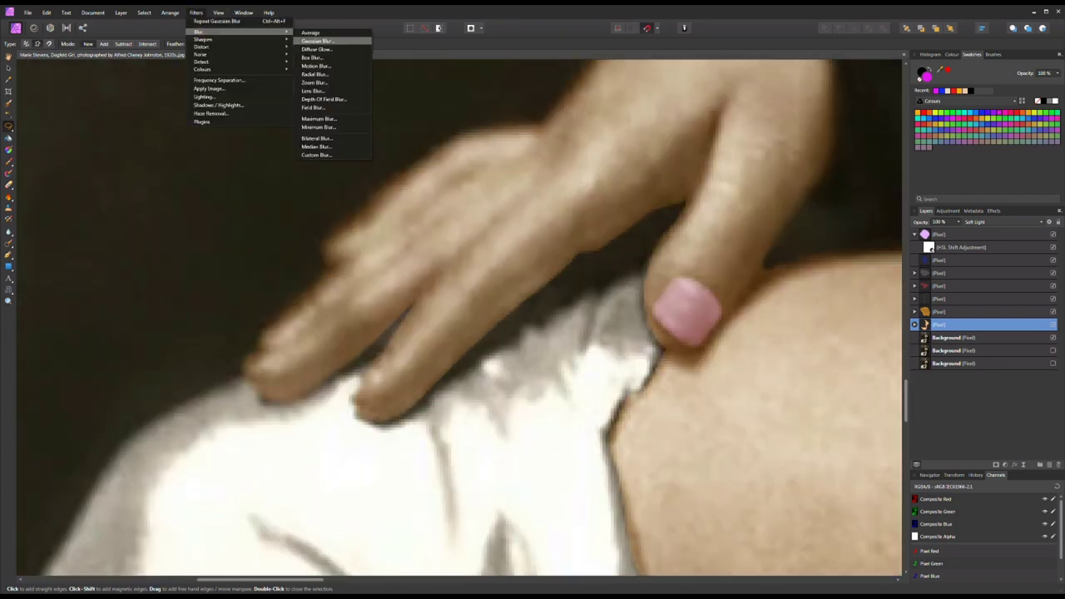
pyautogui.click(318, 40)
pyautogui.press('Return')
# - Paint the visible fingernails of the hand on the knee on the pink nail layer
pyautogui.click(949, 233)
pyautogui.press('b')
pyautogui.scroll(3, 308, 352)
pyautogui.moveTo(177, 414); pyautogui.dragTo(210, 401)
pyautogui.press(']')
pyautogui.scroll(-3, 515, 416)
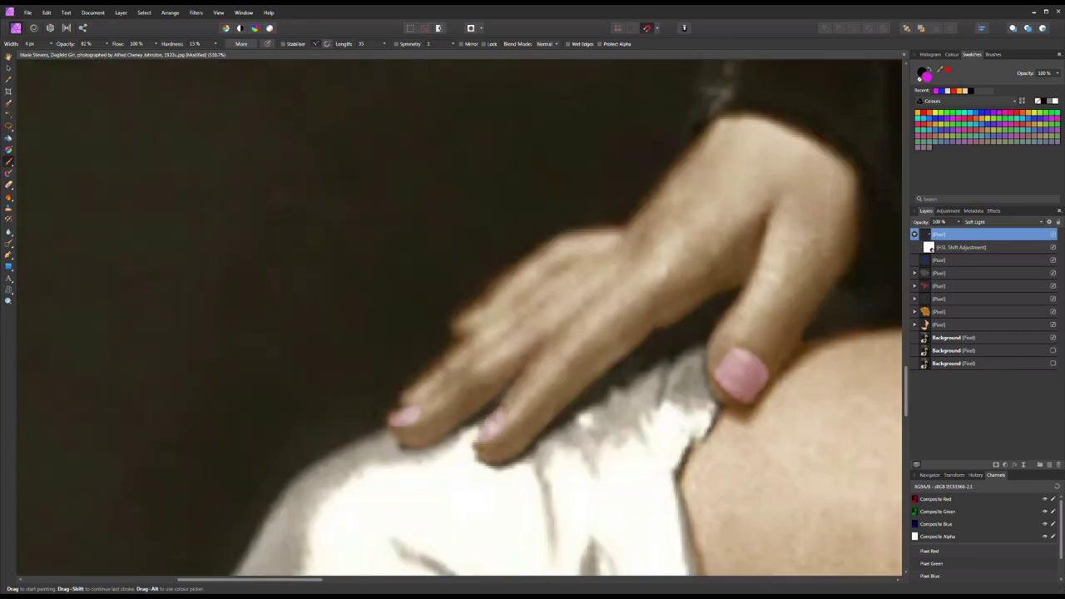
# - Paint the thumbnail and index fingernail of the hand holding the beads on the pink nail layer
pyautogui.scroll(3, 468, 327)
pyautogui.scroll(-10, 471, 325)
pyautogui.scroll(15, 470, 325)
pyautogui.moveTo(703, 316)
pyautogui.mouseDown()
pyautogui.moveTo(757, 350)
pyautogui.moveTo(774, 314)
pyautogui.moveTo(724, 269)
pyautogui.moveTo(757, 254)
pyautogui.moveTo(736, 333)
pyautogui.mouseUp()
pyautogui.scroll(-8, 732, 308)
pyautogui.scroll(8, 732, 308)
pyautogui.scroll(-8, 732, 308)
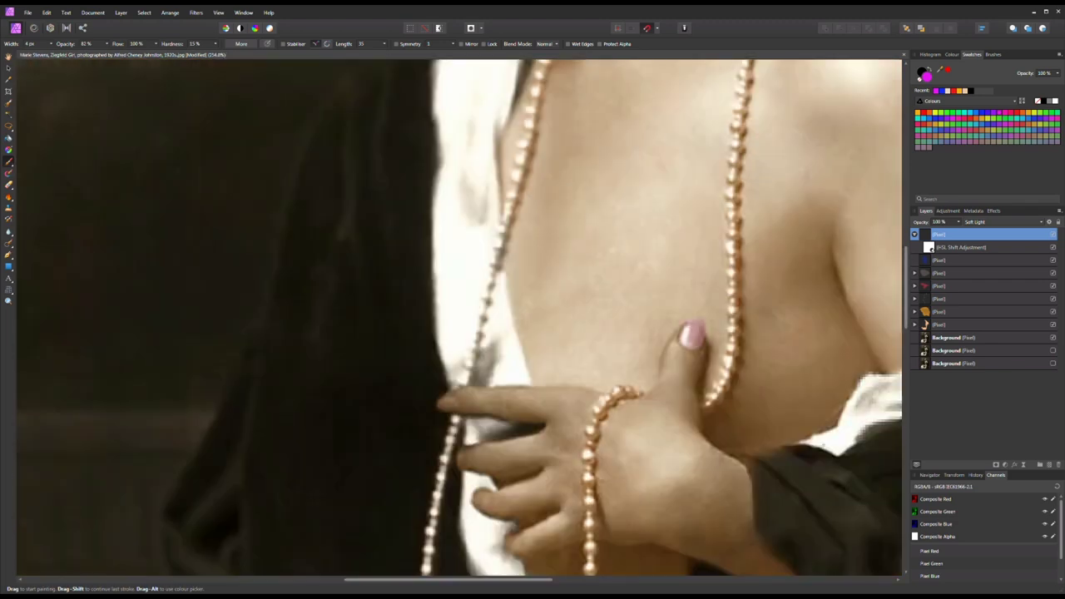
pyautogui.scroll(8, 407, 413)
pyautogui.moveTo(545, 358)
pyautogui.mouseDown()
pyautogui.moveTo(509, 376)
pyautogui.moveTo(570, 370)
pyautogui.moveTo(520, 375)
pyautogui.mouseUp()
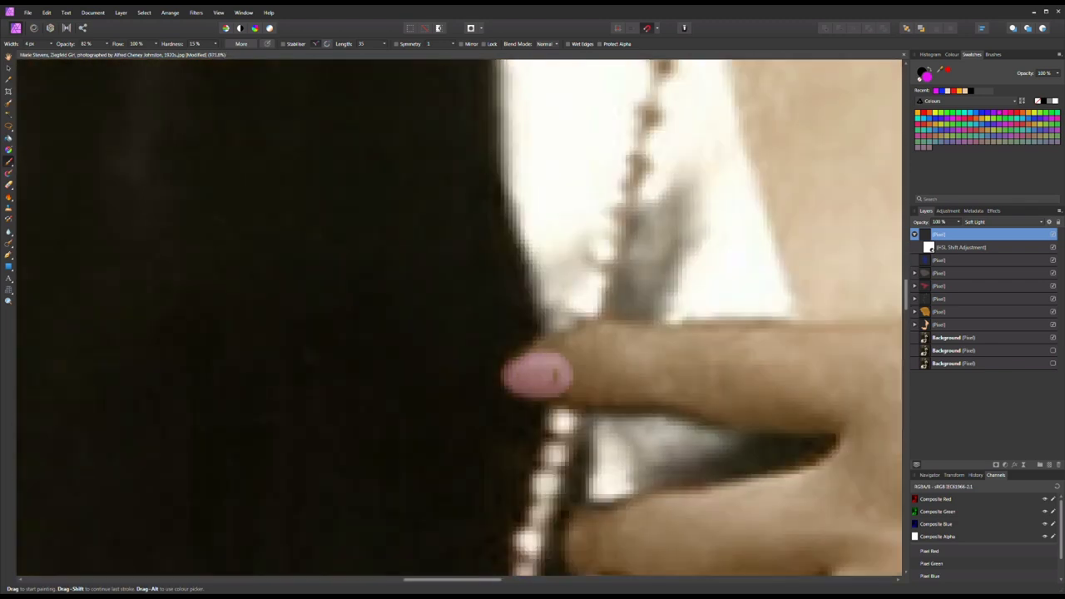
pyautogui.scroll(-8, 555, 376)
pyautogui.scroll(-5, 374, 415)
pyautogui.scroll(8, 285, 440)
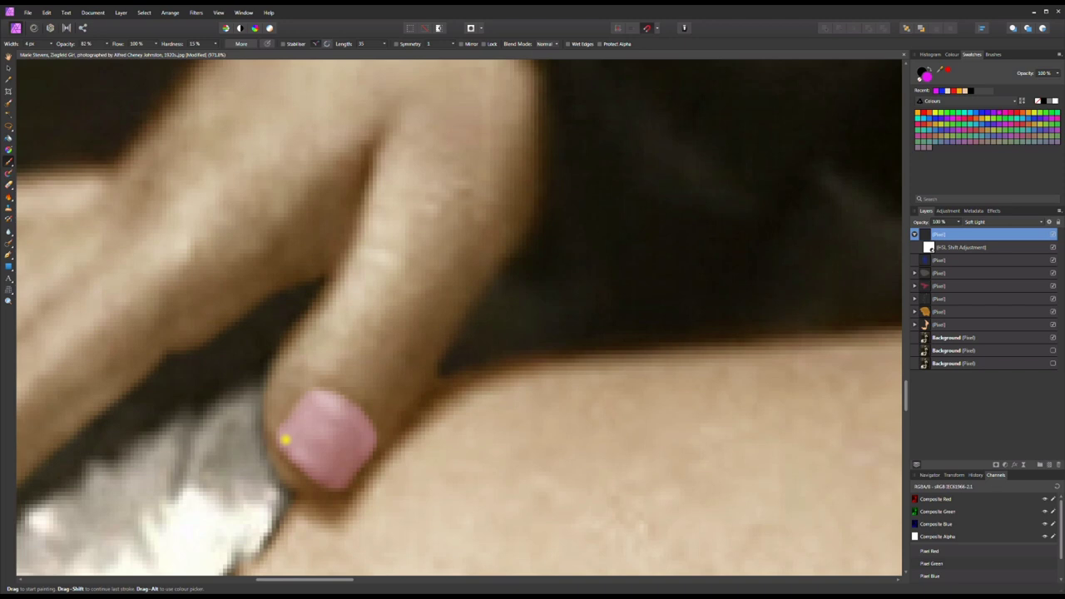
pyautogui.scroll(-8, 286, 440)
pyautogui.click(950, 222)
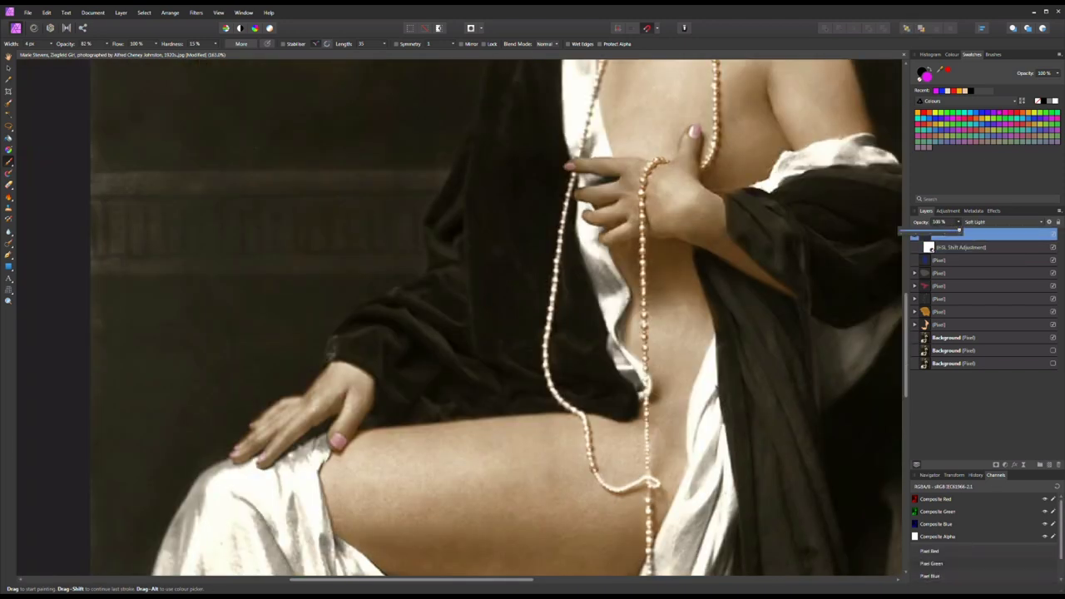
pyautogui.hotkey('ctrl', '0')
# - Delete the Curves and Colour Balance adjustments nested in the skin colour layer
pyautogui.click(914, 325)
pyautogui.click(948, 337)
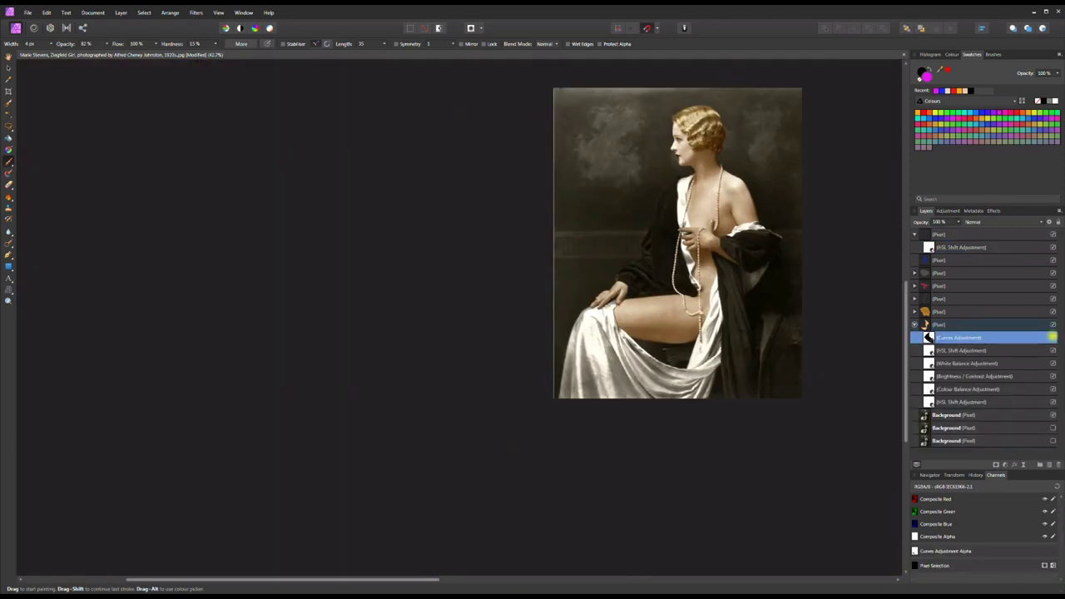
pyautogui.press('Delete')
pyautogui.keyDown('shift'); pyautogui.click(1053, 389); pyautogui.keyUp('shift')
pyautogui.click(968, 338)
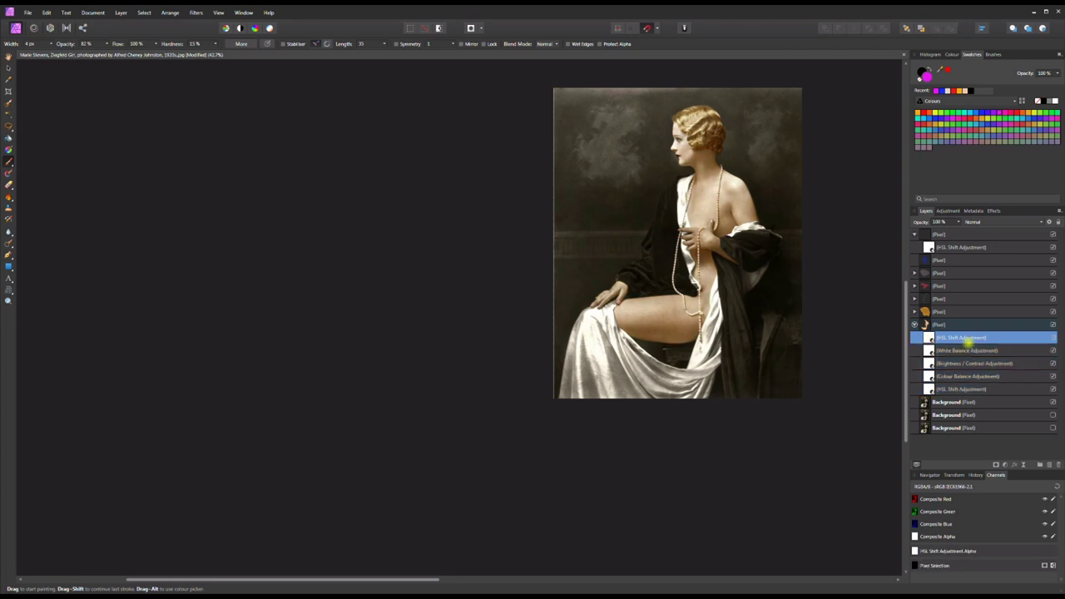
pyautogui.click(967, 350)
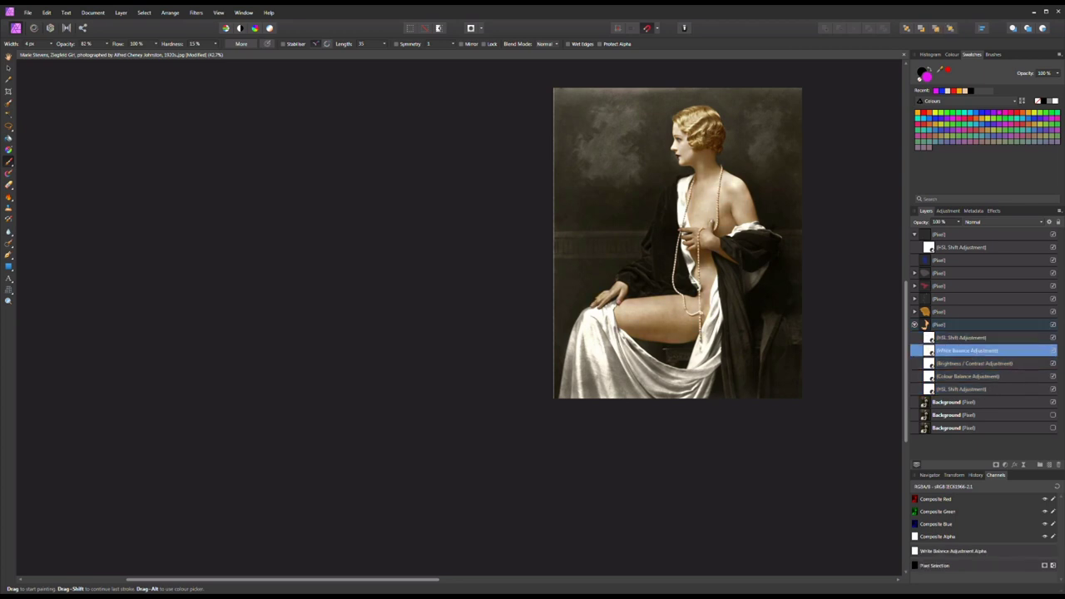
pyautogui.click(1053, 364)
pyautogui.click(1055, 376)
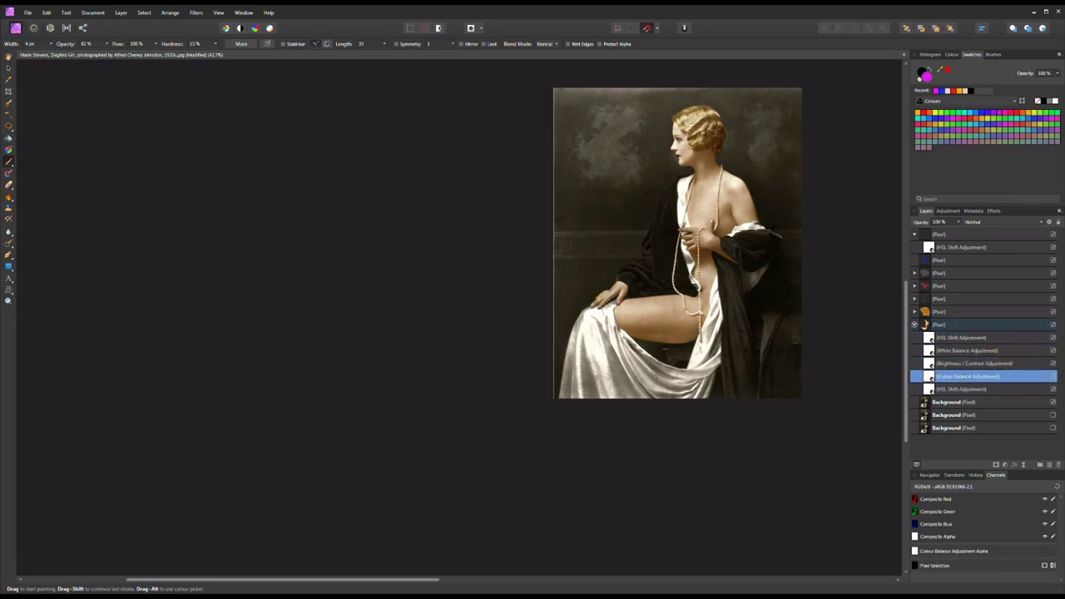
pyautogui.rightClick(919, 379)
pyautogui.click(938, 437)
pyautogui.scroll(5, 708, 123)
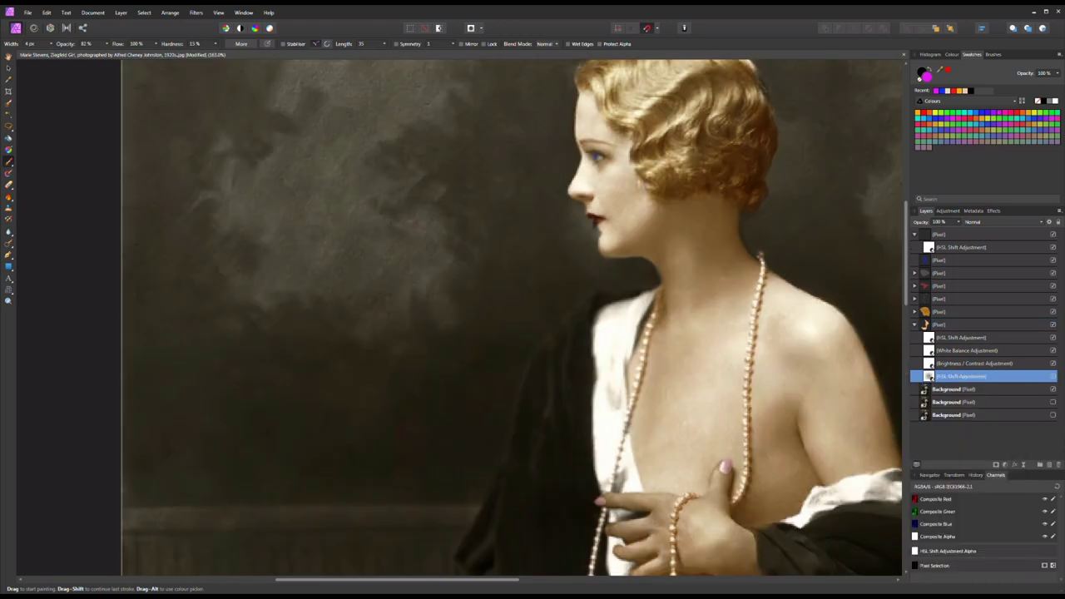
pyautogui.scroll(-5, 746, 98)
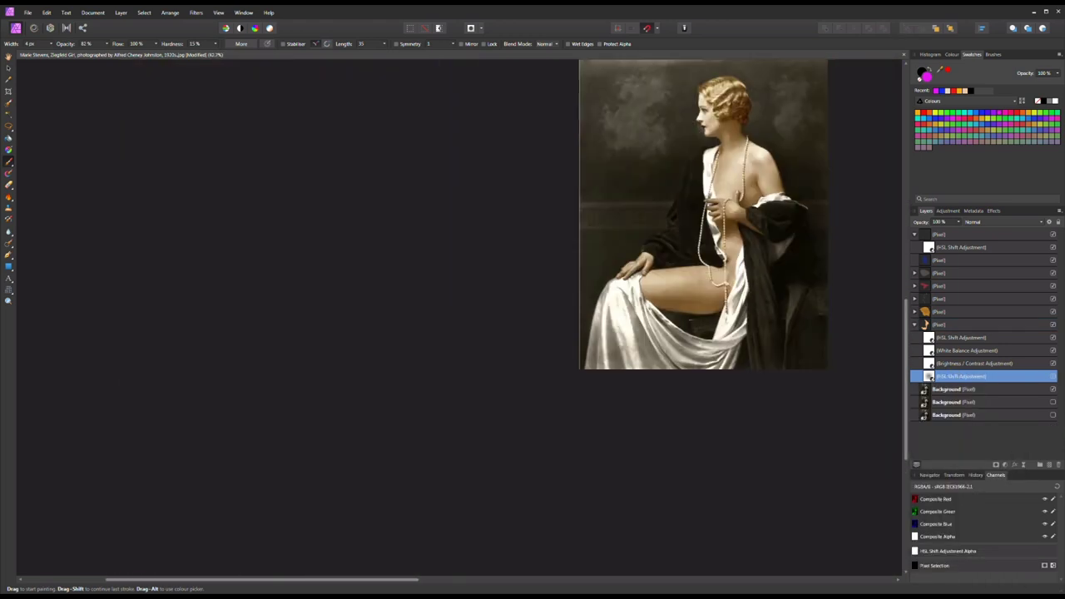
# - Add a new pixel layer at the top of the stack and set its blend mode to Soft Light
pyautogui.hotkey('ctrl', 'shift', 'n')
pyautogui.click(998, 222)
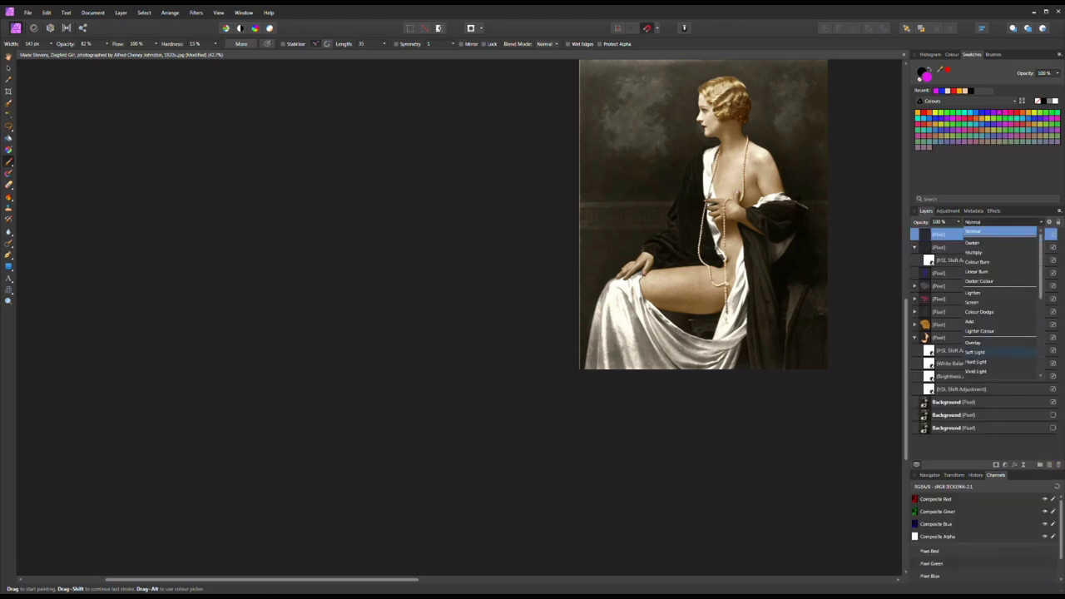
pyautogui.click(975, 352)
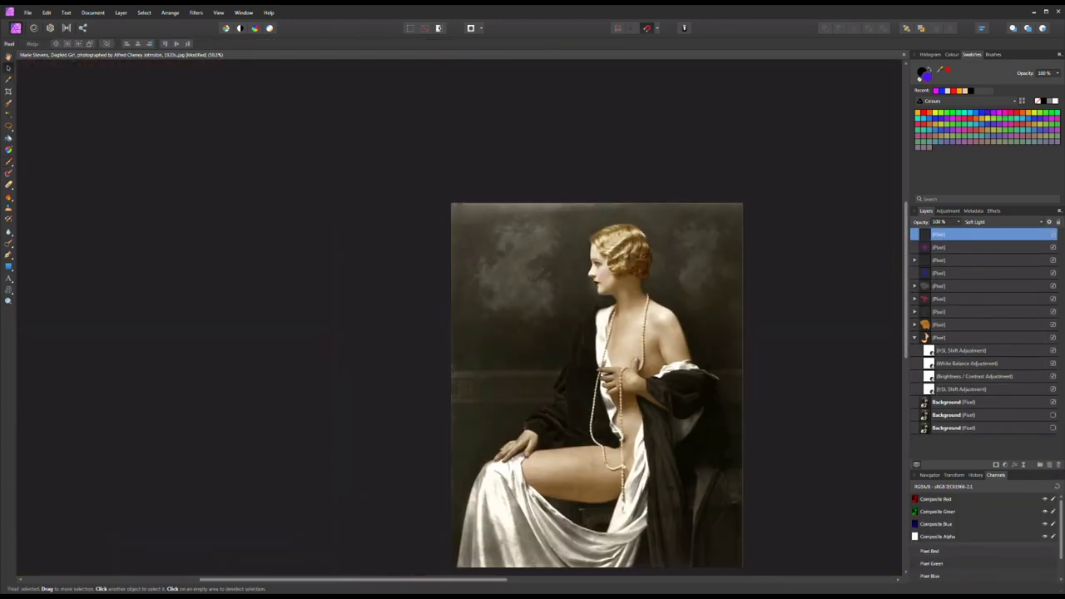
# - Paint blue strokes over the hanging folds of the dark robe on the new Soft Light layer
pyautogui.press('b')
pyautogui.moveTo(707, 399); pyautogui.dragTo(703, 549)
pyautogui.scroll(4, 696, 522)
pyautogui.moveTo(593, 424); pyautogui.dragTo(589, 250)
# - Add an HSL adjustment to the blue robe layer with saturation shift 42 % and luminosity shift -24 %
pyautogui.hotkey('ctrl', 'u')
pyautogui.moveTo(505, 373)
pyautogui.mouseDown()
pyautogui.moveTo(456, 335)
pyautogui.moveTo(503, 377)
pyautogui.moveTo(457, 337)
pyautogui.moveTo(490, 366)
pyautogui.mouseUp()
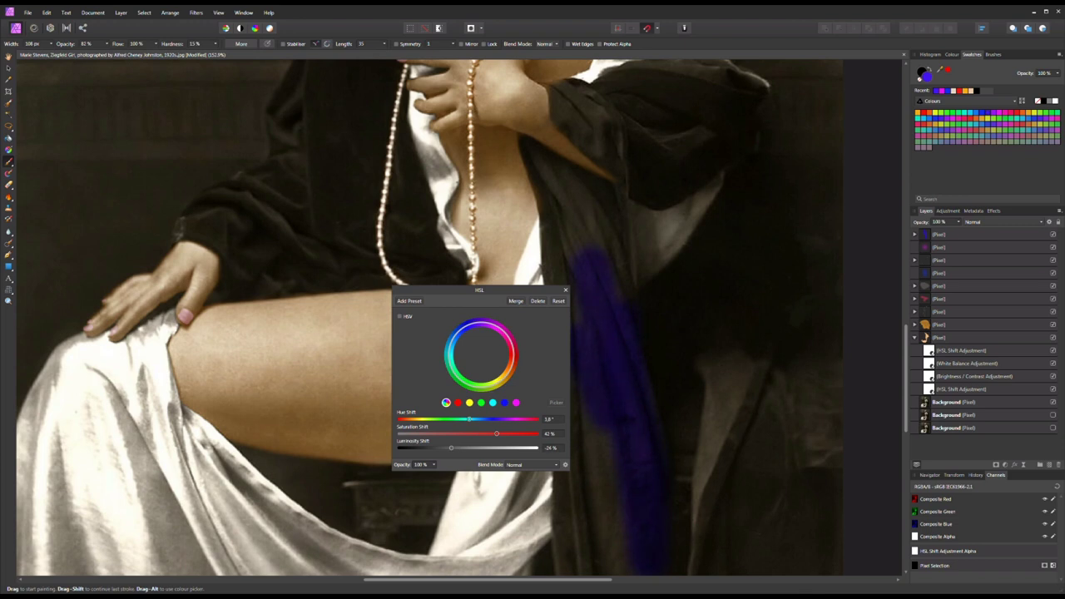
pyautogui.press('Return')
# - Paint the rest of the robe's lower hanging folds blue, down to the bottom edge of the photo
pyautogui.hotkey('alt', 'shift', 'f')
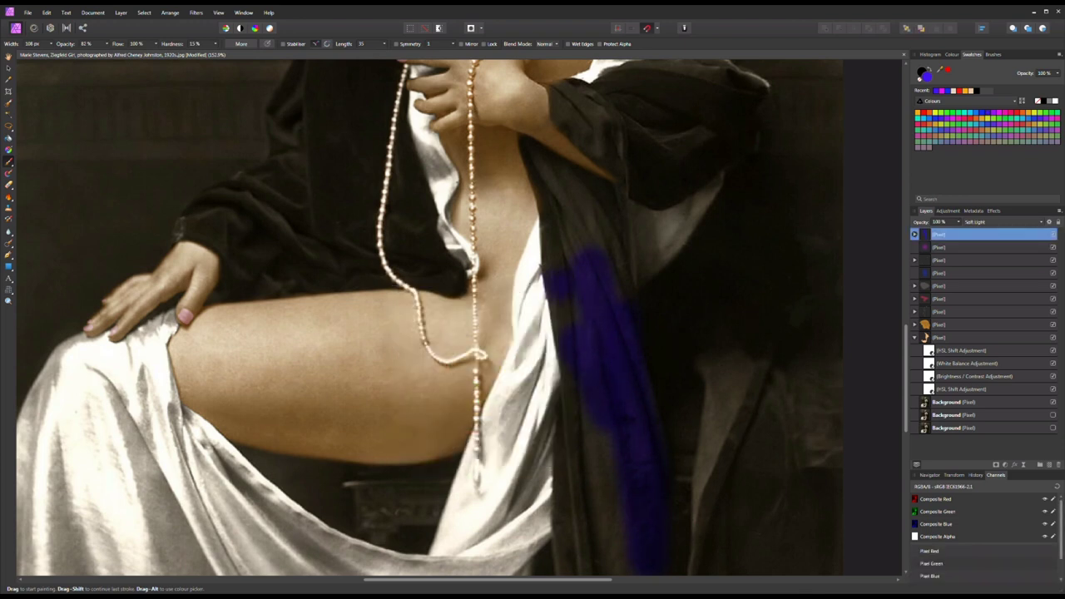
pyautogui.scroll(-3, 491, 170)
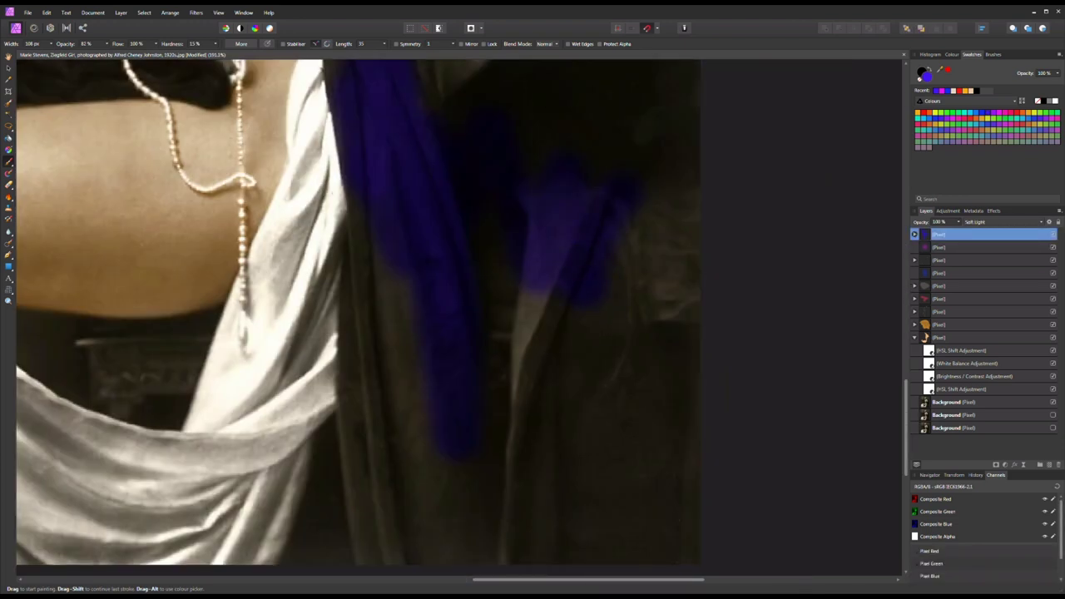
pyautogui.scroll(-5, 491, 171)
pyautogui.scroll(5, 491, 171)
pyautogui.moveTo(491, 171)
pyautogui.mouseDown()
pyautogui.moveTo(533, 196)
pyautogui.moveTo(462, 208)
pyautogui.moveTo(441, 374)
pyautogui.moveTo(308, 532)
pyautogui.moveTo(341, 374)
pyautogui.moveTo(283, 241)
pyautogui.moveTo(299, 400)
pyautogui.moveTo(428, 407)
pyautogui.moveTo(558, 499)
pyautogui.mouseUp()
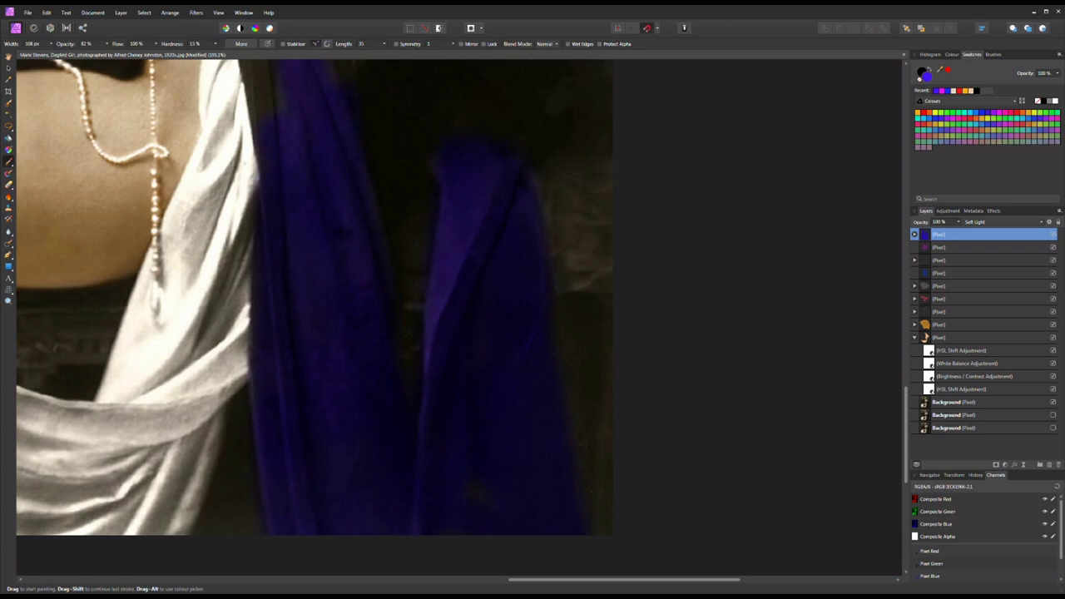
pyautogui.scroll(-5, 317, 395)
pyautogui.scroll(4, 230, 311)
# - Darken and mute the robe's HSL adjustment with saturation about -8 % and luminosity about -45 %
pyautogui.hotkey('ctrl', 'u')
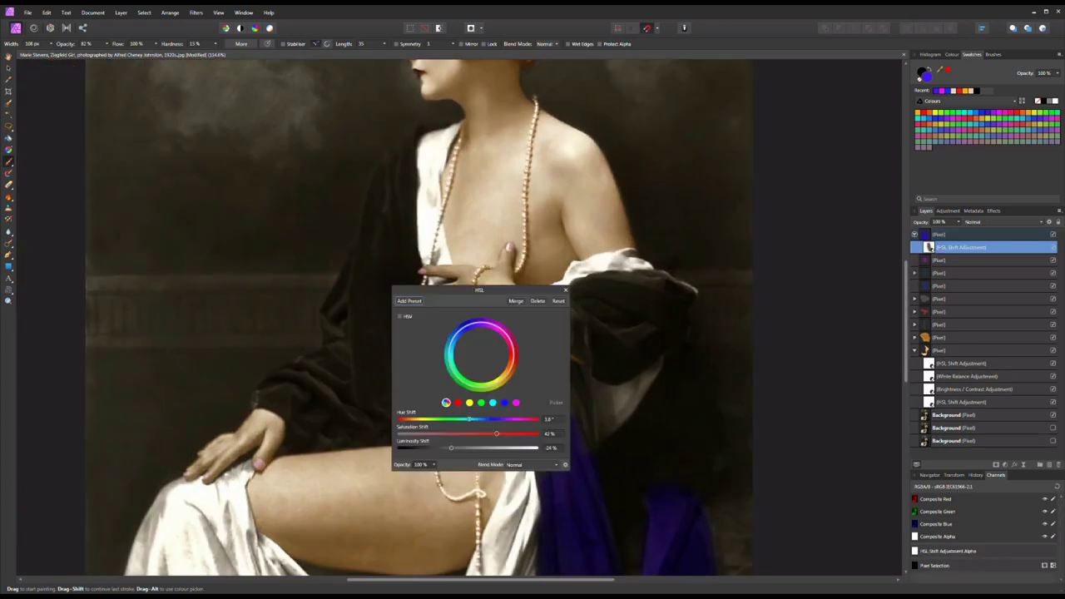
pyautogui.moveTo(480, 291); pyautogui.dragTo(303, 267)
pyautogui.click(308, 410)
pyautogui.moveTo(294, 411)
pyautogui.mouseDown()
pyautogui.moveTo(246, 410)
pyautogui.moveTo(256, 425)
pyautogui.mouseUp()
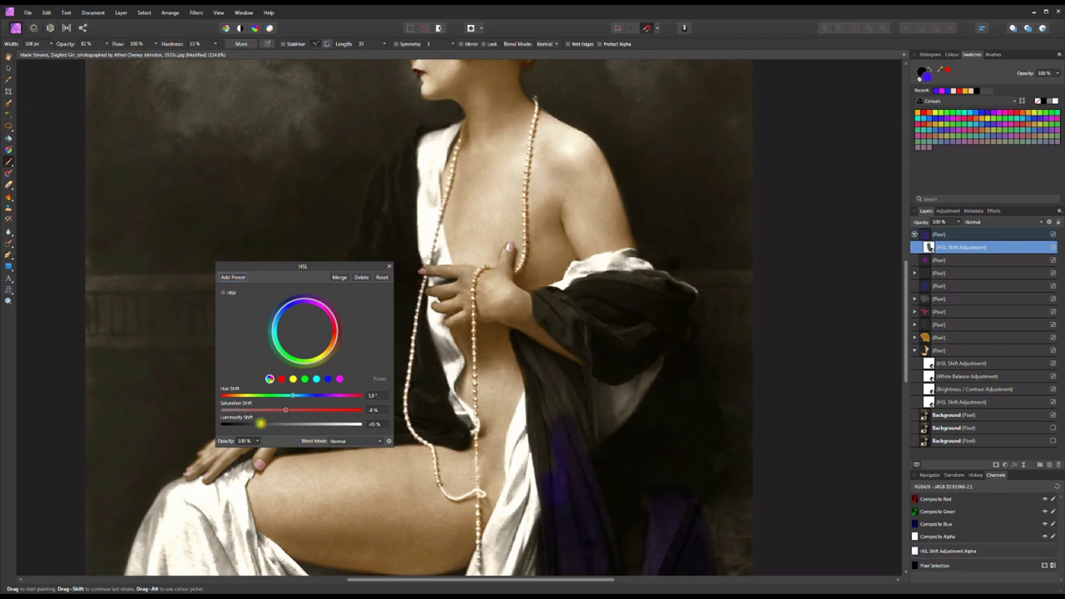
pyautogui.click(388, 266)
# - Flood fill the mask of the robe's HSL adjustment with white so it affects the whole layer
pyautogui.moveTo(948, 265); pyautogui.dragTo(930, 246)
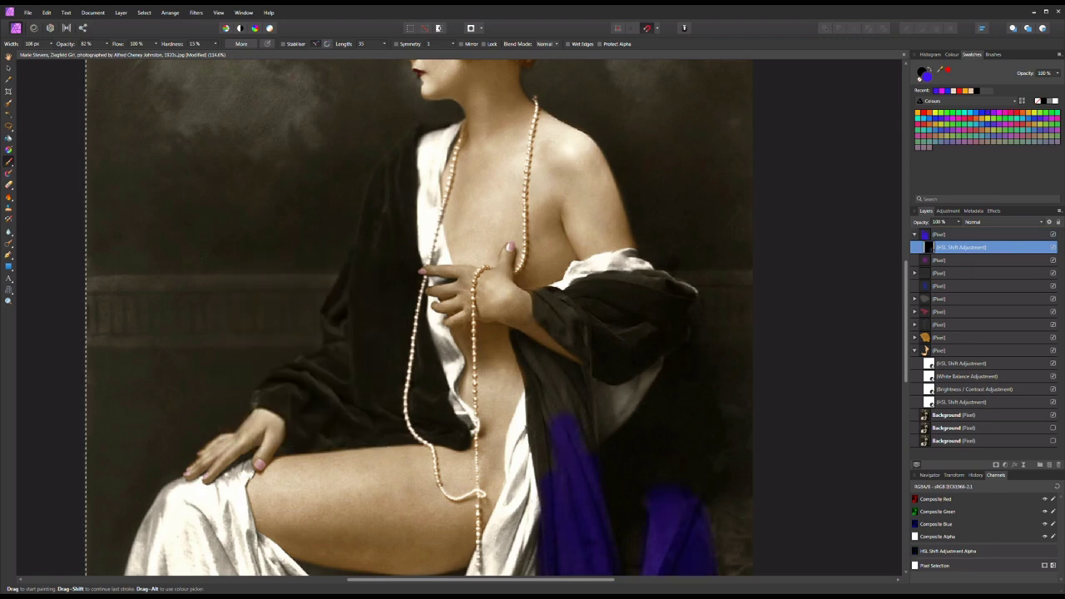
pyautogui.press('g')
pyautogui.click(621, 279)
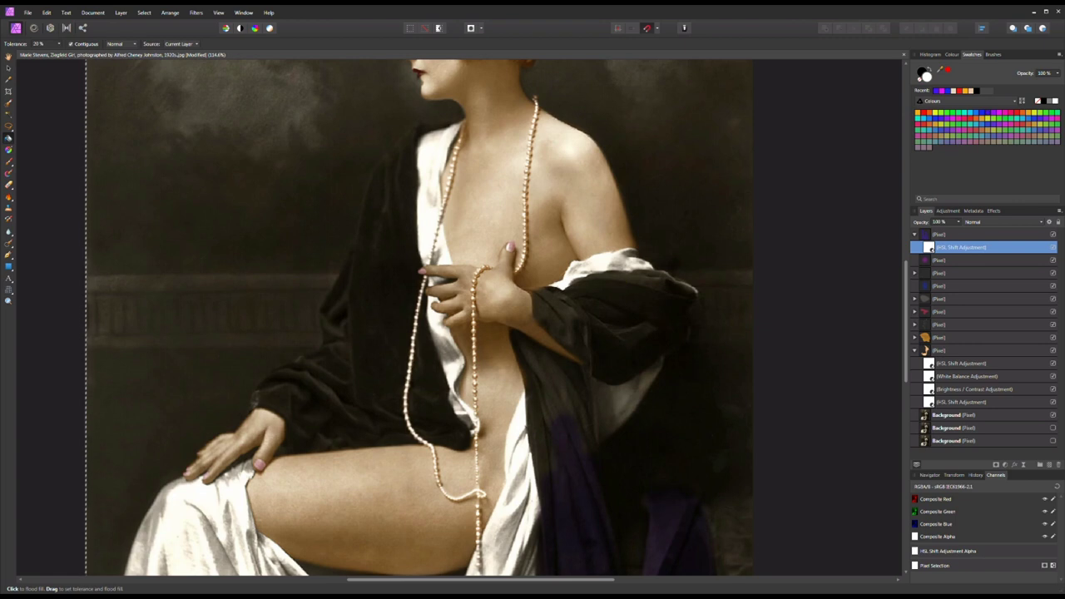
# - Paint blue over the robe's sleeve and side above the hand on the knee, on the robe's pixel layer
pyautogui.press('b')
pyautogui.click(965, 234)
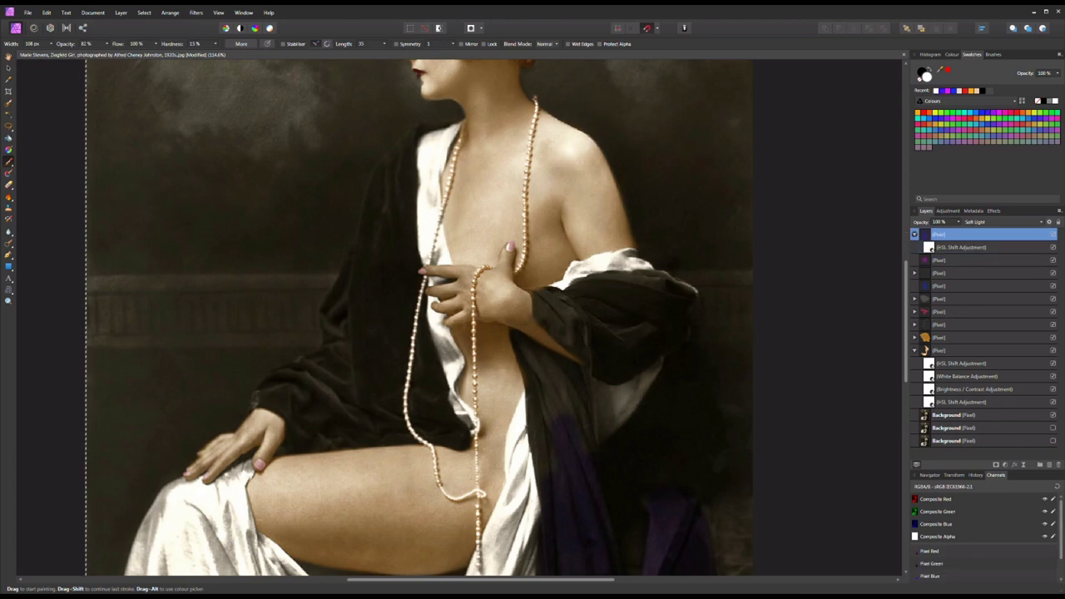
pyautogui.moveTo(343, 368); pyautogui.dragTo(287, 407)
pyautogui.moveTo(350, 287); pyautogui.dragTo(364, 420)
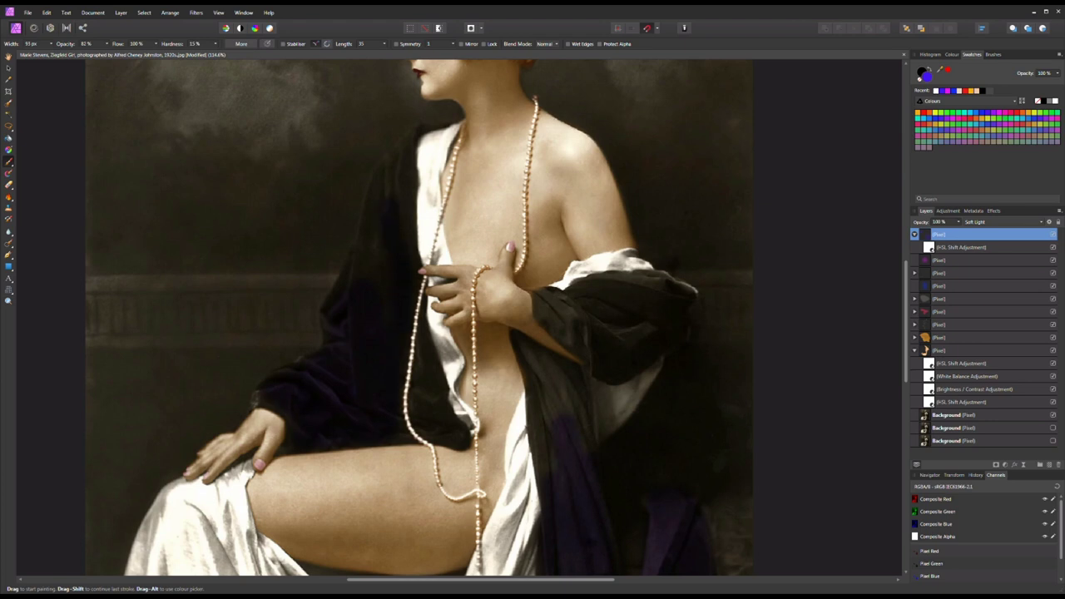
# - Raise the saturation of the robe's HSL adjustment and set its luminosity shift to about 12 %
pyautogui.scroll(-5, 373, 343)
pyautogui.hotkey('ctrl', '0')
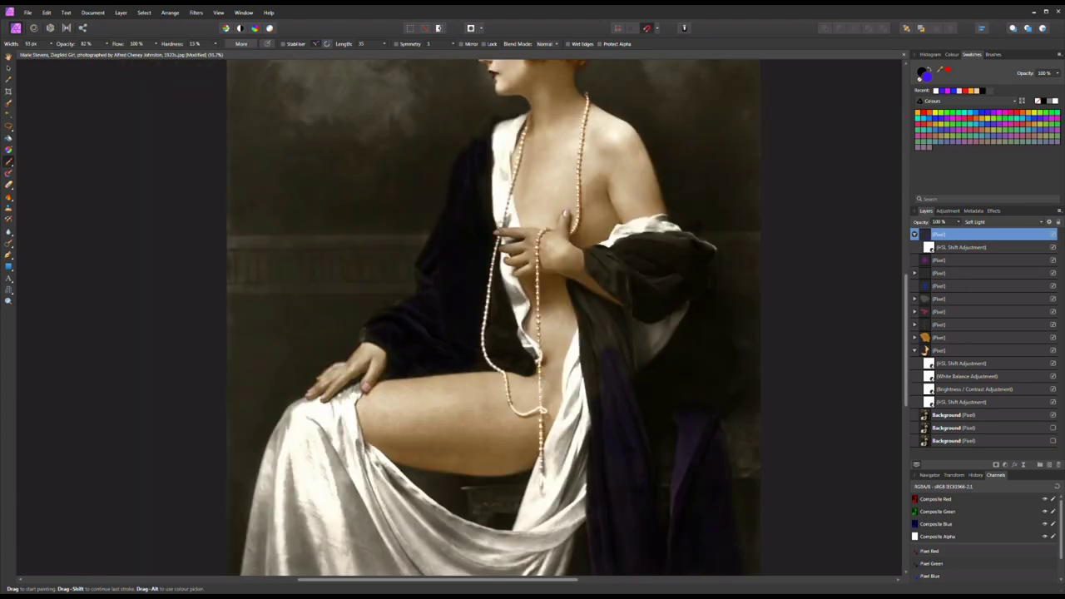
pyautogui.doubleClick(929, 247)
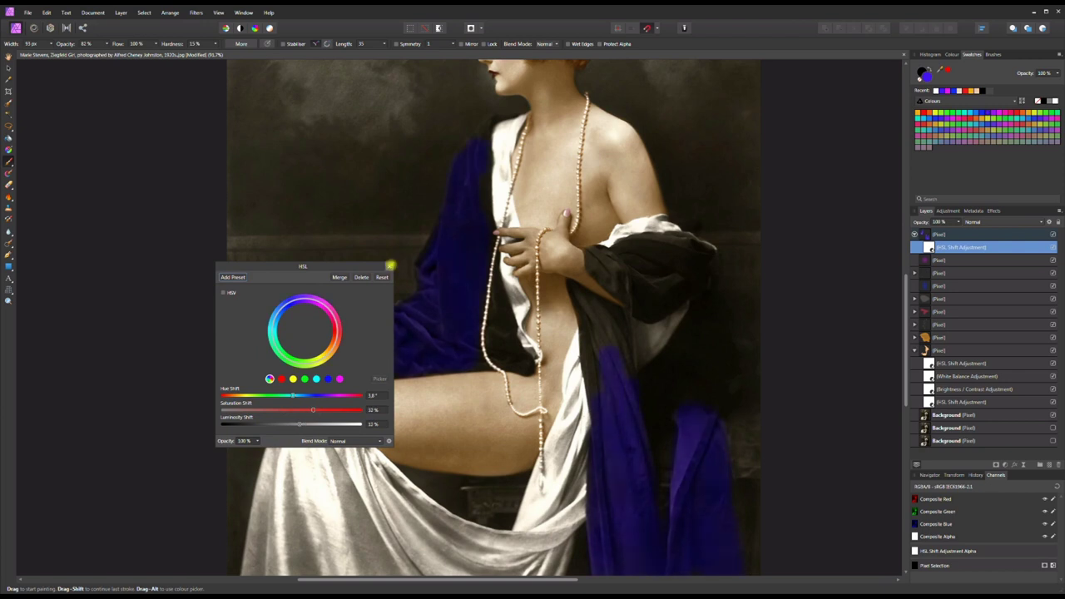
pyautogui.click(388, 266)
# - Paint the draped sleeve blue on the robe layer, and fill in the cuff above the knee hand with a smaller brush
pyautogui.hotkey('alt', ']')
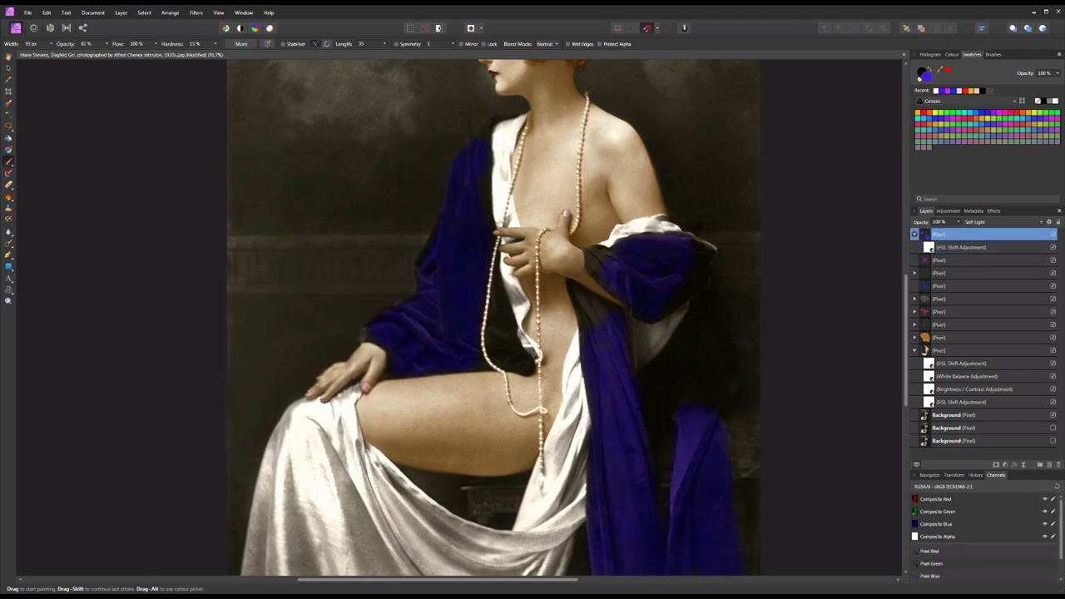
pyautogui.scroll(8, 432, 329)
pyautogui.moveTo(37, 50); pyautogui.dragTo(32, 50)
pyautogui.moveTo(166, 416)
pyautogui.mouseDown()
pyautogui.moveTo(143, 397)
pyautogui.moveTo(158, 358)
pyautogui.mouseUp()
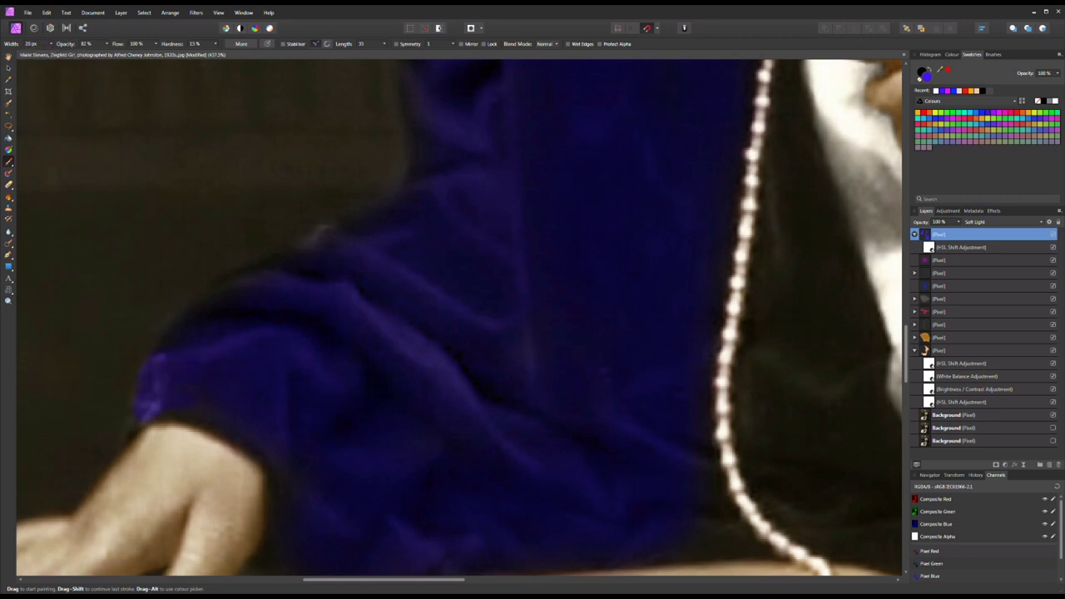
pyautogui.scroll(-4, 489, 371)
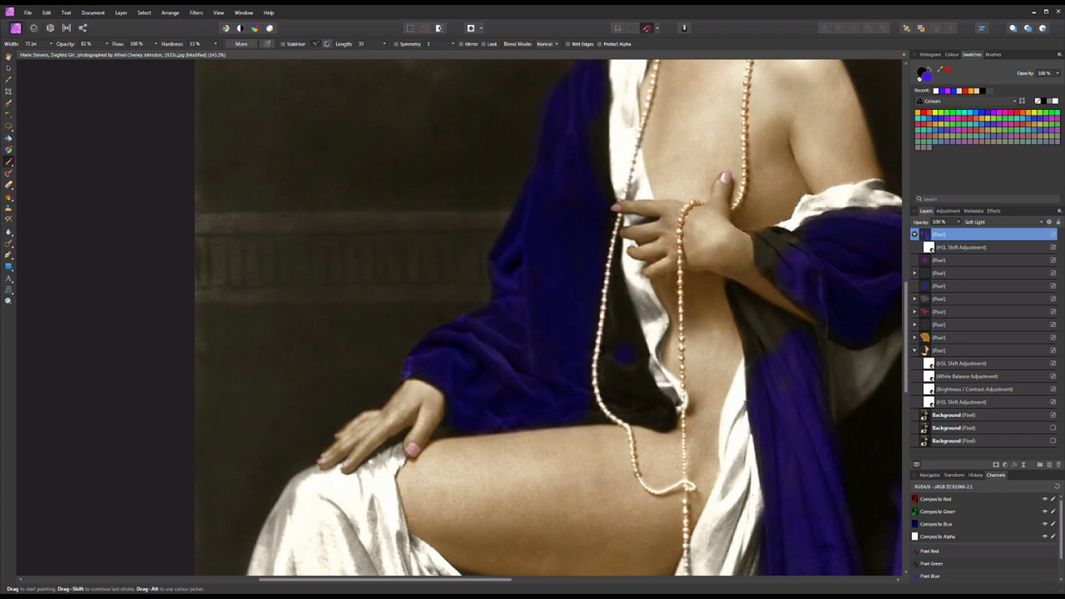
# - Paint the robe blue around the forearm, covering the uncoloured cloth above and below it
pyautogui.scroll(-5, 657, 375)
pyautogui.scroll(6, 815, 416)
pyautogui.scroll(2, 816, 416)
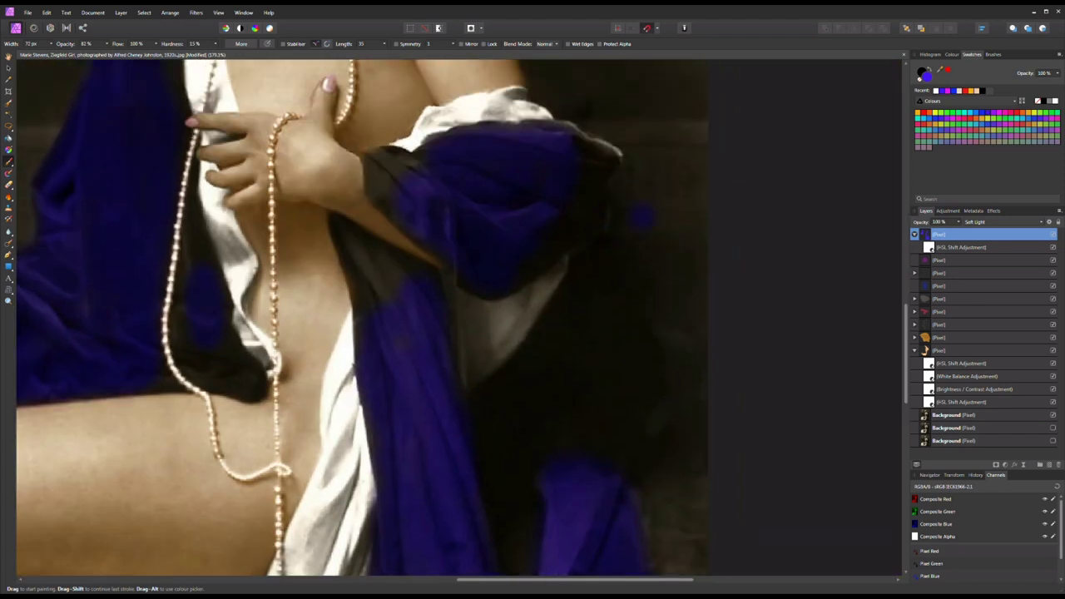
pyautogui.moveTo(354, 146)
pyautogui.mouseDown()
pyautogui.moveTo(375, 195)
pyautogui.moveTo(441, 274)
pyautogui.mouseUp()
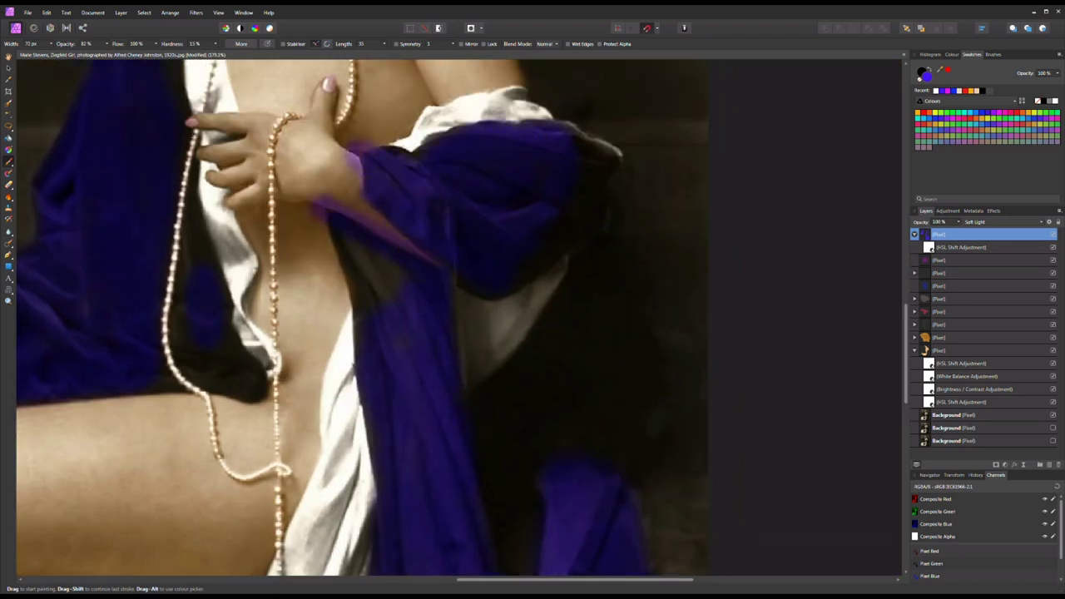
# - Paint blue over the draped sleeve's outer edge and the shadowed cloth between the sleeve and the lower folds
pyautogui.scroll(-6, 362, 316)
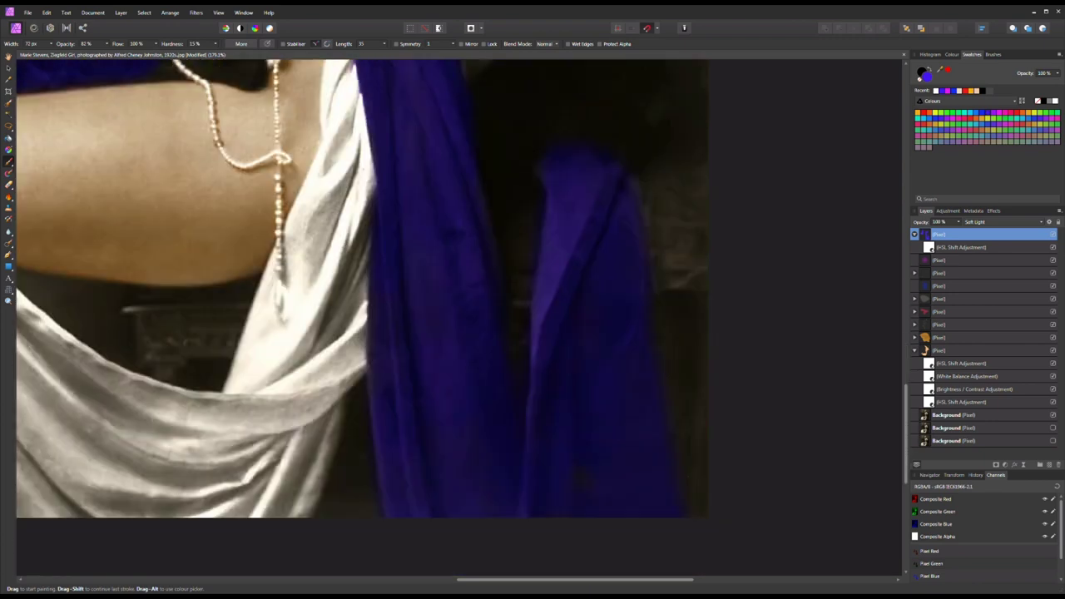
pyautogui.scroll(3, 450, 157)
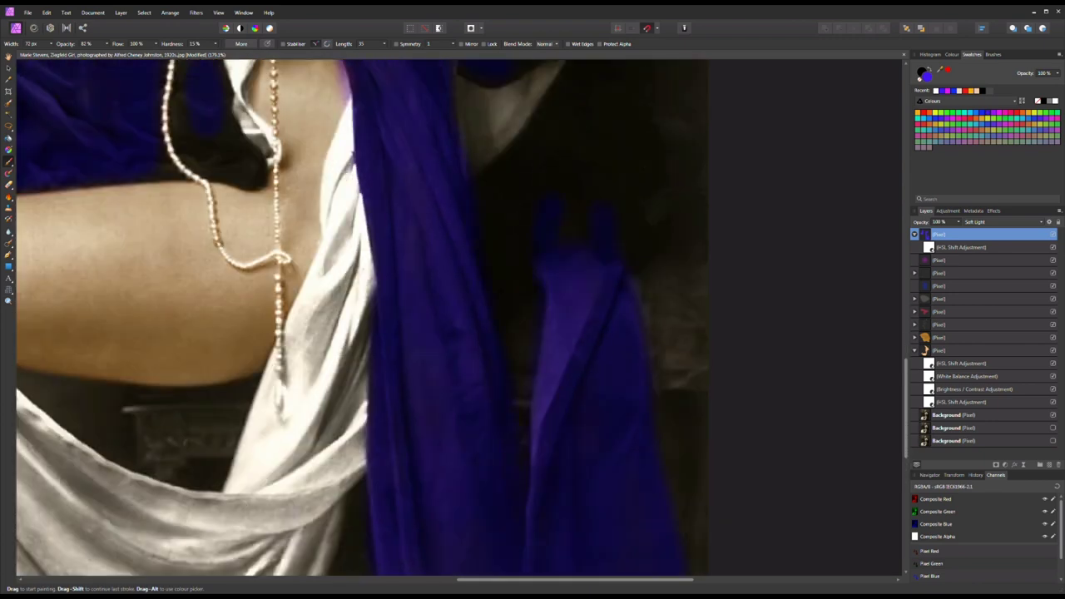
pyautogui.scroll(5, 518, 251)
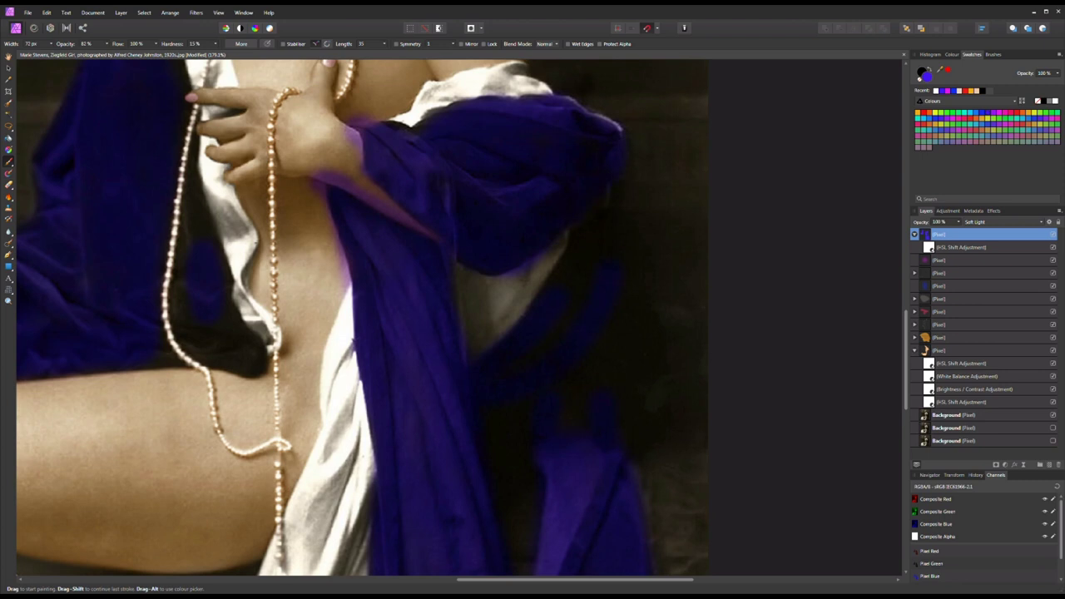
# - Paint the robe's dark inner panel beside the beads and above the thigh blue, and erase colour spilling past the robe's edges
pyautogui.scroll(-1, 480, 258)
pyautogui.hscroll(-5, 480, 258)
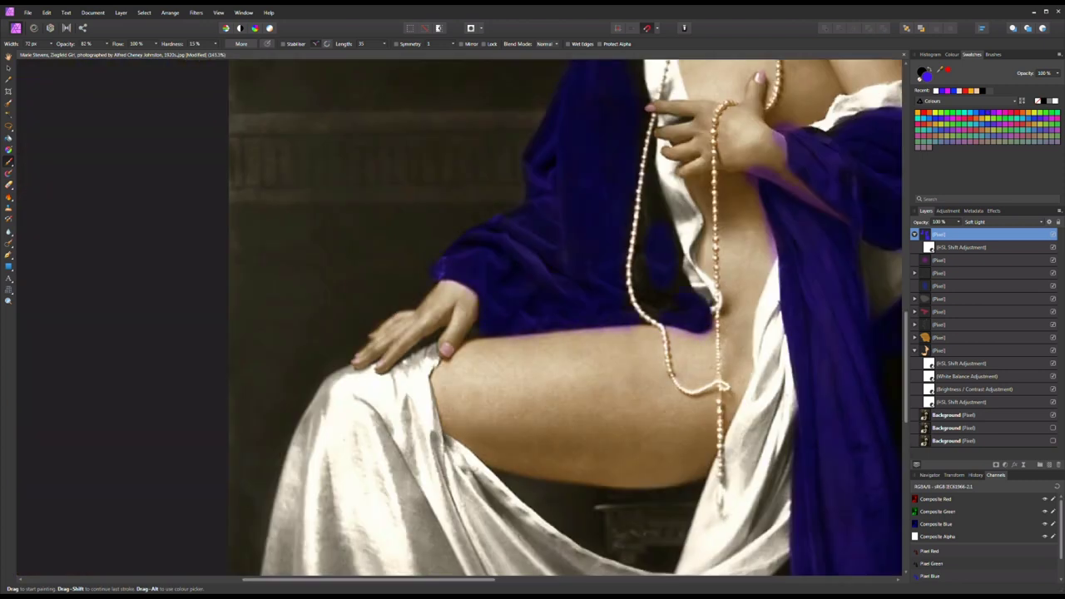
pyautogui.scroll(6, 657, 156)
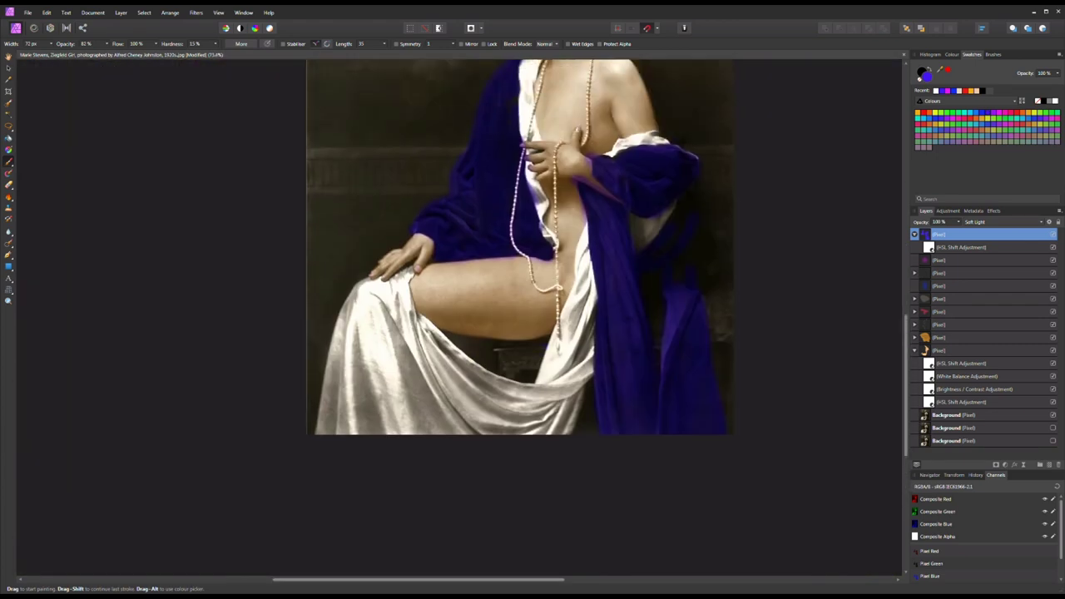
pyautogui.scroll(3, 520, 291)
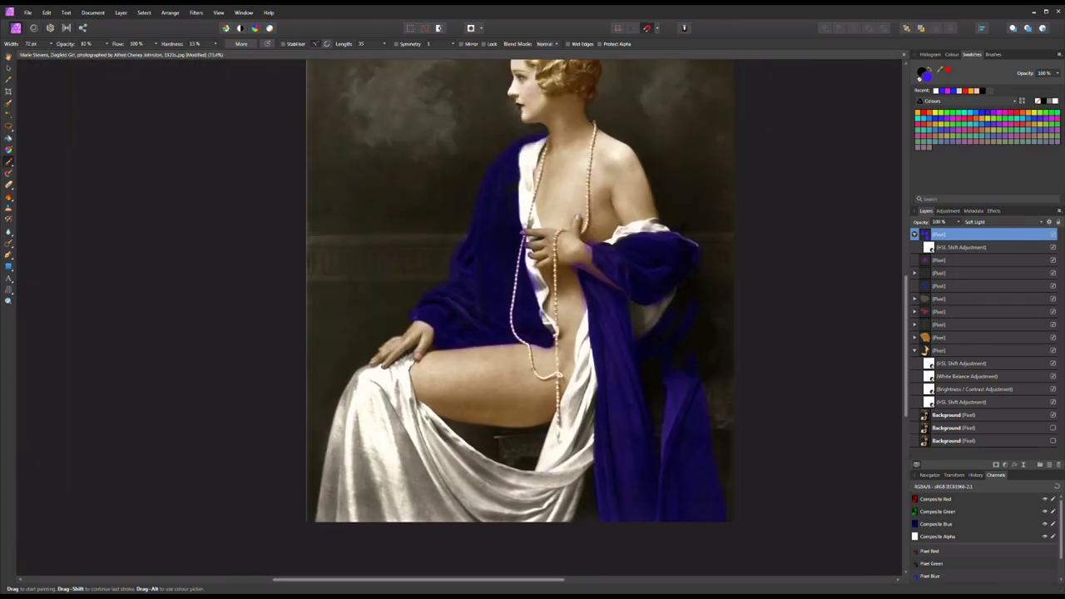
pyautogui.scroll(-4, 514, 474)
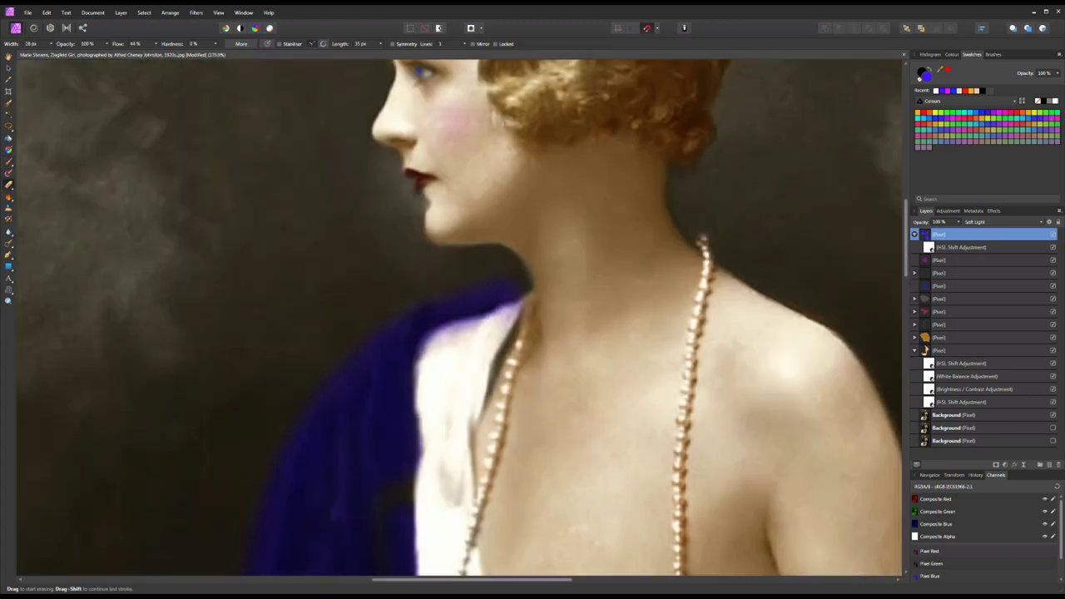
# - Add a Levels adjustment above the visible Background layer and brighten the photo's tones with it
pyautogui.click(953, 414)
pyautogui.click(1005, 464)
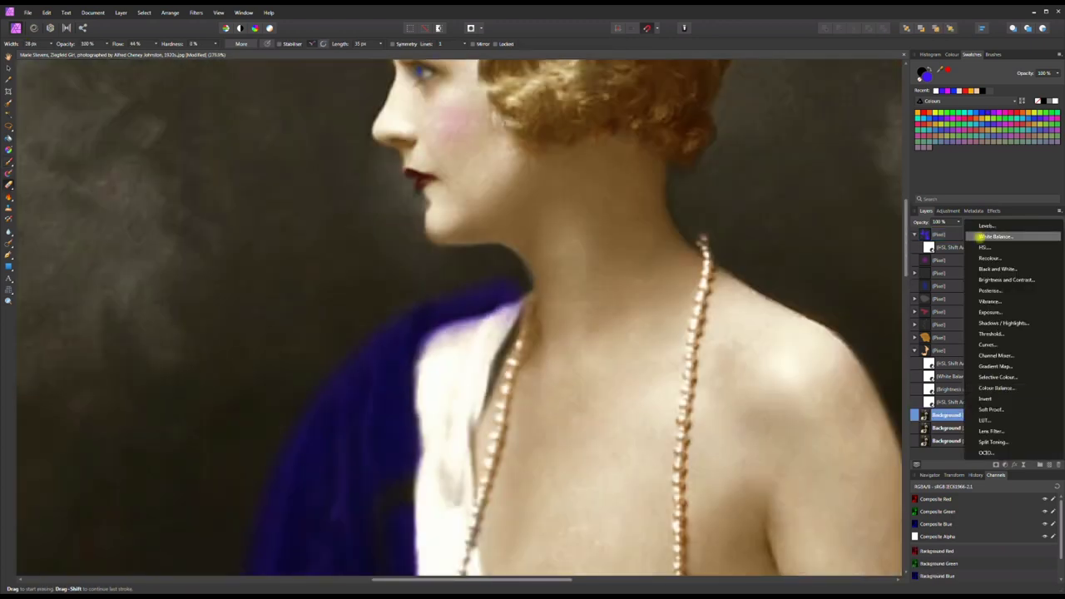
pyautogui.click(978, 238)
pyautogui.moveTo(297, 385); pyautogui.dragTo(287, 385)
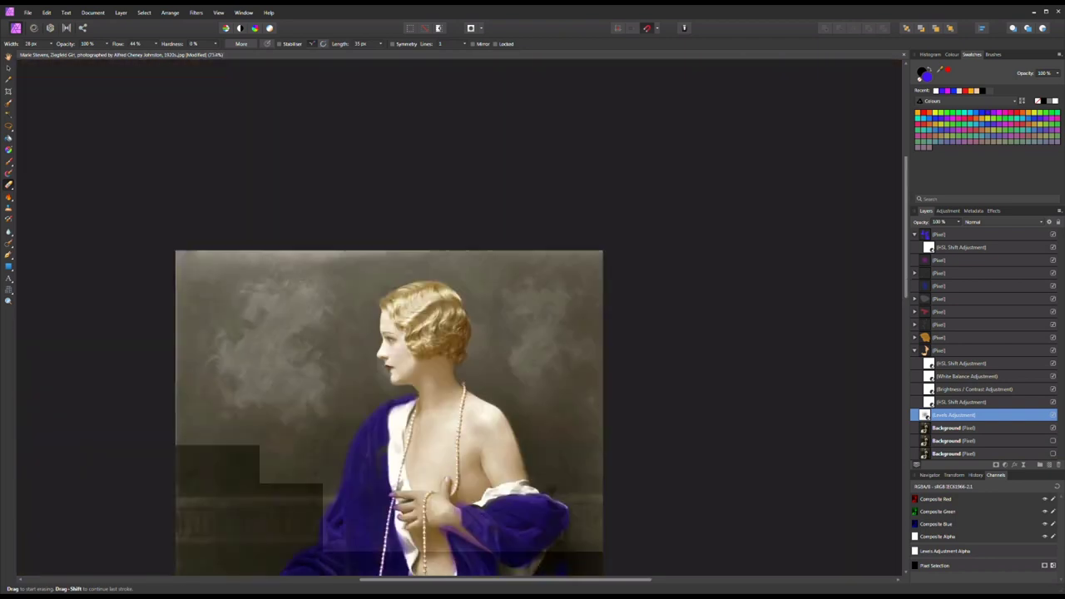
# - Paint blue on the robe layer over the uncoloured shadowed folds hanging behind and below the draped sleeve
pyautogui.click(965, 235)
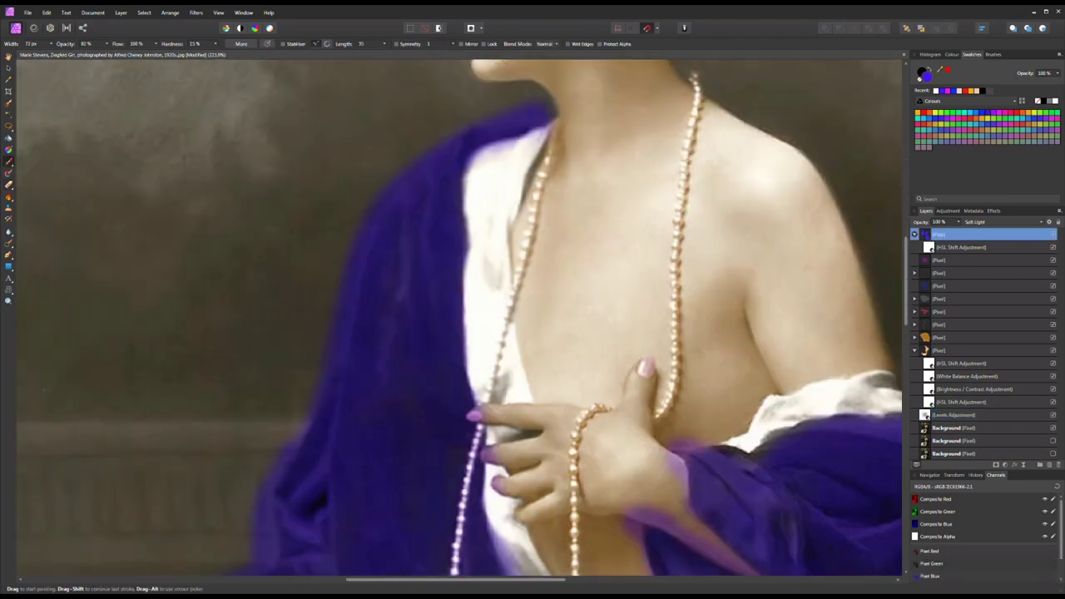
pyautogui.scroll(-5, 458, 316)
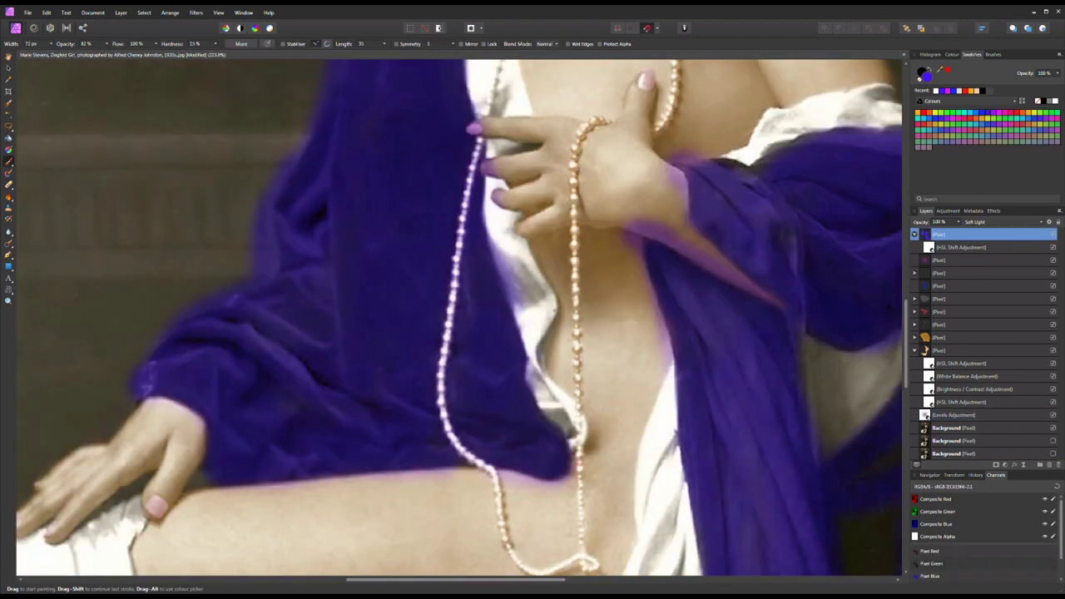
pyautogui.scroll(-5, 457, 316)
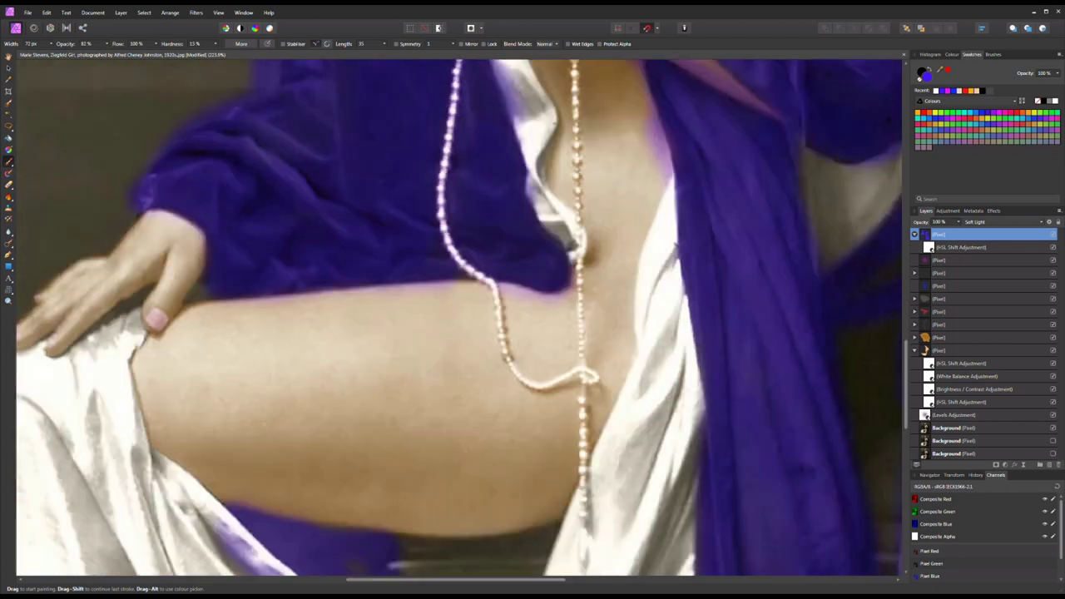
pyautogui.hscroll(6, 458, 316)
pyautogui.scroll(5, 457, 316)
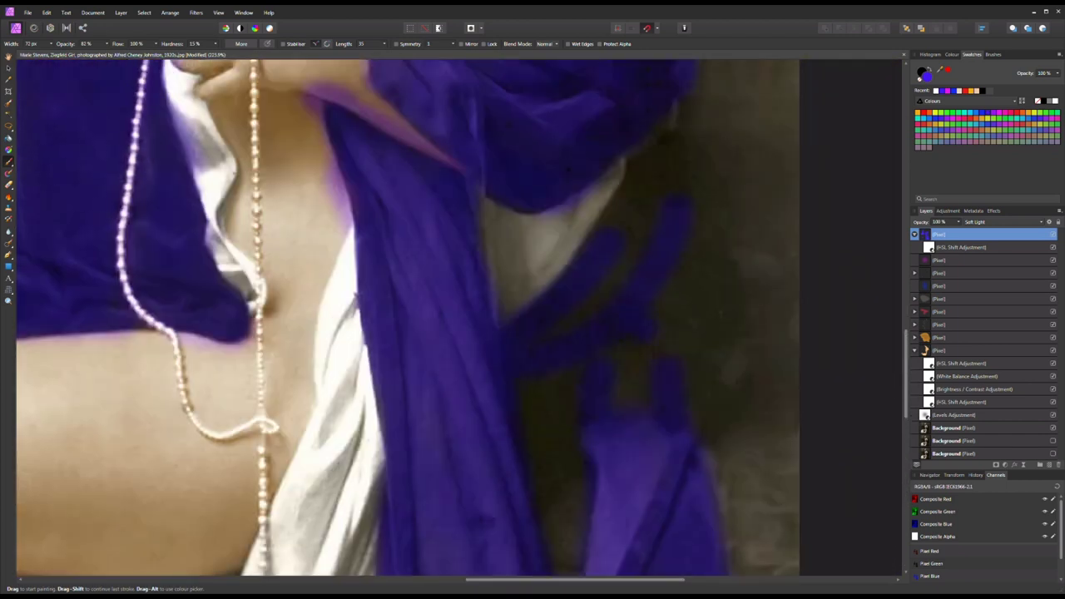
pyautogui.hotkey('ctrl', '0')
pyautogui.scroll(4, 682, 389)
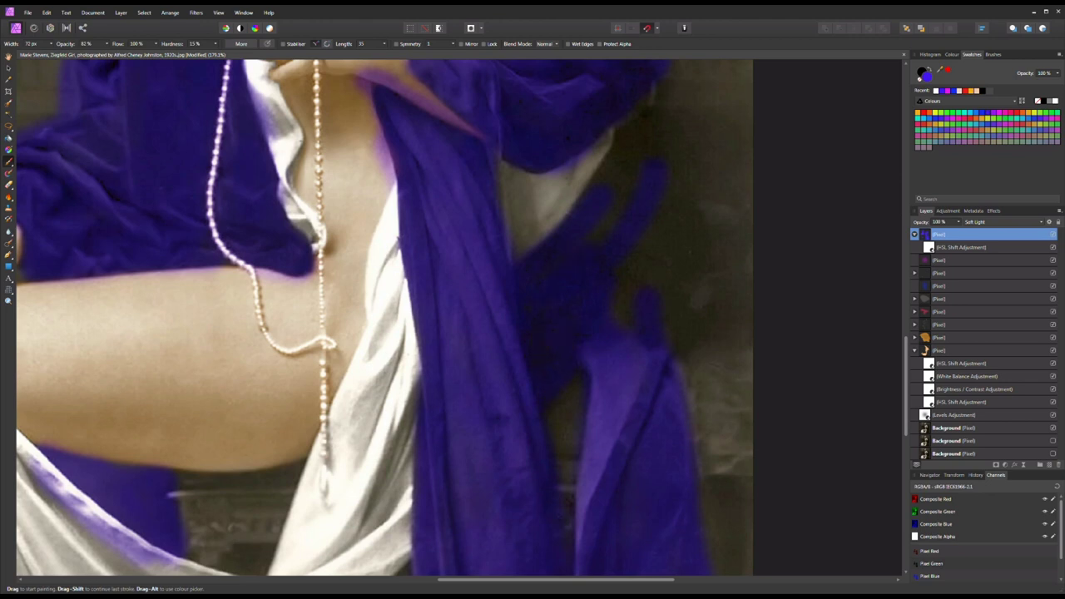
pyautogui.moveTo(684, 143); pyautogui.dragTo(670, 283)
pyautogui.moveTo(598, 156); pyautogui.dragTo(555, 229)
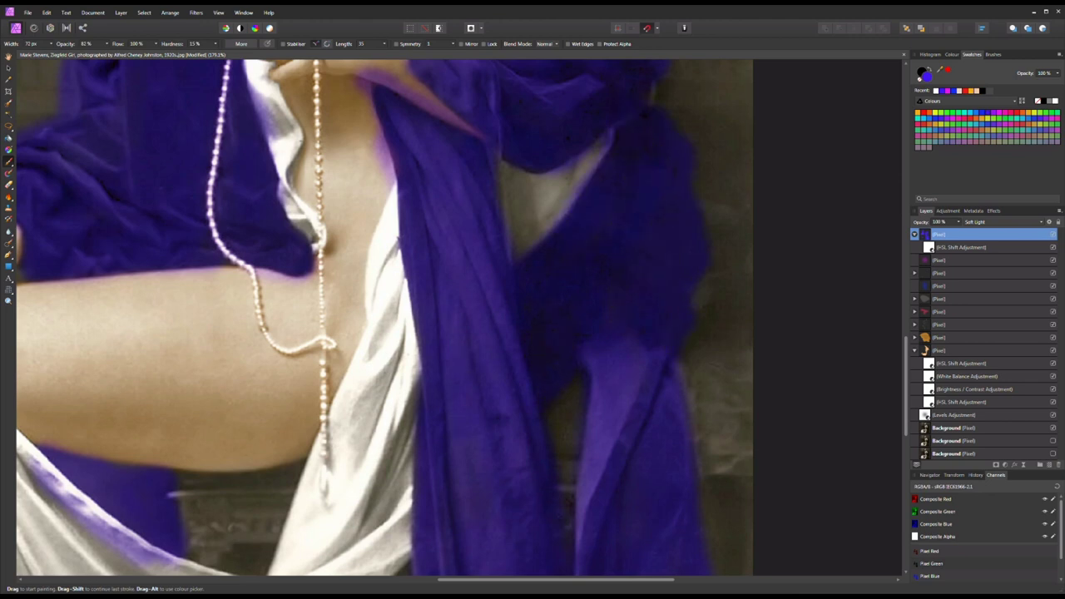
pyautogui.scroll(-3, 643, 459)
pyautogui.hotkey('ctrl', '0')
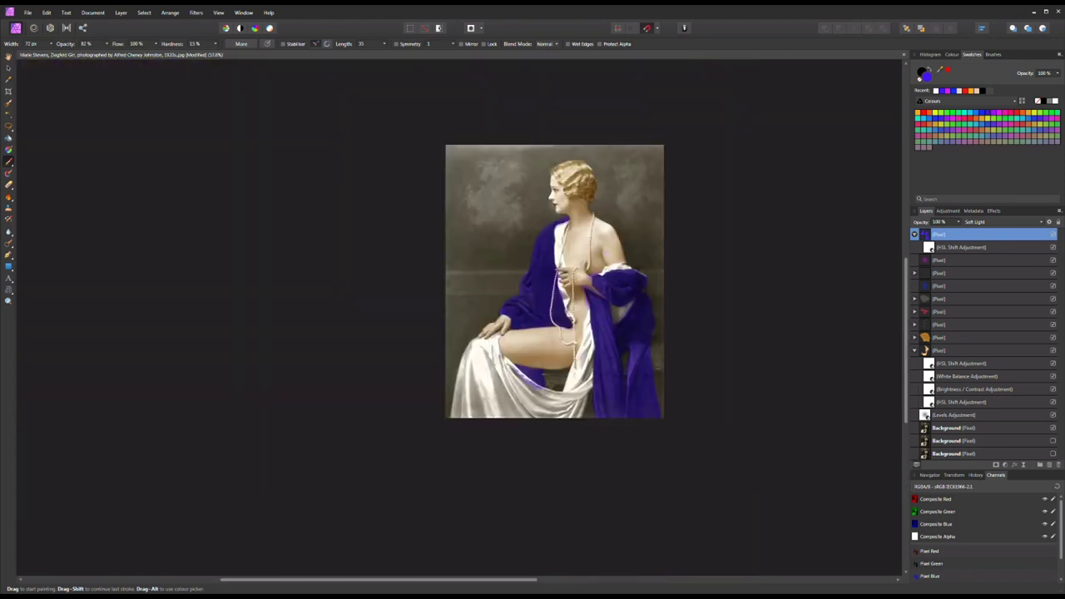
# - Erase the blue spill around the knee hand and along the thigh's upper edge below the robe
pyautogui.scroll(5, 363, 324)
pyautogui.press('e')
pyautogui.scroll(3, 430, 379)
pyautogui.moveTo(430, 378)
pyautogui.mouseDown()
pyautogui.moveTo(482, 364)
pyautogui.moveTo(587, 416)
pyautogui.moveTo(601, 453)
pyautogui.mouseUp()
pyautogui.scroll(-5, 601, 454)
pyautogui.moveTo(674, 411); pyautogui.dragTo(836, 408)
pyautogui.hscroll(5, 836, 407)
pyautogui.moveTo(551, 381); pyautogui.dragTo(379, 399)
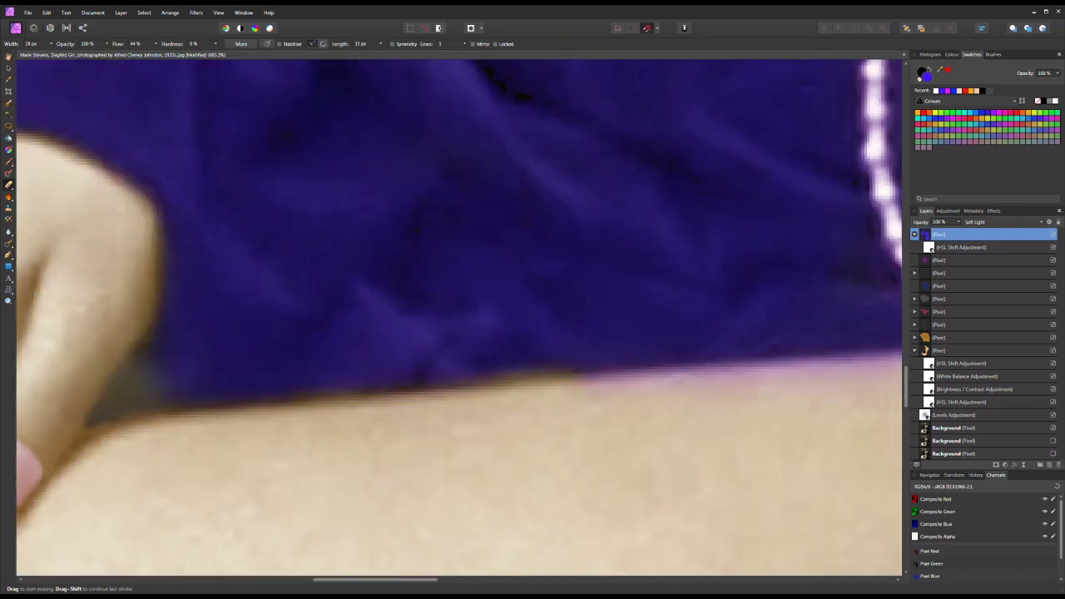
pyautogui.moveTo(586, 378); pyautogui.dragTo(737, 368)
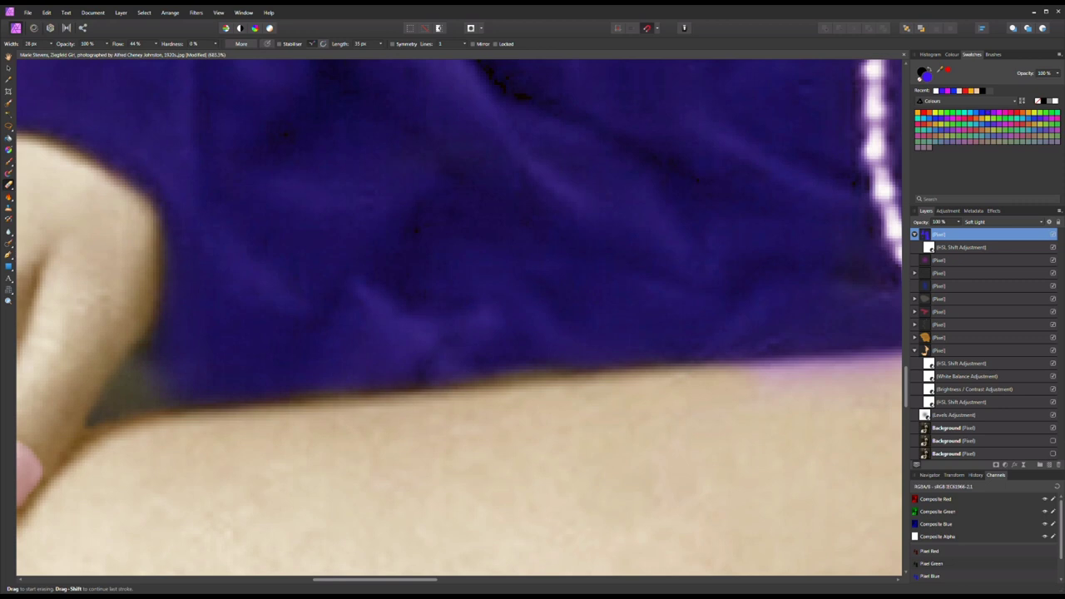
# - Erase the remaining blue spill along the thigh across the bead strand and around the robe's rounded tip
pyautogui.scroll(-5, 458, 316)
pyautogui.scroll(6, 820, 392)
pyautogui.moveTo(799, 316)
pyautogui.mouseDown()
pyautogui.moveTo(701, 291)
pyautogui.moveTo(378, 293)
pyautogui.mouseUp()
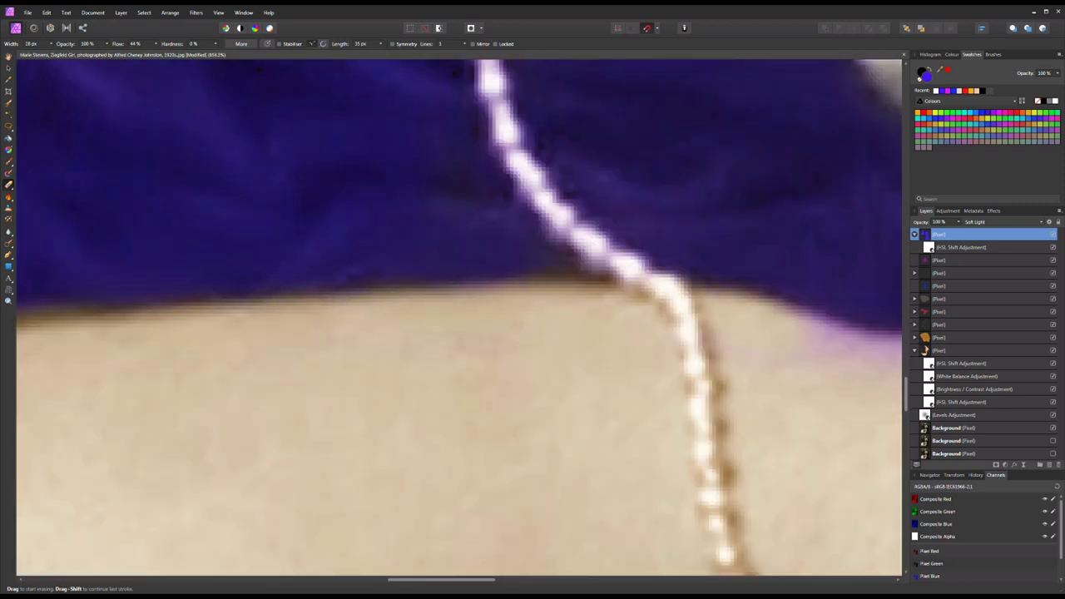
pyautogui.hscroll(5, 457, 316)
pyautogui.moveTo(453, 266)
pyautogui.mouseDown()
pyautogui.moveTo(341, 337)
pyautogui.moveTo(287, 331)
pyautogui.mouseUp()
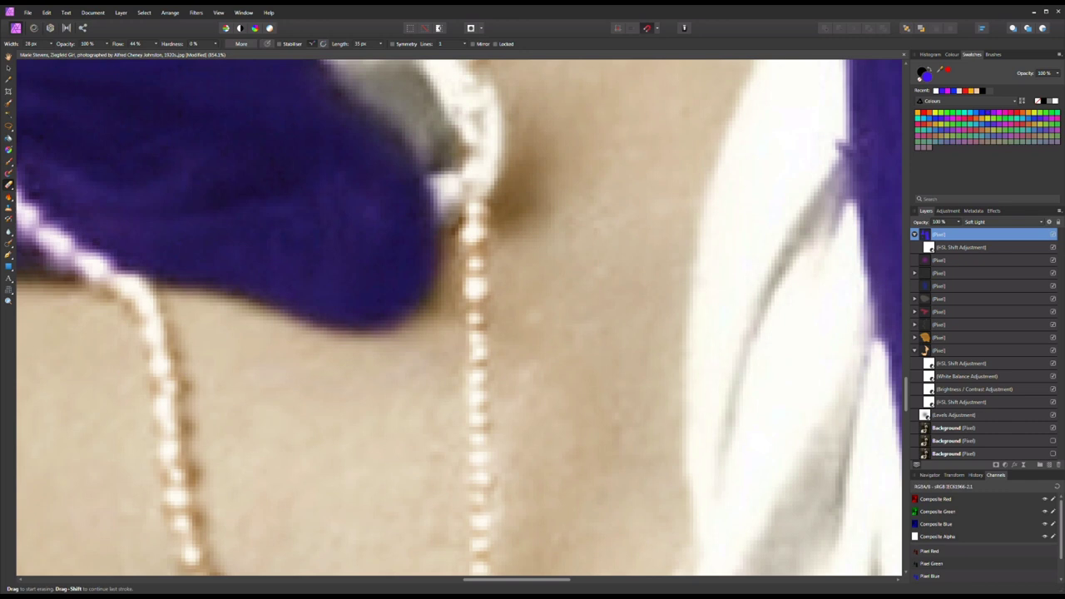
# - Erase blue spill from the white lining along the robe's inner edge, from the waist up past the fingers
pyautogui.scroll(-5, 457, 316)
pyautogui.scroll(5, 574, 399)
pyautogui.moveTo(430, 196); pyautogui.dragTo(430, 225)
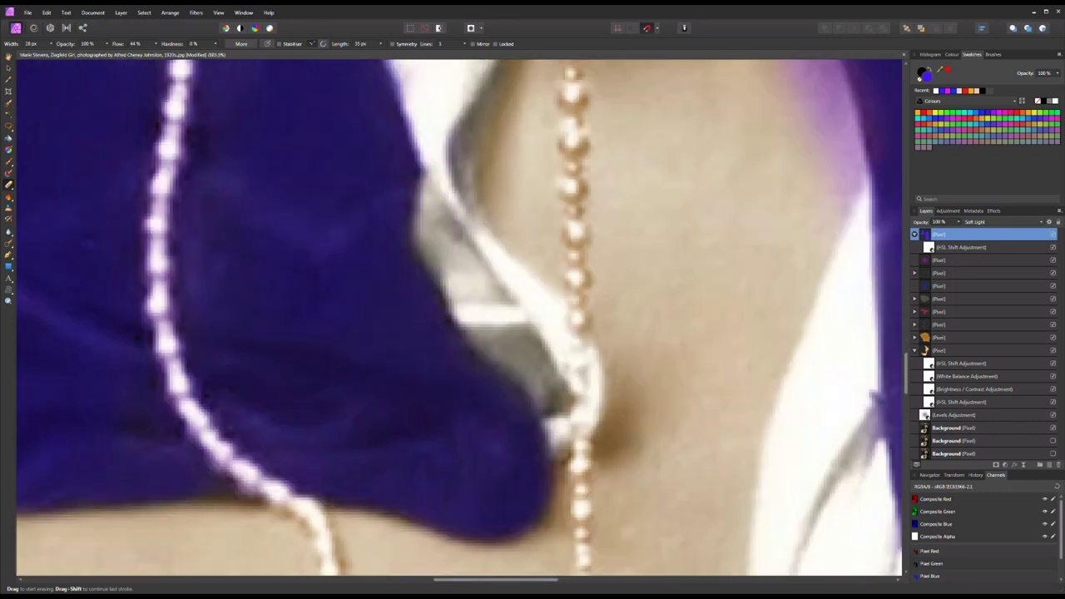
pyautogui.scroll(5, 458, 316)
pyautogui.moveTo(389, 189); pyautogui.dragTo(391, 303)
pyautogui.moveTo(378, 221); pyautogui.dragTo(349, 89)
pyautogui.scroll(-5, 503, 225)
pyautogui.moveTo(341, 158)
pyautogui.mouseDown()
pyautogui.moveTo(317, 204)
pyautogui.moveTo(291, 307)
pyautogui.moveTo(329, 398)
pyautogui.mouseUp()
pyautogui.scroll(3, 565, 316)
pyautogui.moveTo(299, 170)
pyautogui.mouseDown()
pyautogui.moveTo(304, 199)
pyautogui.moveTo(324, 208)
pyautogui.mouseUp()
pyautogui.scroll(-5, 324, 208)
pyautogui.scroll(6, 387, 119)
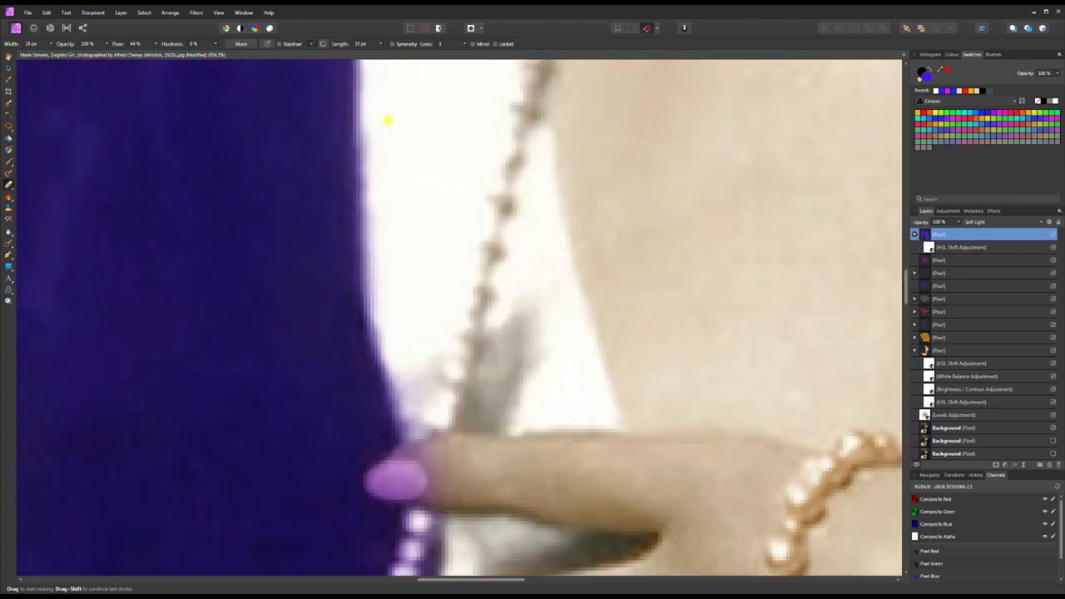
# - Erase the blue tint from the index fingertip and from the white lining below the robe's collar
pyautogui.moveTo(415, 454)
pyautogui.mouseDown()
pyautogui.moveTo(416, 475)
pyautogui.moveTo(401, 454)
pyautogui.mouseUp()
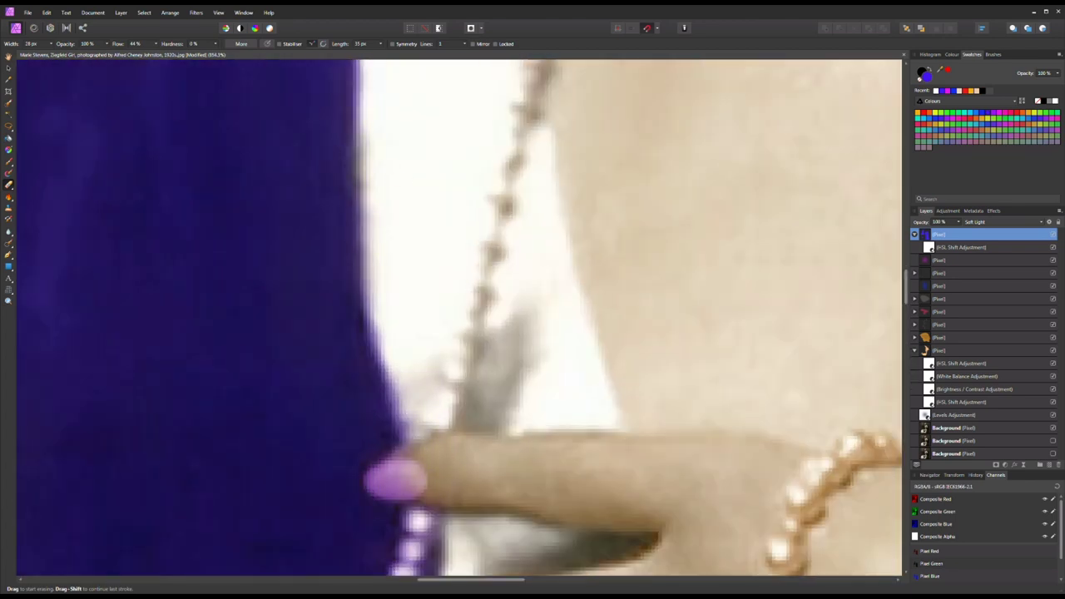
pyautogui.scroll(-5, 421, 395)
pyautogui.scroll(6, 247, 274)
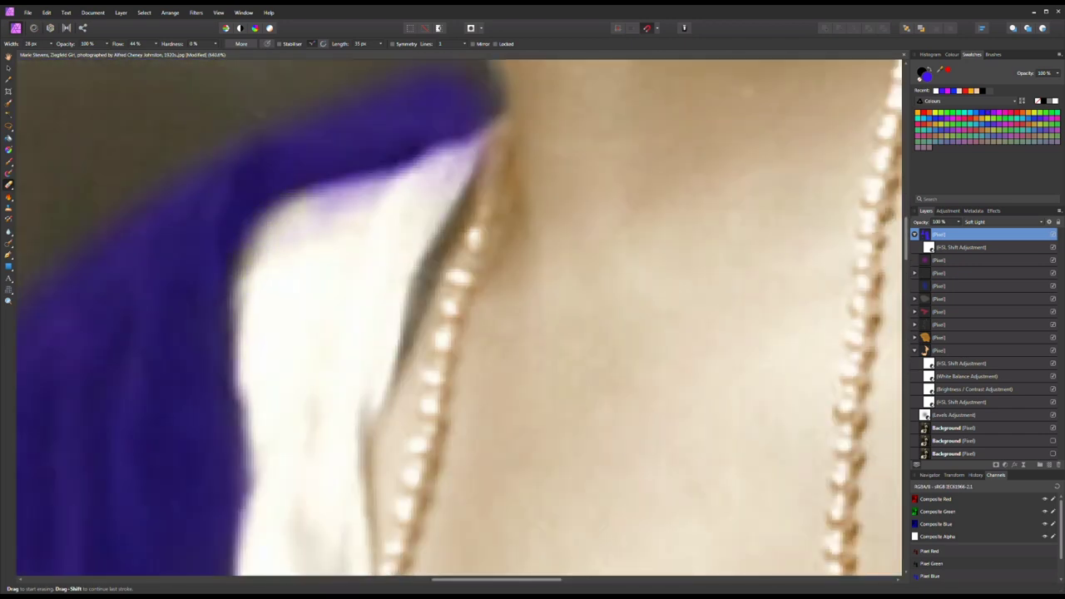
pyautogui.moveTo(439, 144); pyautogui.dragTo(421, 153)
pyautogui.scroll(-5, 246, 475)
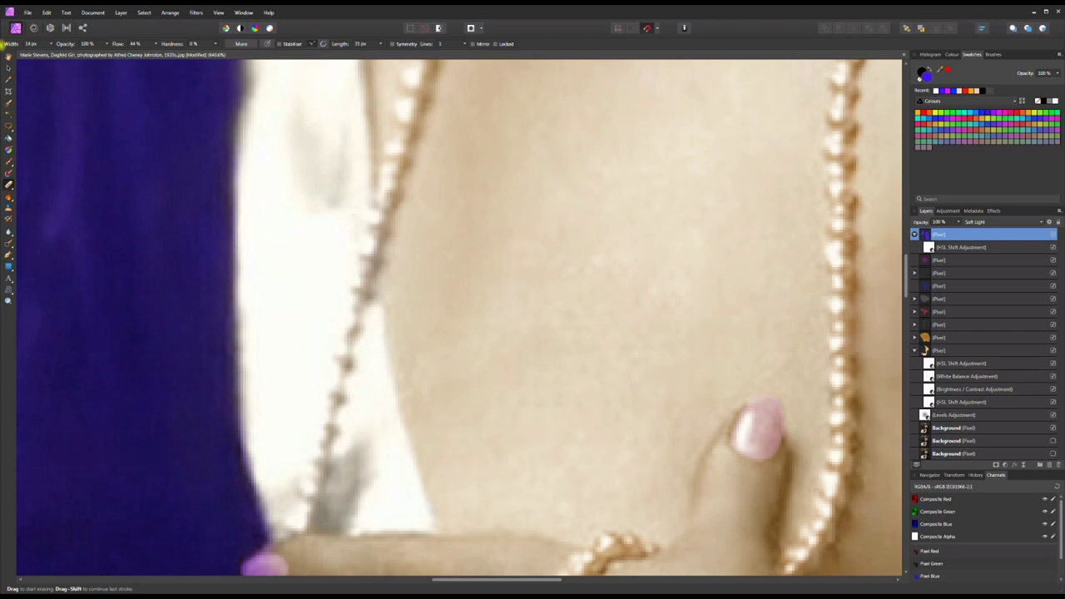
# - With a smaller eraser, remove blue spill from the wrist beside the cuff and the white trim above the draped sleeve
pyautogui.scroll(-3, 249, 381)
pyautogui.scroll(-4, 249, 383)
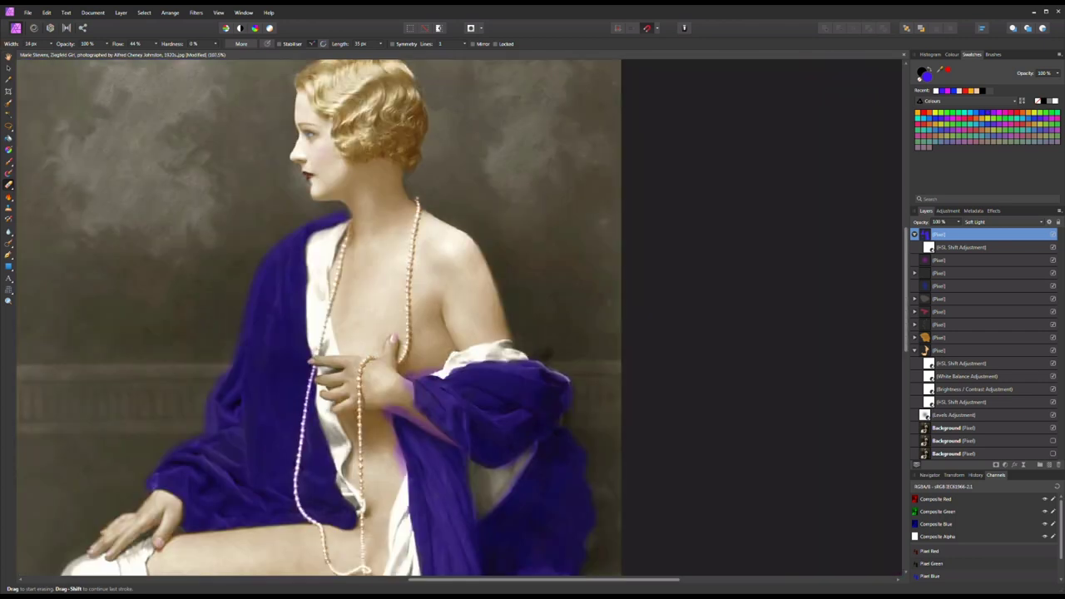
pyautogui.scroll(7, 430, 370)
pyautogui.moveTo(425, 389)
pyautogui.mouseDown()
pyautogui.moveTo(262, 416)
pyautogui.moveTo(279, 474)
pyautogui.moveTo(245, 478)
pyautogui.moveTo(329, 379)
pyautogui.moveTo(433, 362)
pyautogui.mouseUp()
pyautogui.scroll(-7, 666, 326)
pyautogui.scroll(7, 666, 327)
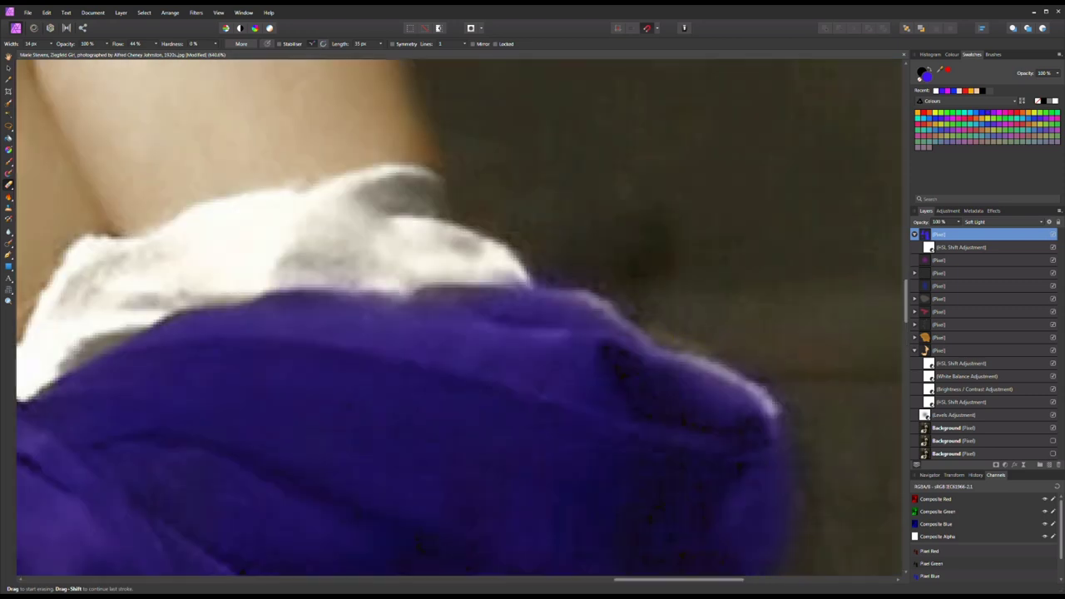
pyautogui.moveTo(408, 299); pyautogui.dragTo(279, 291)
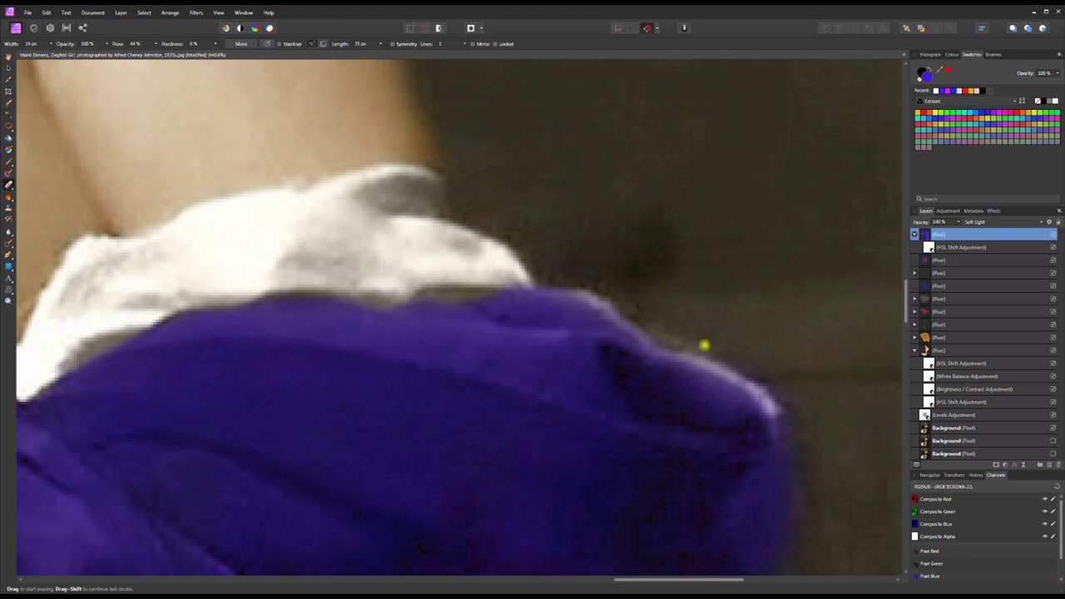
# - Erase blue spill along the forearm and from the pale lining beneath the draped sleeve
pyautogui.scroll(-7, 510, 287)
pyautogui.scroll(6, 357, 241)
pyautogui.moveTo(357, 243)
pyautogui.mouseDown()
pyautogui.moveTo(398, 345)
pyautogui.moveTo(536, 473)
pyautogui.moveTo(432, 391)
pyautogui.moveTo(283, 358)
pyautogui.moveTo(250, 331)
pyautogui.moveTo(283, 337)
pyautogui.moveTo(358, 315)
pyautogui.mouseUp()
pyautogui.scroll(-3, 359, 316)
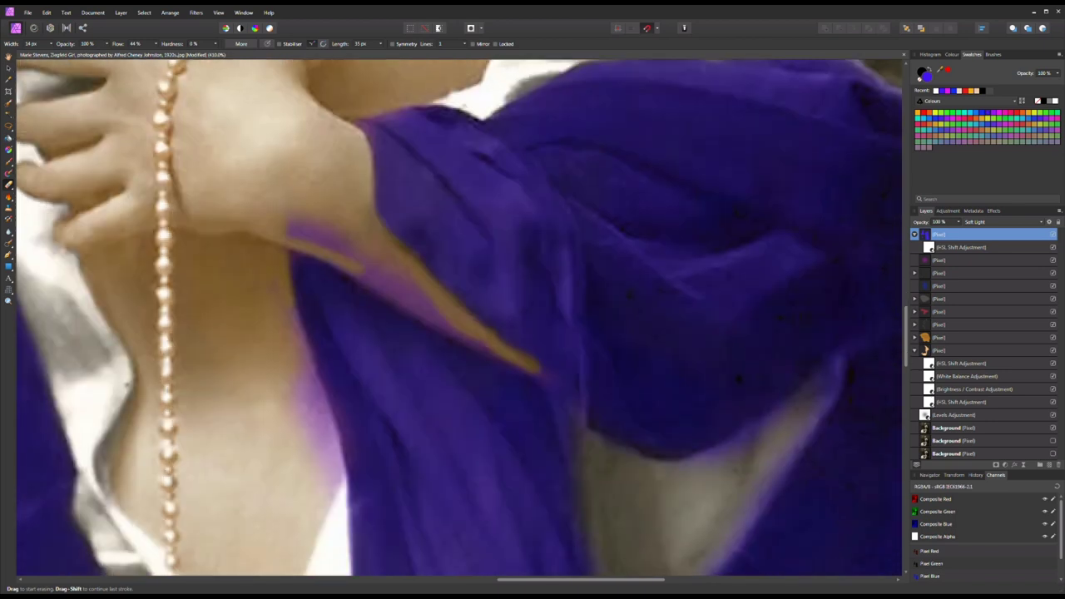
pyautogui.moveTo(766, 417); pyautogui.dragTo(695, 456)
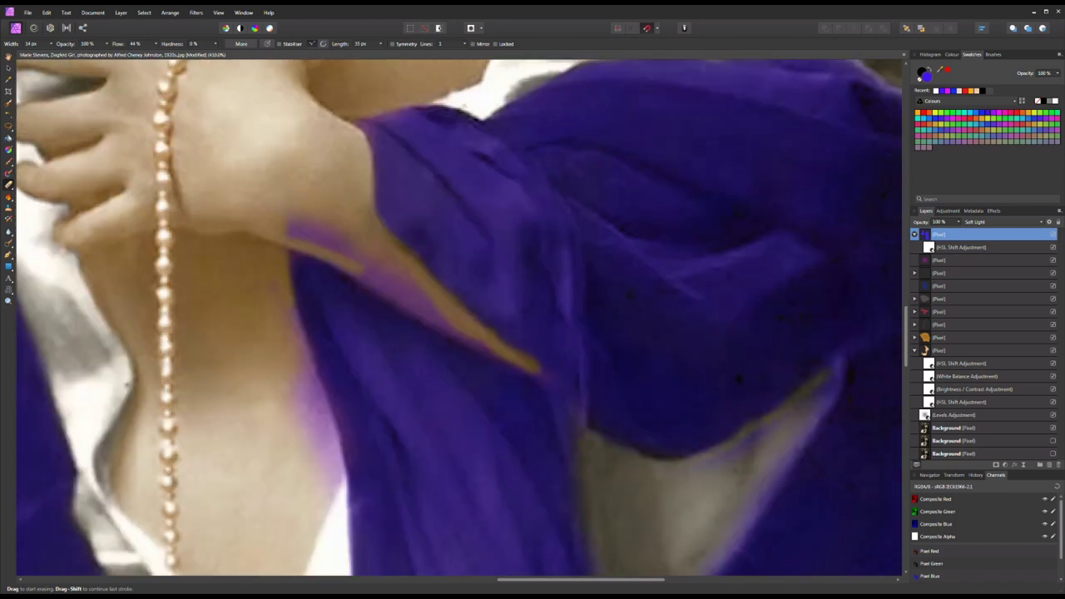
# - Erase the remaining blue from the forearm's skin between the sleeve and the hanging robe
pyautogui.scroll(4, 440, 330)
pyautogui.moveTo(96, 142)
pyautogui.mouseDown()
pyautogui.moveTo(126, 145)
pyautogui.moveTo(374, 277)
pyautogui.moveTo(453, 304)
pyautogui.moveTo(599, 399)
pyautogui.mouseUp()
pyautogui.moveTo(75, 91)
pyautogui.mouseDown()
pyautogui.moveTo(349, 216)
pyautogui.moveTo(317, 199)
pyautogui.mouseUp()
pyautogui.scroll(2, 458, 316)
pyautogui.moveTo(179, 158); pyautogui.dragTo(204, 171)
pyautogui.moveTo(79, 117); pyautogui.dragTo(254, 218)
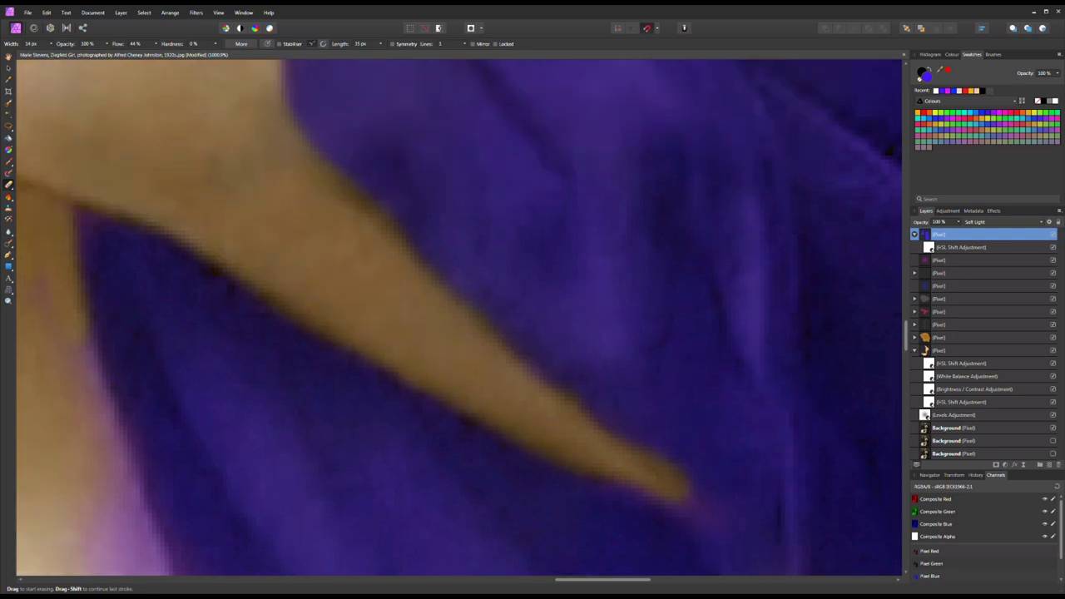
# - Erase the blue spill from the torso's skin along the edge of the hanging robe
pyautogui.scroll(-3, 458, 316)
pyautogui.scroll(-2, 458, 316)
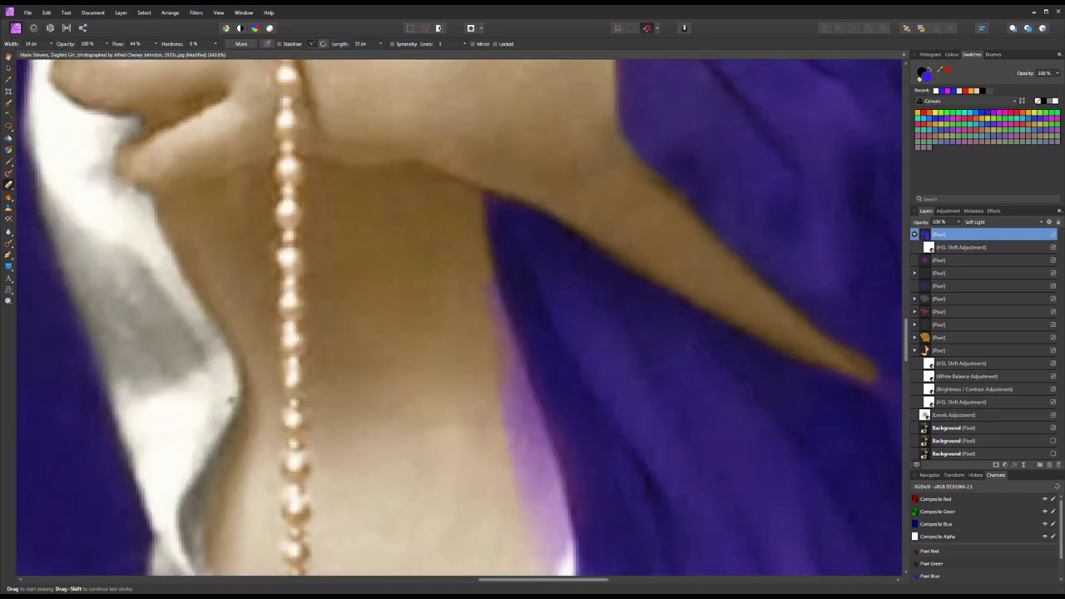
pyautogui.scroll(-5, 458, 316)
pyautogui.moveTo(565, 356)
pyautogui.mouseDown()
pyautogui.moveTo(498, 121)
pyautogui.moveTo(540, 381)
pyautogui.mouseUp()
pyautogui.scroll(-5, 525, 312)
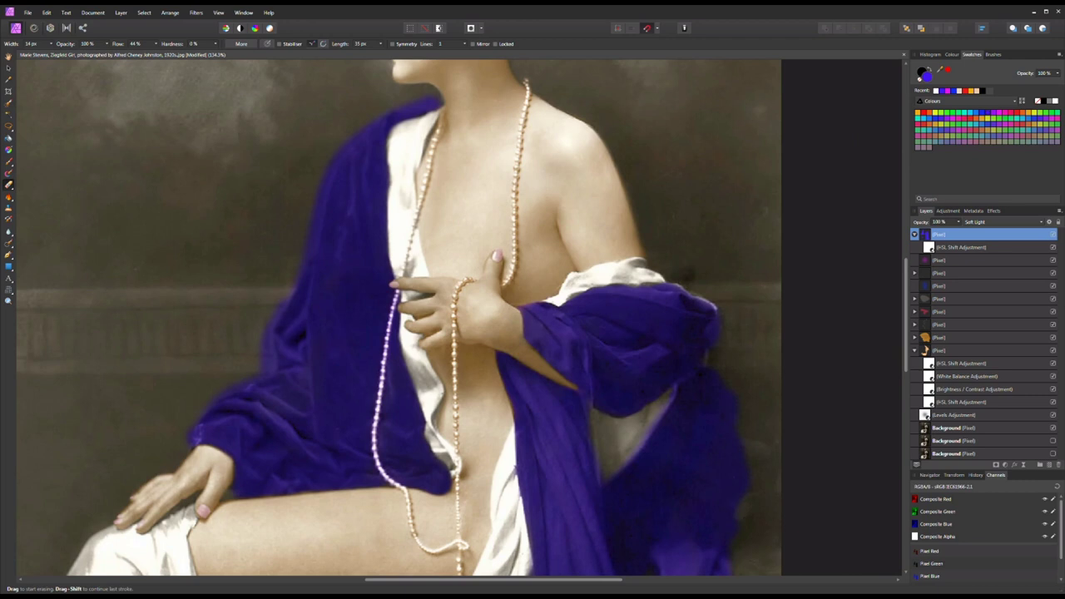
# - Erase blue spill from the white drape and the dark backdrop along the hanging robe's inner edge
pyautogui.scroll(5, 479, 405)
pyautogui.scroll(-3, 482, 350)
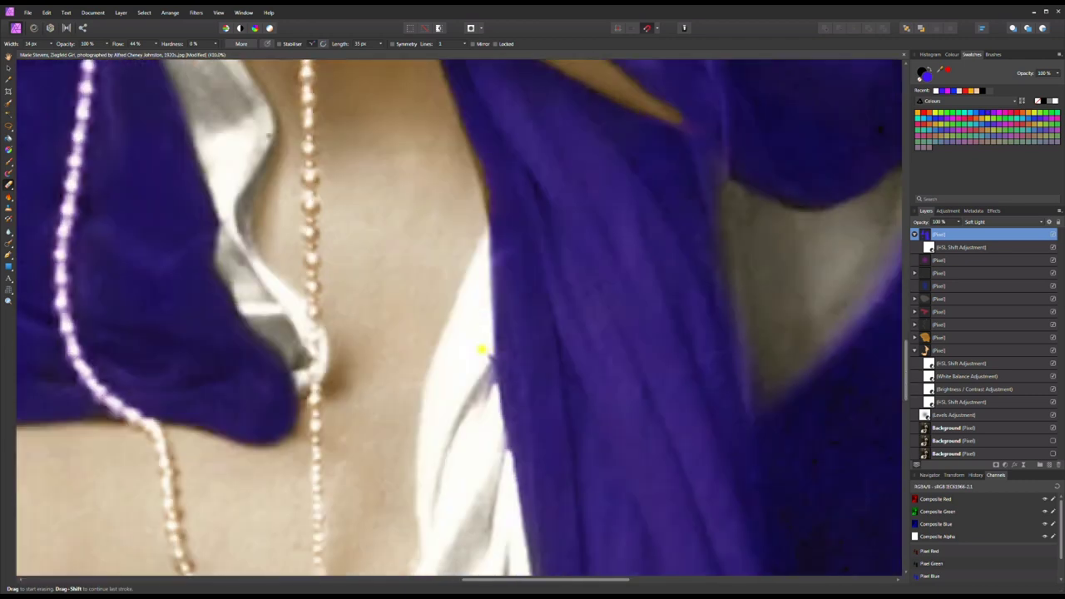
pyautogui.scroll(-3, 500, 452)
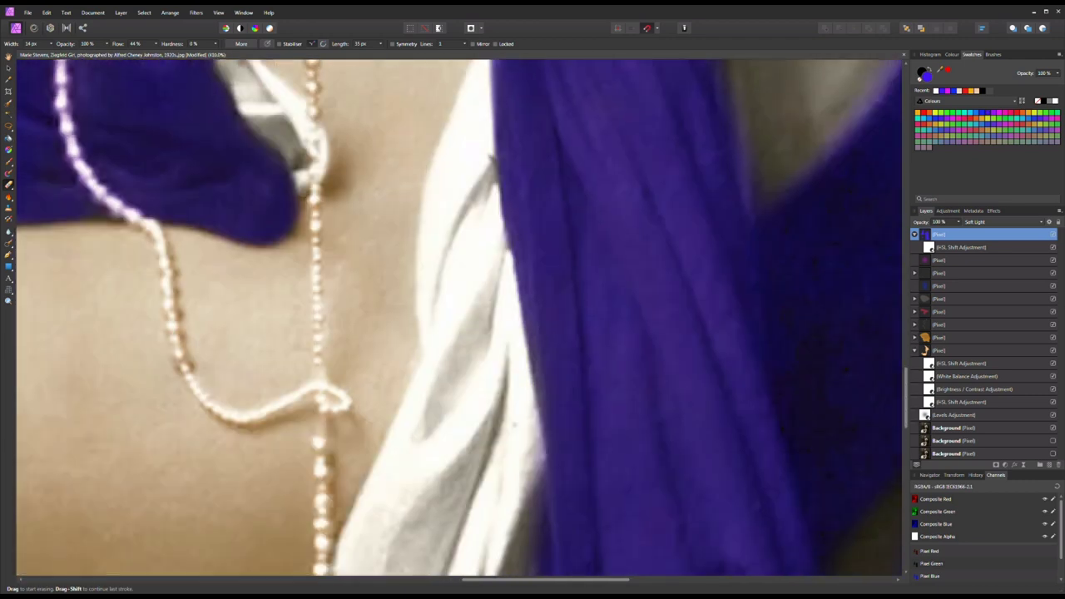
pyautogui.scroll(-3, 537, 302)
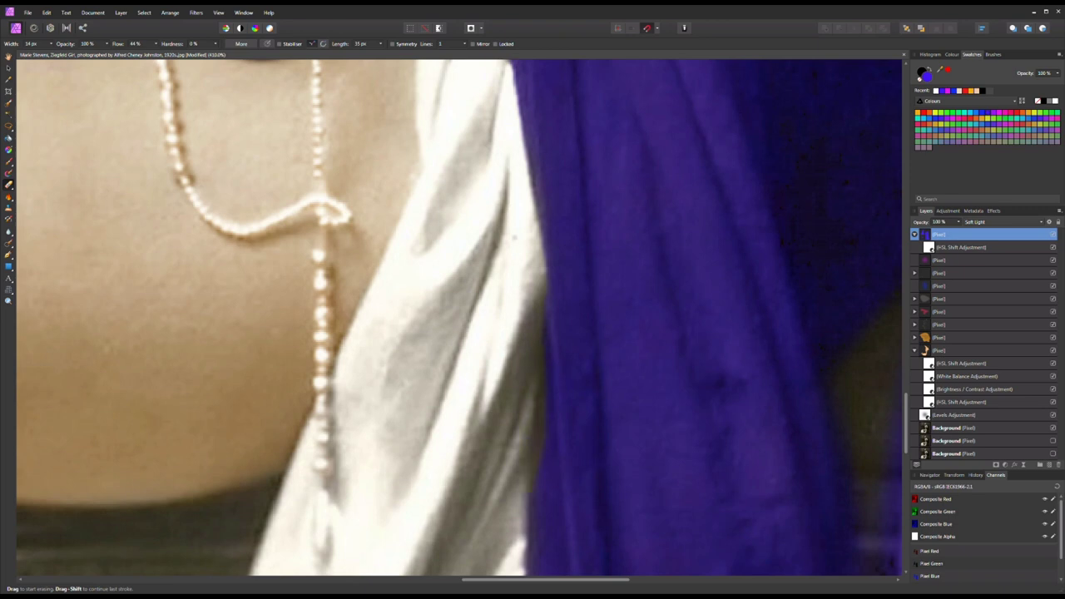
pyautogui.scroll(-6, 537, 302)
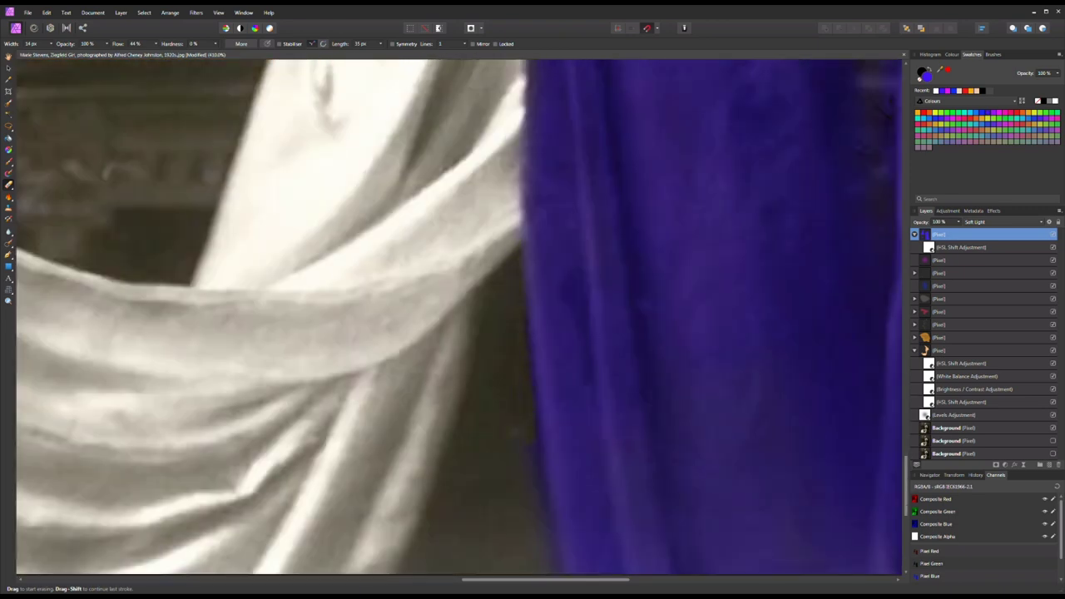
pyautogui.scroll(-3, 458, 317)
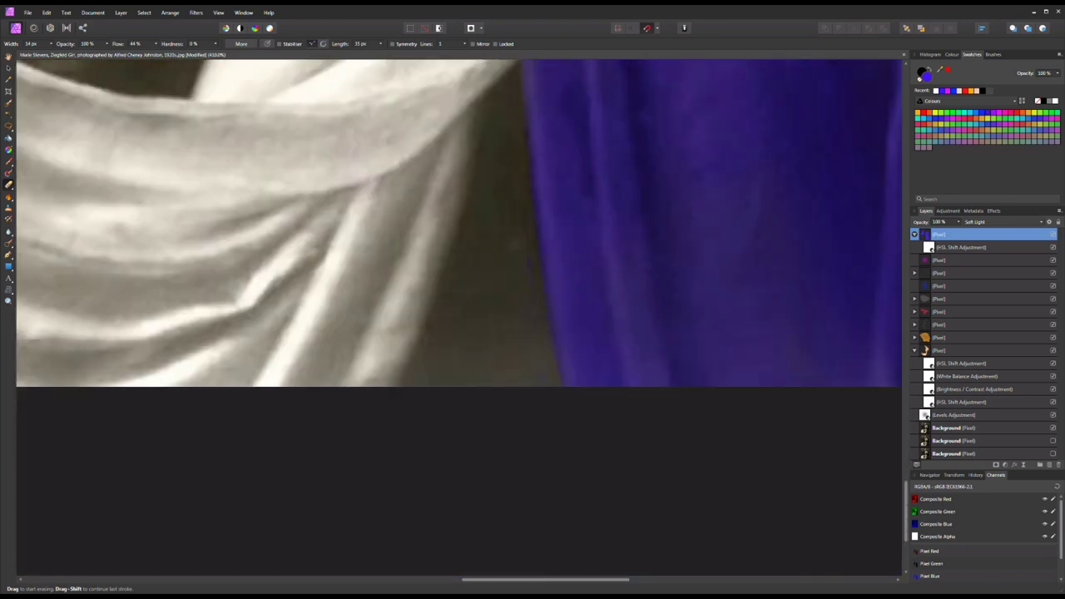
pyautogui.scroll(3, 514, 215)
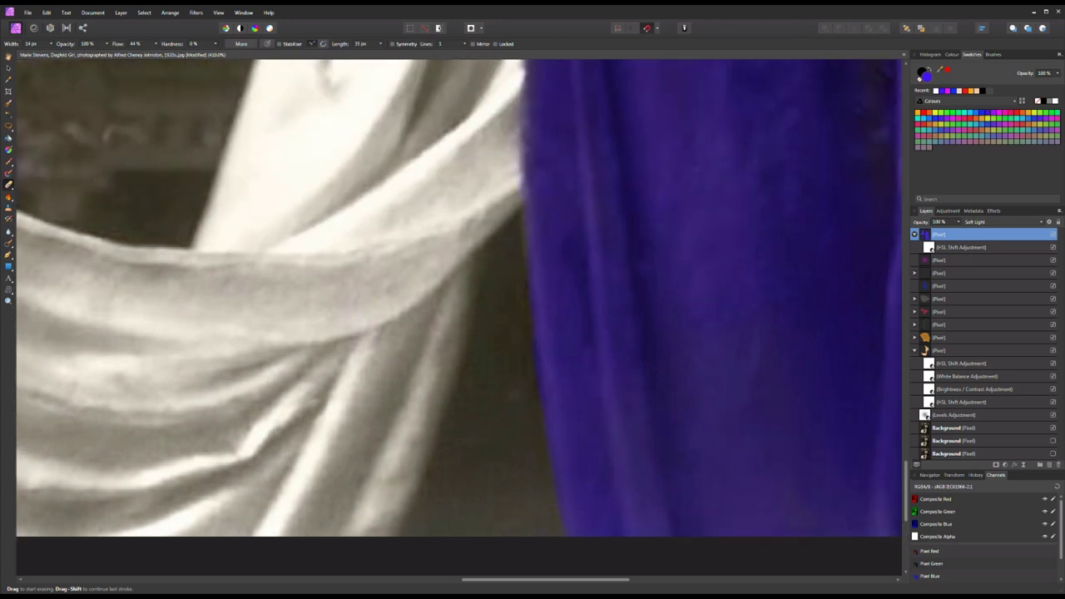
pyautogui.scroll(2, 457, 316)
pyautogui.scroll(-5, 457, 316)
pyautogui.scroll(5, 533, 183)
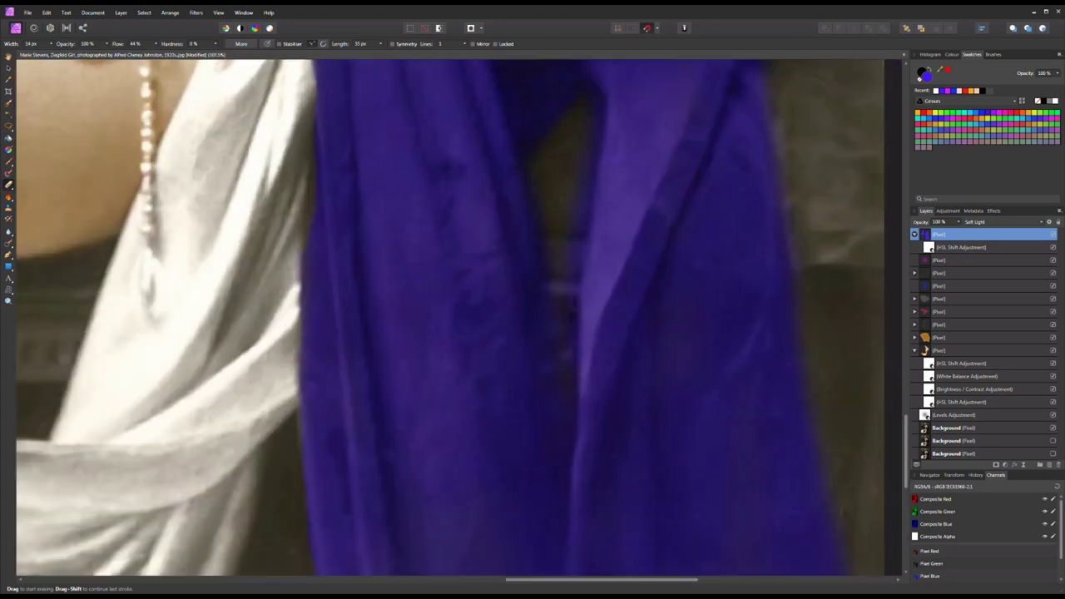
# - Erase the blue from the narrow backdrop gap between the two hanging robe folds, and switch to the freehand selection tool
pyautogui.moveTo(592, 204); pyautogui.dragTo(575, 353)
pyautogui.scroll(-2, 458, 317)
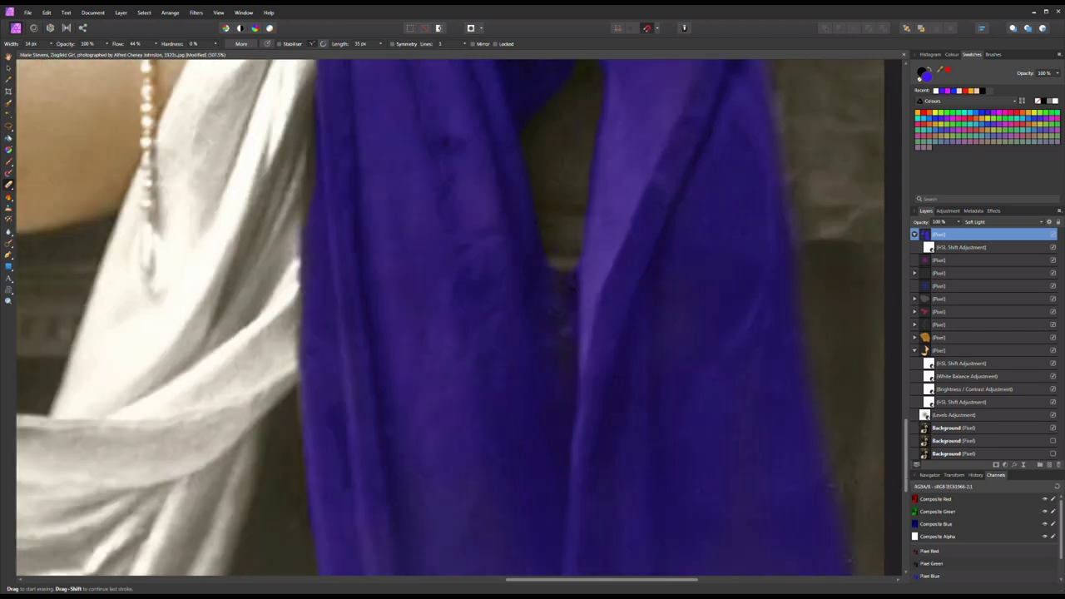
pyautogui.press('l')
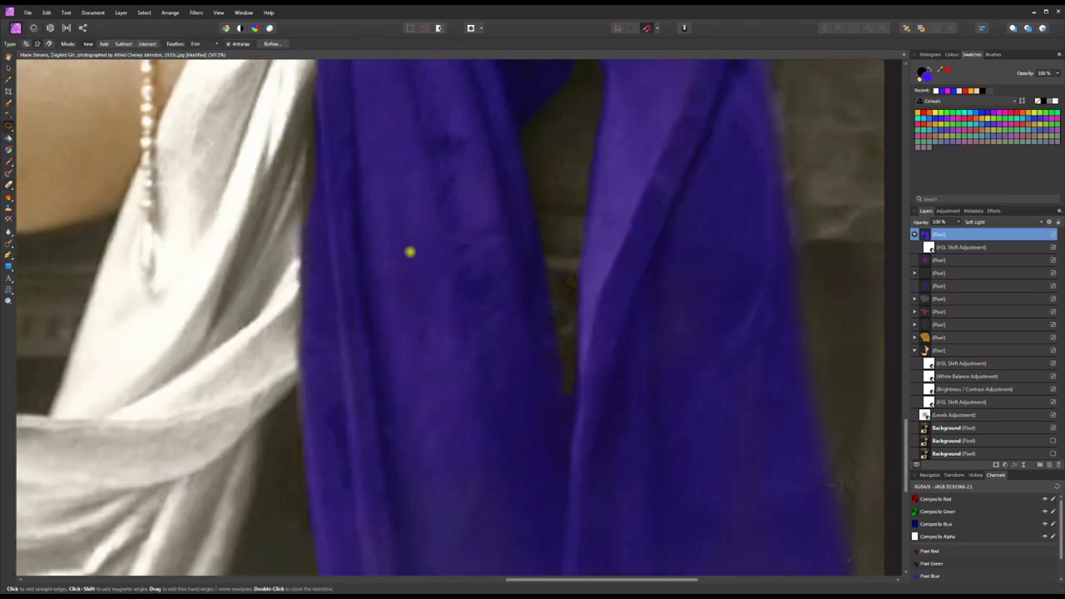
# - Outline the lower tip of the backdrop gap between the two hanging robe folds freehand and clear its blue
pyautogui.click(551, 308)
pyautogui.click(569, 436)
pyautogui.doubleClick(576, 241)
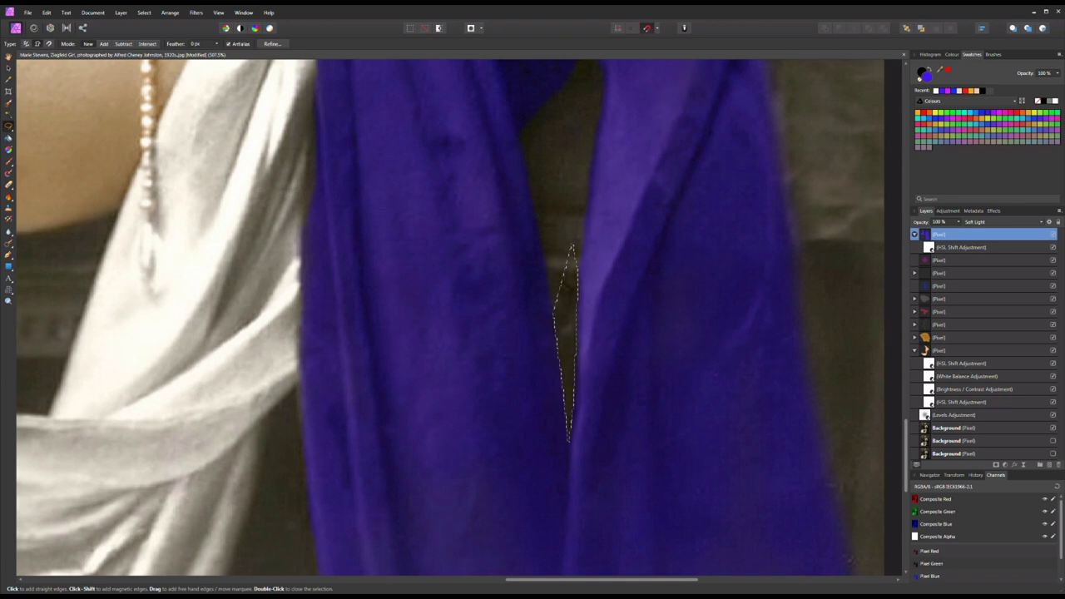
# - Clear the blue spill from the white drape along the blue patch beneath the thigh, using a freehand selection
pyautogui.scroll(-2, 576, 250)
pyautogui.scroll(2, 141, 237)
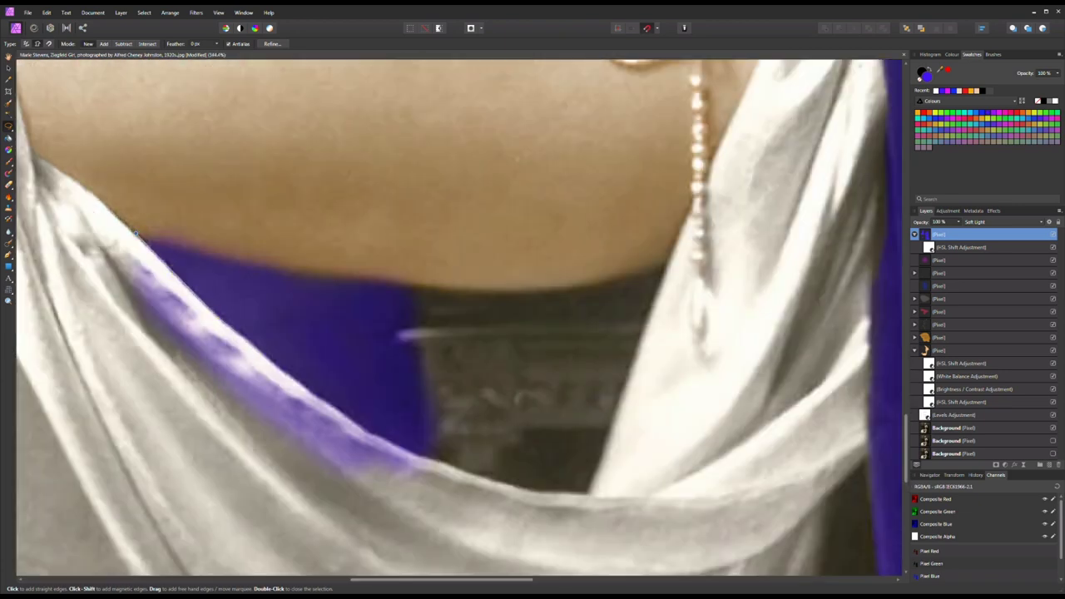
pyautogui.moveTo(333, 406); pyautogui.dragTo(407, 450)
pyautogui.press('Escape')
# - Outline the thigh's lower edge above the blue patch freehand, clear the blue spill from the skin, and drop the selection
pyautogui.click(122, 235)
pyautogui.click(332, 281)
pyautogui.click(434, 289)
pyautogui.press('Escape')
pyautogui.click(253, 244)
pyautogui.click(137, 236)
pyautogui.click(84, 208)
pyautogui.click(120, 146)
pyautogui.doubleClick(258, 175)
pyautogui.press('Escape')
# - Erase the blue fringe from the pale opening between the draped sleeve and the hanging robe
pyautogui.press('b')
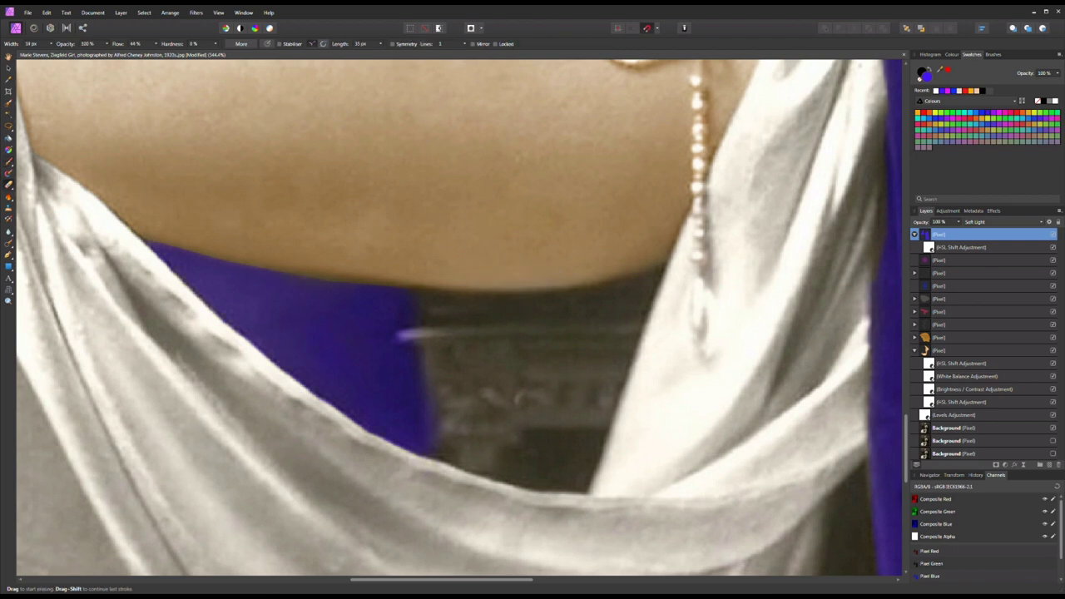
pyautogui.scroll(-5, 458, 316)
pyautogui.scroll(5, 457, 316)
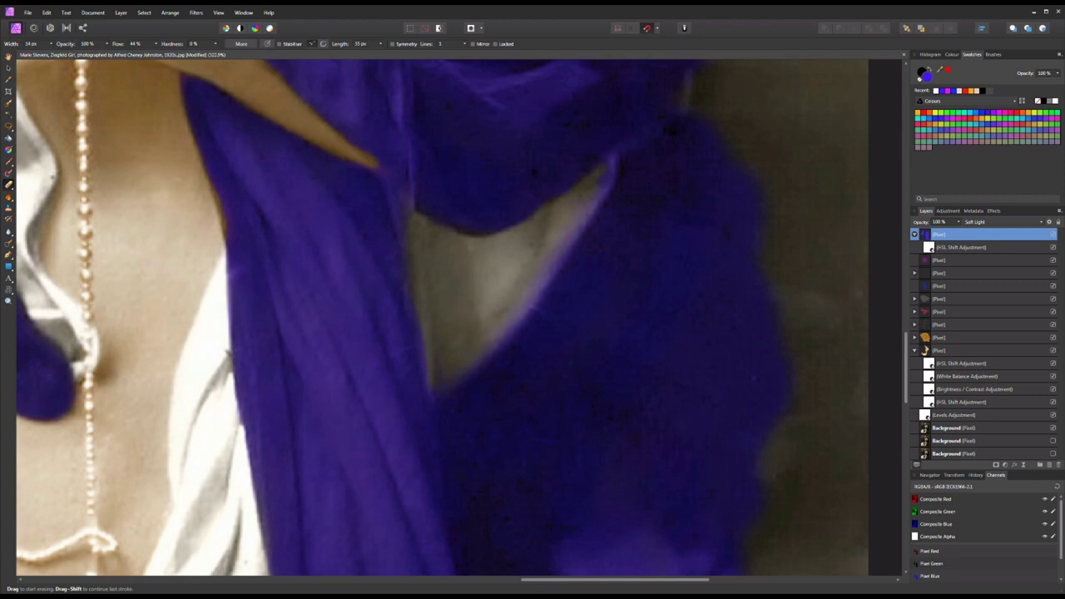
pyautogui.moveTo(605, 175); pyautogui.dragTo(562, 253)
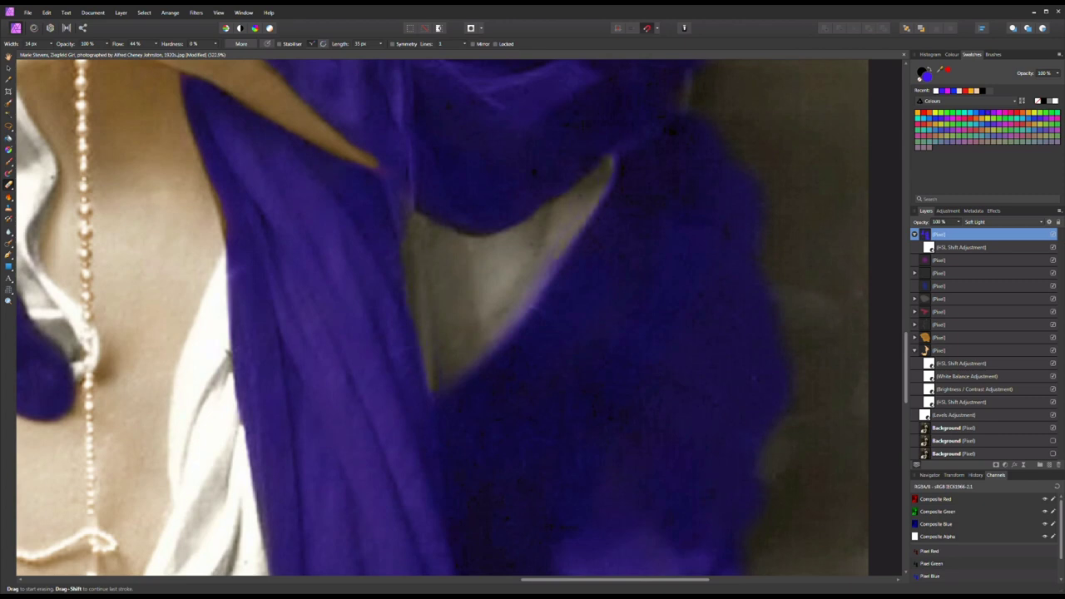
pyautogui.moveTo(503, 340); pyautogui.dragTo(559, 262)
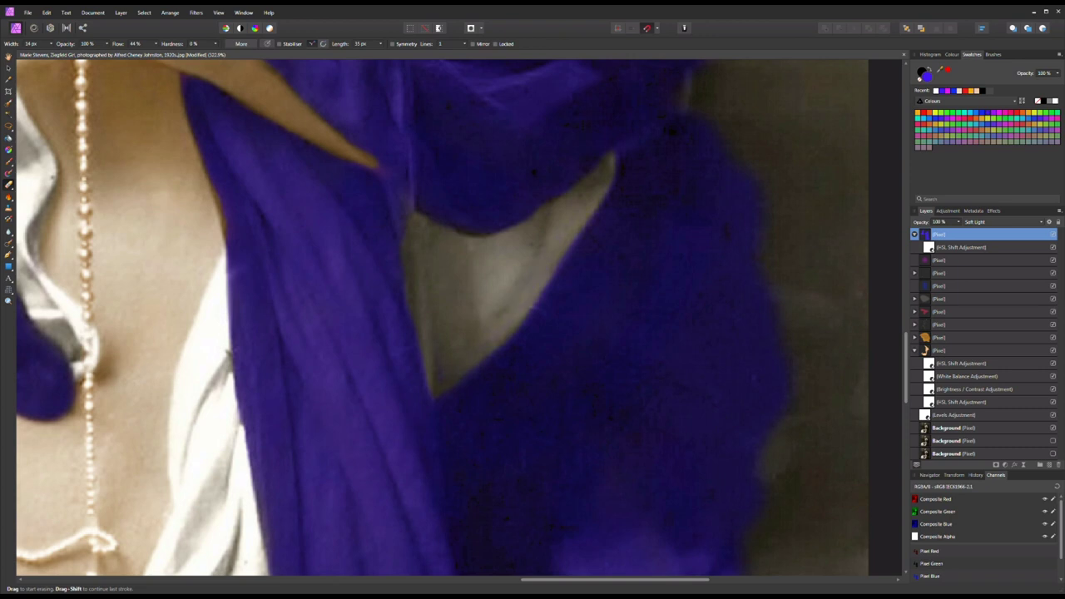
# - Outline the narrow end of the forearm where it meets the sleeve and clear the blue from its skin
pyautogui.scroll(4, 684, 223)
pyautogui.scroll(2, 610, 293)
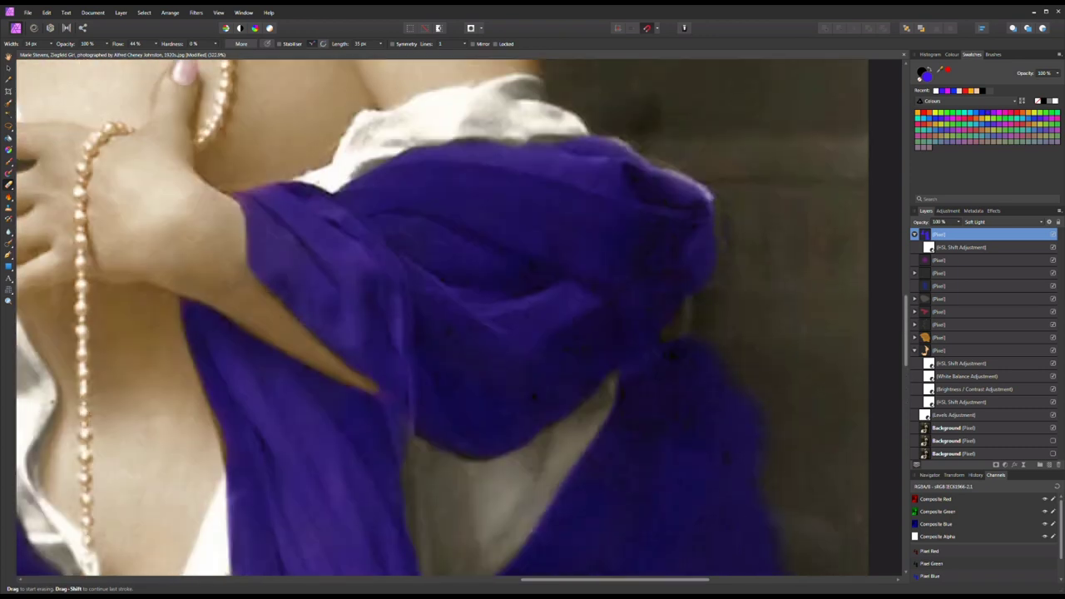
pyautogui.press('l')
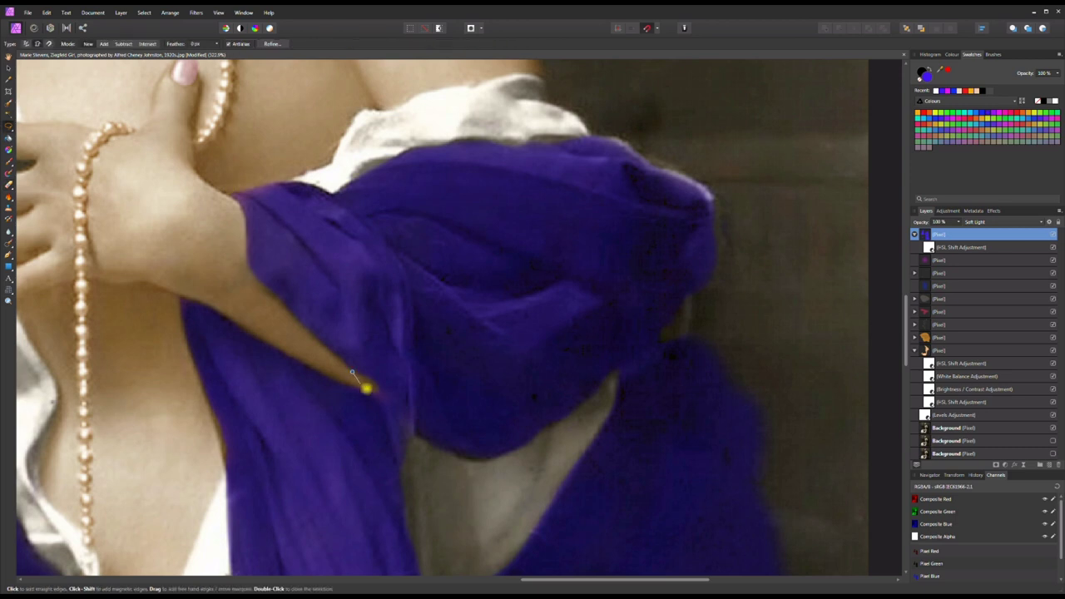
pyautogui.scroll(-5, 357, 378)
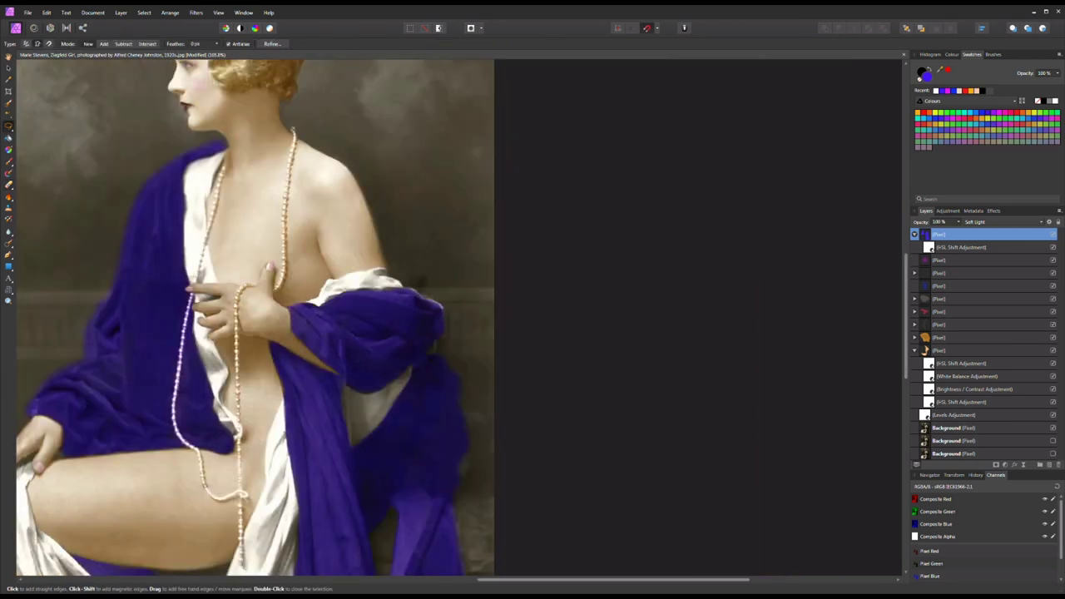
pyautogui.scroll(5, 353, 408)
# - Erase the blue spill from the backdrop along the outer edge of the hanging robe
pyautogui.press('e')
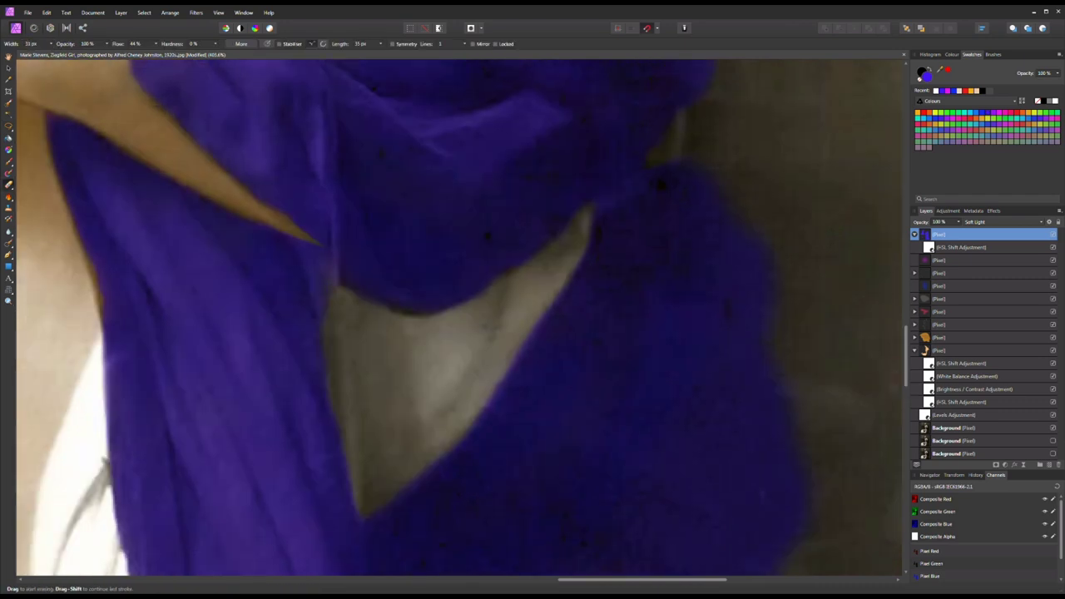
pyautogui.scroll(-1, 458, 316)
pyautogui.scroll(-3, 457, 316)
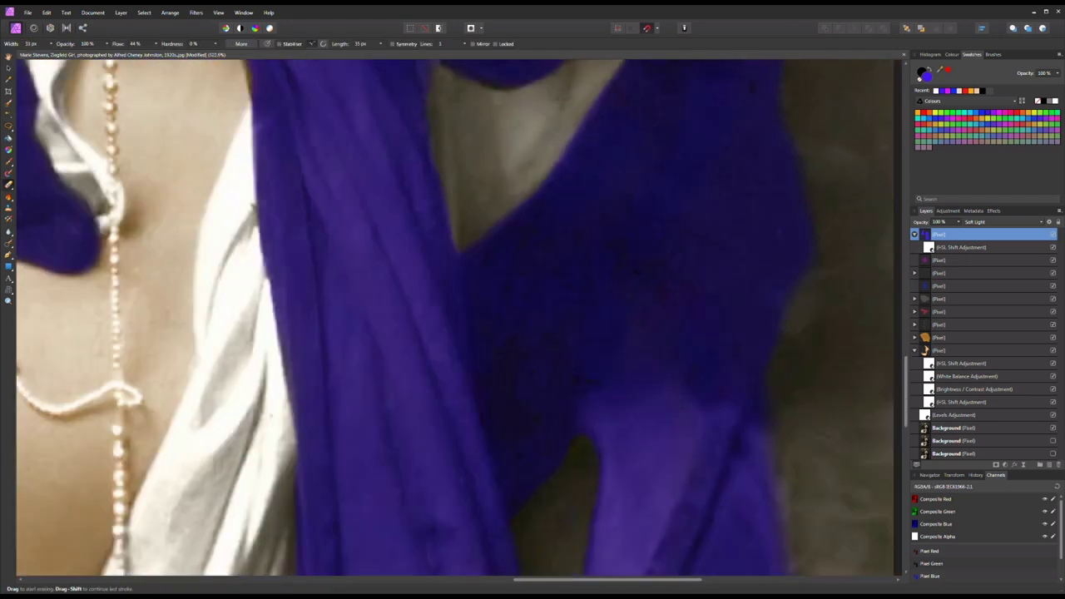
pyautogui.scroll(-6, 454, 316)
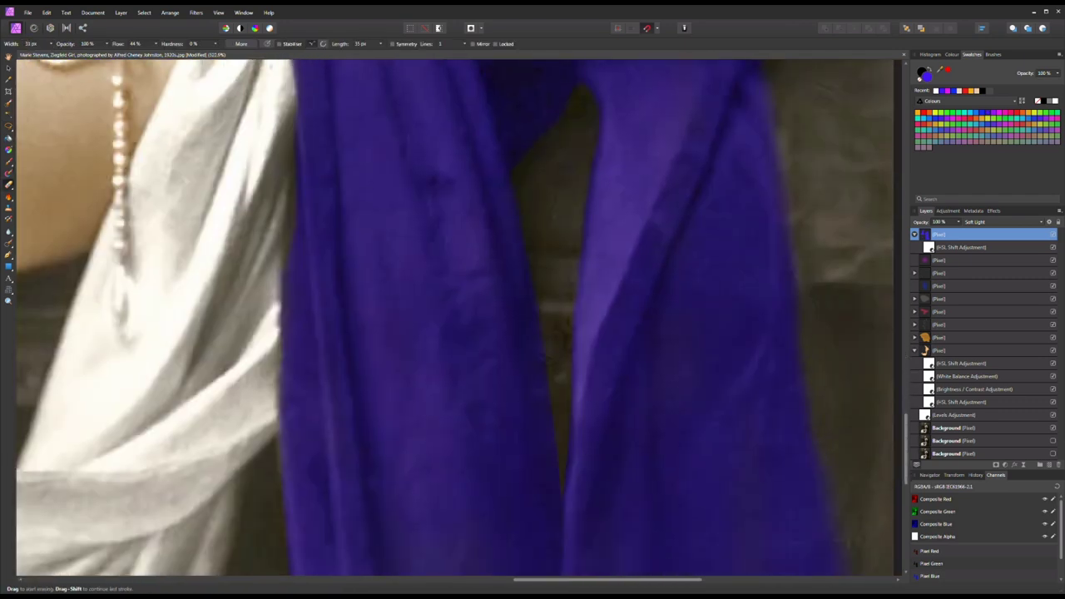
pyautogui.scroll(-2, 454, 316)
pyautogui.scroll(-5, 454, 316)
# - Erase the blue spill from the backdrop along the covered shoulder and down the outer edge of the resting arm's sleeve
pyautogui.scroll(3, 455, 316)
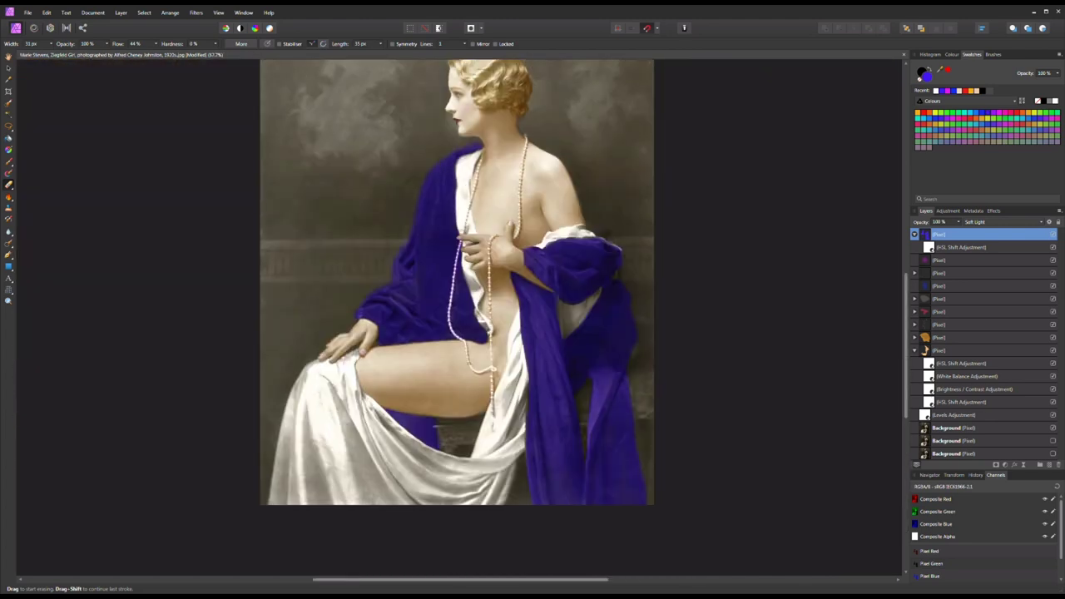
pyautogui.scroll(5, 454, 316)
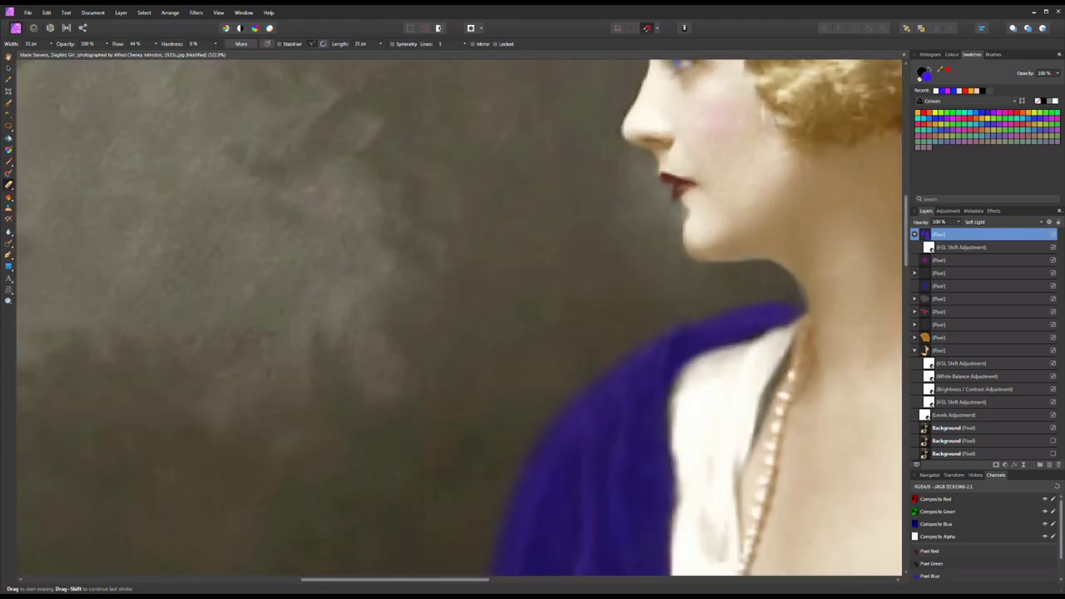
pyautogui.scroll(-2, 459, 317)
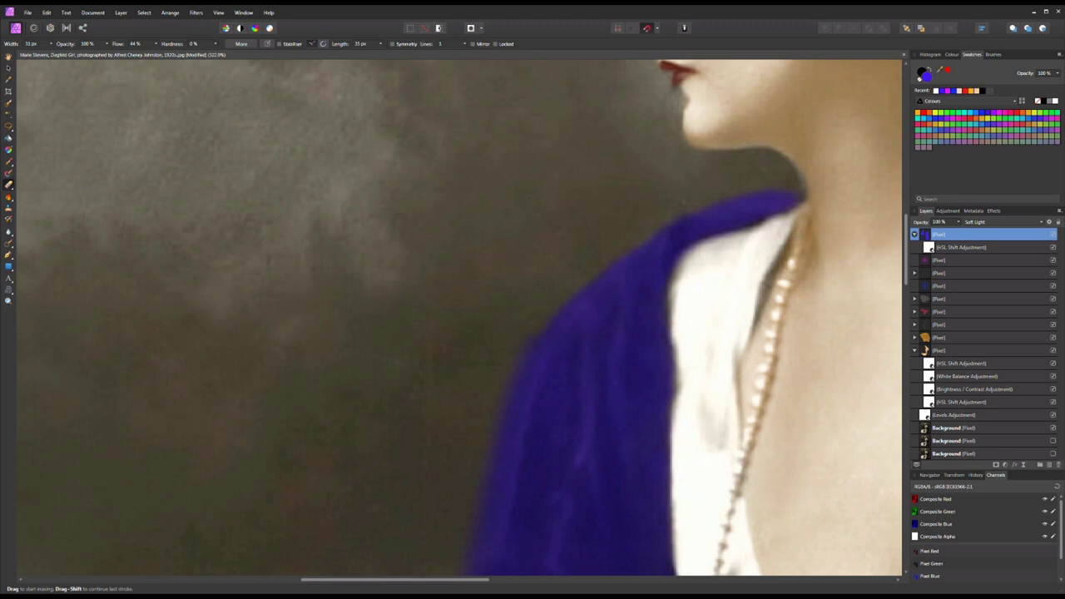
pyautogui.scroll(-4, 459, 317)
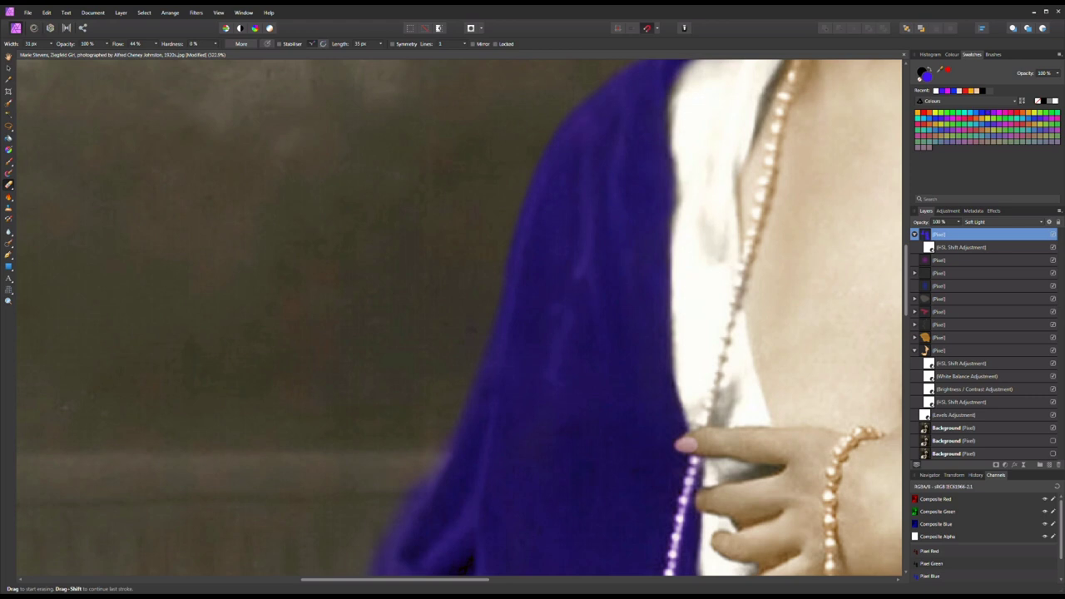
pyautogui.scroll(-5, 459, 317)
pyautogui.moveTo(382, 301); pyautogui.dragTo(369, 381)
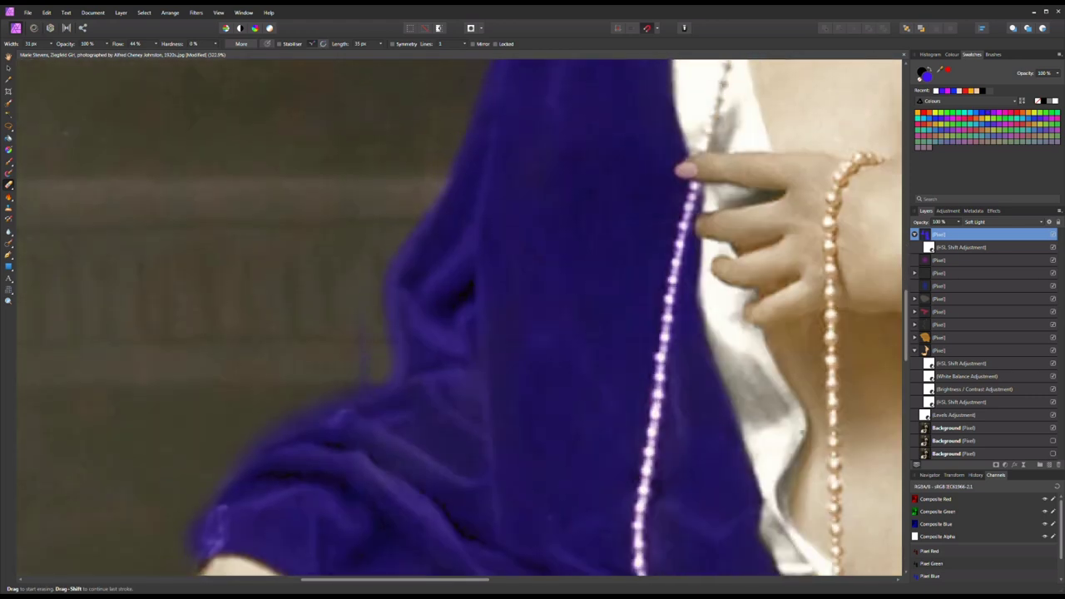
pyautogui.scroll(-2, 458, 317)
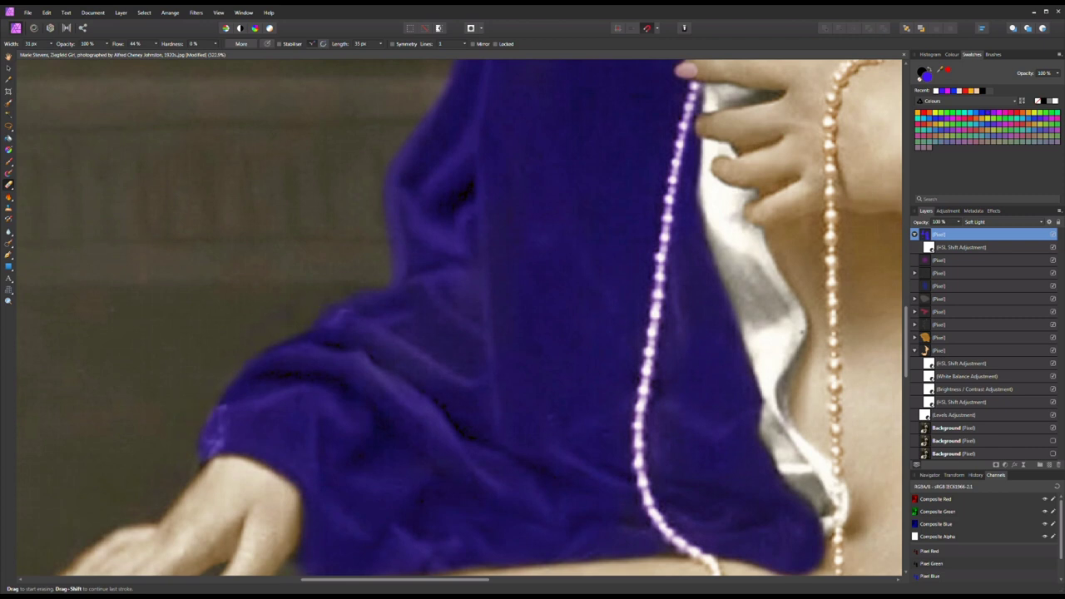
pyautogui.scroll(-5, 476, 335)
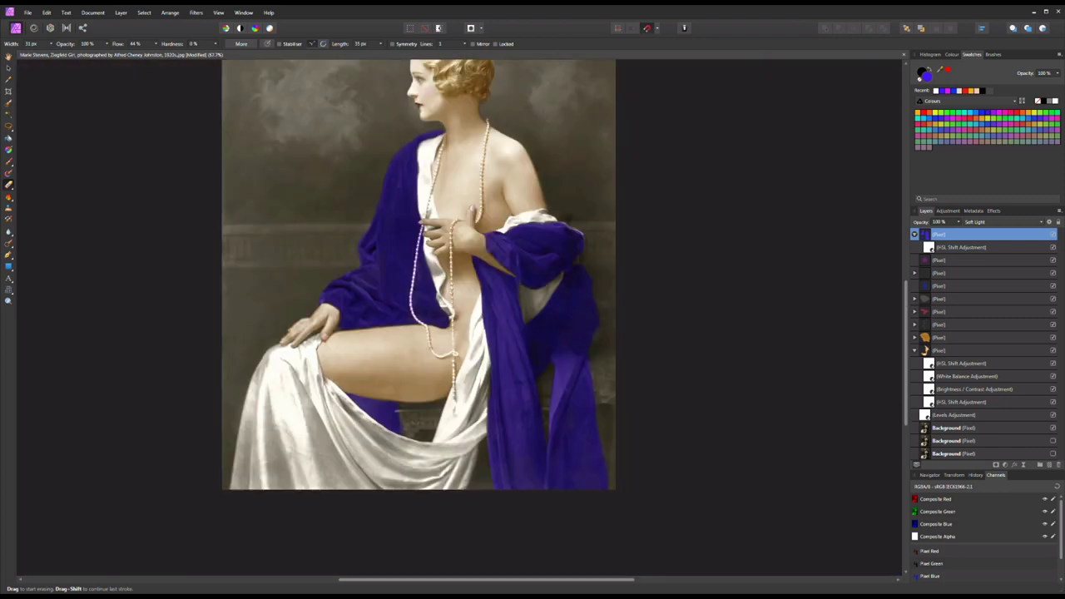
# - Outline the upper part of the blue cuff beside the raised wrist freehand and make the skin colour layer active
pyautogui.scroll(5, 476, 335)
pyautogui.scroll(-4, 476, 335)
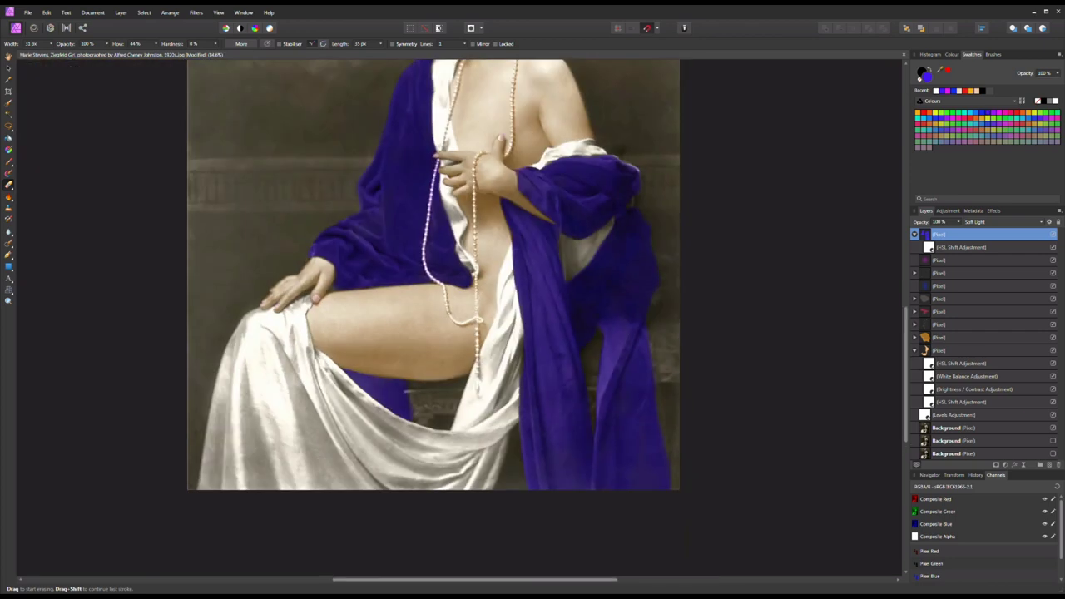
pyautogui.scroll(7, 357, 133)
pyautogui.press('l')
pyautogui.moveTo(532, 180)
pyautogui.mouseDown()
pyautogui.moveTo(495, 177)
pyautogui.moveTo(451, 212)
pyautogui.moveTo(540, 181)
pyautogui.mouseUp()
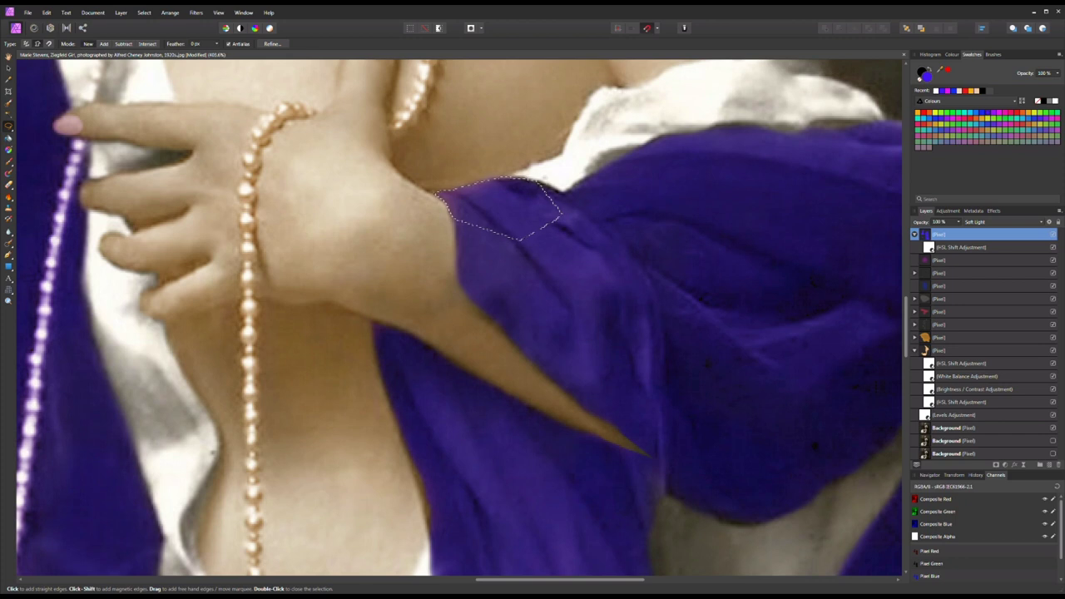
pyautogui.click(956, 350)
pyautogui.hotkey('ctrl', '0')
# - Apply a Gaussian Blur with a 0.2 px radius to the blue robe's colour layer
pyautogui.click(957, 234)
pyautogui.click(196, 12)
pyautogui.click(316, 41)
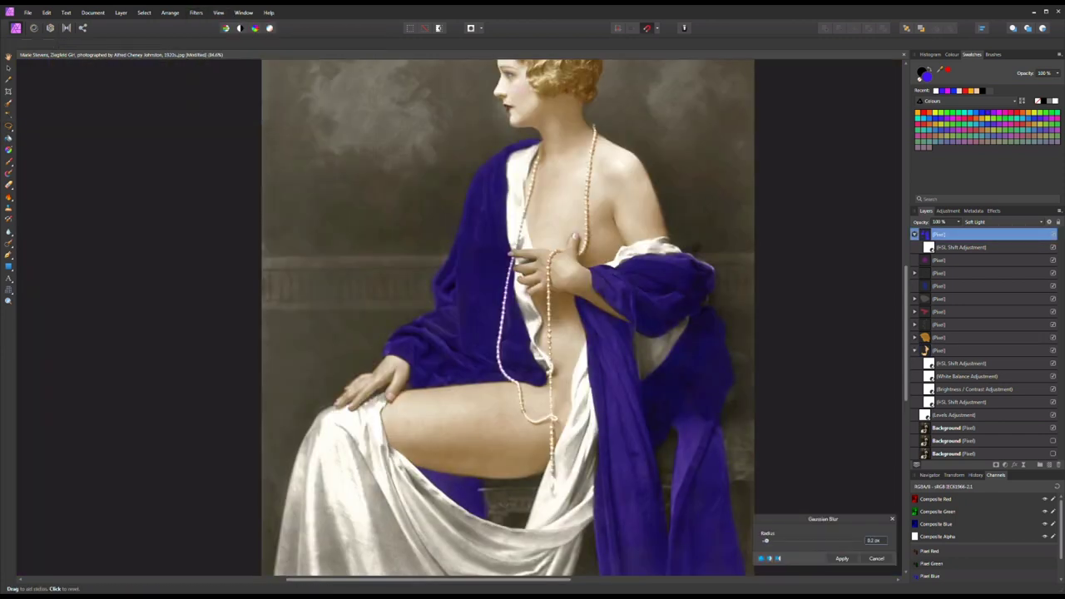
pyautogui.press('Return')
# - Shift the robe's HSL adjustment towards a deeper navy blue and hide the Levels adjustment
pyautogui.hotkey('ctrl', 'u')
pyautogui.moveTo(292, 395); pyautogui.dragTo(313, 423)
pyautogui.click(1052, 414)
pyautogui.click(388, 267)
pyautogui.hotkey('ctrl', '-')
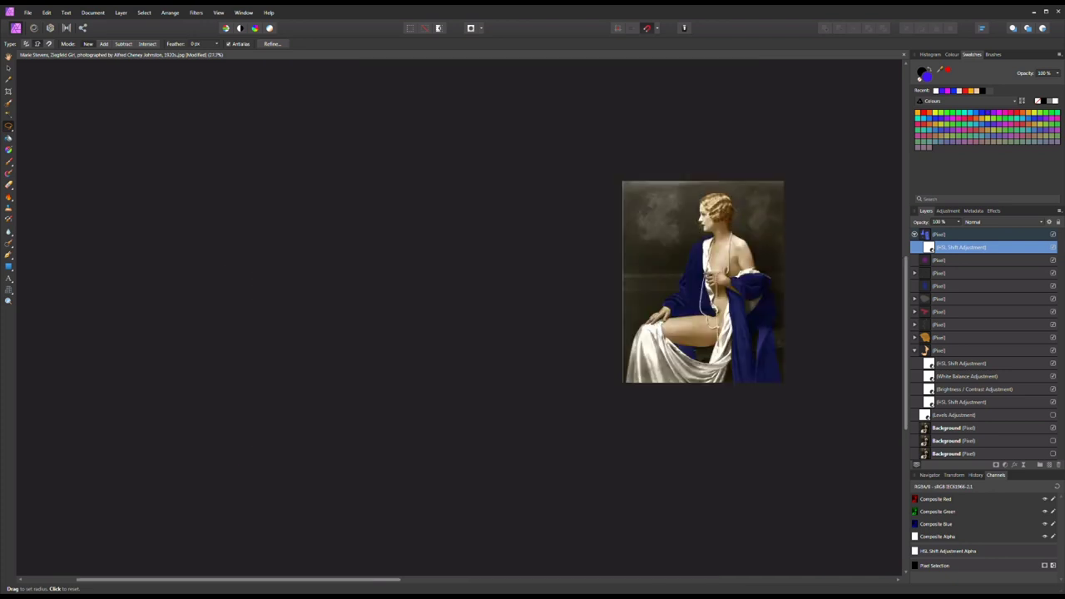
# - Duplicate the skin colour layer without its adjustments and add an HSL adjustment above it with a 23% saturation shift
pyautogui.hotkey('ctrl', 'shift', 'n')
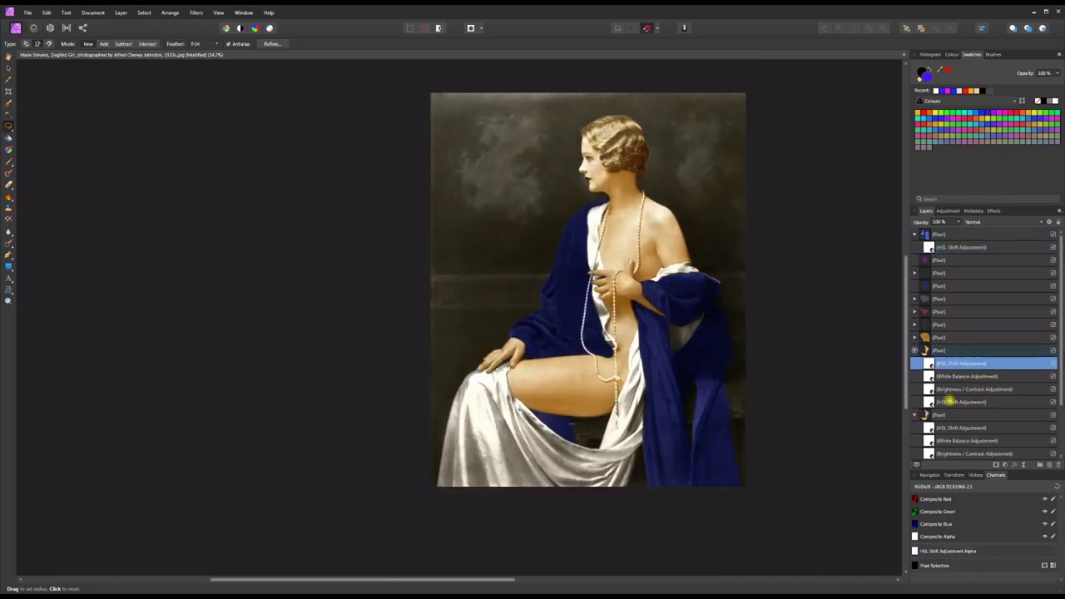
pyautogui.click(1005, 465)
pyautogui.click(994, 242)
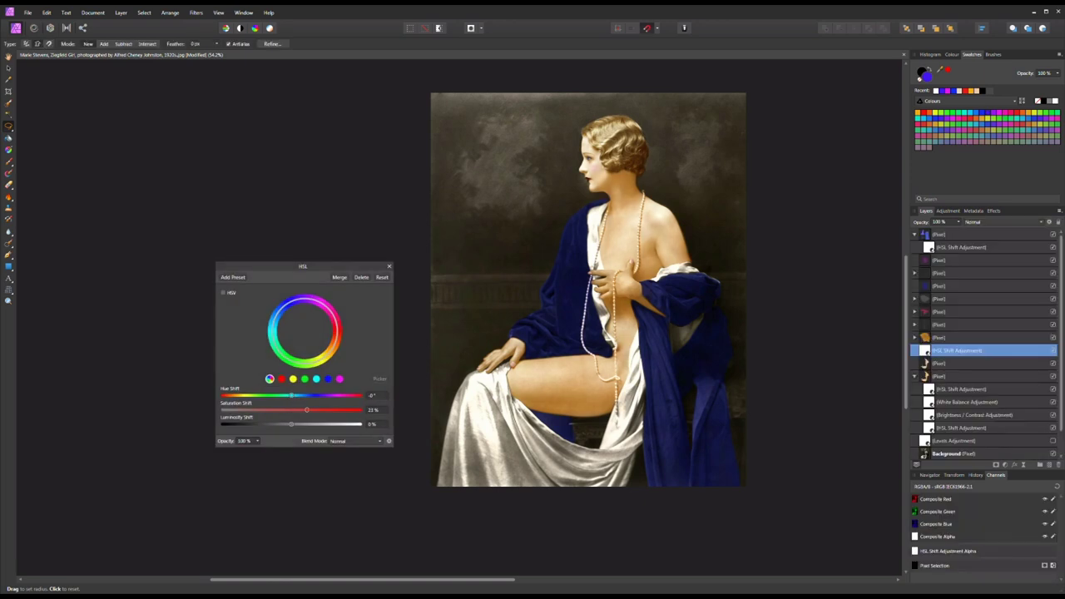
# - Clip the new HSL adjustment to the duplicated skin layer and fine-tune its sliders
pyautogui.moveTo(291, 423); pyautogui.dragTo(281, 424)
pyautogui.moveTo(956, 351); pyautogui.dragTo(957, 364)
pyautogui.moveTo(301, 409)
pyautogui.mouseDown()
pyautogui.moveTo(279, 409)
pyautogui.moveTo(290, 423)
pyautogui.moveTo(299, 395)
pyautogui.mouseUp()
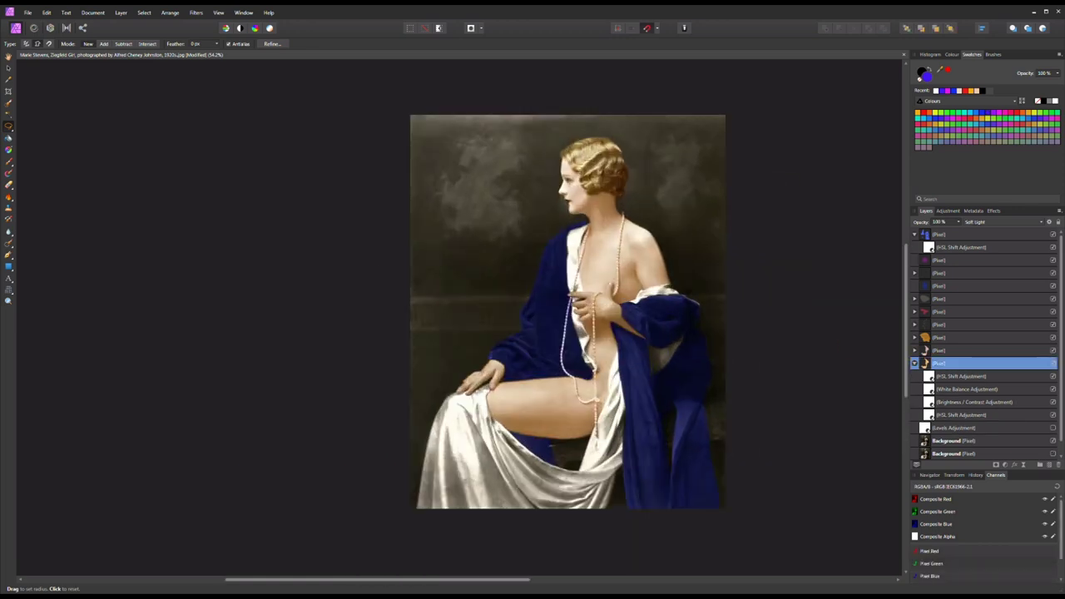
# - Set the hue shift of the robe layer's HSL adjustment to about 12.5° for a more violet blue
pyautogui.doubleClick(929, 247)
pyautogui.moveTo(291, 396)
pyautogui.mouseDown()
pyautogui.moveTo(346, 395)
pyautogui.moveTo(272, 395)
pyautogui.moveTo(293, 395)
pyautogui.mouseUp()
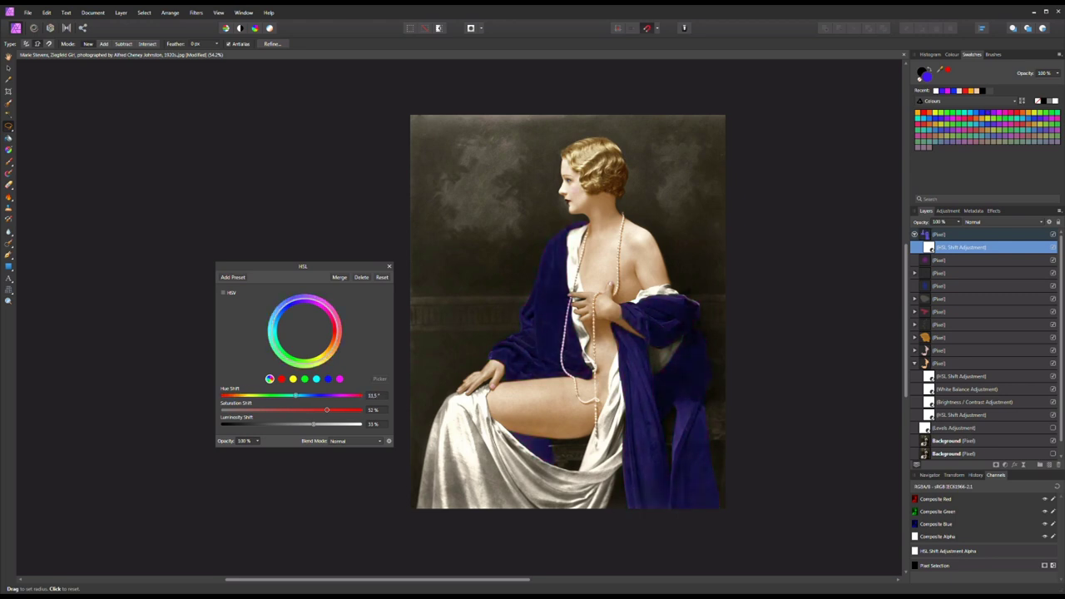
pyautogui.click(389, 266)
# - Add a new pixel layer directly above the visible Background layer and set its blend mode to Soft Light
pyautogui.scroll(-1, 981, 374)
pyautogui.click(965, 427)
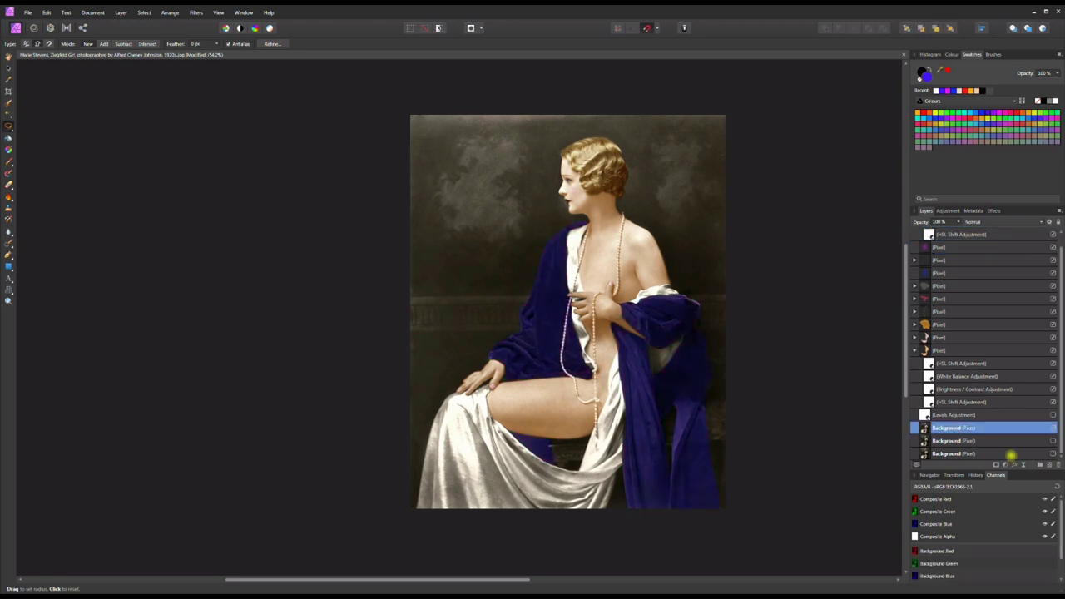
pyautogui.click(915, 350)
pyautogui.click(1047, 465)
pyautogui.click(1002, 222)
pyautogui.click(990, 274)
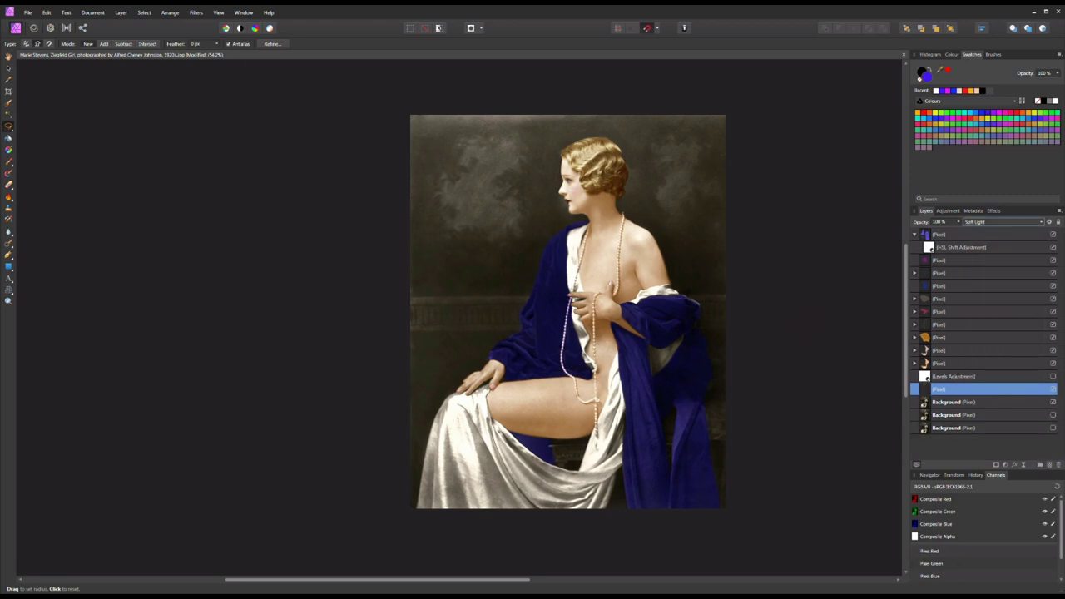
# - Outline the upper backdrop freehand across the full photo width, from the photo's top down to the wall ledge
pyautogui.click(406, 297)
pyautogui.scroll(3, 406, 297)
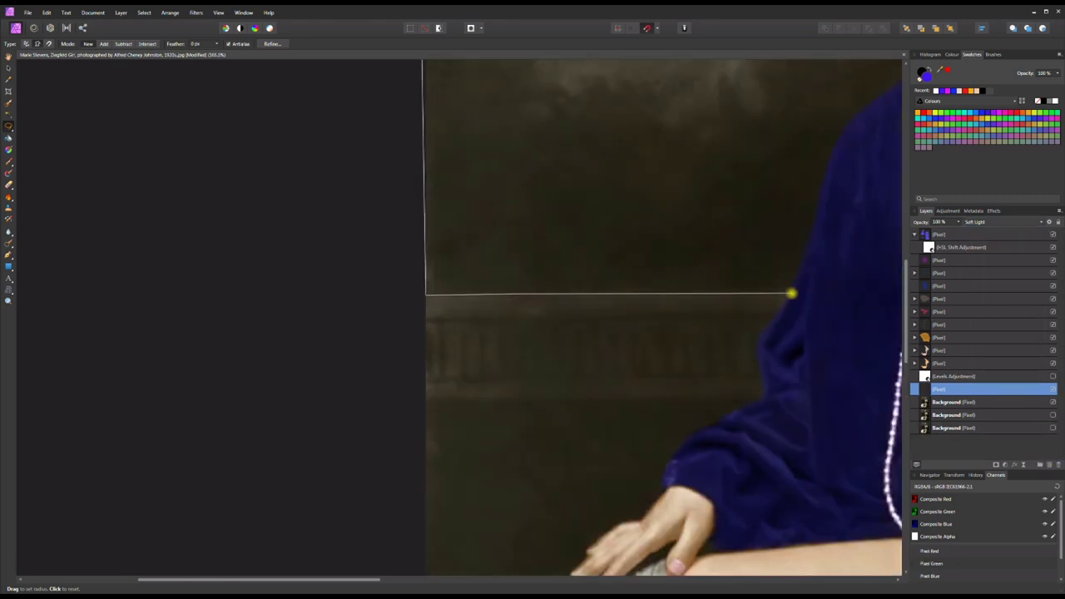
pyautogui.scroll(-4, 513, 278)
pyautogui.scroll(4, 666, 303)
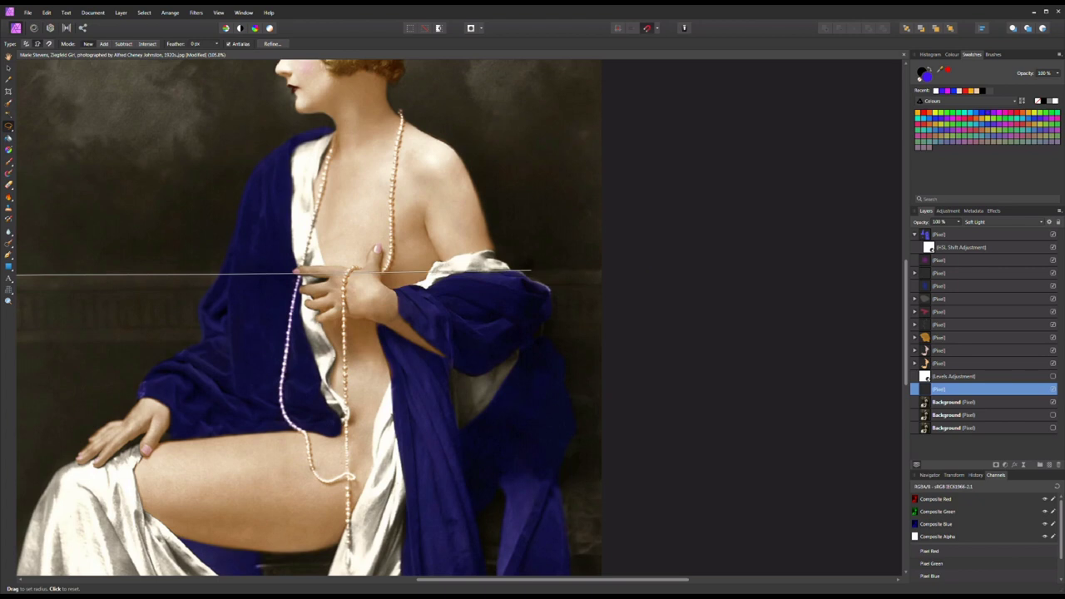
pyautogui.scroll(-4, 623, 252)
pyautogui.click(638, 274)
pyautogui.click(638, 158)
pyautogui.doubleClick(488, 152)
# - Flood fill the selected upper backdrop with a golden tan on the new Soft Light layer
pyautogui.press('g')
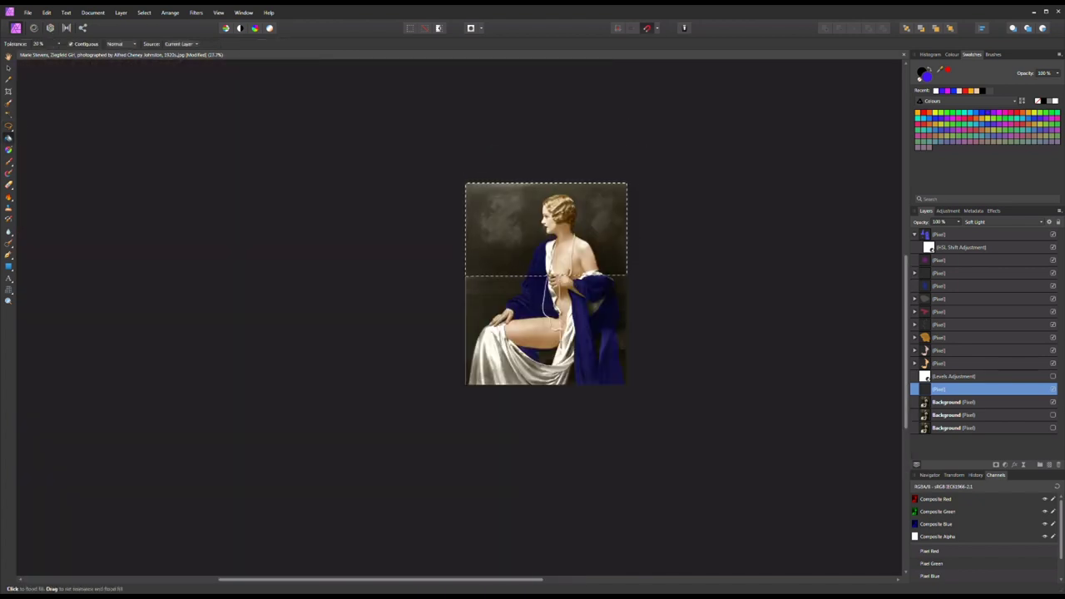
pyautogui.scroll(1, 460, 203)
pyautogui.click(647, 301)
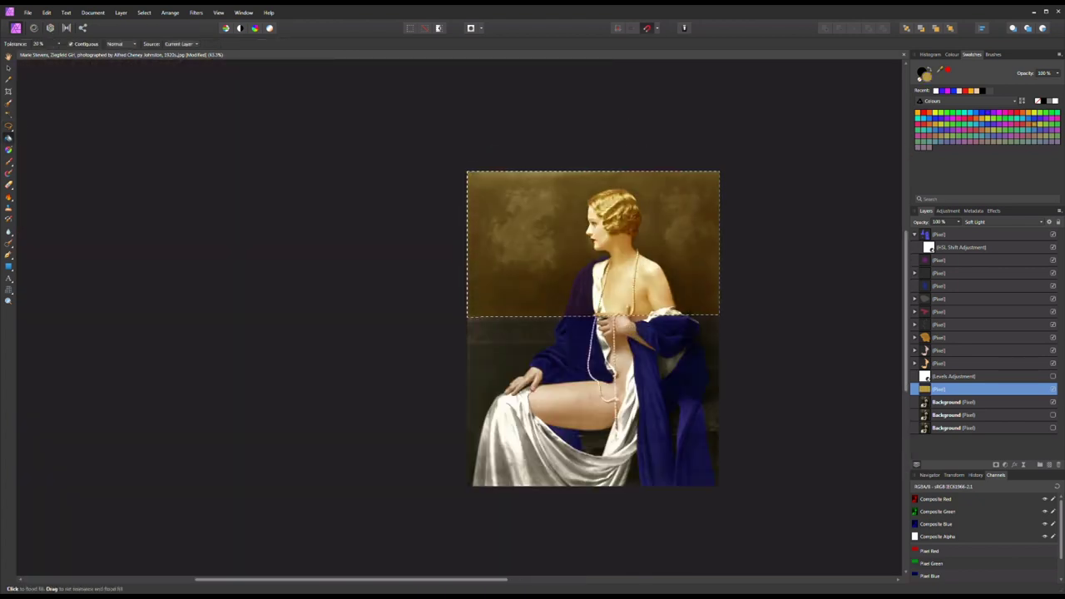
# - Outline the lower backdrop beneath the wall's ornamental band, beside the resting arm and the white drape
pyautogui.click(8, 126)
pyautogui.scroll(3, 472, 371)
pyautogui.click(485, 317)
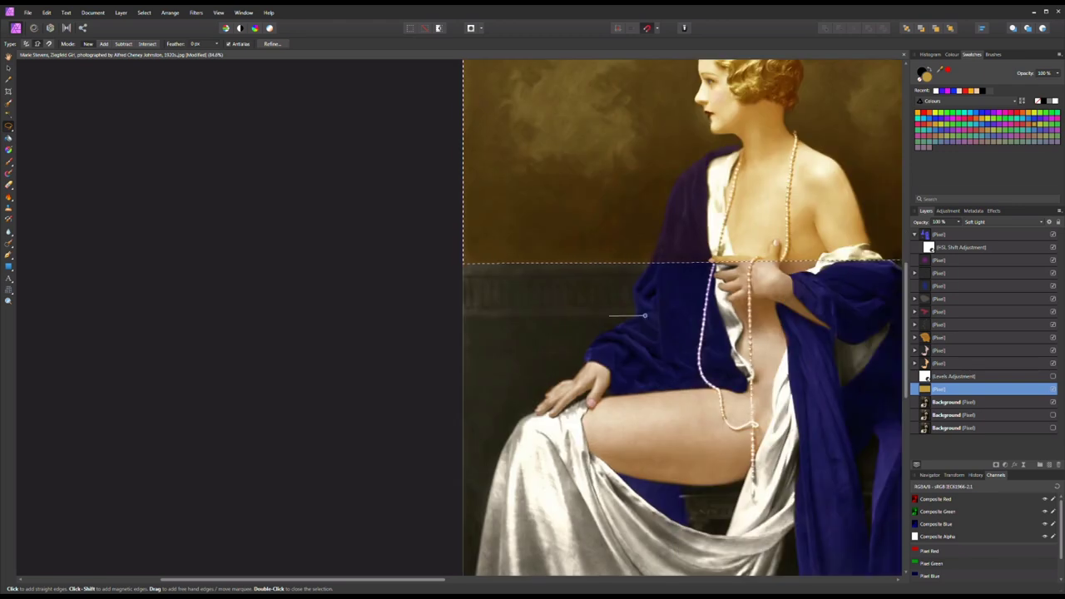
pyautogui.scroll(-3, 485, 317)
pyautogui.click(452, 219)
pyautogui.click(451, 528)
pyautogui.click(518, 326)
pyautogui.doubleClick(624, 228)
# - Flood fill the selected lower backdrop with the same golden tan
pyautogui.press('g')
pyautogui.click(481, 265)
pyautogui.scroll(-4, 481, 265)
pyautogui.scroll(3, 480, 264)
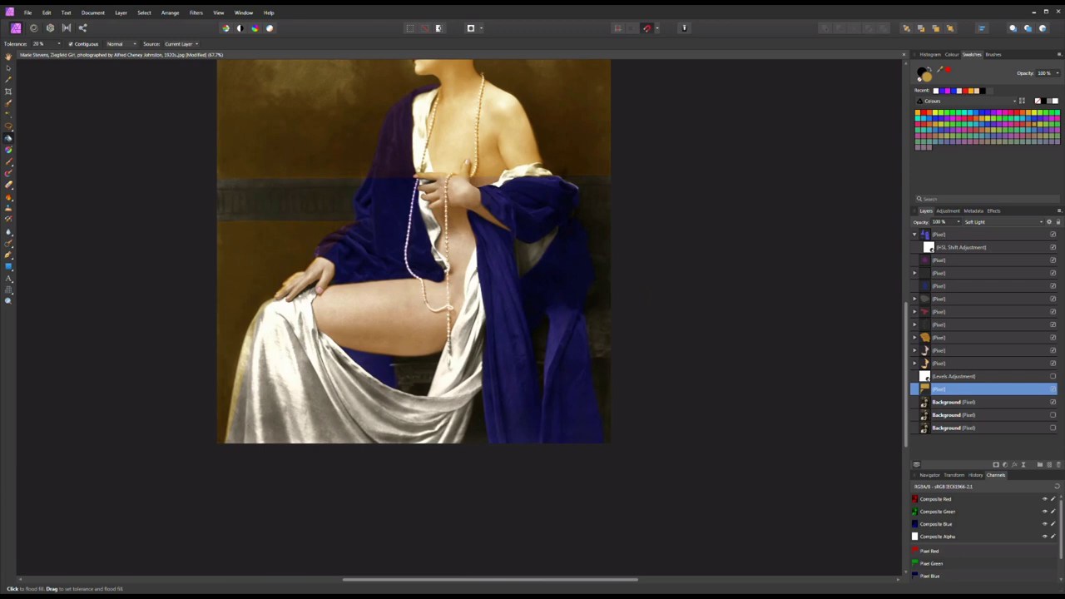
# - Outline the figure along the robe, chin and shoulder, and clear the backdrop tint from the enclosed area
pyautogui.scroll(3, 466, 250)
pyautogui.press('l')
pyautogui.click(363, 225)
pyautogui.click(404, 114)
pyautogui.scroll(2, 404, 114)
pyautogui.click(443, 149)
pyautogui.scroll(2, 466, 208)
pyautogui.click(499, 179)
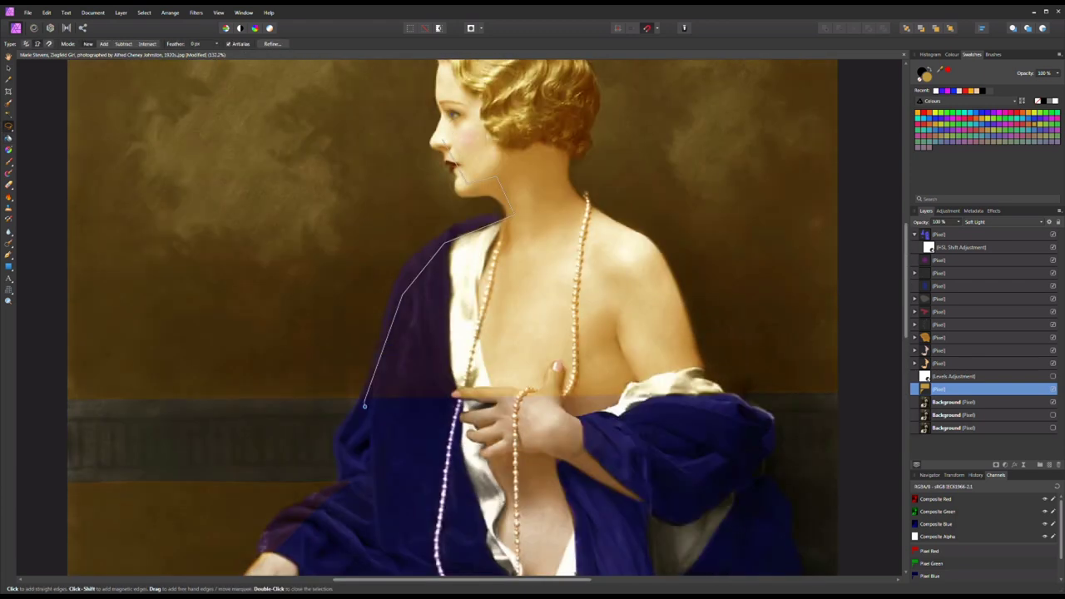
pyautogui.scroll(2, 500, 250)
pyautogui.moveTo(582, 158)
pyautogui.mouseDown()
pyautogui.moveTo(574, 287)
pyautogui.moveTo(677, 388)
pyautogui.moveTo(736, 498)
pyautogui.mouseUp()
pyautogui.doubleClick(582, 503)
# - Add an HSL adjustment to the backdrop tint with hue about -9°, saturation 33% and luminosity -6%
pyautogui.hotkey('ctrl', '0')
pyautogui.click(1008, 463)
pyautogui.click(986, 264)
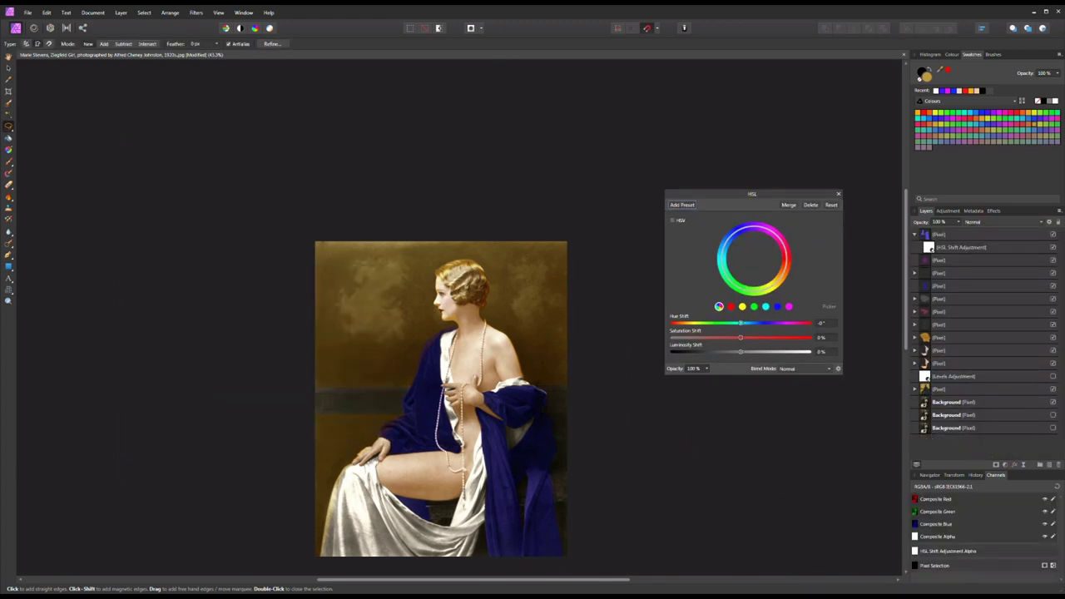
pyautogui.moveTo(741, 322); pyautogui.dragTo(767, 337)
pyautogui.moveTo(680, 323); pyautogui.dragTo(785, 323)
pyautogui.moveTo(724, 323); pyautogui.dragTo(737, 351)
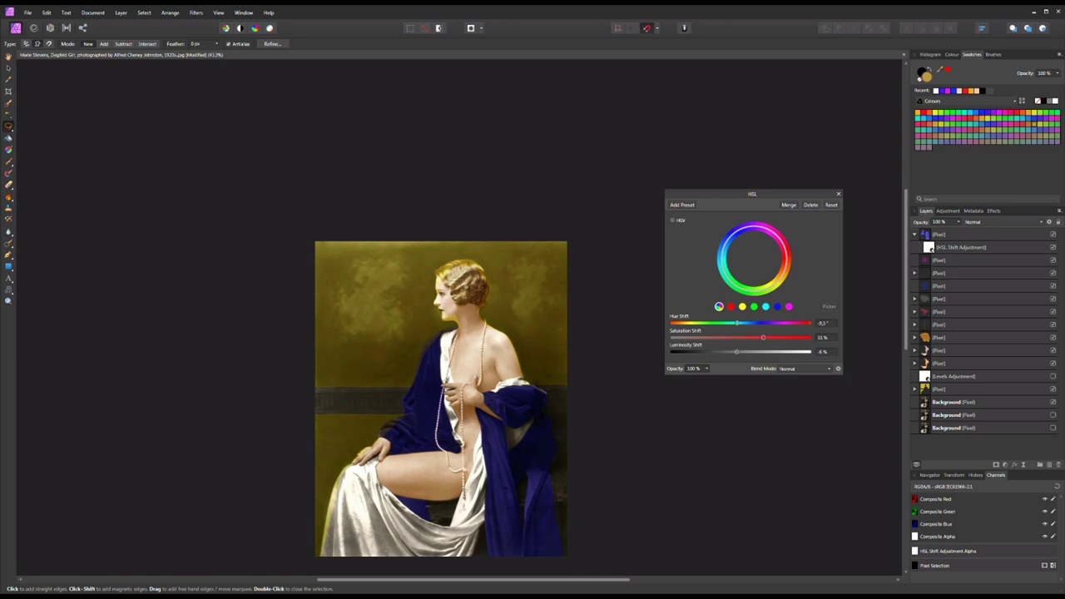
pyautogui.click(838, 194)
# - Flood fill the wall's ornamental band and the neighbouring untinted backdrop on the tint layer
pyautogui.scroll(4, 374, 395)
pyautogui.press('g')
pyautogui.click(344, 364)
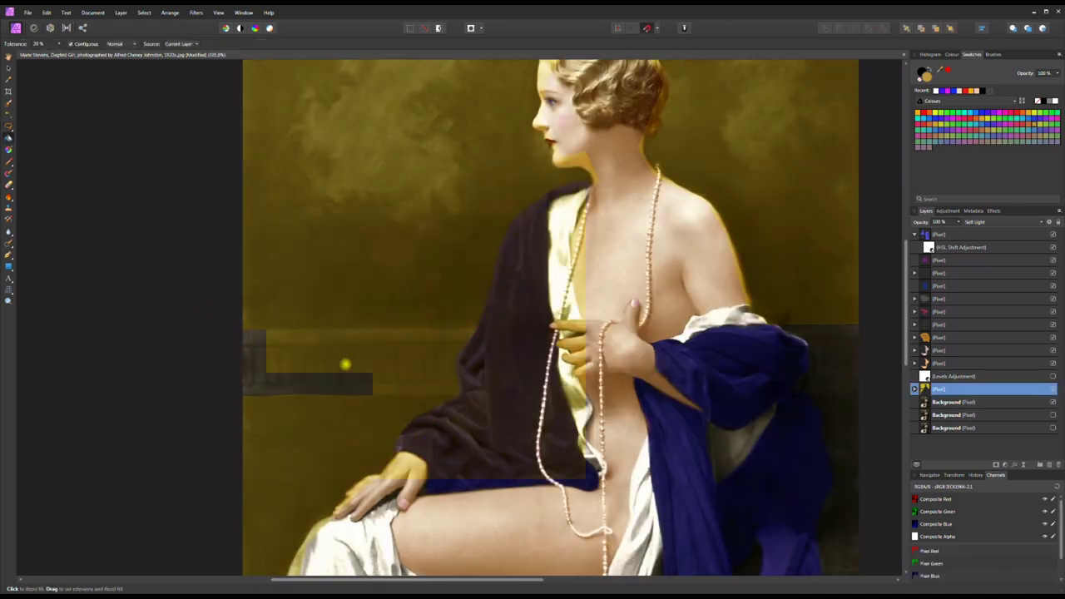
pyautogui.click(379, 298)
# - Flood select the remaining untinted gaps around the figure on the backdrop tint layer at 20% tolerance
pyautogui.scroll(-5, 379, 299)
pyautogui.press('w')
pyautogui.click(349, 250)
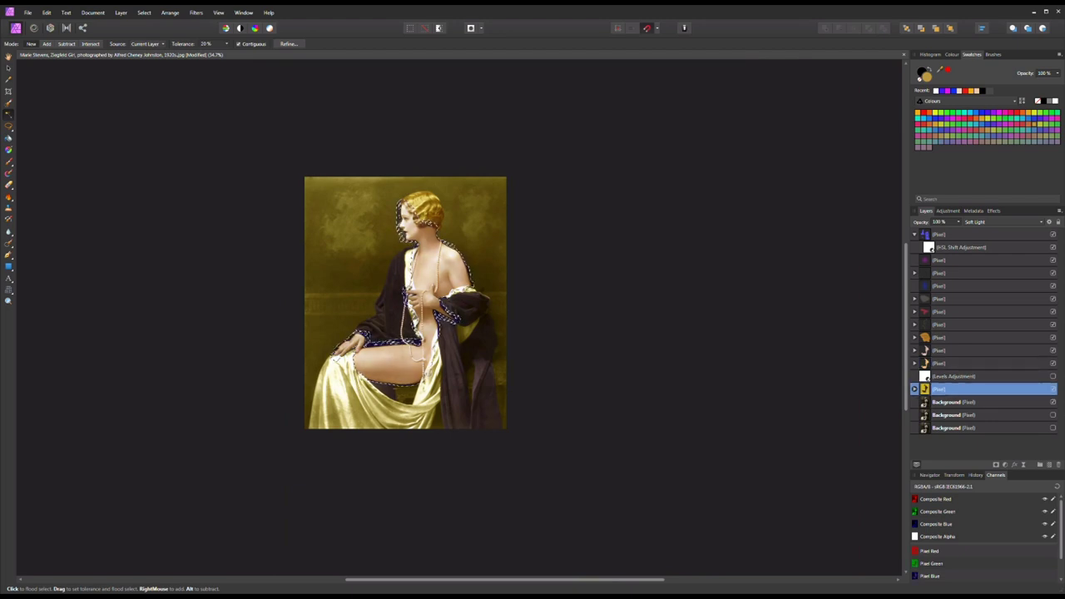
pyautogui.scroll(5, 396, 336)
pyautogui.scroll(3, 357, 499)
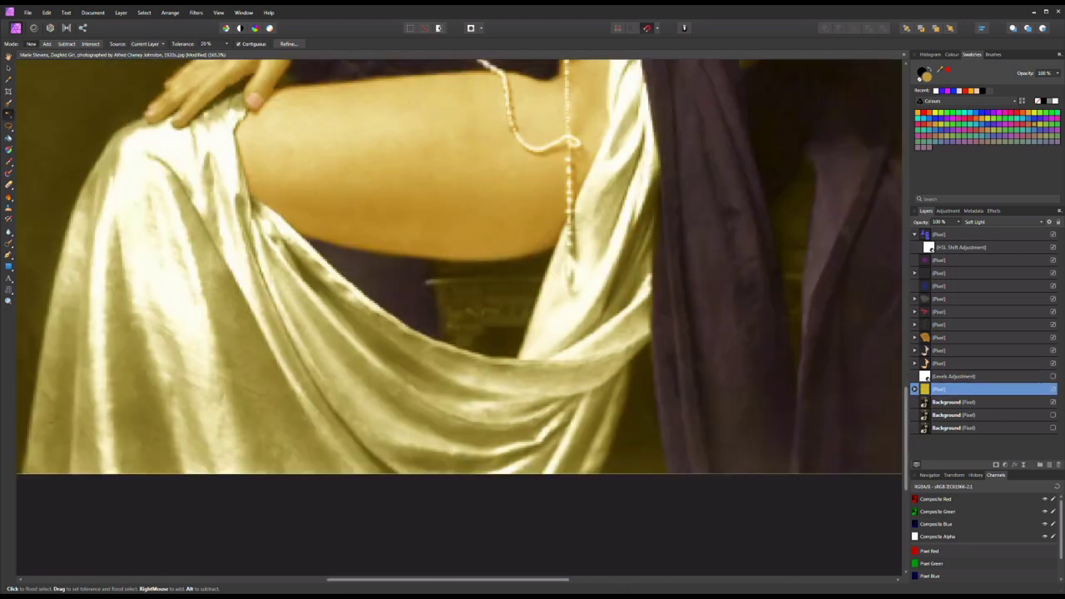
# - Outline the dark stool area beneath the thigh, between the drape's folds, on the blue robe's colour layer
pyautogui.click(982, 234)
pyautogui.scroll(3, 302, 421)
pyautogui.press('l')
pyautogui.click(420, 232)
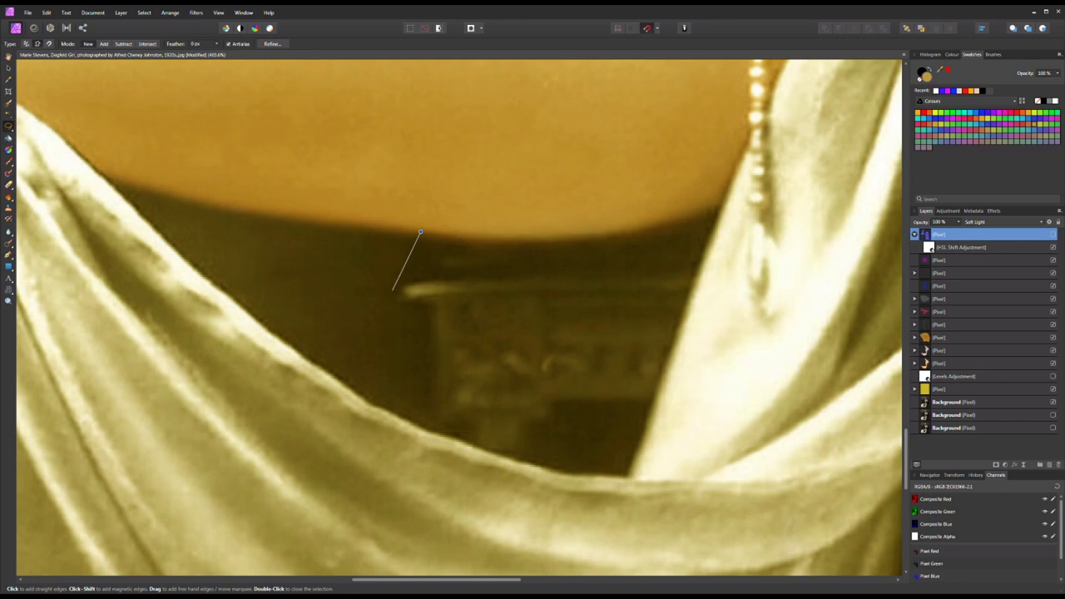
pyautogui.scroll(4, 393, 290)
pyautogui.click(387, 285)
pyautogui.click(409, 309)
pyautogui.click(545, 361)
pyautogui.scroll(-5, 545, 361)
pyautogui.click(749, 489)
pyautogui.click(785, 246)
pyautogui.doubleClick(636, 247)
pyautogui.scroll(-5, 657, 254)
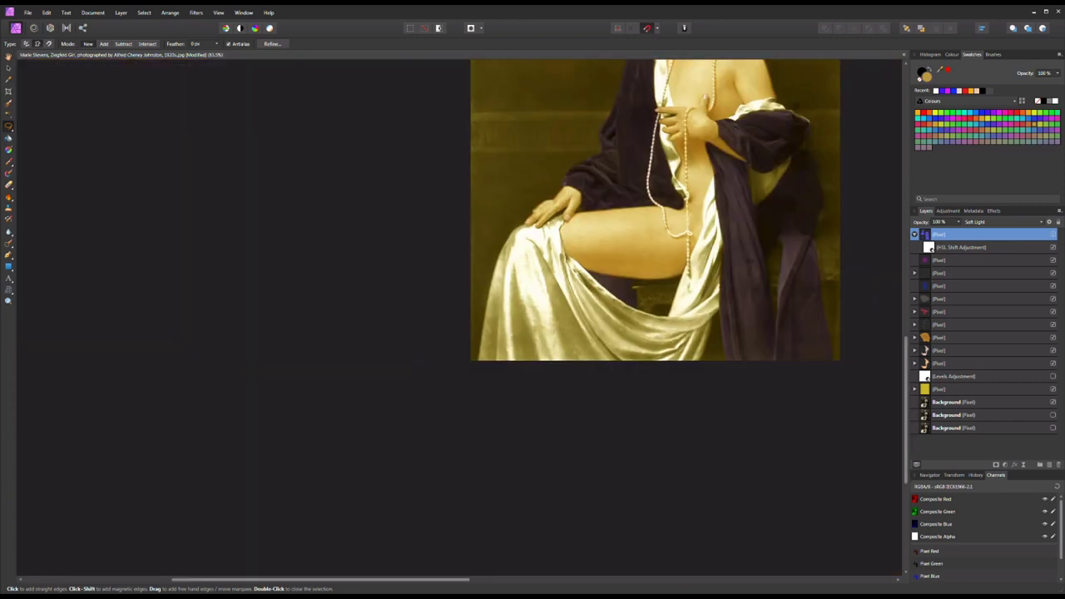
# - Delete the backdrop tint layer with its HSL adjustment and add a new empty pixel layer in Soft Light mode
pyautogui.click(940, 388)
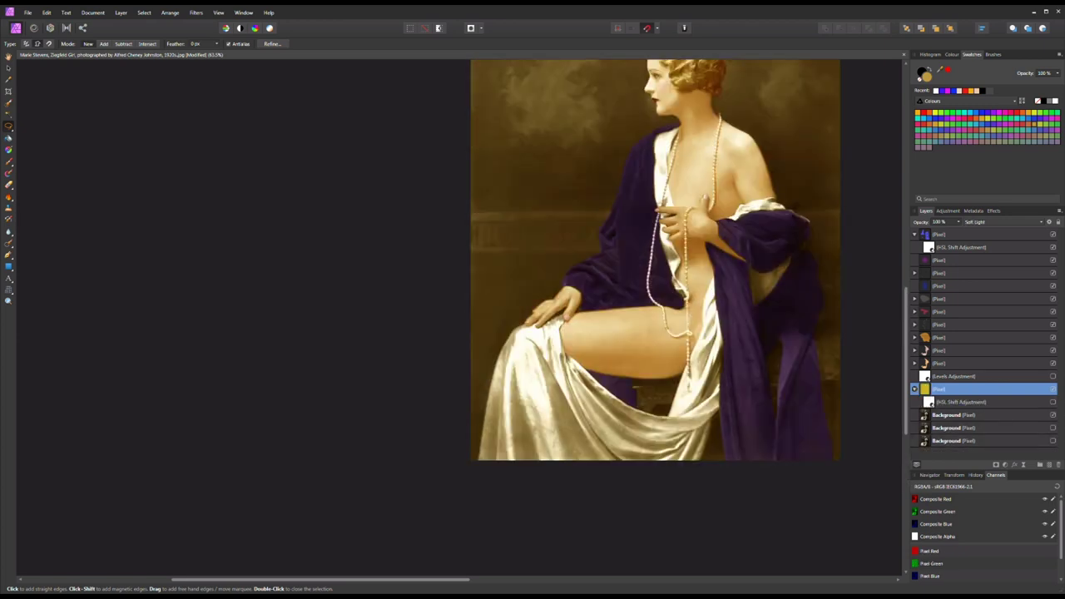
pyautogui.press('Delete')
pyautogui.press('w')
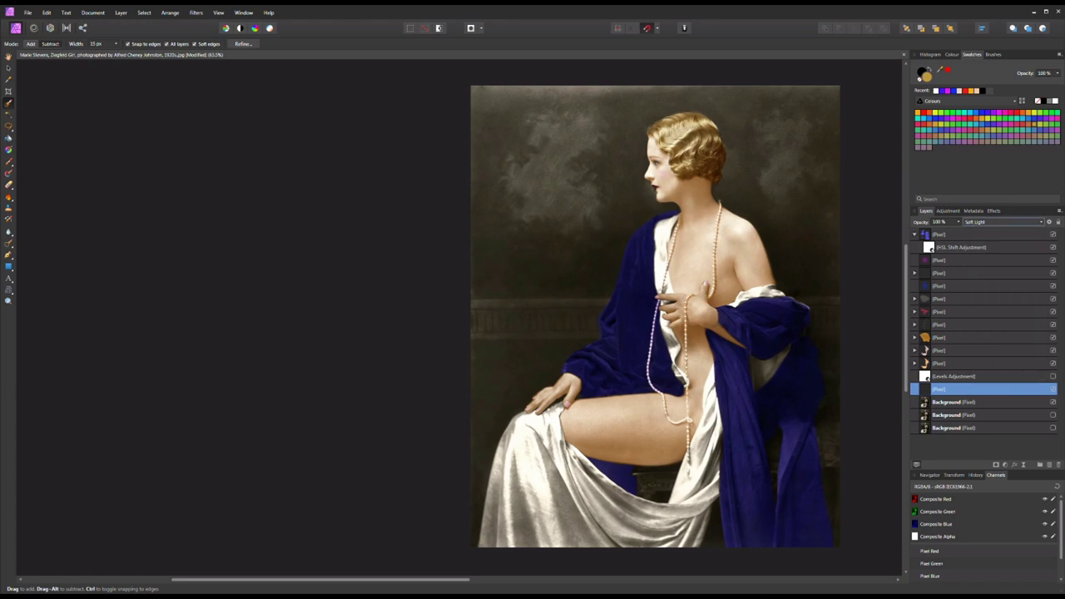
pyautogui.hotkey('ctrl', 'shift', 'n')
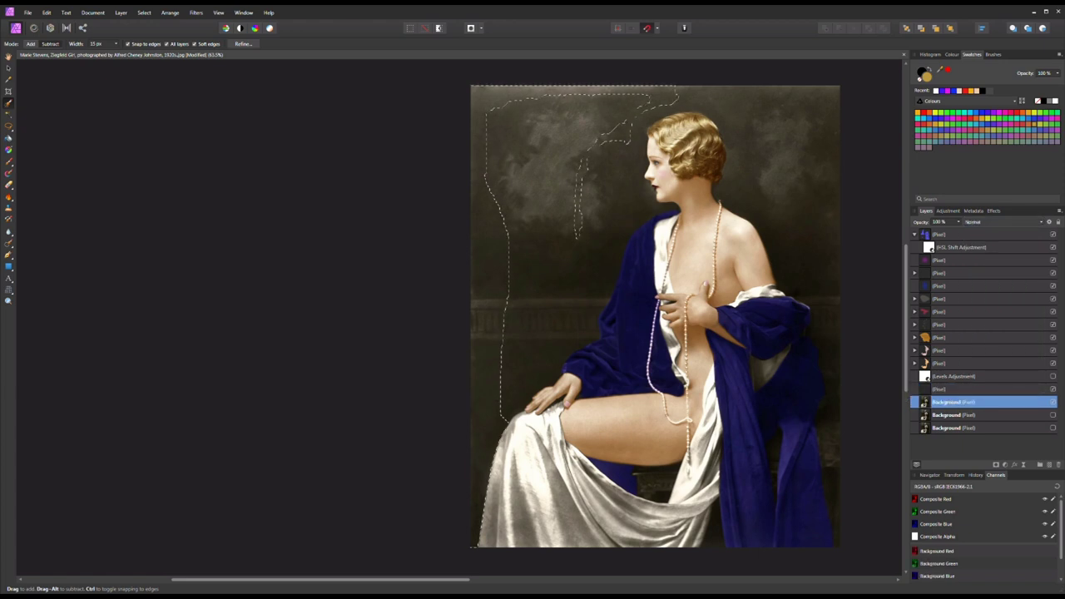
# - Select the backdrop all around the figure with the Selection Brush, snapping to edges and sampling only the Background layer
pyautogui.moveTo(574, 339)
pyautogui.mouseDown()
pyautogui.moveTo(506, 396)
pyautogui.moveTo(499, 208)
pyautogui.moveTo(549, 316)
pyautogui.moveTo(582, 150)
pyautogui.moveTo(595, 332)
pyautogui.mouseUp()
pyautogui.moveTo(582, 283)
pyautogui.mouseDown()
pyautogui.moveTo(557, 150)
pyautogui.moveTo(574, 146)
pyautogui.moveTo(598, 291)
pyautogui.mouseUp()
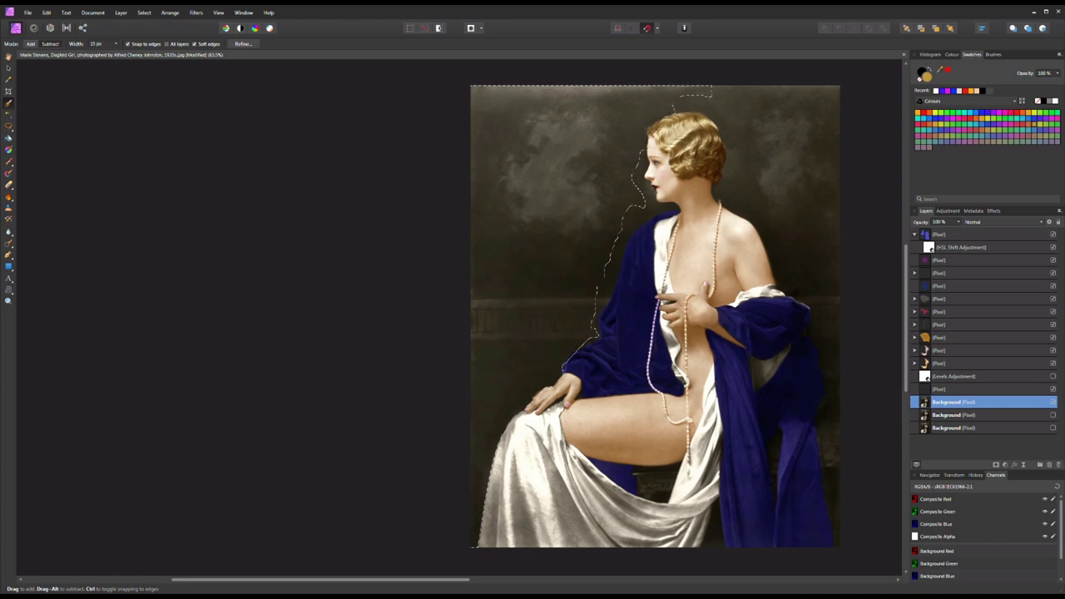
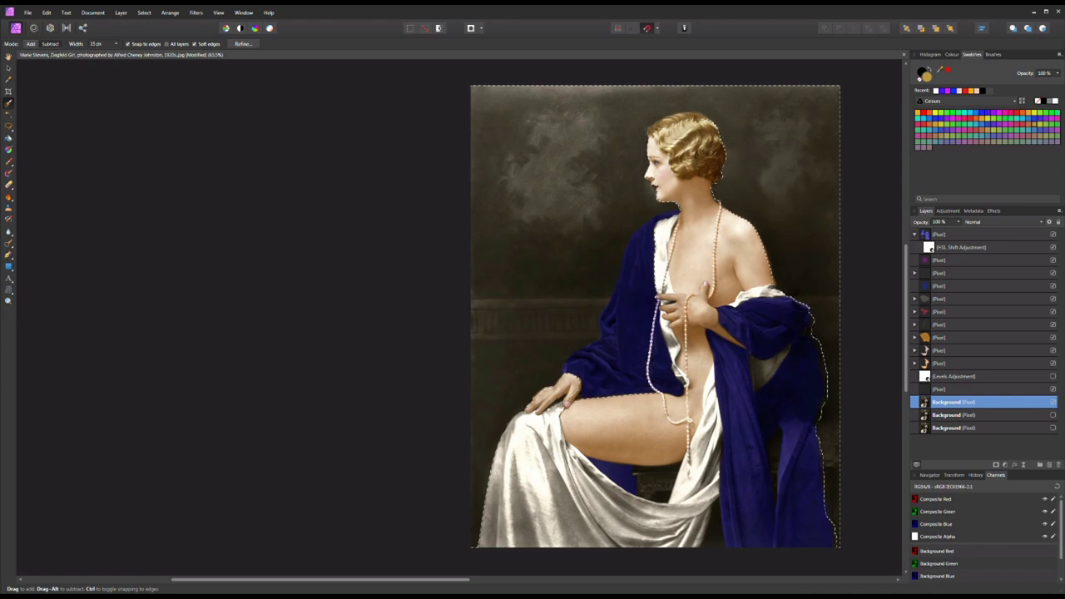
# - Trim the backdrop selection in subtract mode along the resting hand, the white drape, the chin and the robe's shoulder
pyautogui.press('alt')
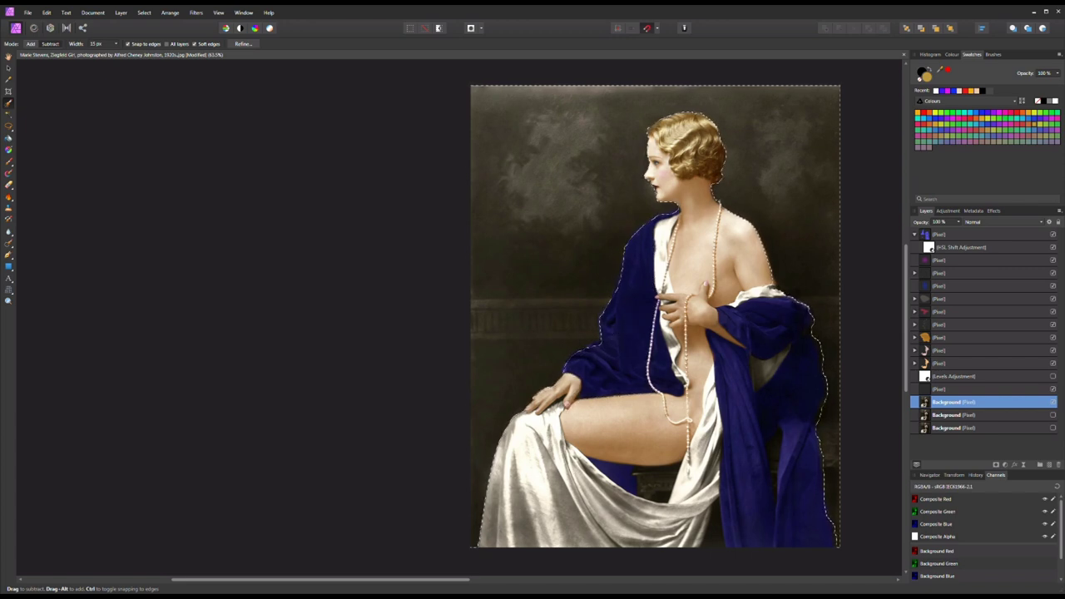
pyautogui.scroll(5, 562, 385)
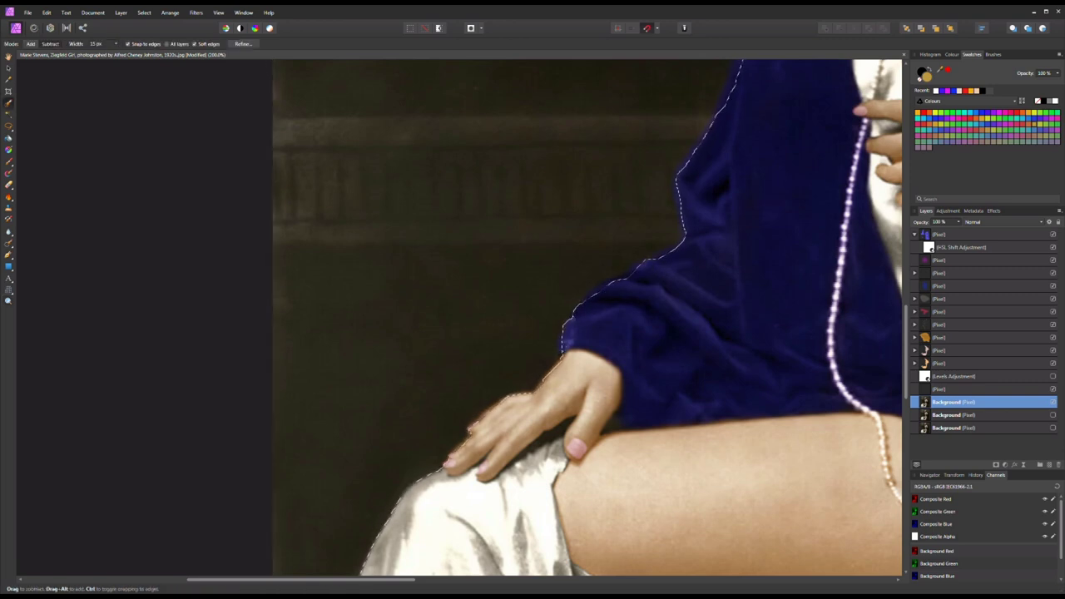
pyautogui.scroll(4, 461, 458)
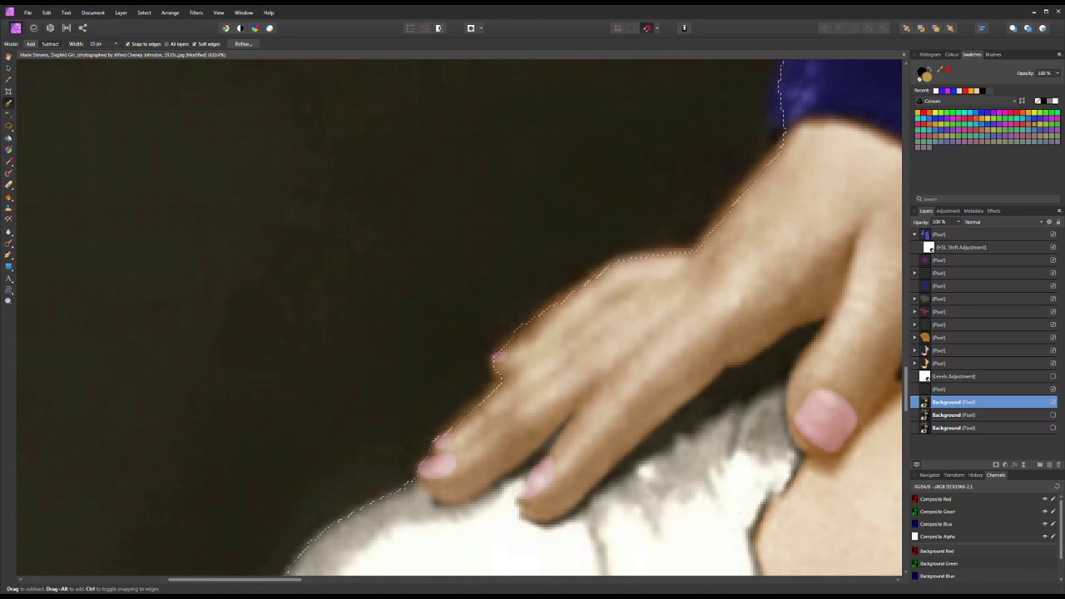
pyautogui.scroll(-5, 719, 275)
pyautogui.scroll(-2, 632, 316)
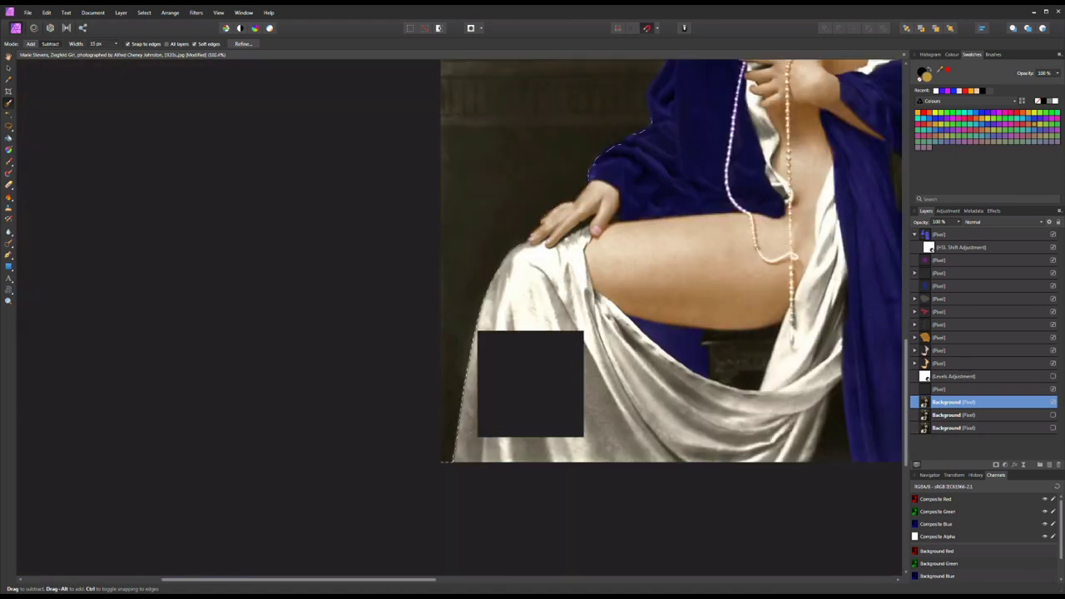
pyautogui.scroll(5, 666, 208)
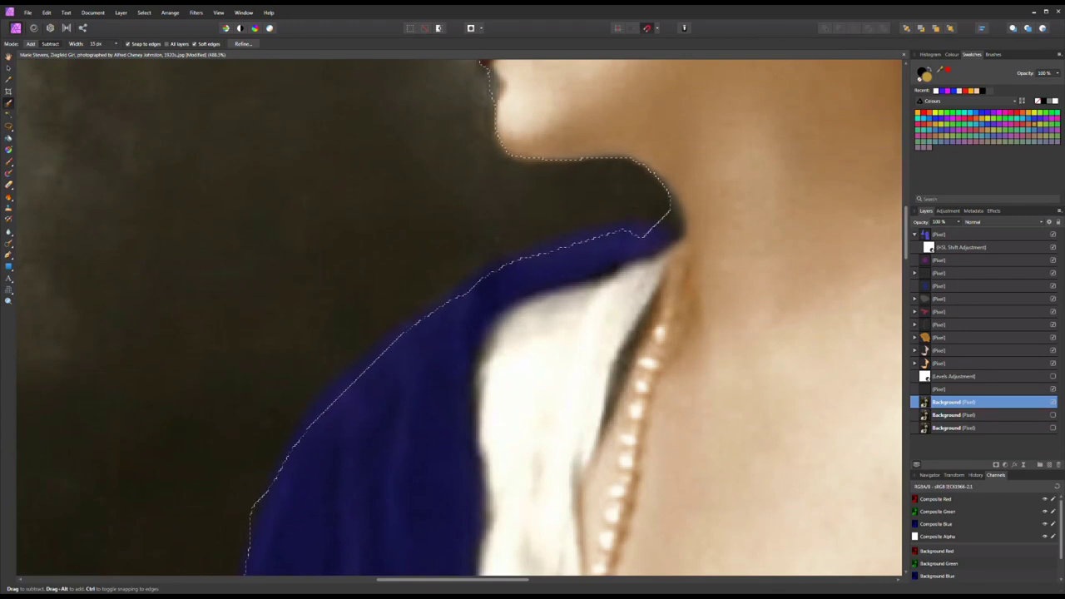
pyautogui.scroll(-3, 618, 244)
pyautogui.scroll(4, 351, 435)
pyautogui.scroll(-5, 350, 435)
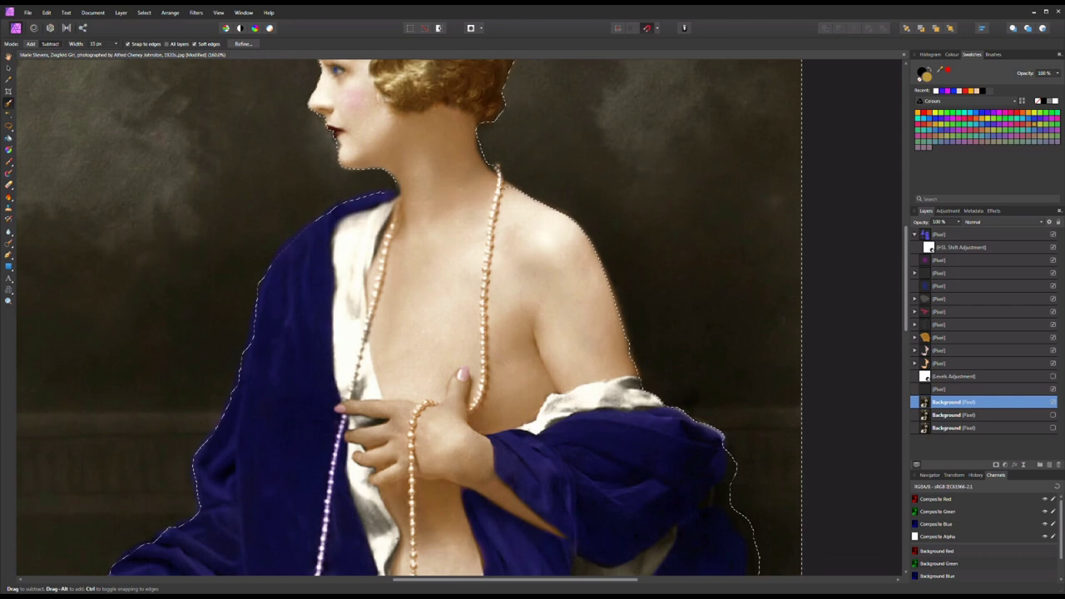
pyautogui.scroll(3, 407, 316)
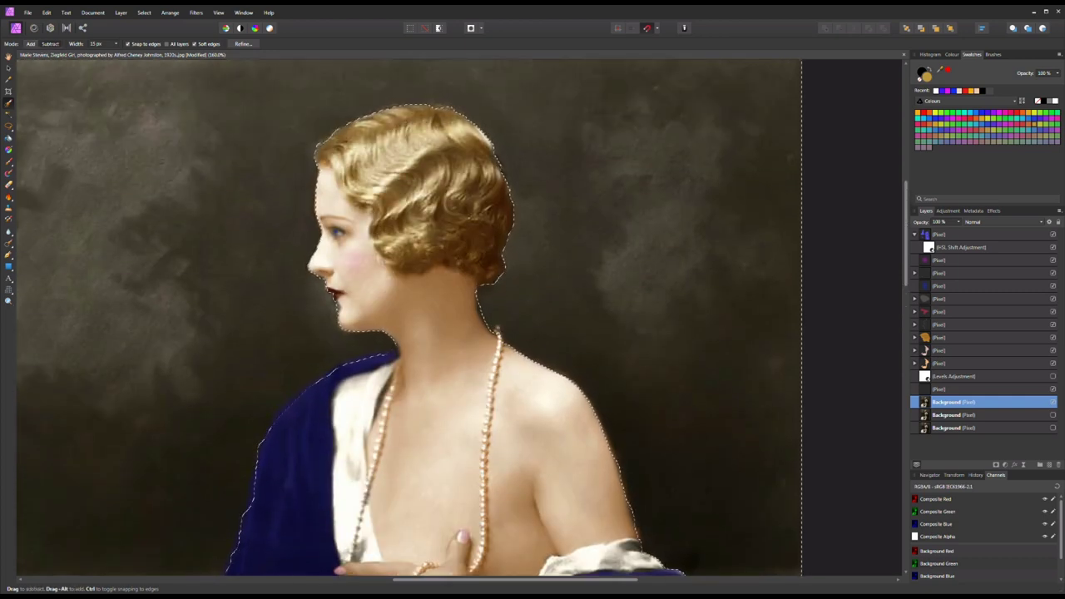
pyautogui.scroll(-5, 408, 316)
pyautogui.scroll(6, 350, 416)
# - Refine the backdrop selection's edge along the blue sleeve above the resting hand, using the robe's colour layer
pyautogui.scroll(4, 350, 333)
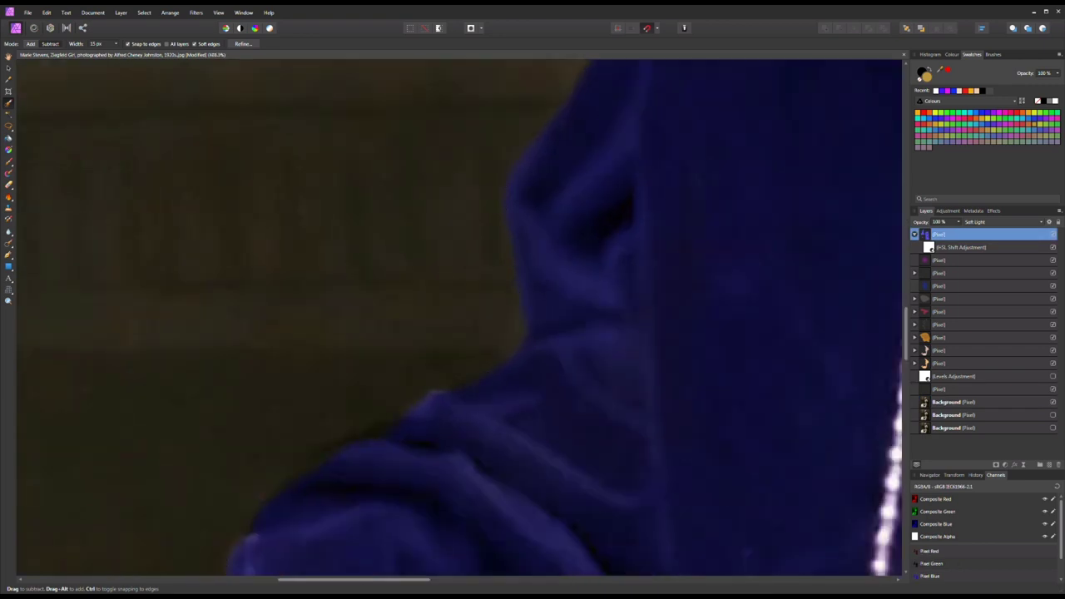
pyautogui.scroll(-2, 349, 333)
pyautogui.scroll(2, 466, 350)
pyautogui.moveTo(624, 212); pyautogui.dragTo(653, 153)
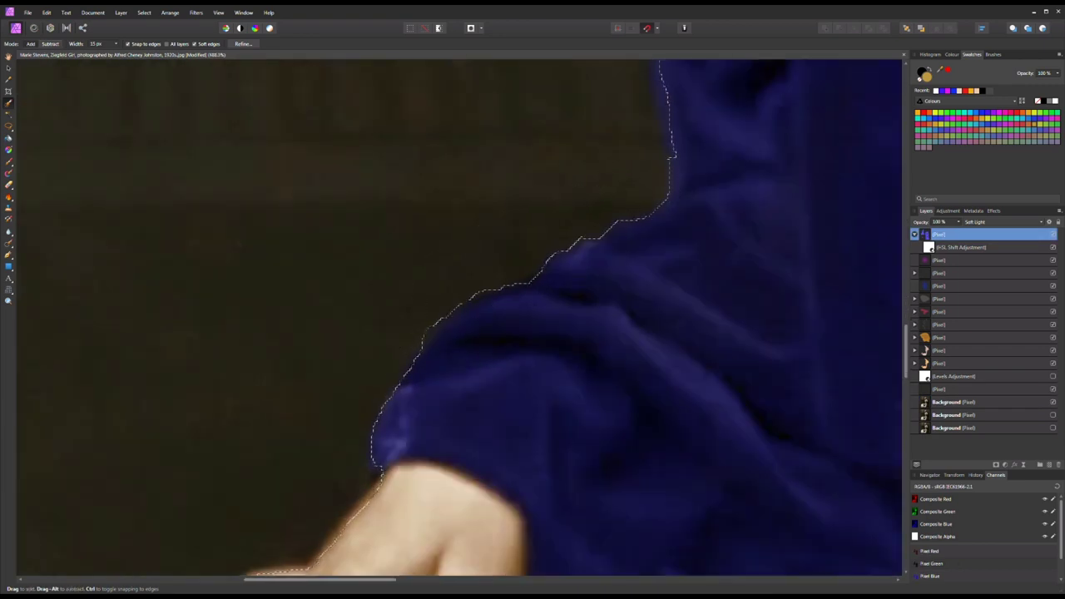
pyautogui.scroll(-4, 466, 332)
pyautogui.scroll(4, 682, 133)
pyautogui.scroll(-4, 466, 333)
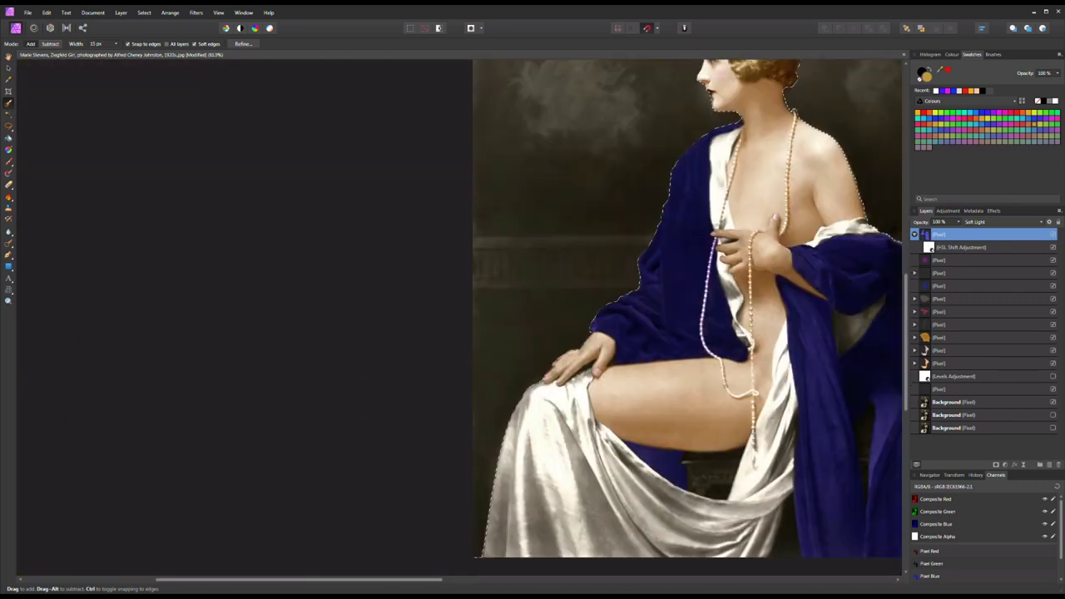
# - Flood fill the selected backdrop with golden tan on the empty Soft Light layer and deselect
pyautogui.press('g')
pyautogui.click(939, 389)
pyautogui.scroll(-3, 404, 171)
pyautogui.hotkey('ctrl', 'd')
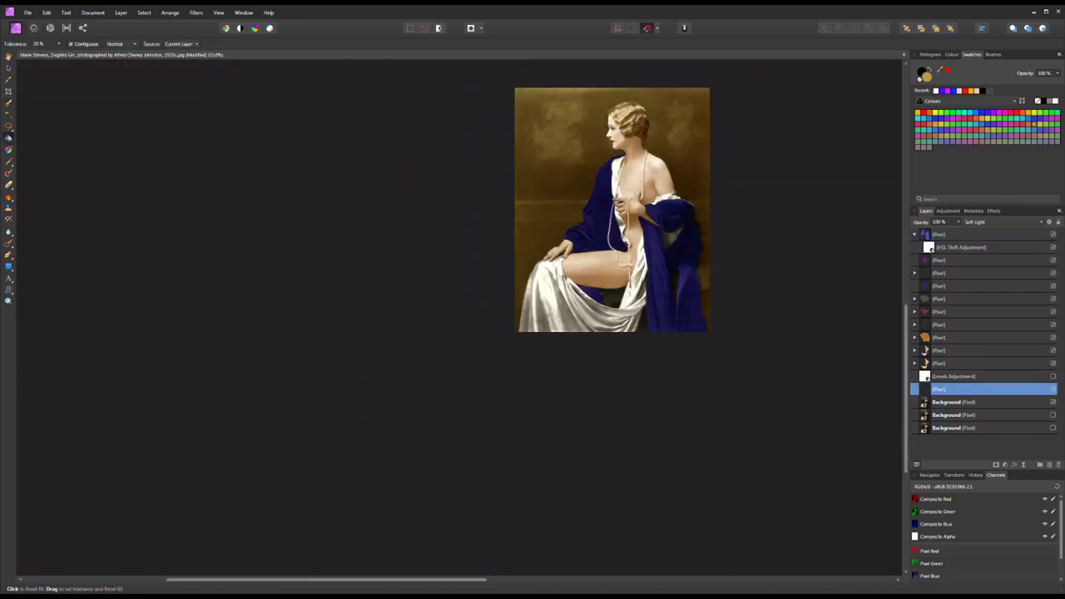
# - Add an HSL adjustment to the backdrop tint with hue 13.7°, saturation 54% and luminosity -14%
pyautogui.click(1005, 465)
pyautogui.click(994, 248)
pyautogui.moveTo(740, 351); pyautogui.dragTo(777, 338)
pyautogui.moveTo(740, 323); pyautogui.dragTo(738, 322)
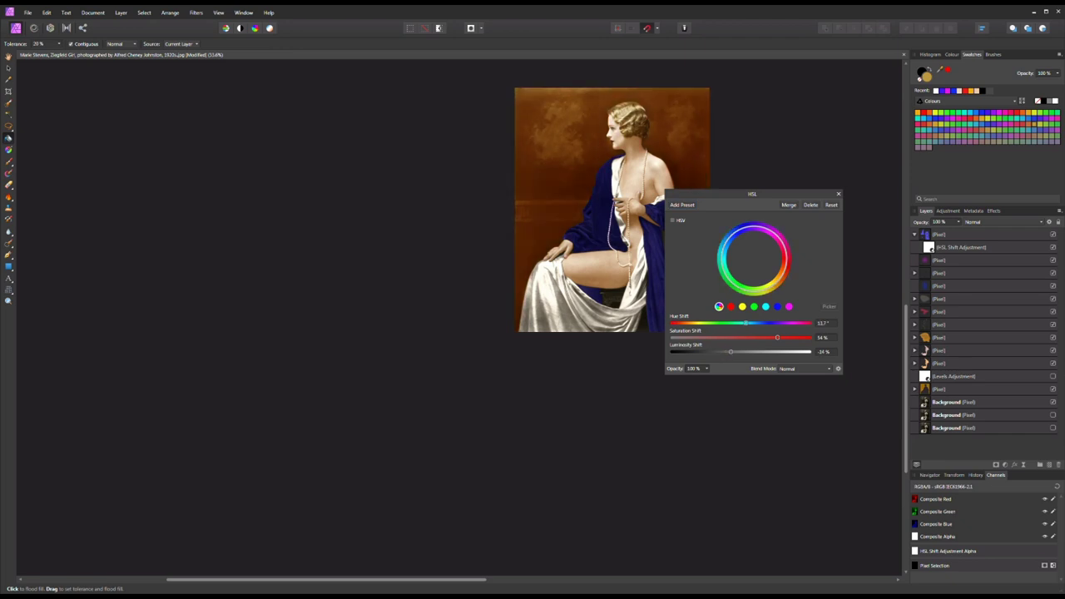
pyautogui.click(838, 194)
# - Add a Levels adjustment inside the backdrop tint layer, above its HSL adjustment
pyautogui.click(912, 388)
pyautogui.click(1005, 464)
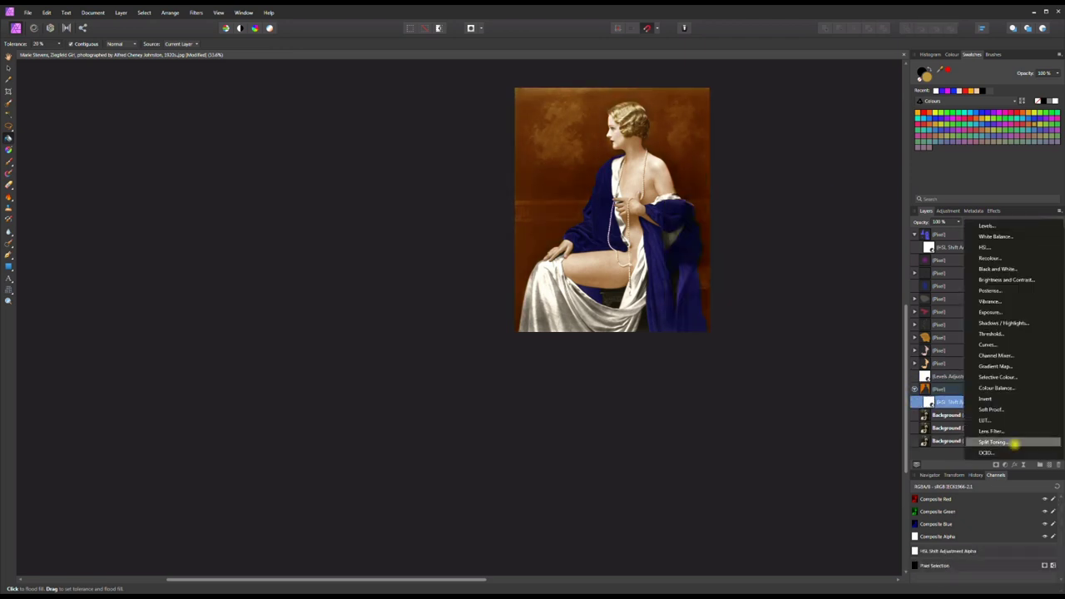
pyautogui.click(998, 234)
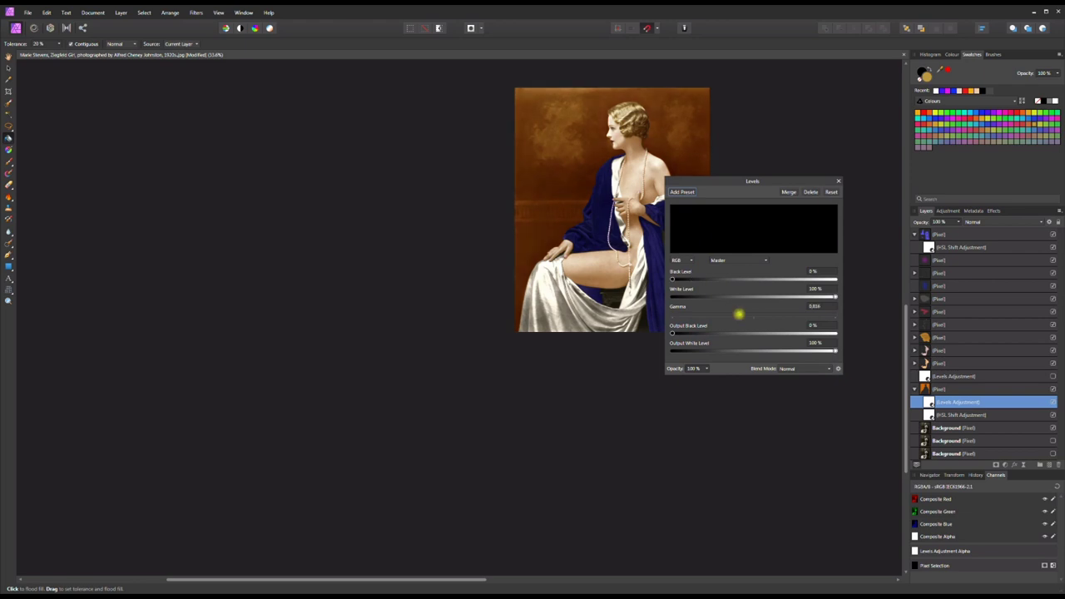
pyautogui.press('Escape')
pyautogui.scroll(6, 571, 219)
pyautogui.press('e')
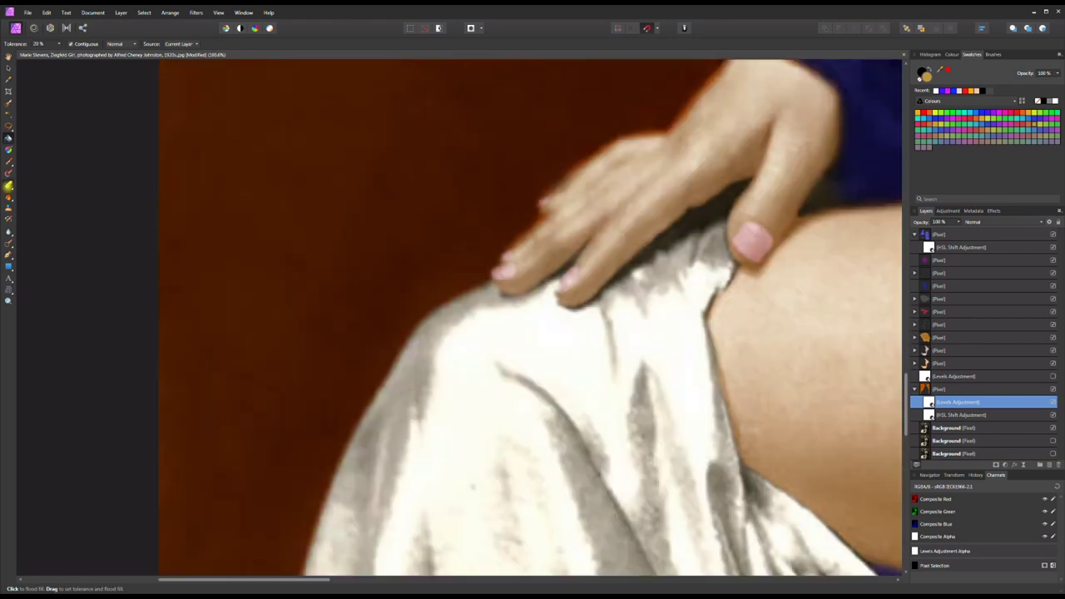
pyautogui.click(939, 389)
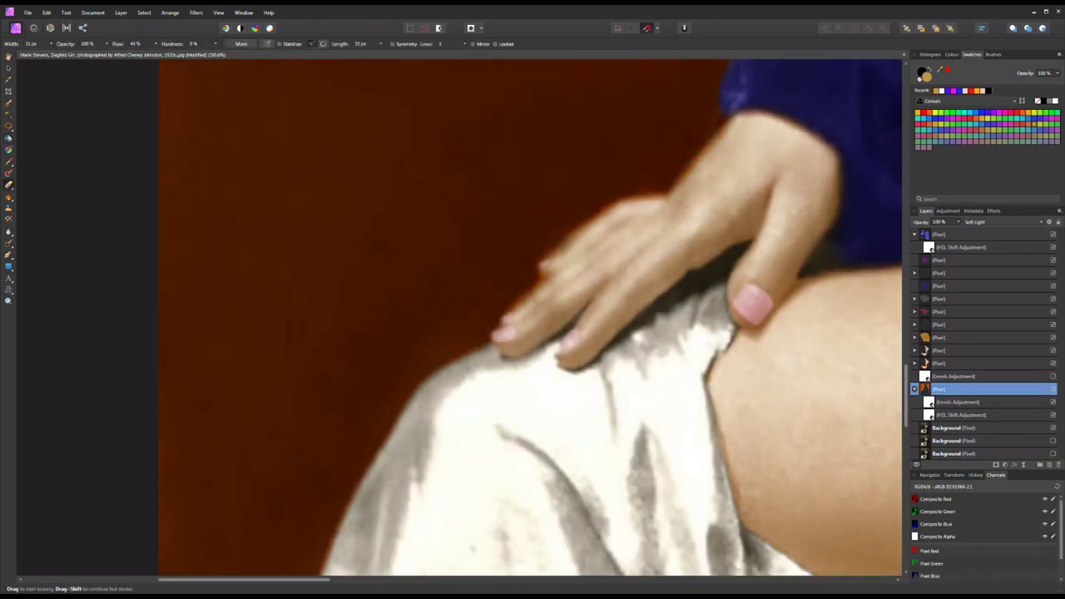
pyautogui.scroll(-3, 532, 316)
pyautogui.scroll(3, 533, 316)
pyautogui.scroll(-10, 721, 274)
# - Set the backdrop's HSL adjustment to 28% saturation and -11% luminosity
pyautogui.click(957, 402)
pyautogui.doubleClick(928, 415)
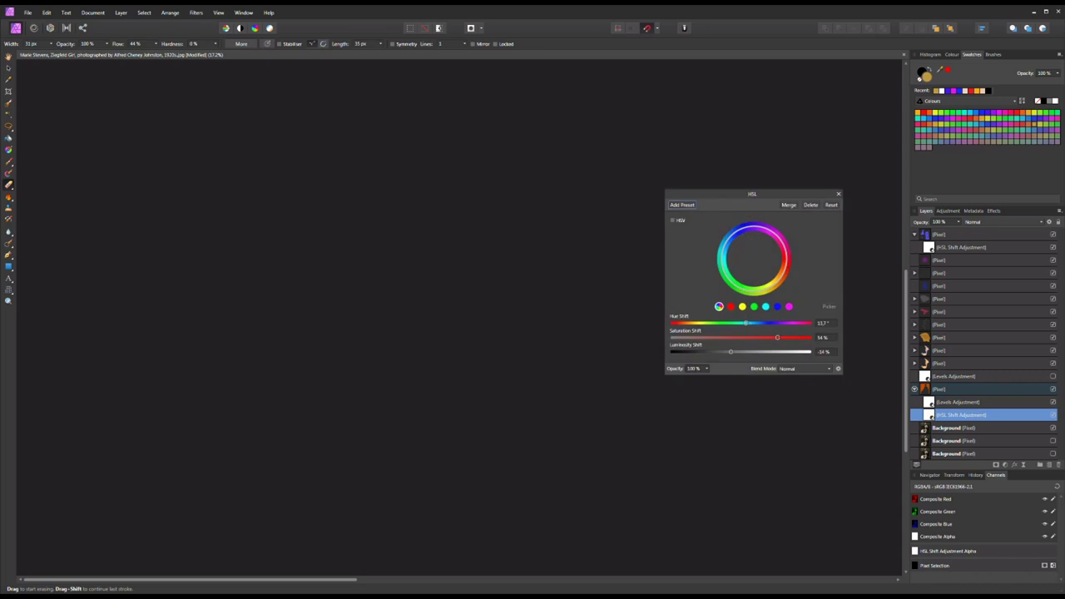
pyautogui.moveTo(751, 193); pyautogui.dragTo(525, 188)
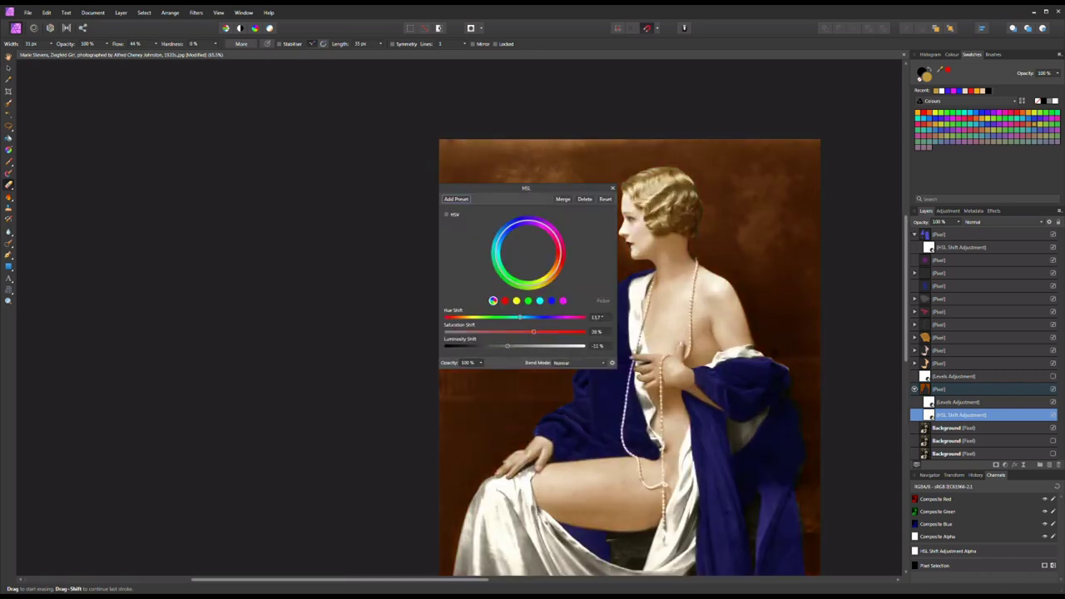
pyautogui.press('Escape')
# - Outline the upper moulding strip of the wall ledge from the photo's edge to the blue robe
pyautogui.scroll(6, 499, 332)
pyautogui.press('l')
pyautogui.click(308, 285)
pyautogui.click(719, 281)
pyautogui.click(270, 285)
pyautogui.doubleClick(271, 313)
# - Add a new Soft Light pixel layer above the backdrop tint and flood fill the selected upper strip with bright orange
pyautogui.press('g')
pyautogui.click(965, 388)
pyautogui.hotkey('ctrl', 'shift', 'n')
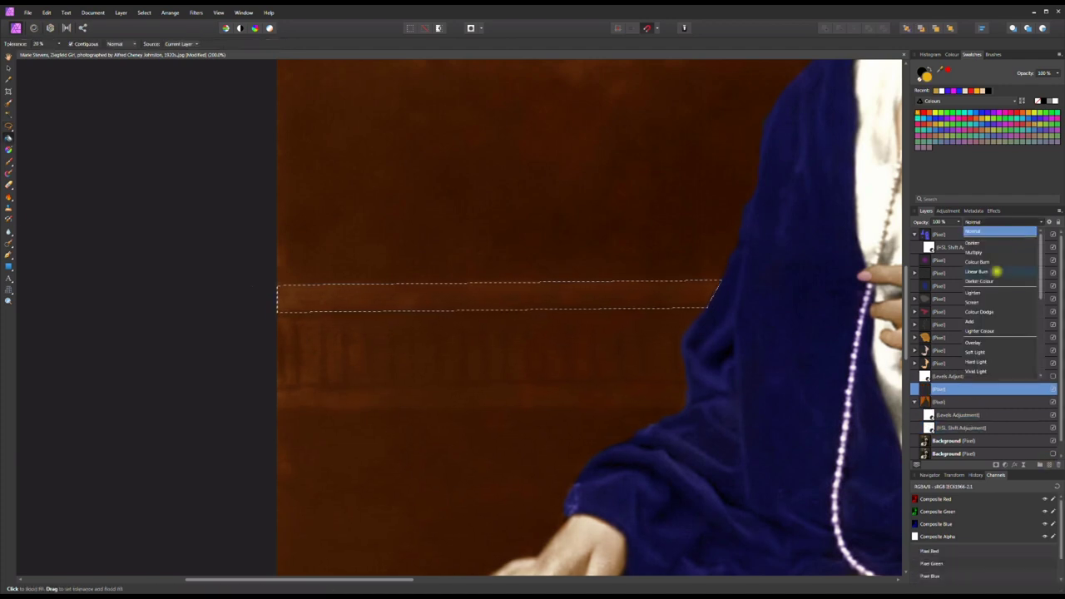
pyautogui.click(707, 298)
# - Outline the lower moulding strip of the wall ledge beside the robe and flood fill it with the same orange
pyautogui.press('l')
pyautogui.click(273, 391)
pyautogui.click(687, 391)
pyautogui.click(677, 408)
pyautogui.doubleClick(261, 407)
pyautogui.press('g')
pyautogui.click(321, 394)
# - Outline the ledge strip between the draped sleeve and the photo's other edge, and flood fill it with the same orange
pyautogui.hotkey('ctrl', '0')
pyautogui.scroll(5, 583, 333)
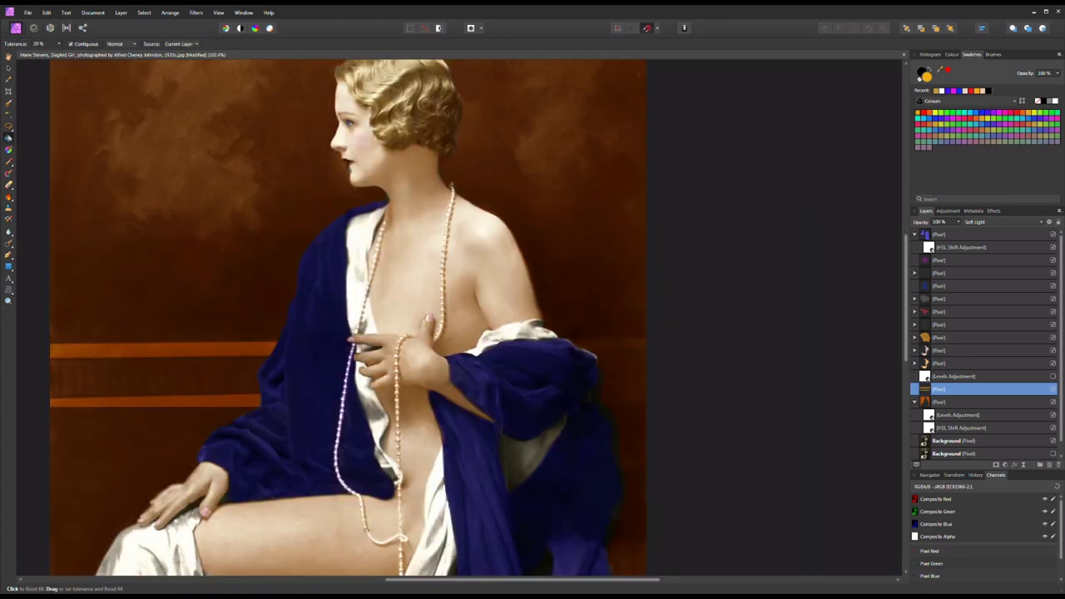
pyautogui.press('l')
pyautogui.scroll(2, 458, 316)
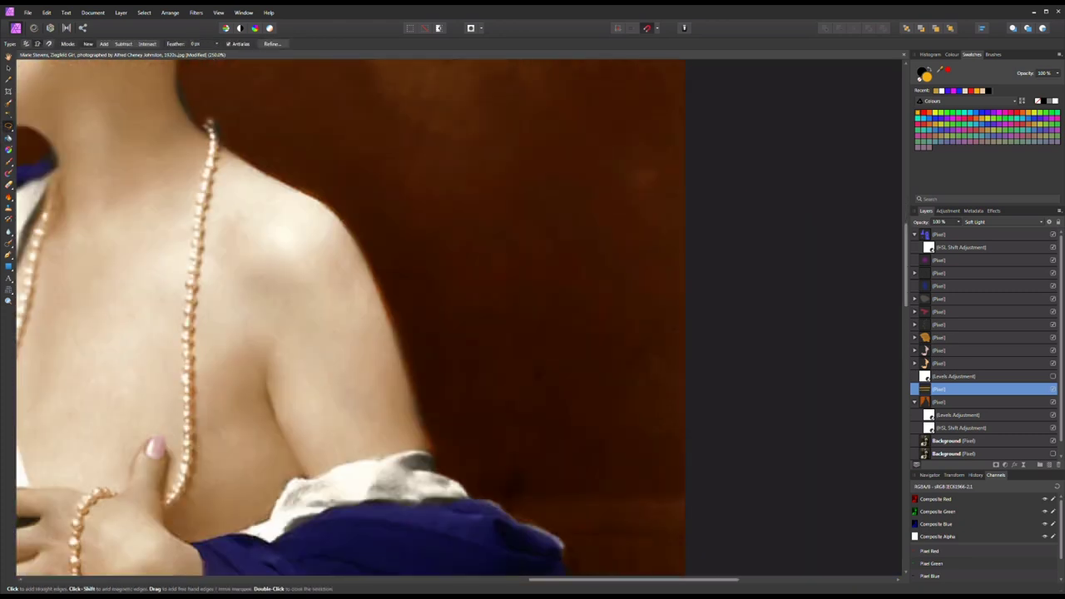
pyautogui.scroll(-3, 466, 408)
pyautogui.click(466, 410)
pyautogui.doubleClick(465, 410)
pyautogui.scroll(-4, 466, 411)
pyautogui.scroll(5, 578, 421)
pyautogui.click(574, 421)
pyautogui.click(442, 421)
pyautogui.click(441, 392)
pyautogui.doubleClick(570, 391)
pyautogui.press('g')
pyautogui.click(512, 409)
# - Set the orange moulding strip layer's opacity to 25%
pyautogui.scroll(-5, 512, 409)
pyautogui.press('2')
pyautogui.press('5')
# - Select the backdrop tint layer, sample its tan colour for painting, and return its blend mode to Soft Light
pyautogui.press('b')
pyautogui.click(919, 402)
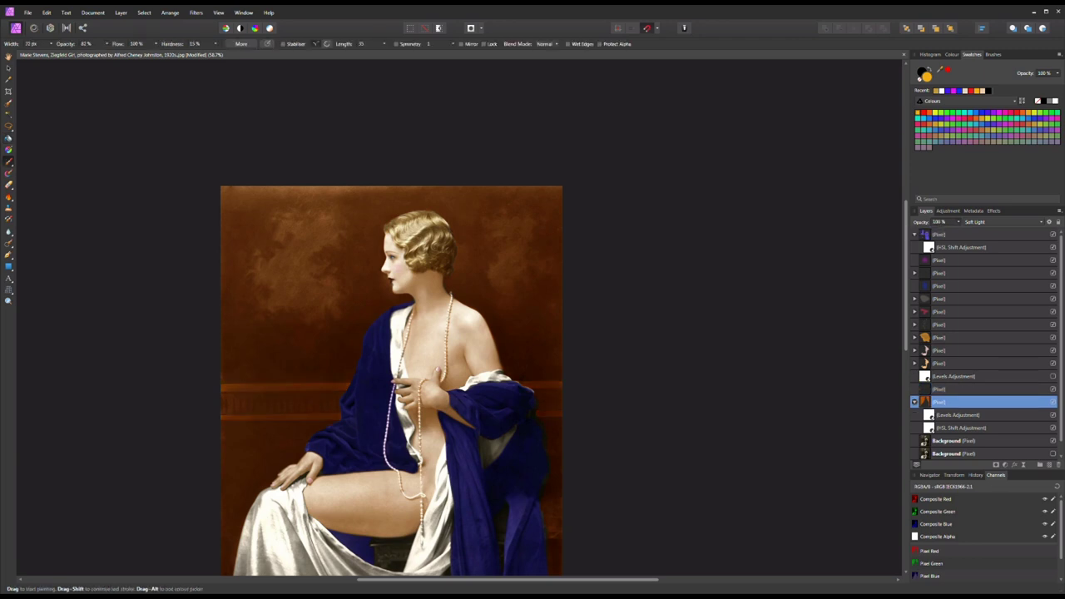
pyautogui.click(974, 222)
pyautogui.click(987, 225)
pyautogui.click(1052, 414)
pyautogui.click(1052, 428)
pyautogui.click(1002, 222)
pyautogui.click(982, 348)
# - Retouch the backdrop tint along the figure's outline with the sampled colour, using a brush about 28 px wide
pyautogui.scroll(6, 500, 370)
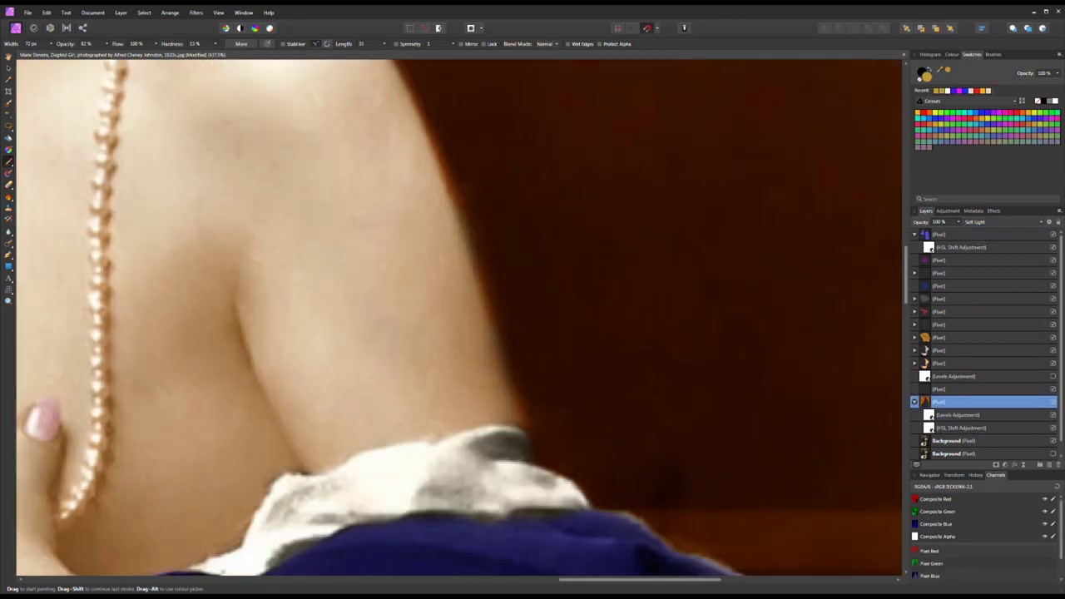
pyautogui.scroll(8, 549, 374)
pyautogui.hotkey('ctrl', '0')
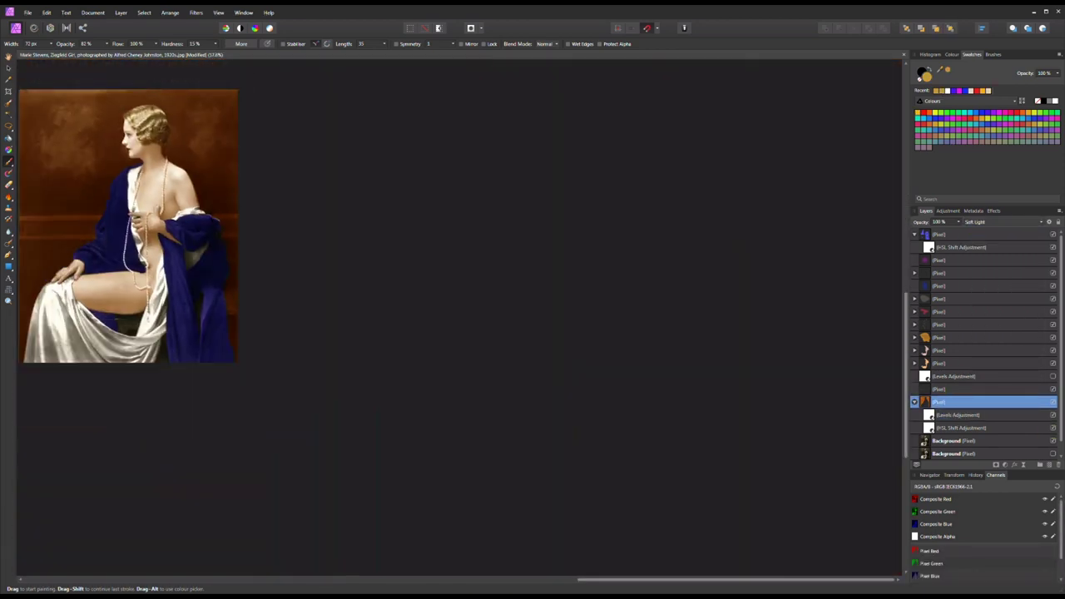
pyautogui.scroll(10, 109, 122)
pyautogui.moveTo(40, 52); pyautogui.dragTo(32, 52)
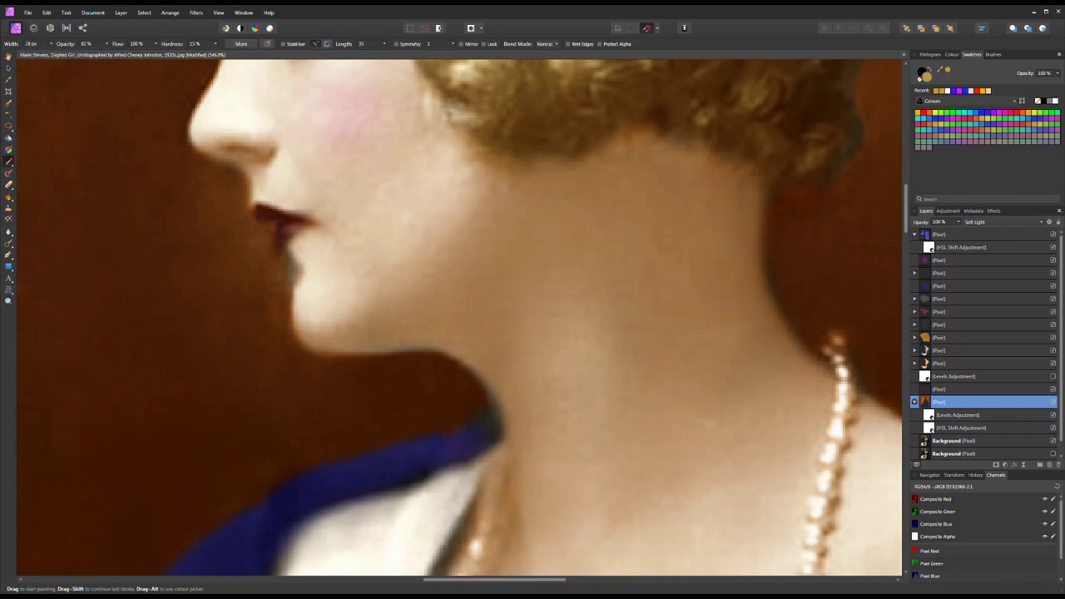
pyautogui.hotkey('ctrl', '0')
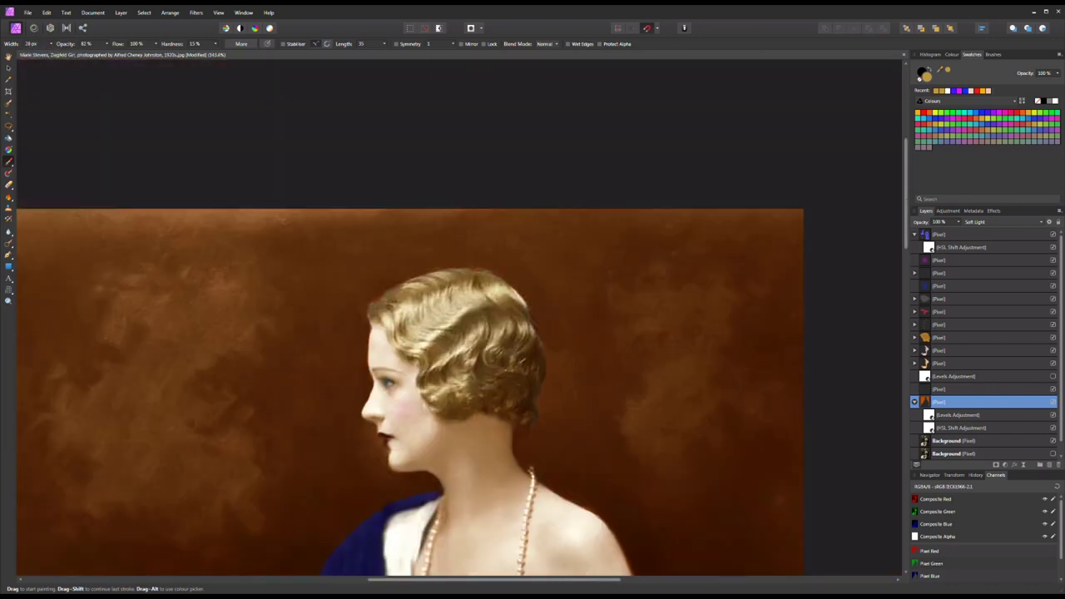
pyautogui.scroll(5, 480, 265)
pyautogui.scroll(-5, 628, 398)
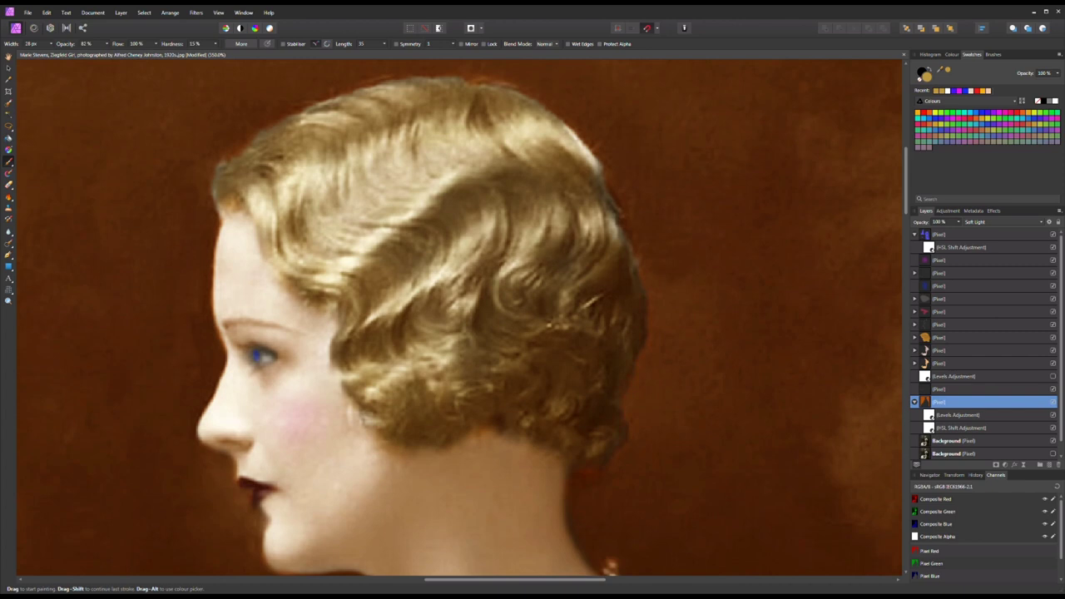
pyautogui.scroll(-5, 458, 316)
pyautogui.scroll(8, 516, 433)
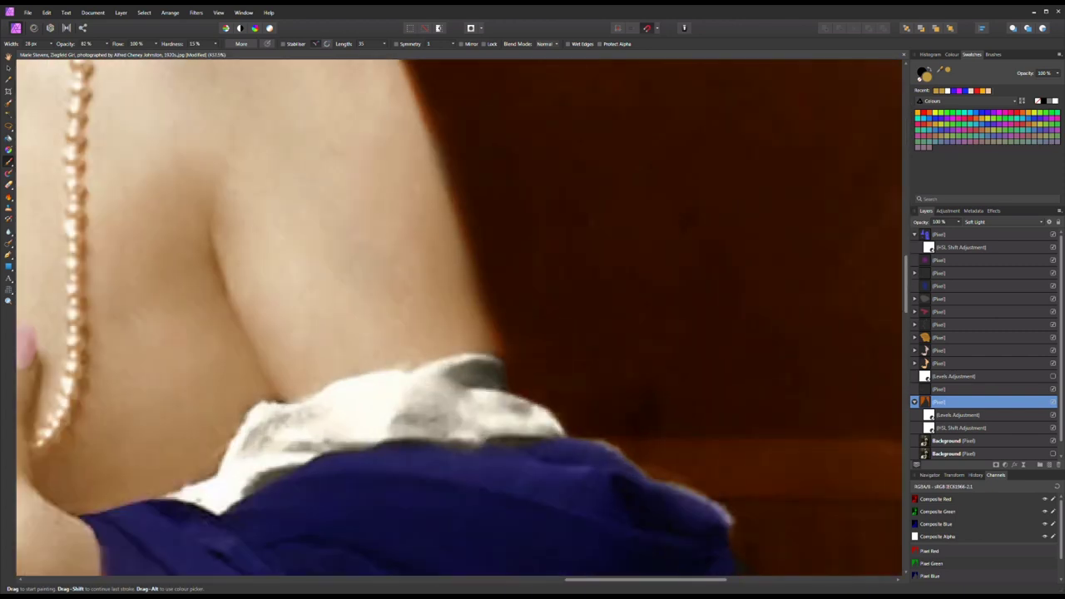
# - Erase the backdrop tint that spills onto the bare arm, shoulder and neck edges with an 18 px soft eraser
pyautogui.press('e')
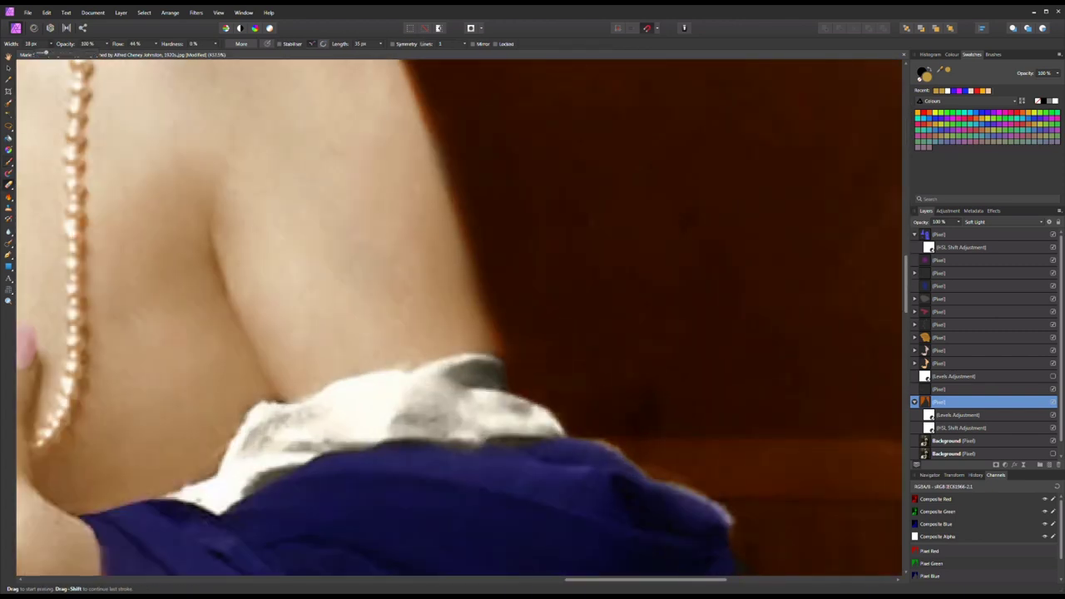
pyautogui.scroll(1, 493, 360)
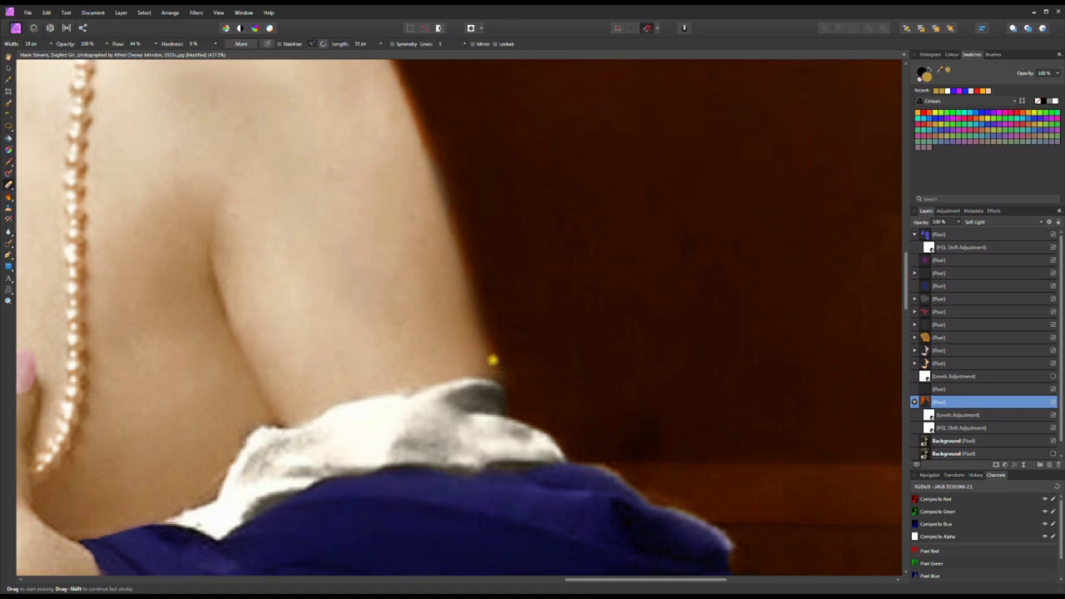
pyautogui.scroll(2, 288, 301)
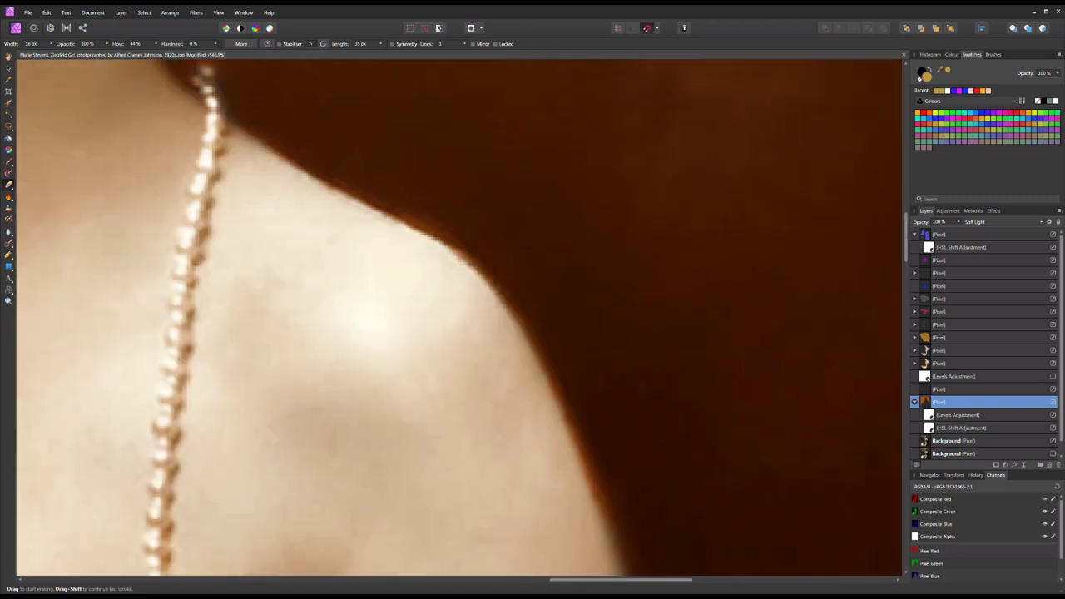
pyautogui.scroll(-3, 332, 316)
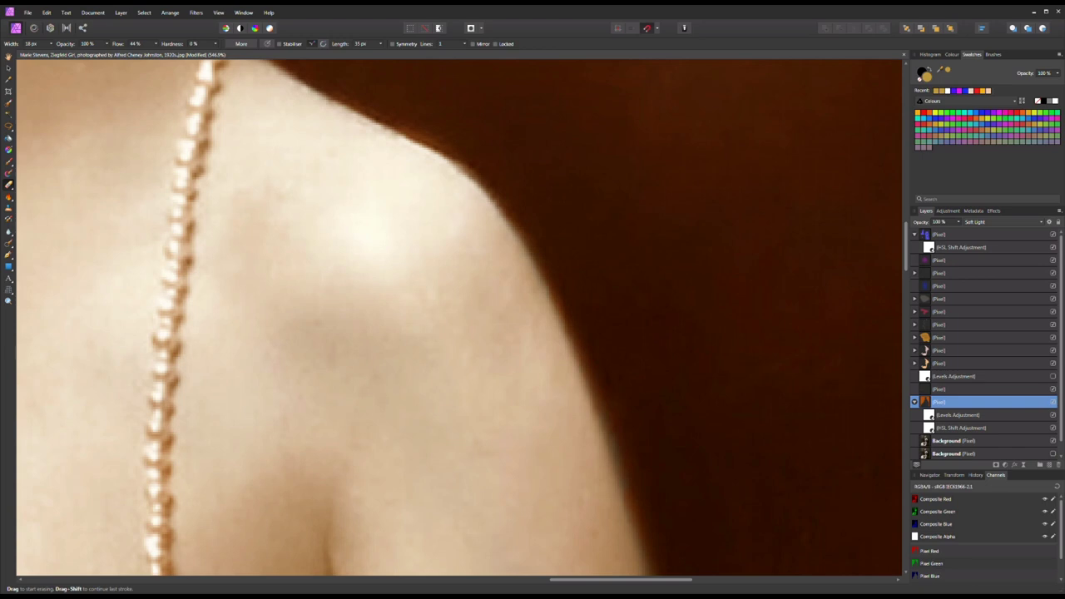
pyautogui.scroll(-3, 620, 400)
pyautogui.scroll(-5, 571, 171)
pyautogui.scroll(5, 571, 171)
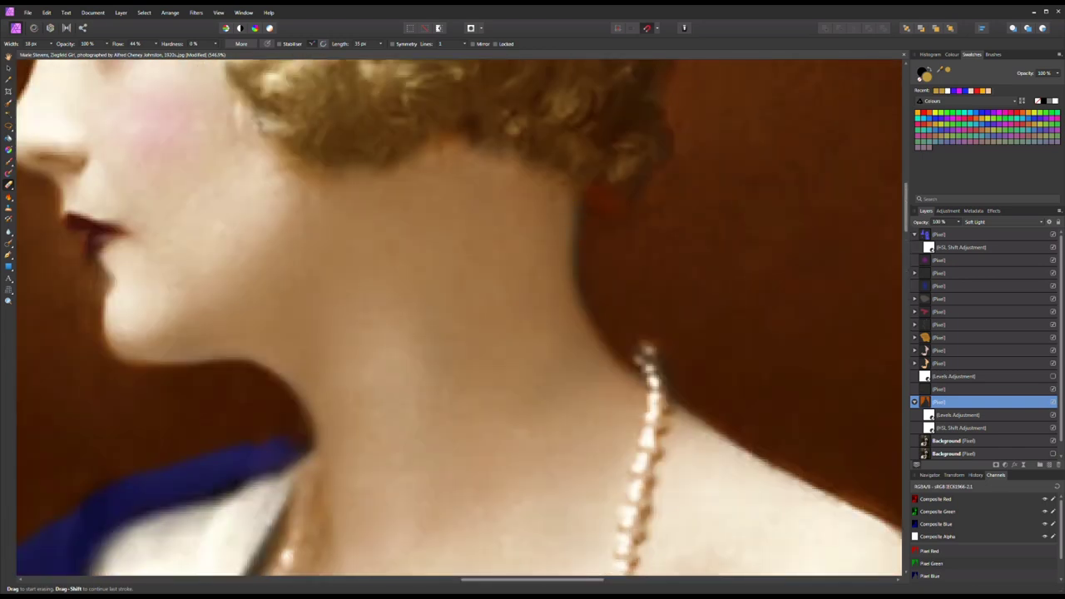
# - Soften the backdrop tint with a slight Gaussian Blur and check its edges around the hair, facial profile and resting hand
pyautogui.scroll(-3, 741, 255)
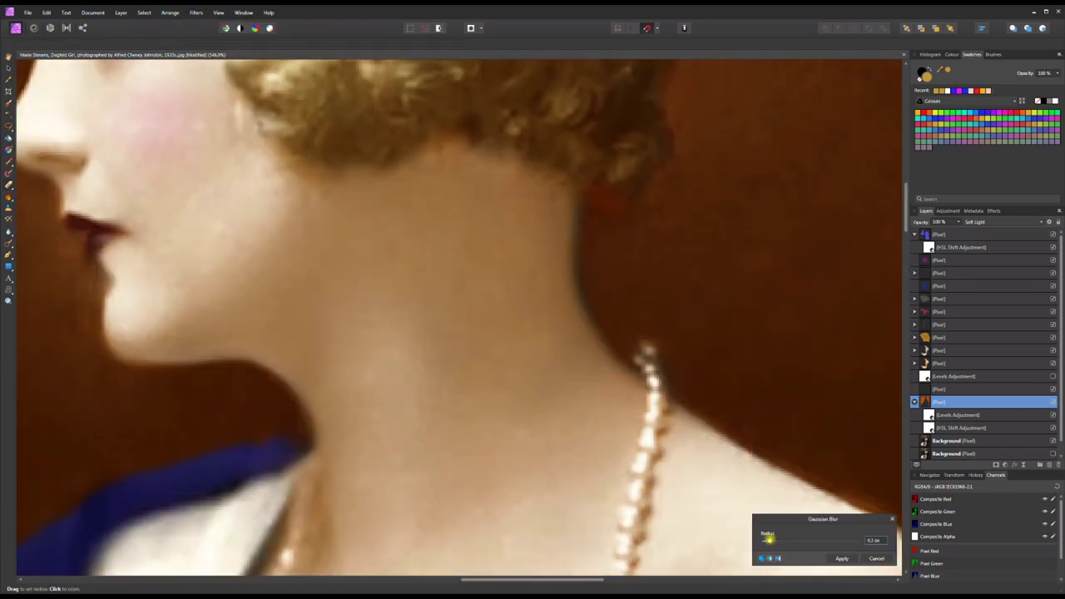
pyautogui.scroll(-3, 766, 541)
pyautogui.scroll(3, 629, 104)
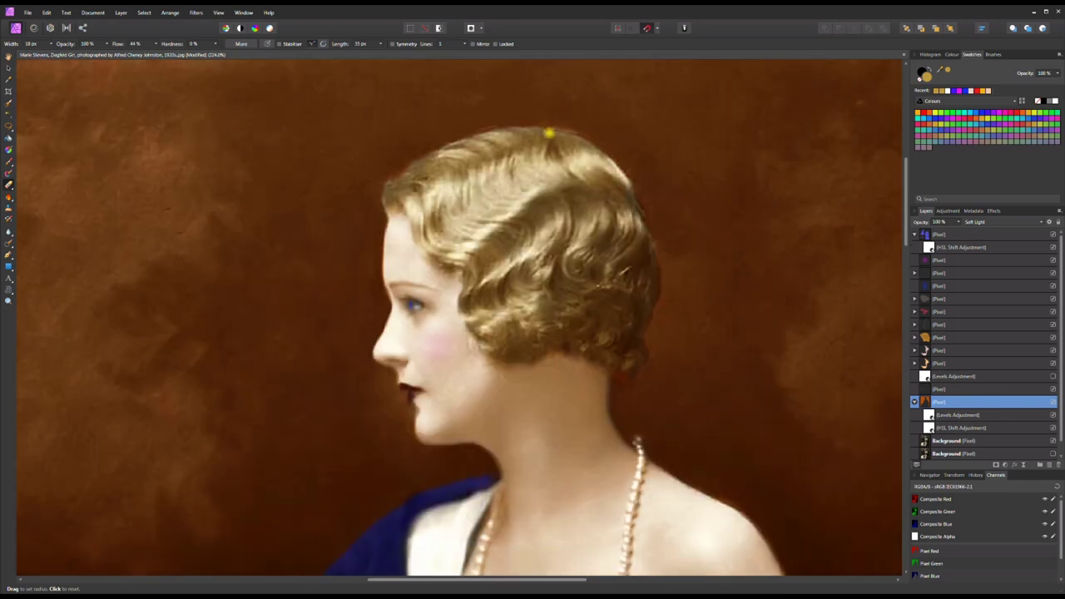
pyautogui.scroll(3, 394, 237)
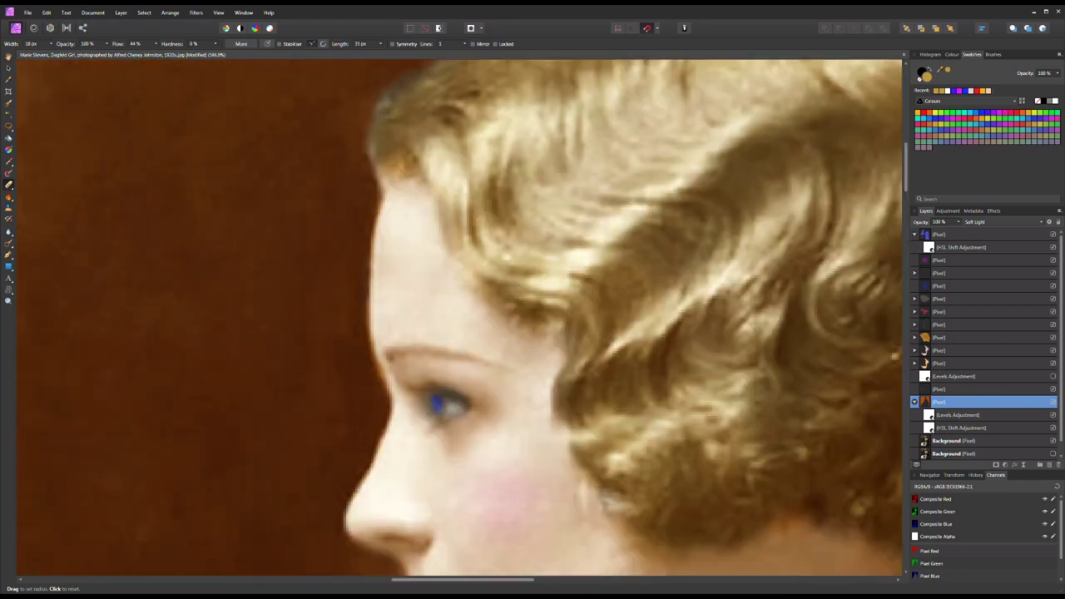
pyautogui.scroll(-3, 385, 459)
pyautogui.scroll(-3, 449, 316)
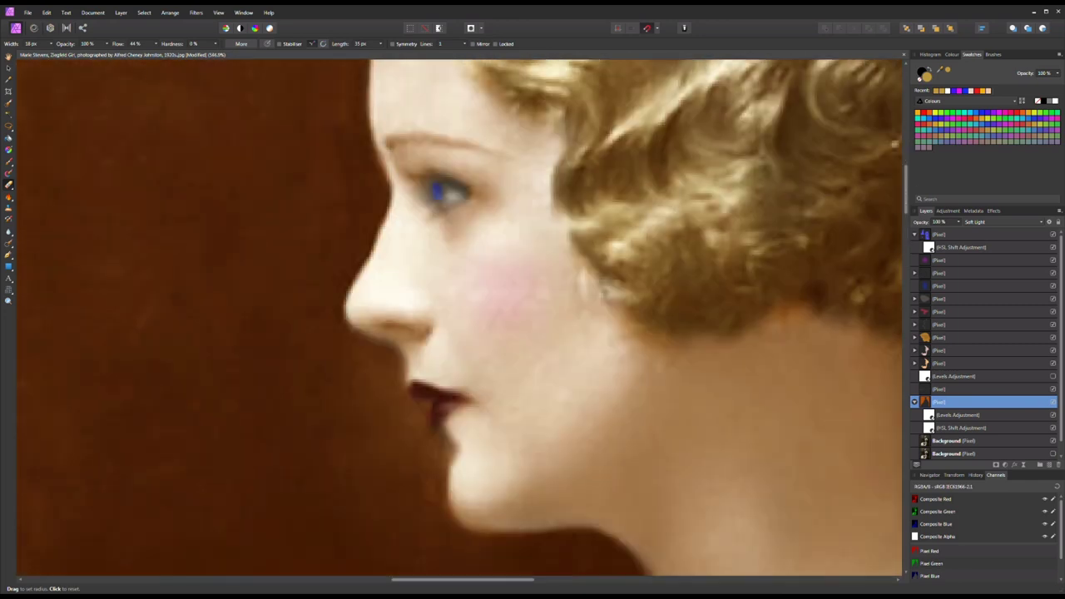
pyautogui.scroll(-5, 449, 316)
pyautogui.scroll(-3, 449, 316)
pyautogui.scroll(5, 602, 520)
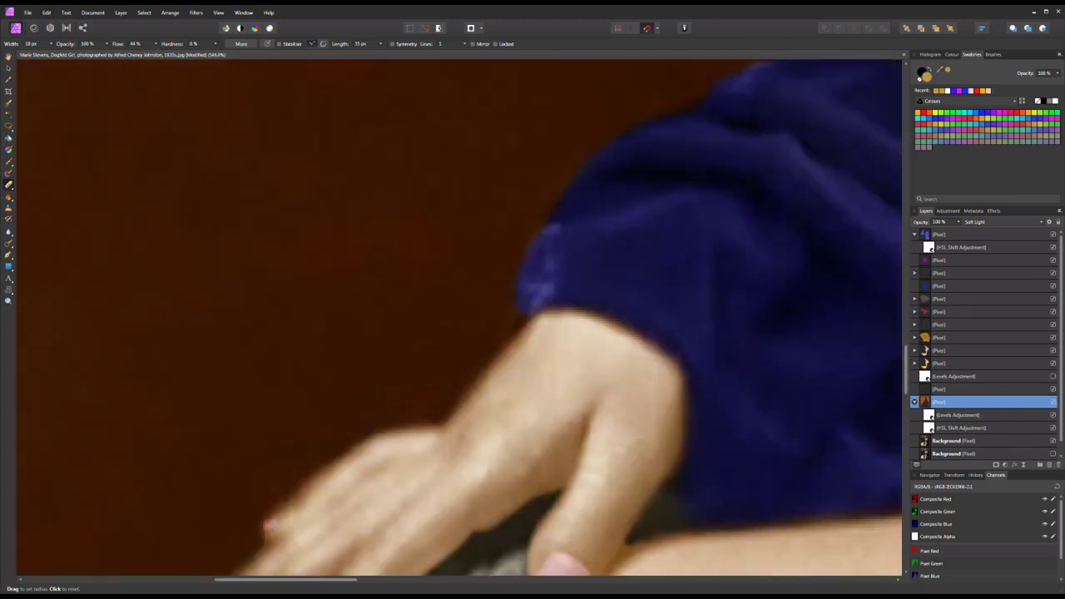
pyautogui.scroll(-2, 295, 515)
# - Outline the dark sliver between the thumb and thigh and clear the skin tint from it on the skin layers
pyautogui.press('l')
pyautogui.click(965, 351)
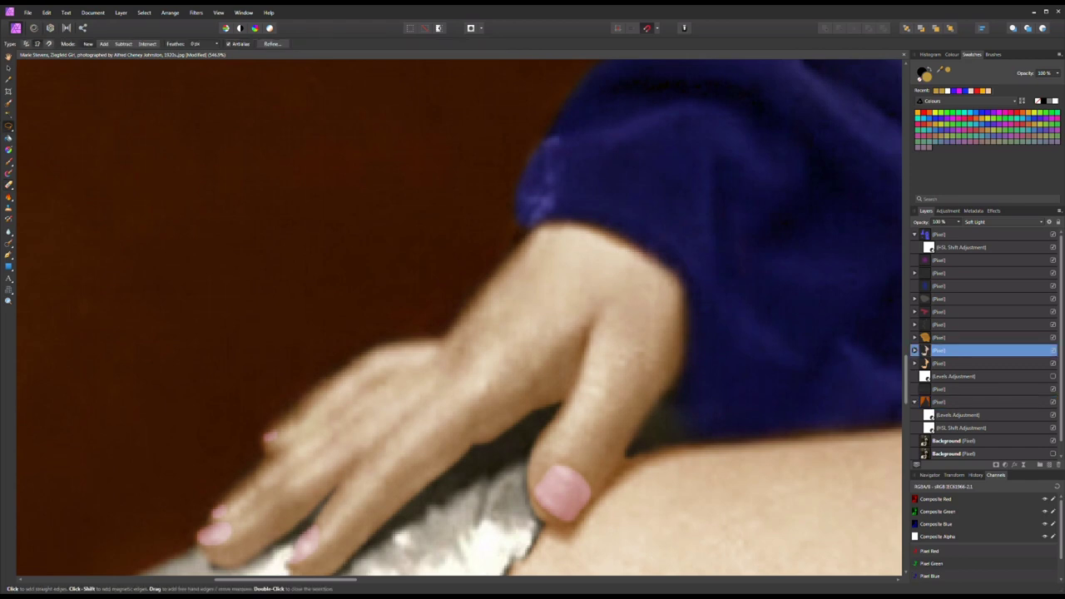
pyautogui.hotkey('alt', '[')
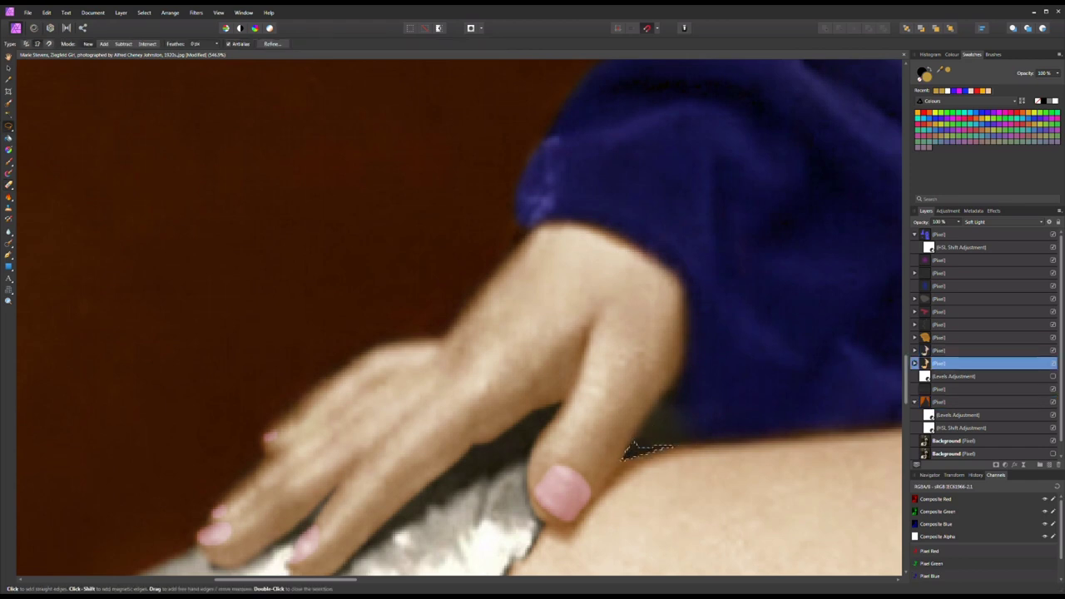
pyautogui.hotkey('alt', 'shift', ']')
# - Sample the robe's blue on the robe layer and touch up the gap beside the thumb with a 4 px brush
pyautogui.press('b')
pyautogui.keyDown('alt'); pyautogui.click(707, 425); pyautogui.keyUp('alt')
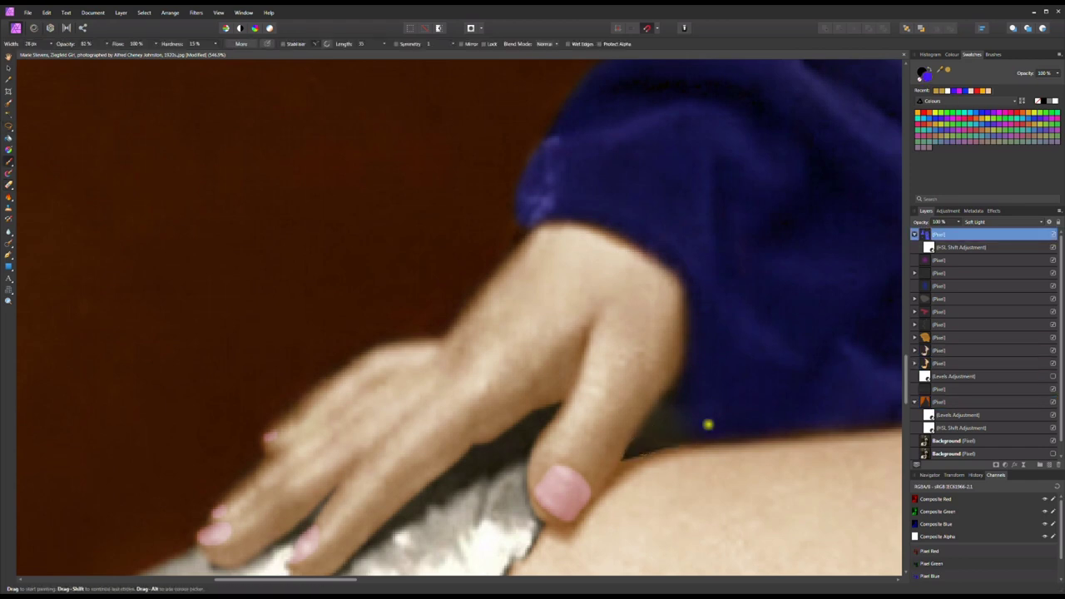
pyautogui.press('[')
pyautogui.press('[')
pyautogui.press('[')
pyautogui.press('[')
pyautogui.press('[')
pyautogui.press('[')
# - Raise the orange moulding layer's opacity to about 66% and apply a Gaussian Blur to it
pyautogui.scroll(-10, 707, 425)
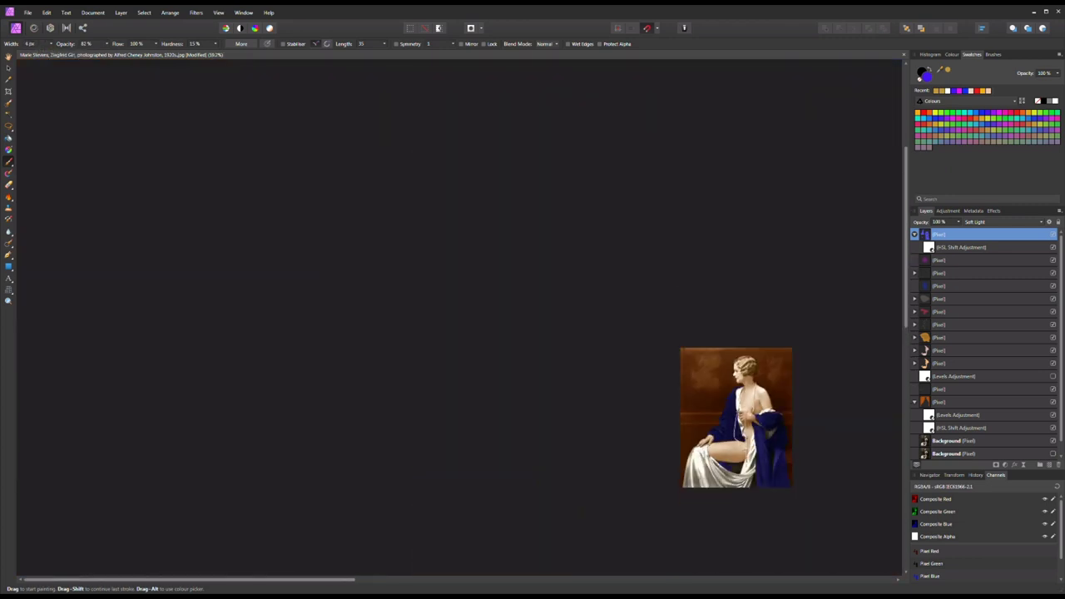
pyautogui.scroll(4, 707, 425)
pyautogui.click(982, 388)
pyautogui.moveTo(1003, 230); pyautogui.dragTo(983, 230)
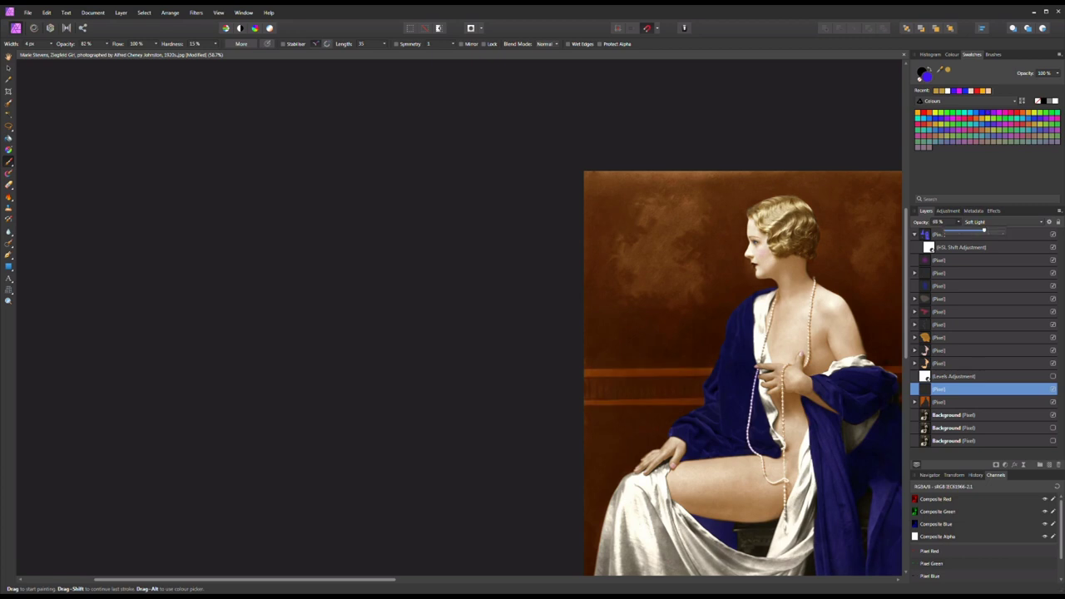
pyautogui.click(196, 12)
pyautogui.moveTo(241, 31)
pyautogui.click(329, 41)
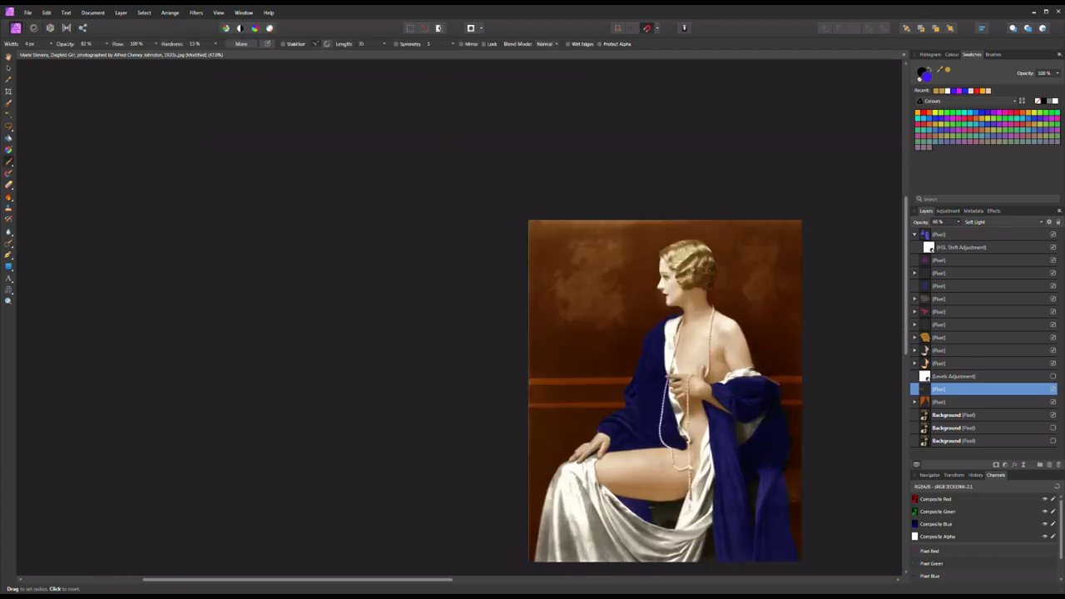
# - Add an HSL adjustment to the moulding layer with hue about -20°, saturation 21% and luminosity 27%
pyautogui.click(1004, 464)
pyautogui.click(982, 247)
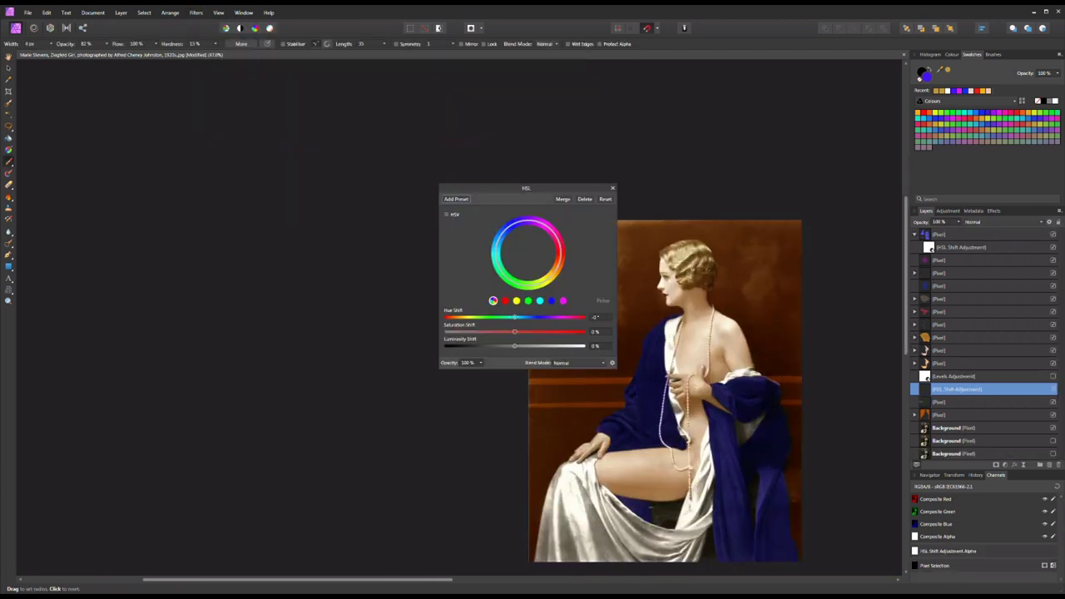
pyautogui.moveTo(526, 188); pyautogui.dragTo(371, 181)
pyautogui.moveTo(359, 324); pyautogui.dragTo(378, 338)
pyautogui.moveTo(360, 310); pyautogui.dragTo(352, 311)
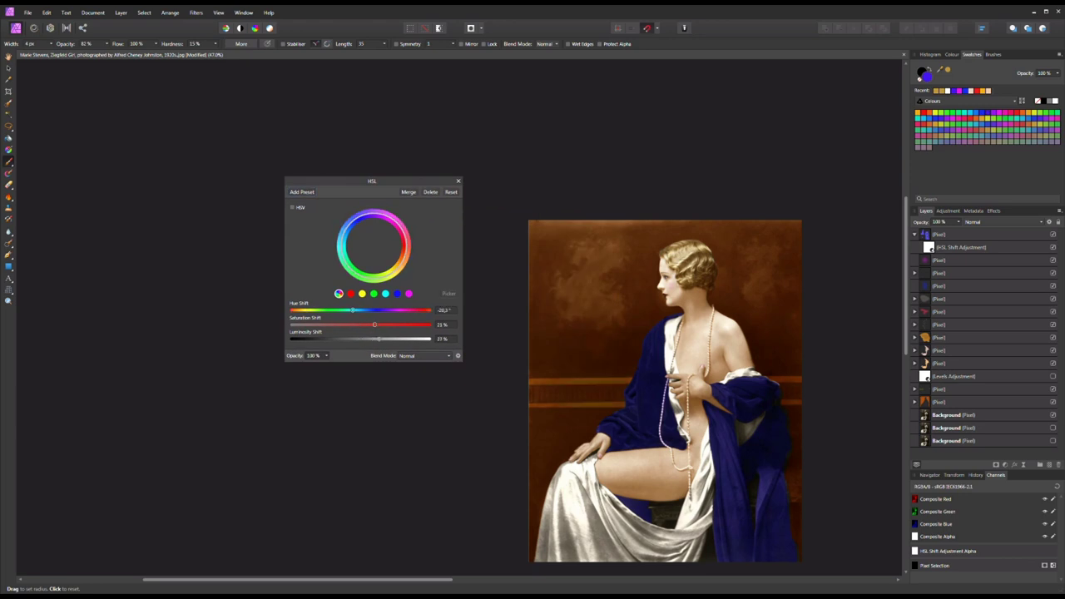
pyautogui.press('Return')
# - Outline the ledge's middle panel between the mouldings, up to the robe, and flood fill it with pale peach on the moulding layer
pyautogui.scroll(-2, 686, 423)
pyautogui.scroll(8, 686, 423)
pyautogui.press('l')
pyautogui.scroll(-1, 831, 217)
pyautogui.click(899, 214)
pyautogui.doubleClick(348, 303)
pyautogui.press('w')
pyautogui.click(915, 388)
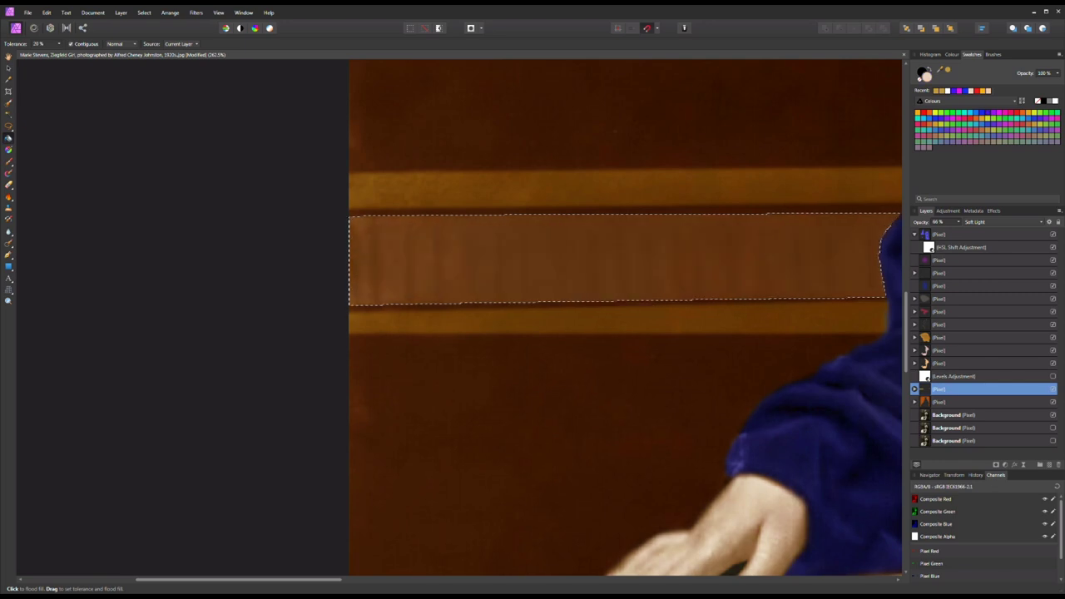
# - Outline the ledge's middle panel between the draped sleeve and the photo's other edge, fill it with pale peach, and deselect
pyautogui.hotkey('ctrl', '0')
pyautogui.scroll(5, 583, 316)
pyautogui.press('l')
pyautogui.click(563, 231)
pyautogui.click(784, 235)
pyautogui.click(785, 361)
pyautogui.click(582, 361)
pyautogui.doubleClick(582, 287)
pyautogui.press('w')
pyautogui.press('Delete')
pyautogui.hotkey('ctrl', 'd')
# - Set the moulding layer's opacity to 15% and erase the vertical grooves in the ledge panel beside the draped sleeve
pyautogui.press('e')
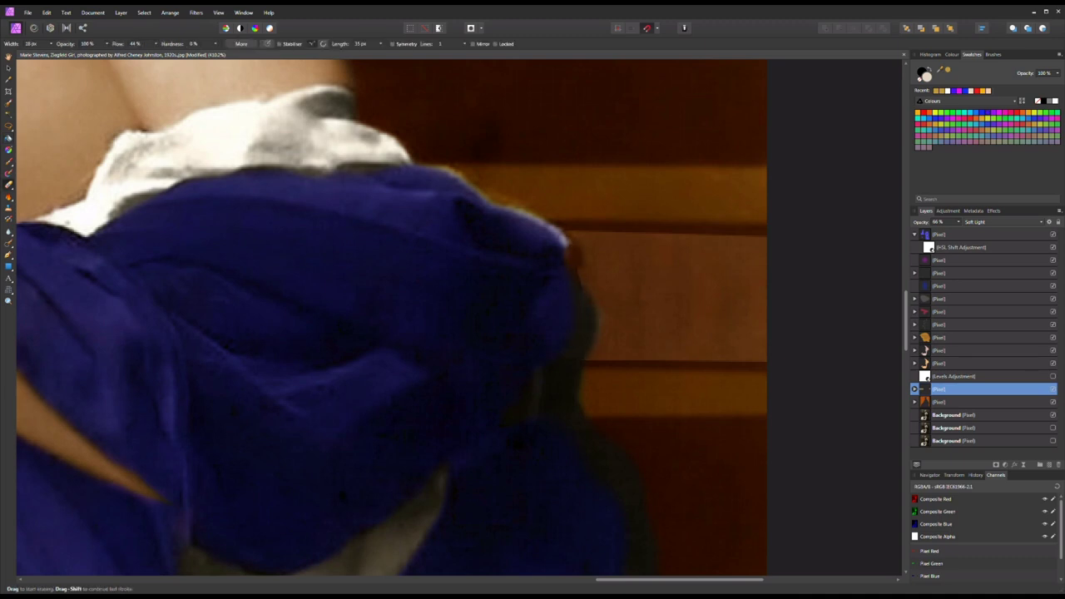
pyautogui.press('1')
pyautogui.press('5')
pyautogui.press('[')
pyautogui.press('[')
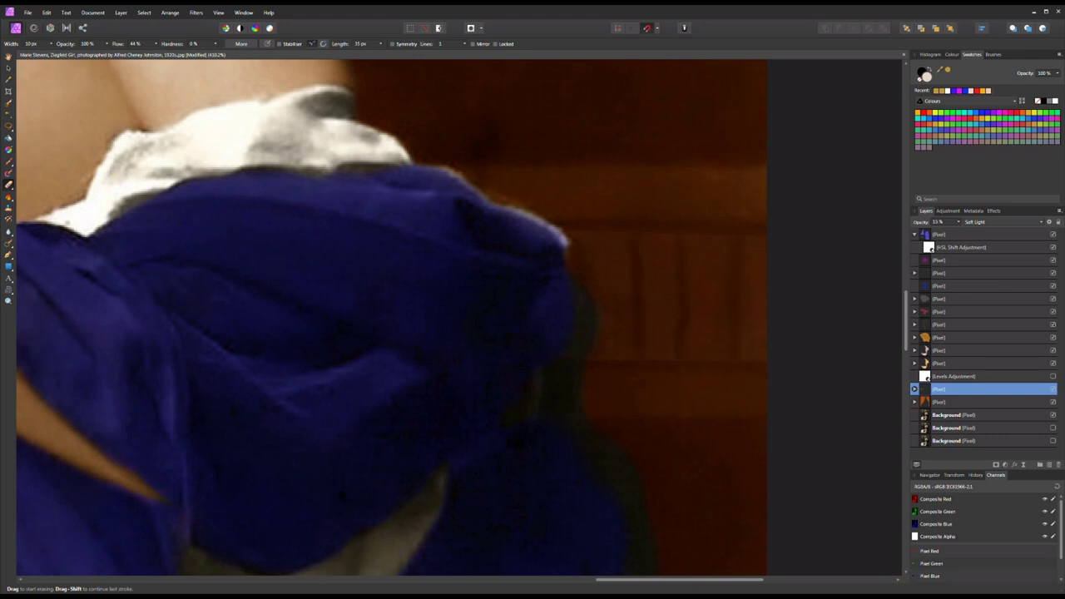
pyautogui.scroll(-10, 173, 148)
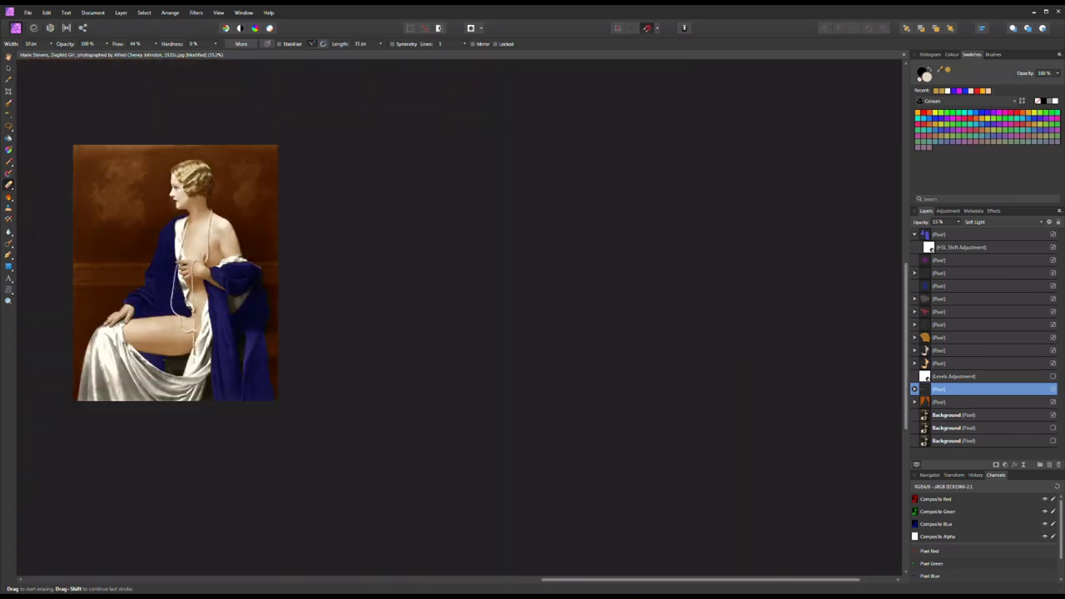
# - Erase evenly spaced vertical grooves across the ledge panel between the photo's edge and the robe's back
pyautogui.scroll(10, 173, 149)
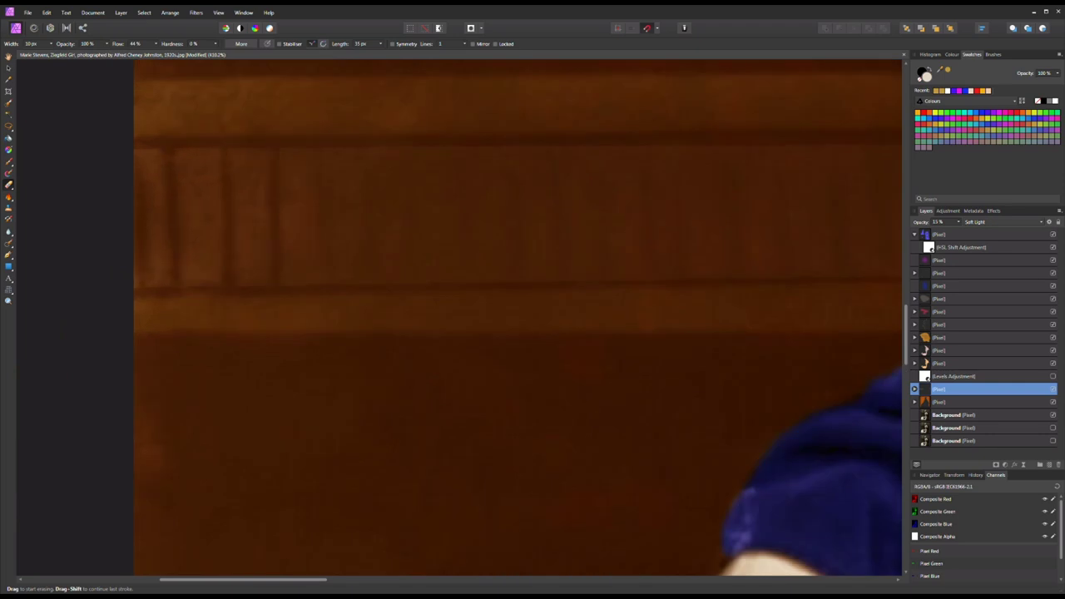
pyautogui.moveTo(319, 209); pyautogui.dragTo(321, 281)
pyautogui.moveTo(371, 214); pyautogui.dragTo(370, 153)
pyautogui.moveTo(690, 157); pyautogui.dragTo(691, 274)
pyautogui.moveTo(734, 142); pyautogui.dragTo(736, 275)
pyautogui.moveTo(325, 577); pyautogui.dragTo(439, 577)
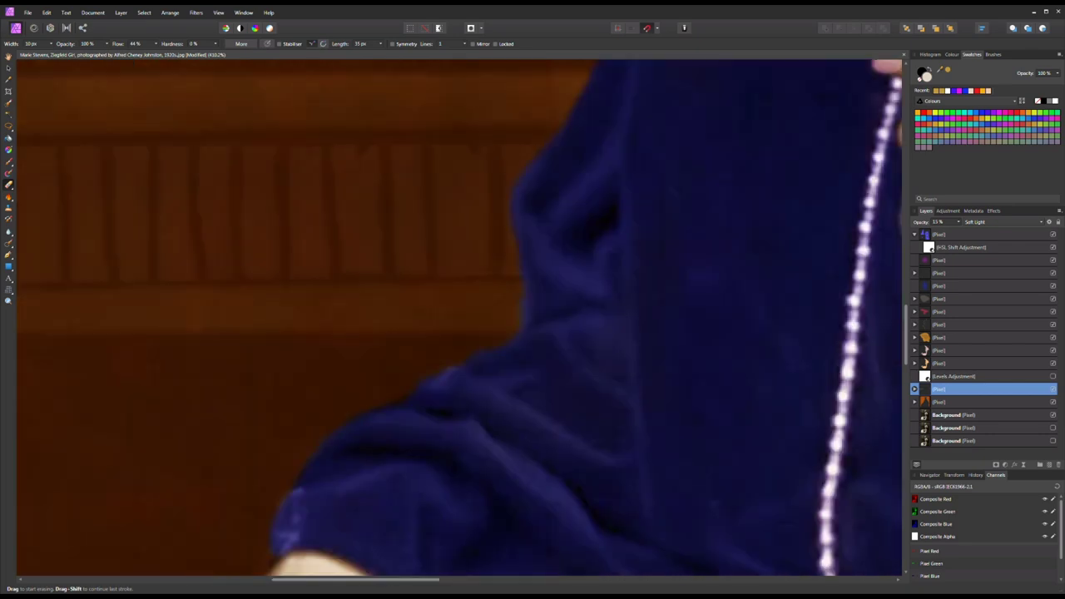
pyautogui.hotkey('ctrl', '0')
# - Fill the moulding layer's HSL adjustment mask with white and set hue -7.3°, saturation about 18% and luminosity 66%
pyautogui.click(196, 13)
pyautogui.press('Escape')
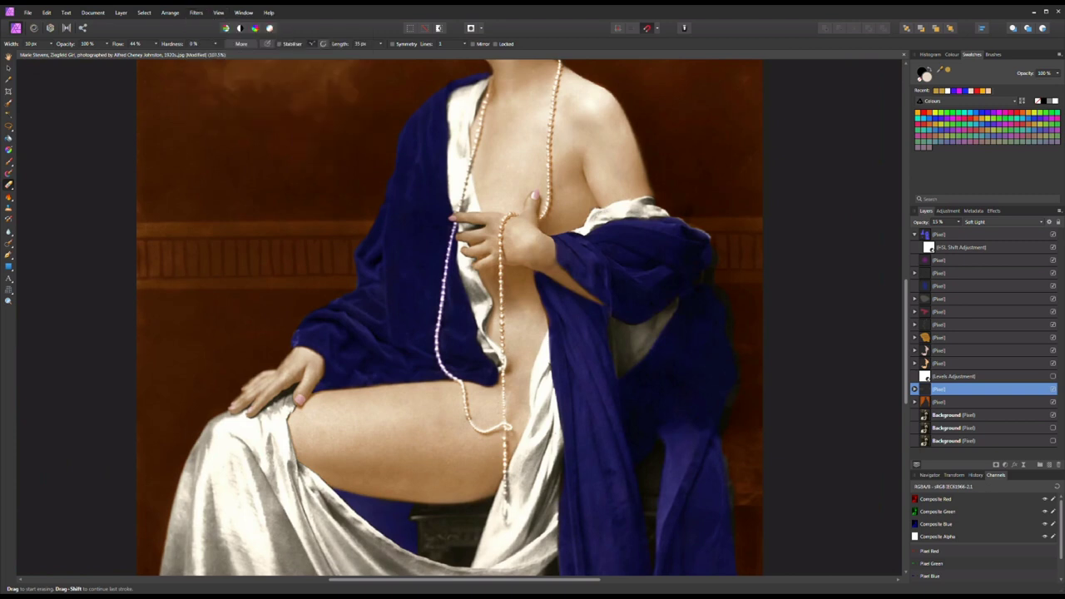
pyautogui.hotkey('ctrl', 'u')
pyautogui.moveTo(355, 309); pyautogui.dragTo(357, 310)
pyautogui.hotkey('ctrl', 'a')
pyautogui.press('g')
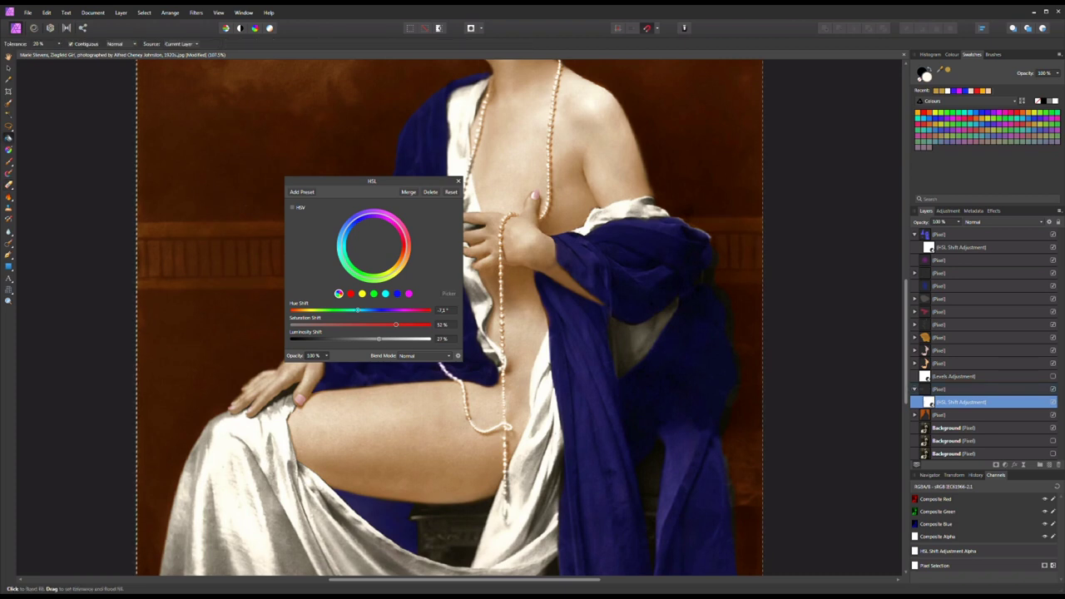
pyautogui.moveTo(379, 338)
pyautogui.mouseDown()
pyautogui.moveTo(406, 338)
pyautogui.moveTo(373, 324)
pyautogui.mouseUp()
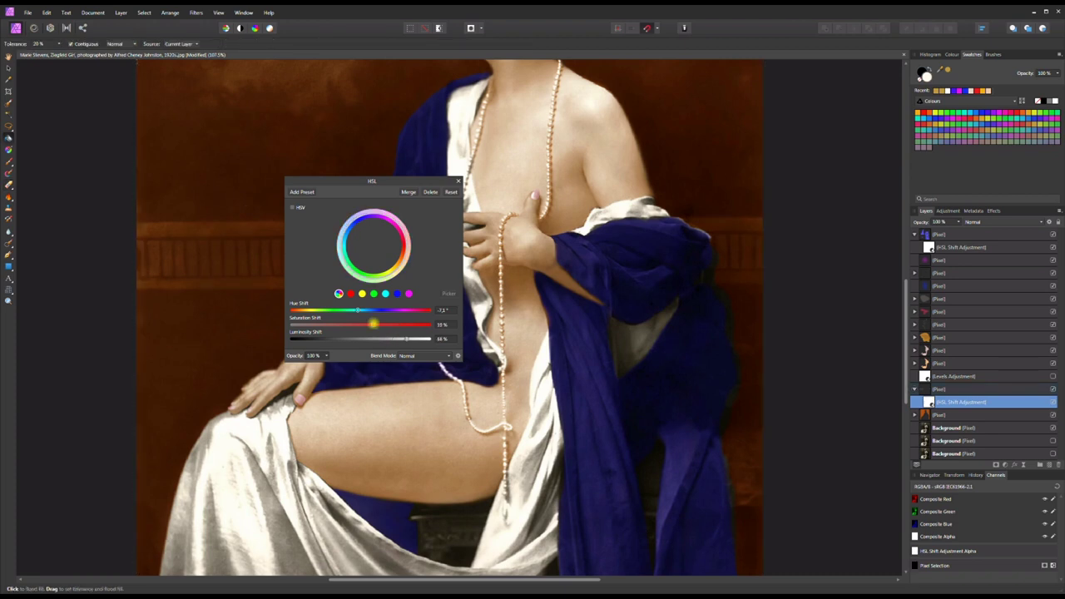
pyautogui.click(458, 181)
pyautogui.scroll(-5, 580, 219)
pyautogui.scroll(5, 589, 381)
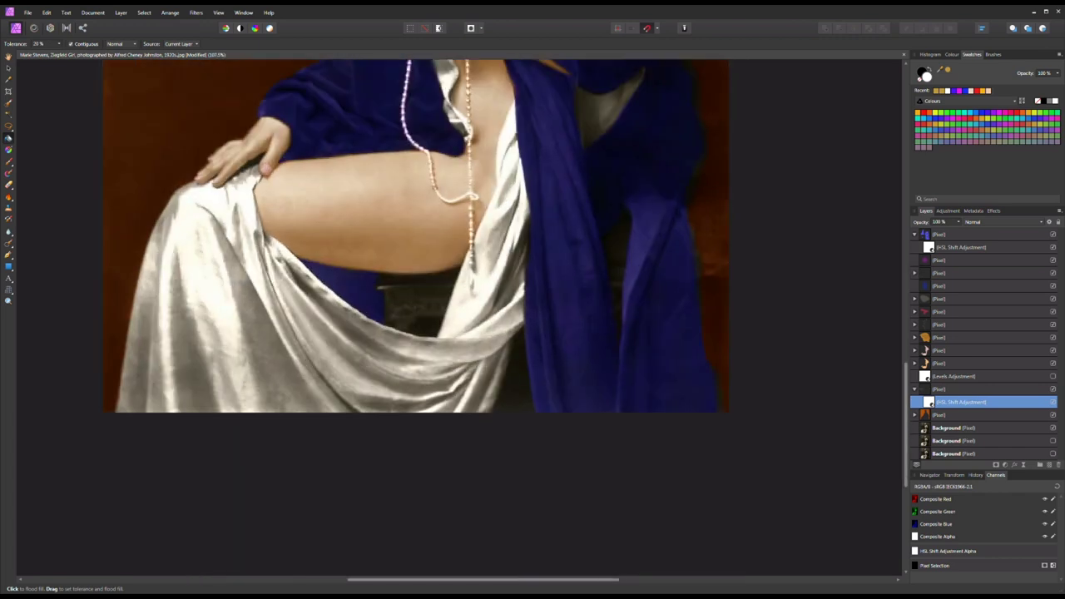
# - Create a Soft Light layer and paint the carved wooden bench visible between the thigh and the drape orange
pyautogui.scroll(4, 395, 295)
pyautogui.hotkey('ctrl', 'shift', 'n')
pyautogui.press('b')
pyautogui.moveTo(359, 221)
pyautogui.mouseDown()
pyautogui.moveTo(346, 252)
pyautogui.moveTo(398, 361)
pyautogui.mouseUp()
pyautogui.moveTo(358, 221); pyautogui.dragTo(545, 316)
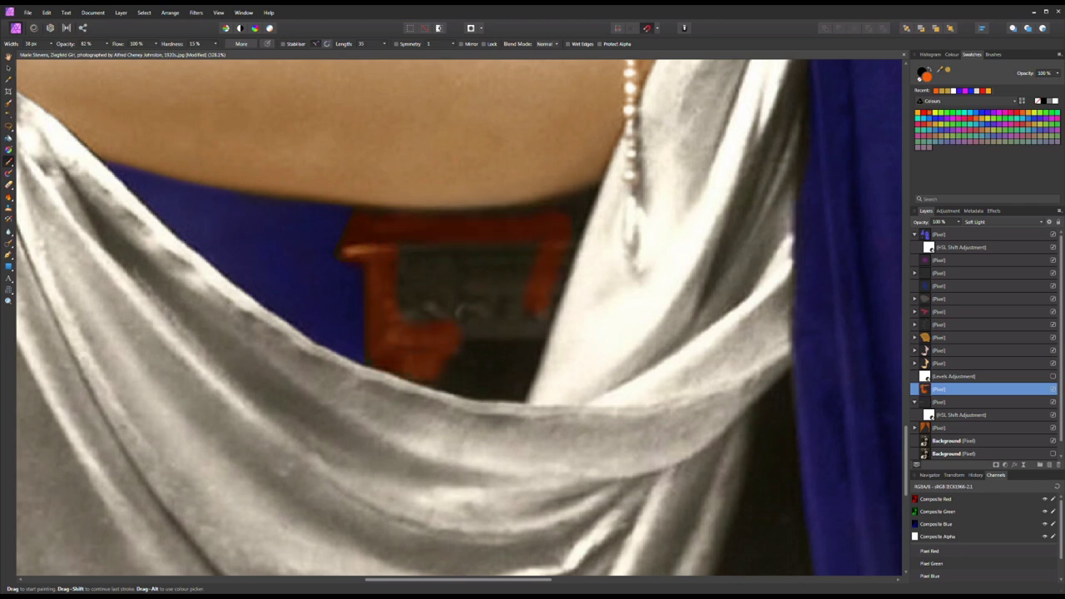
pyautogui.moveTo(404, 304); pyautogui.dragTo(456, 253)
# - Outline the orange spill on the drape's edges around the bench, clear it from the bench layer, and deselect
pyautogui.press('l')
pyautogui.click(603, 174)
pyautogui.click(544, 353)
pyautogui.click(431, 386)
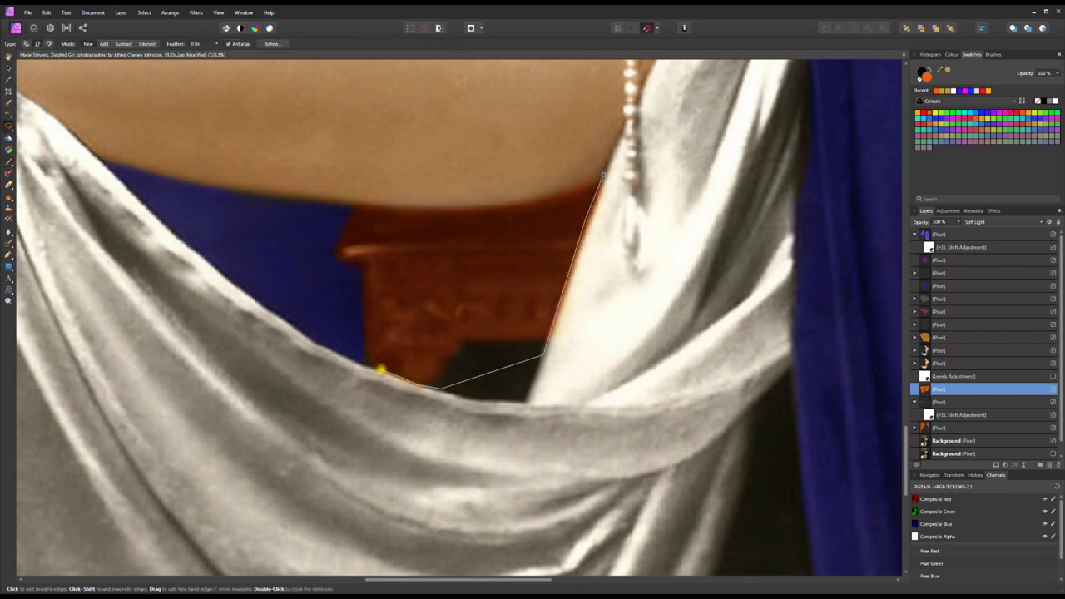
pyautogui.doubleClick(599, 172)
pyautogui.hotkey('ctrl', 'd')
pyautogui.press('b')
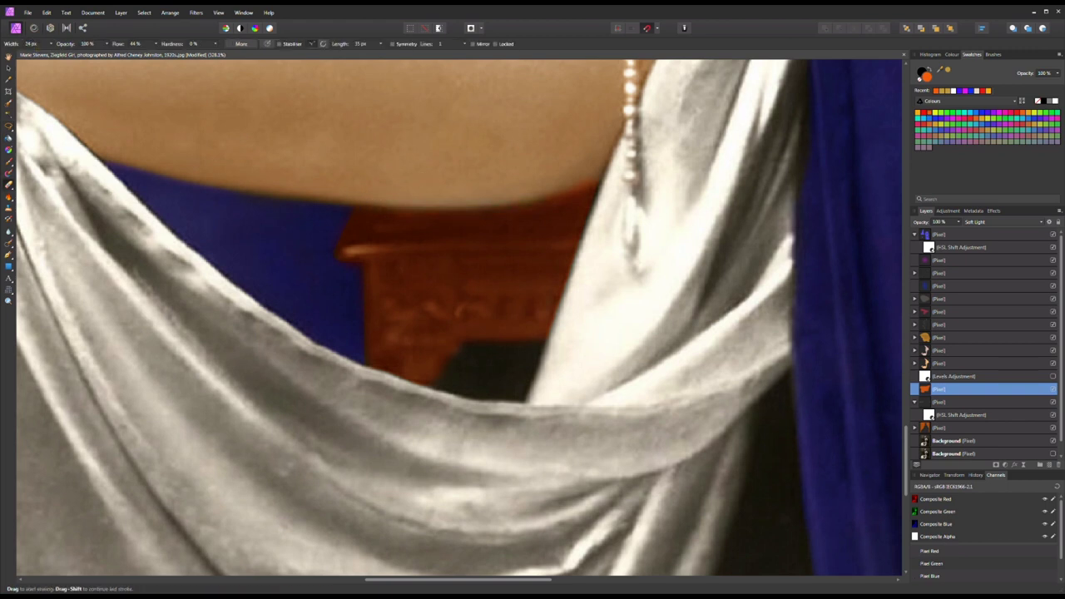
# - Add an HSL adjustment to the bench layer with hue -17°, saturation 30% and luminosity -3%
pyautogui.hotkey('ctrl', 'u')
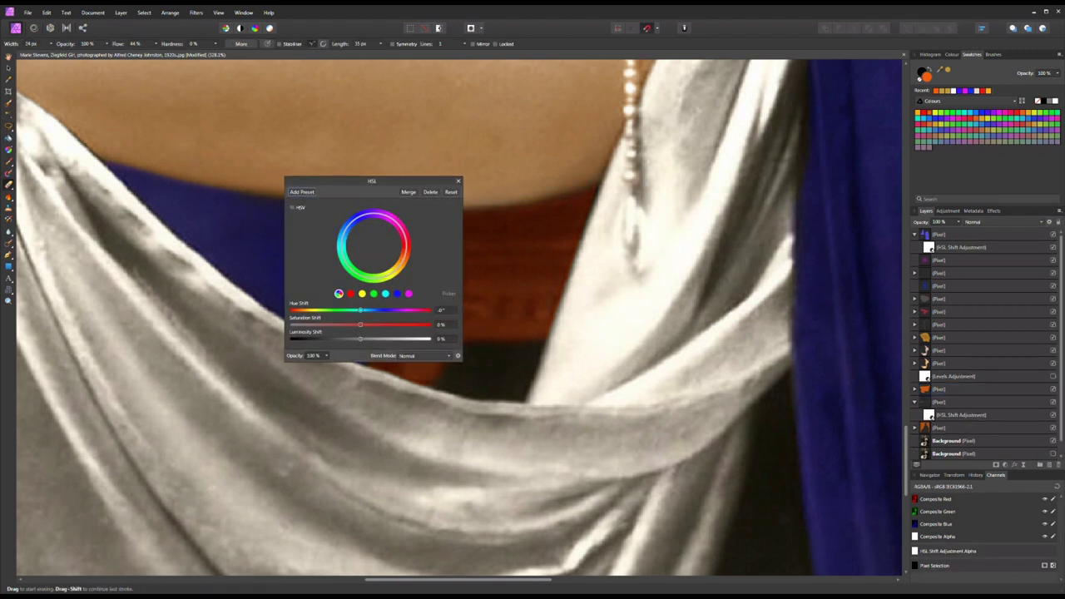
pyautogui.moveTo(370, 178); pyautogui.dragTo(204, 165)
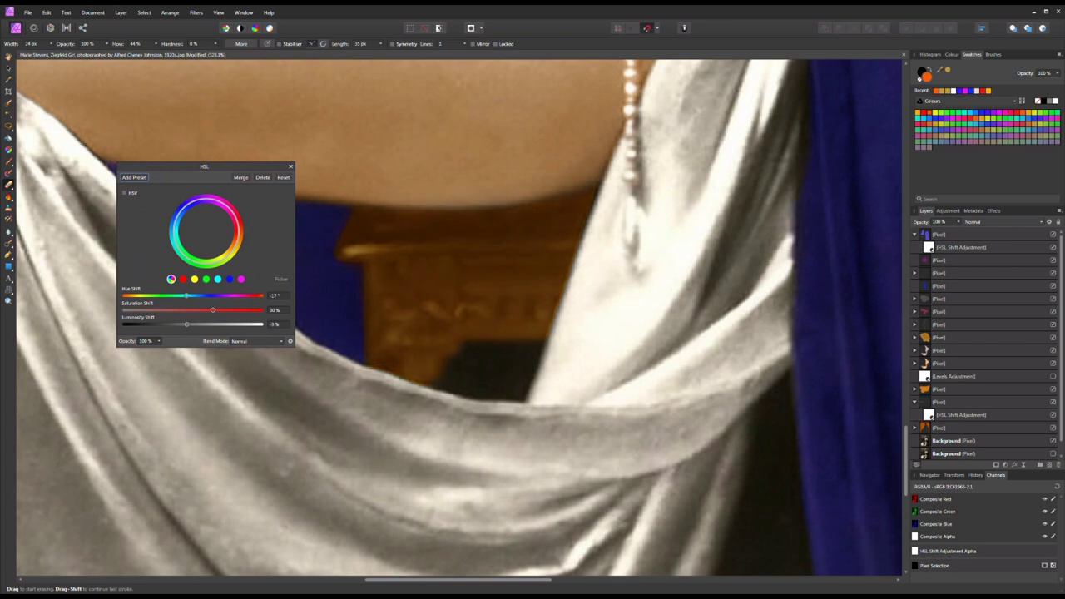
pyautogui.press('Return')
# - Outline the bench area between the robe's back and the photo's edge, and clear the brown tint from it on the backdrop layer
pyautogui.hotkey('ctrl', '0')
pyautogui.scroll(3, 242, 241)
pyautogui.scroll(4, 454, 344)
pyautogui.press('b')
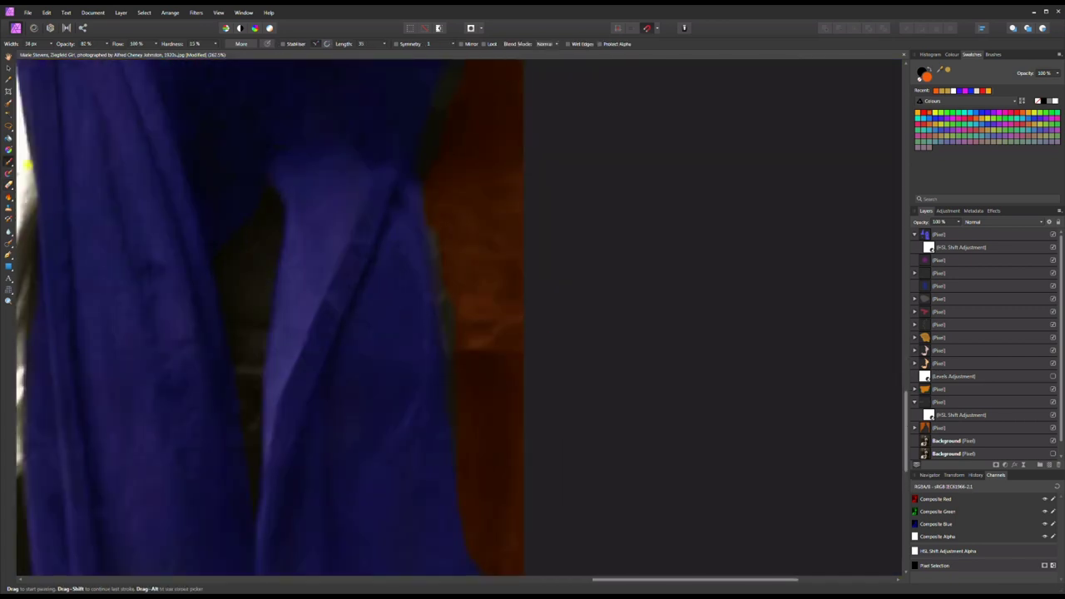
pyautogui.press('l')
pyautogui.scroll(4, 290, 317)
pyautogui.scroll(2, 289, 317)
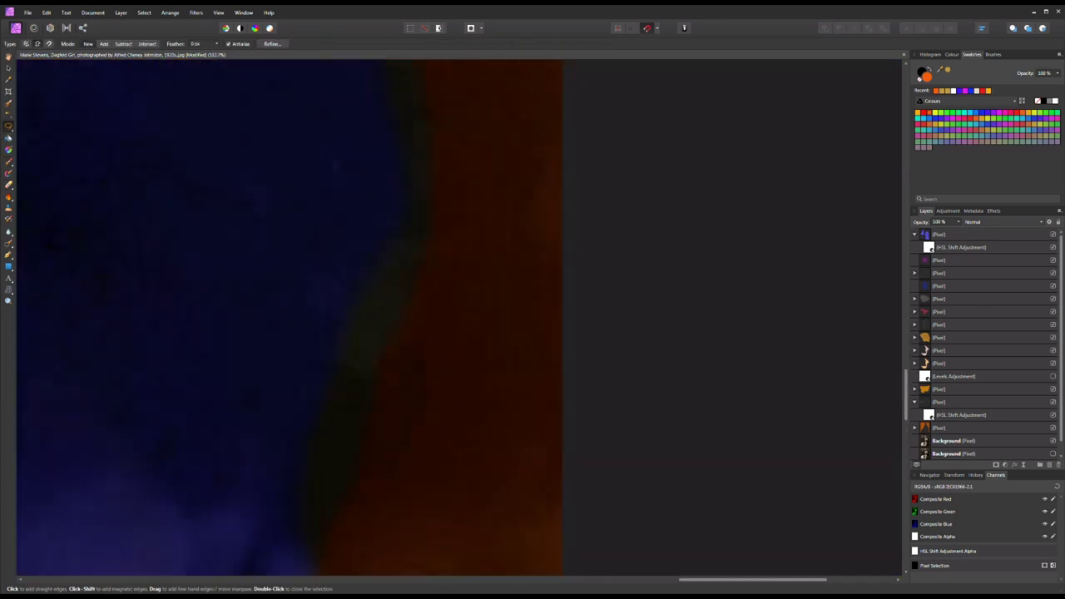
pyautogui.scroll(-4, 289, 317)
pyautogui.click(488, 437)
pyautogui.click(566, 440)
pyautogui.scroll(2, 574, 287)
pyautogui.click(556, 330)
pyautogui.click(494, 331)
pyautogui.click(446, 426)
pyautogui.doubleClick(469, 451)
pyautogui.click(982, 428)
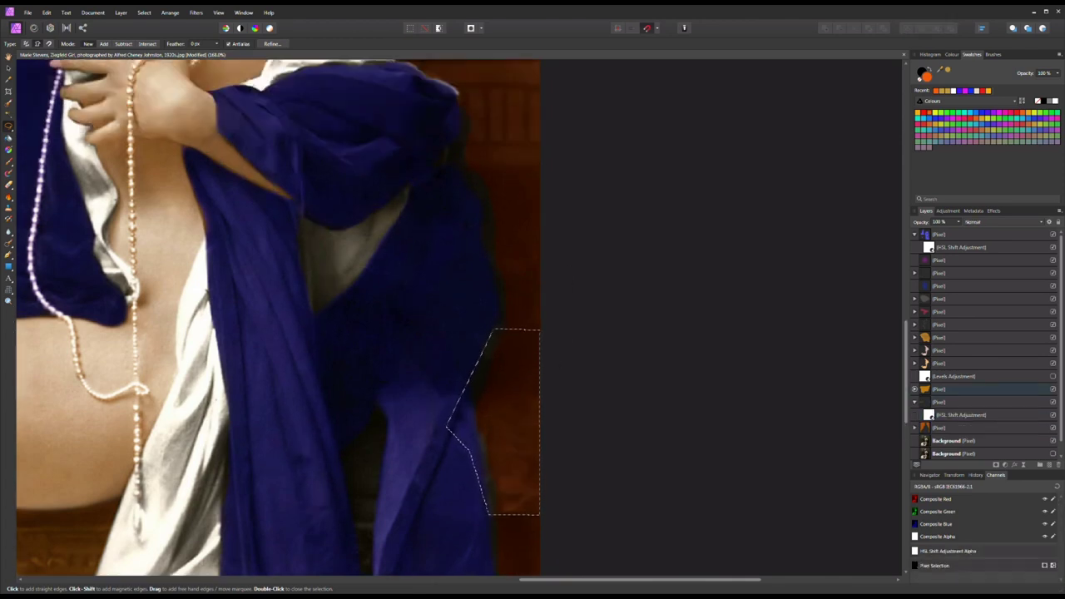
pyautogui.click(483, 513)
pyautogui.click(589, 516)
pyautogui.scroll(-6, 587, 424)
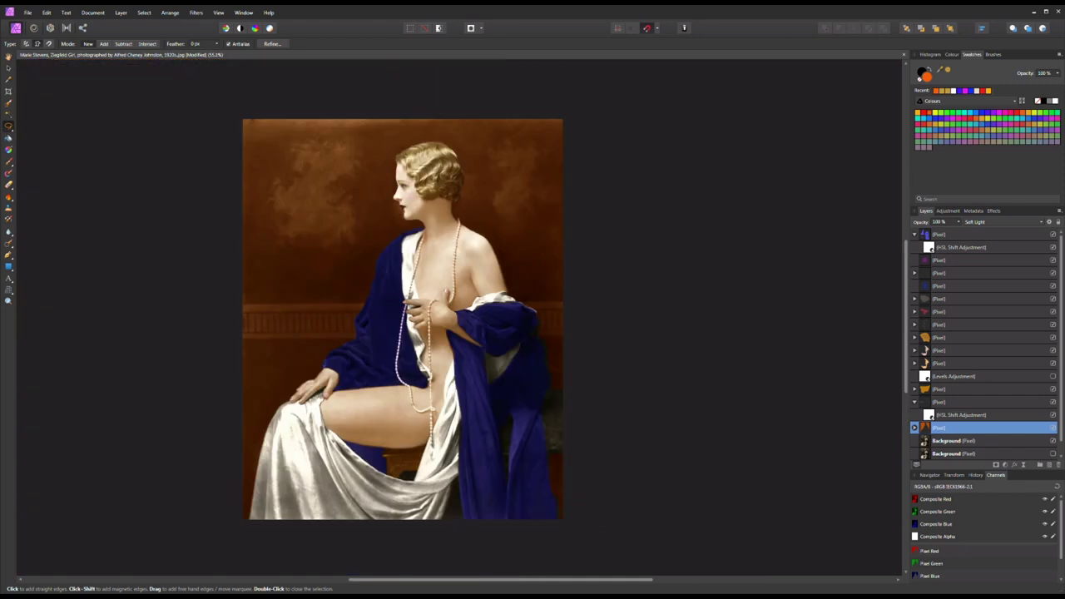
# - On the bench layer, paint the bench behind the robe's back and in the gap between its hanging folds orange
pyautogui.scroll(7, 486, 246)
pyautogui.press('b')
pyautogui.hotkey('alt', ']')
pyautogui.scroll(-2, 654, 453)
pyautogui.scroll(4, 434, 454)
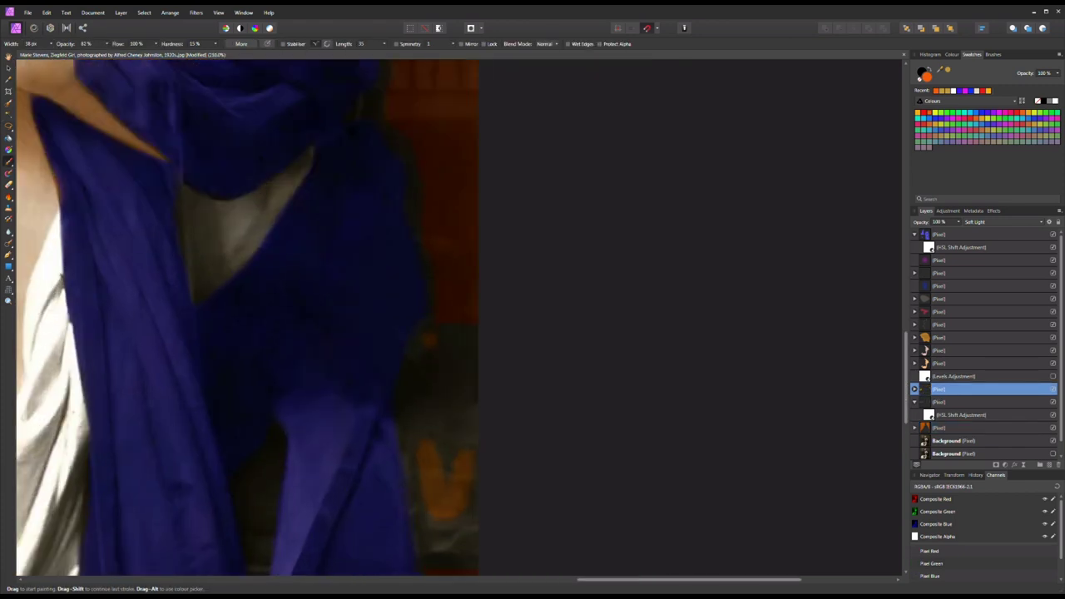
pyautogui.moveTo(470, 392)
pyautogui.mouseDown()
pyautogui.moveTo(459, 546)
pyautogui.moveTo(411, 425)
pyautogui.moveTo(420, 350)
pyautogui.moveTo(449, 528)
pyautogui.mouseUp()
pyautogui.scroll(-3, 449, 416)
pyautogui.moveTo(458, 422)
pyautogui.mouseDown()
pyautogui.moveTo(428, 261)
pyautogui.moveTo(441, 212)
pyautogui.mouseUp()
pyautogui.moveTo(451, 293); pyautogui.dragTo(457, 218)
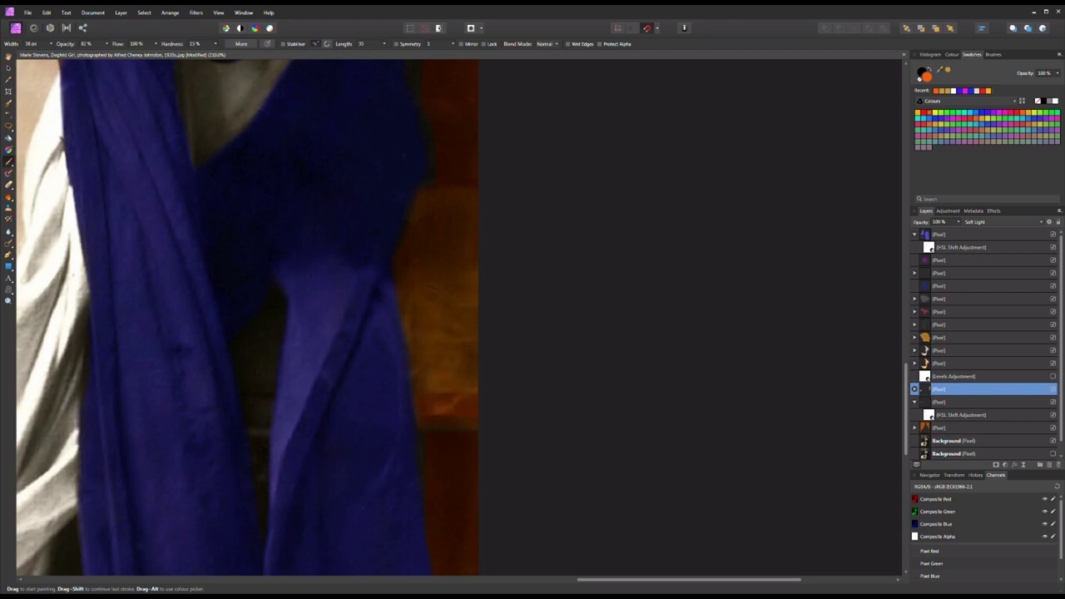
pyautogui.click(1053, 234)
pyautogui.moveTo(263, 432)
pyautogui.mouseDown()
pyautogui.moveTo(267, 298)
pyautogui.moveTo(268, 366)
pyautogui.mouseUp()
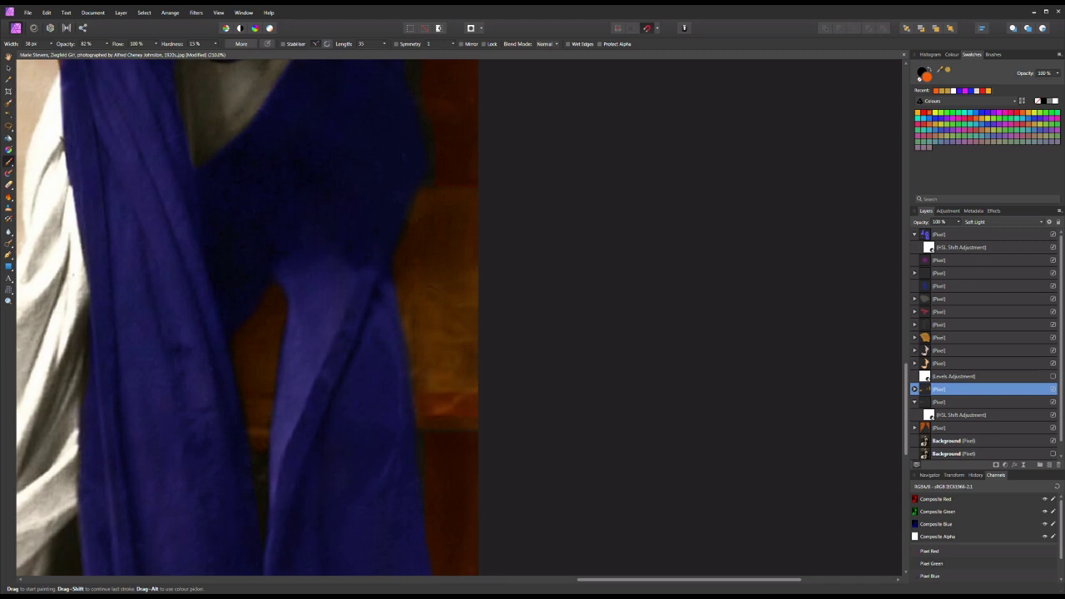
# - On the robe layer, paint blue over the uncoloured strip along the robe's back edge from the sleeve to the bench
pyautogui.scroll(2, 345, 250)
pyautogui.hotkey('alt', 'shift', ']')
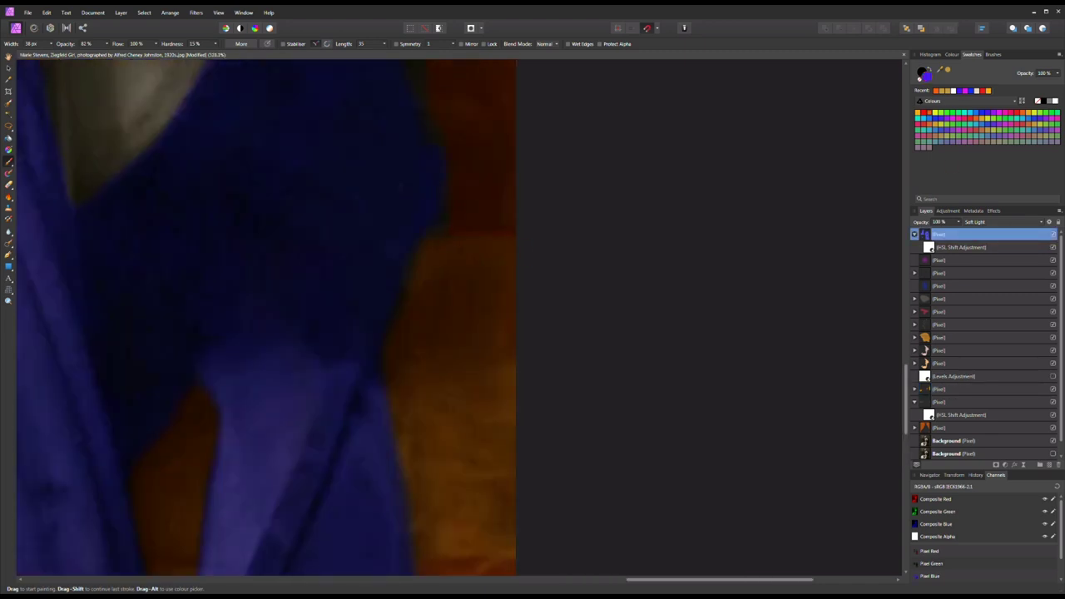
pyautogui.scroll(-4, 390, 380)
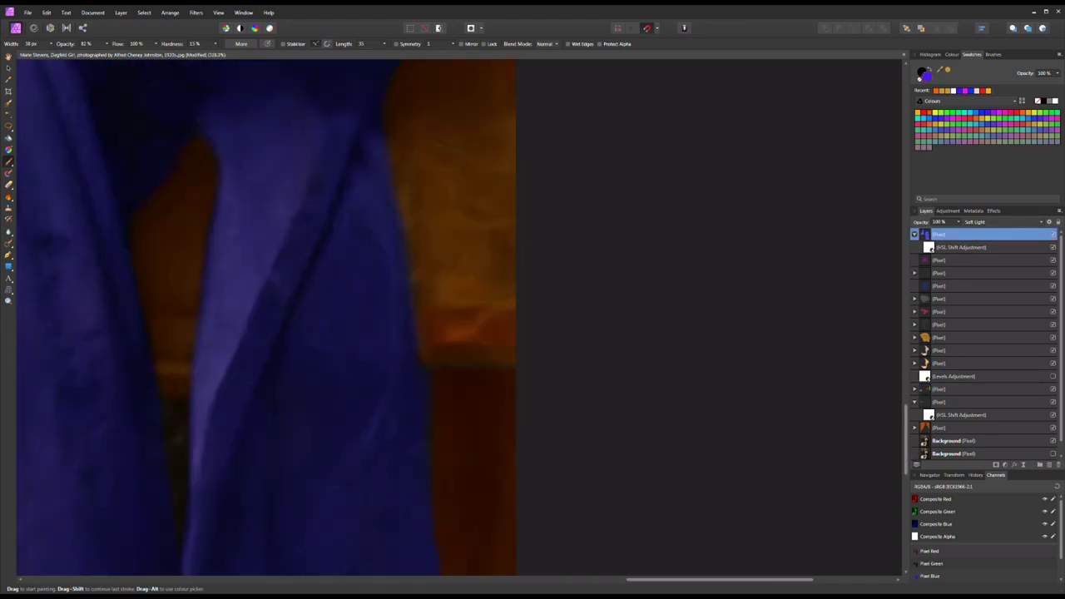
pyautogui.scroll(-3, 435, 170)
pyautogui.scroll(6, 435, 170)
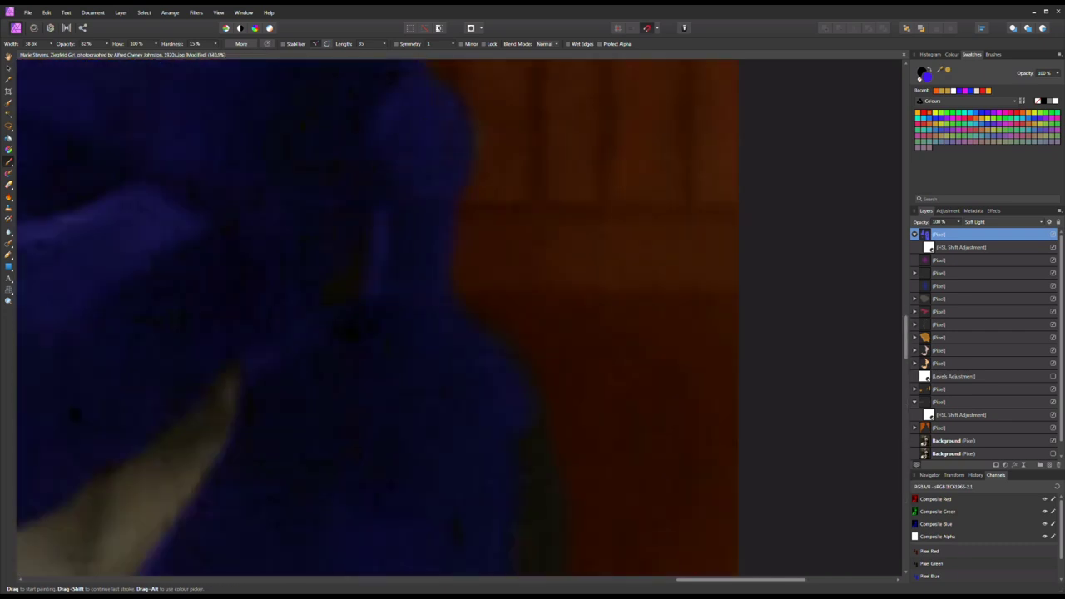
pyautogui.scroll(-2, 450, 332)
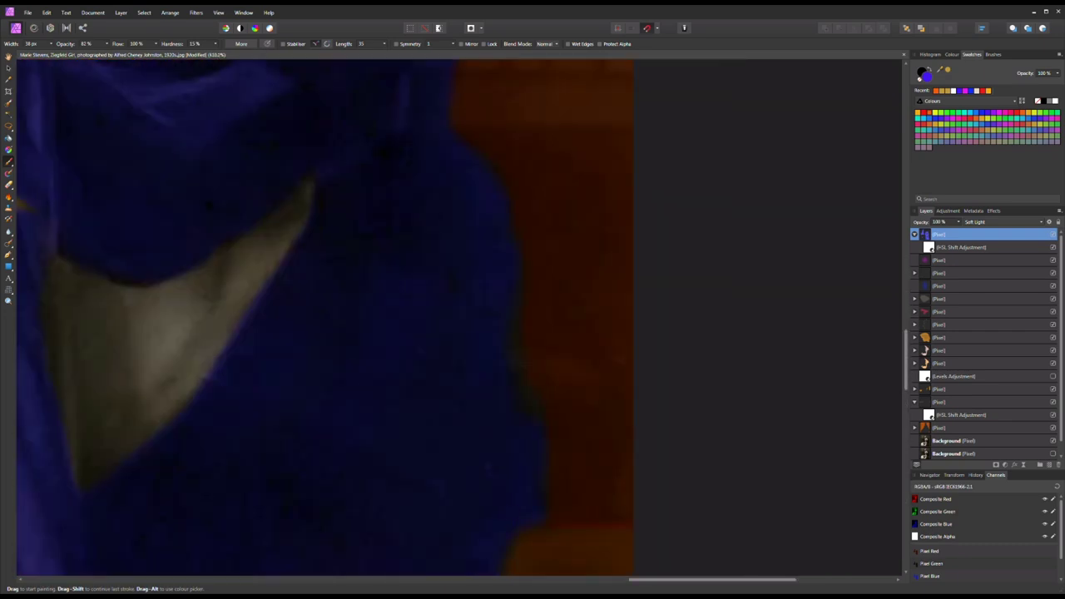
pyautogui.scroll(-4, 417, 253)
pyautogui.scroll(4, 418, 253)
pyautogui.scroll(-4, 417, 253)
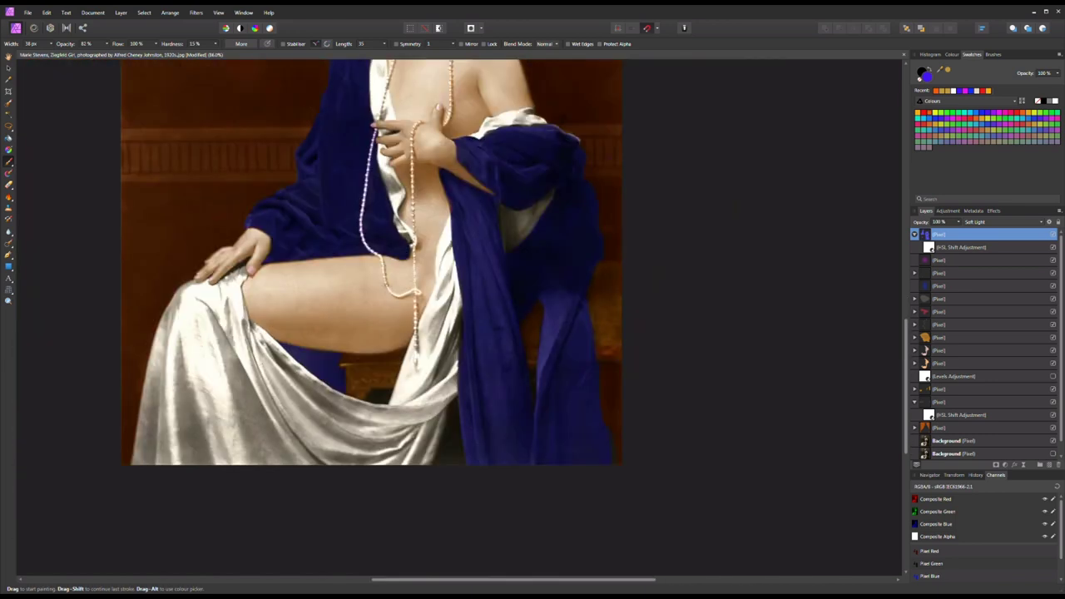
# - Create a new Soft Light layer and paint the satin drape below the leg golden yellow
pyautogui.hotkey('ctrl', 'shift', 'n')
pyautogui.click(1003, 221)
pyautogui.click(999, 274)
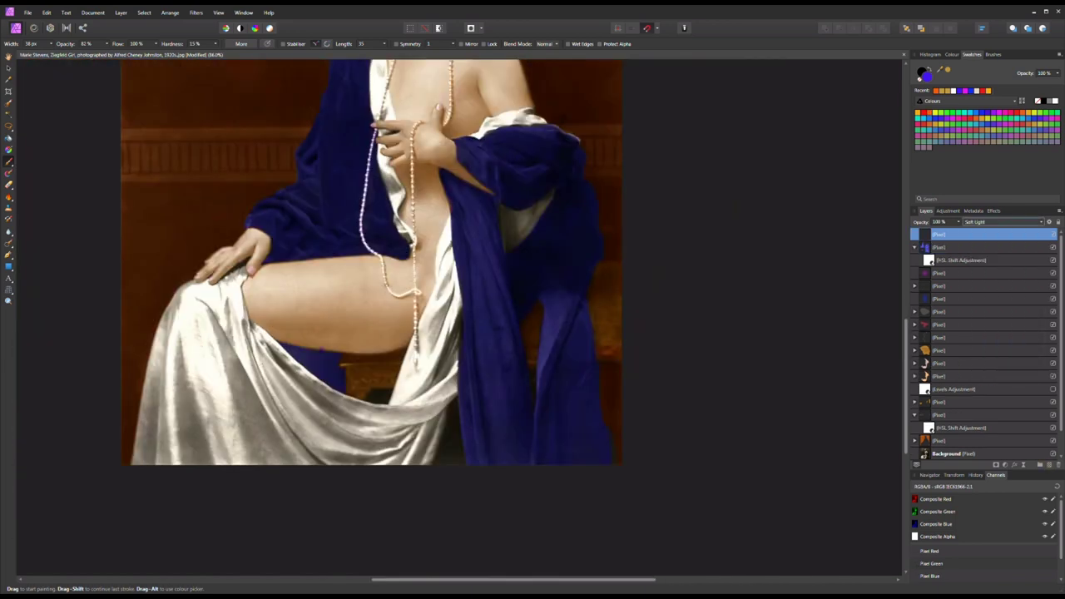
pyautogui.click(986, 91)
pyautogui.moveTo(237, 362); pyautogui.dragTo(257, 437)
pyautogui.moveTo(204, 416)
pyautogui.mouseDown()
pyautogui.moveTo(274, 451)
pyautogui.moveTo(383, 435)
pyautogui.moveTo(349, 401)
pyautogui.moveTo(374, 421)
pyautogui.moveTo(183, 455)
pyautogui.moveTo(154, 441)
pyautogui.mouseUp()
pyautogui.moveTo(263, 349)
pyautogui.mouseDown()
pyautogui.moveTo(316, 391)
pyautogui.moveTo(332, 462)
pyautogui.moveTo(150, 441)
pyautogui.mouseUp()
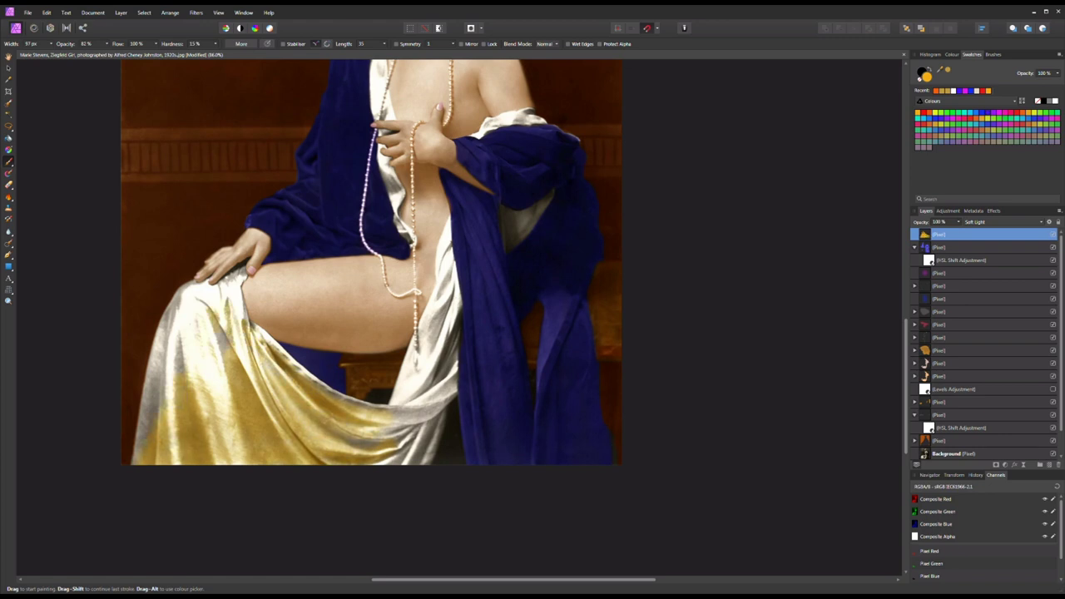
pyautogui.moveTo(221, 333); pyautogui.dragTo(228, 348)
pyautogui.moveTo(157, 379); pyautogui.dragTo(147, 441)
pyautogui.moveTo(357, 441)
pyautogui.mouseDown()
pyautogui.moveTo(397, 457)
pyautogui.moveTo(412, 428)
pyautogui.mouseUp()
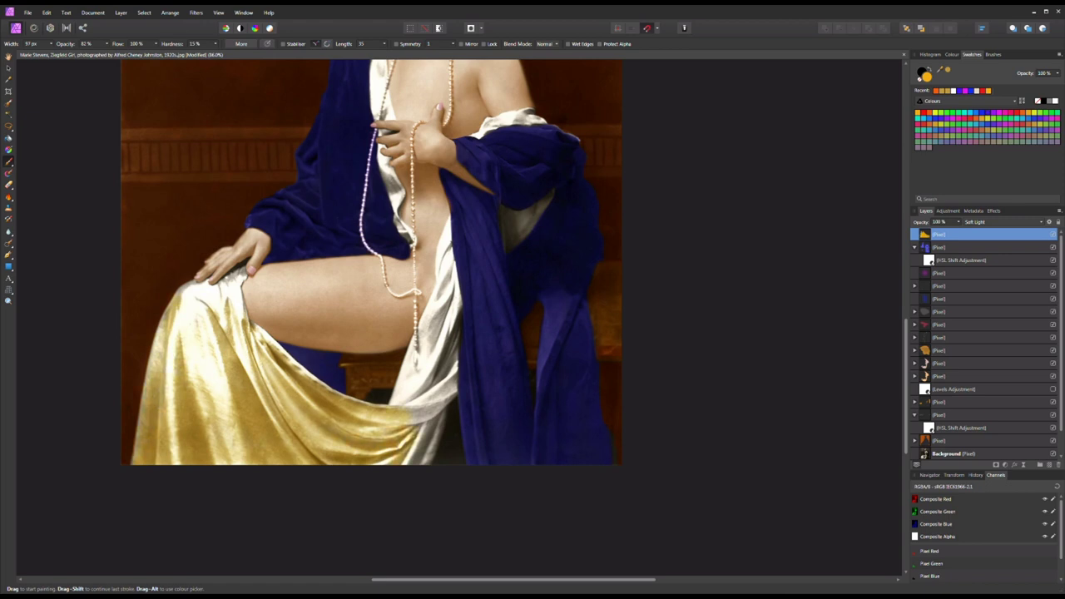
# - Paint the upright drape folds beside the robe's hanging panel golden yellow
pyautogui.scroll(2, 371, 291)
pyautogui.moveTo(440, 372)
pyautogui.mouseDown()
pyautogui.moveTo(419, 479)
pyautogui.moveTo(426, 524)
pyautogui.mouseUp()
pyautogui.moveTo(449, 389); pyautogui.dragTo(431, 500)
# - Tint the drape's grey folds beneath the hand and around the fingertips golden yellow, reducing the brush to 7 px for the edges
pyautogui.press('[')
pyautogui.press('[')
pyautogui.press('[')
pyautogui.scroll(4, 167, 348)
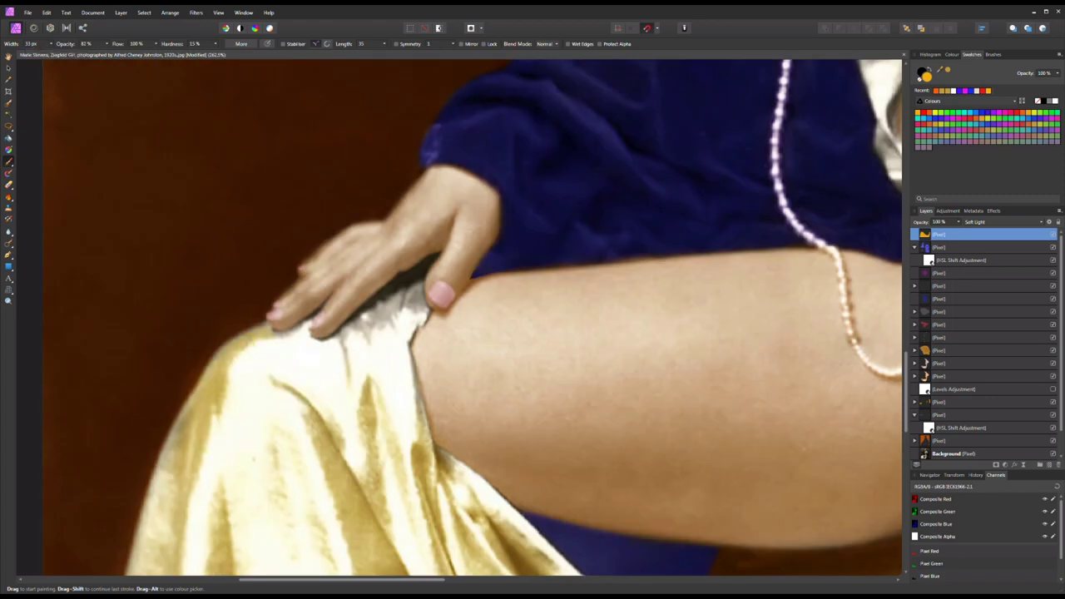
pyautogui.click(414, 293)
pyautogui.press('[')
pyautogui.press('[')
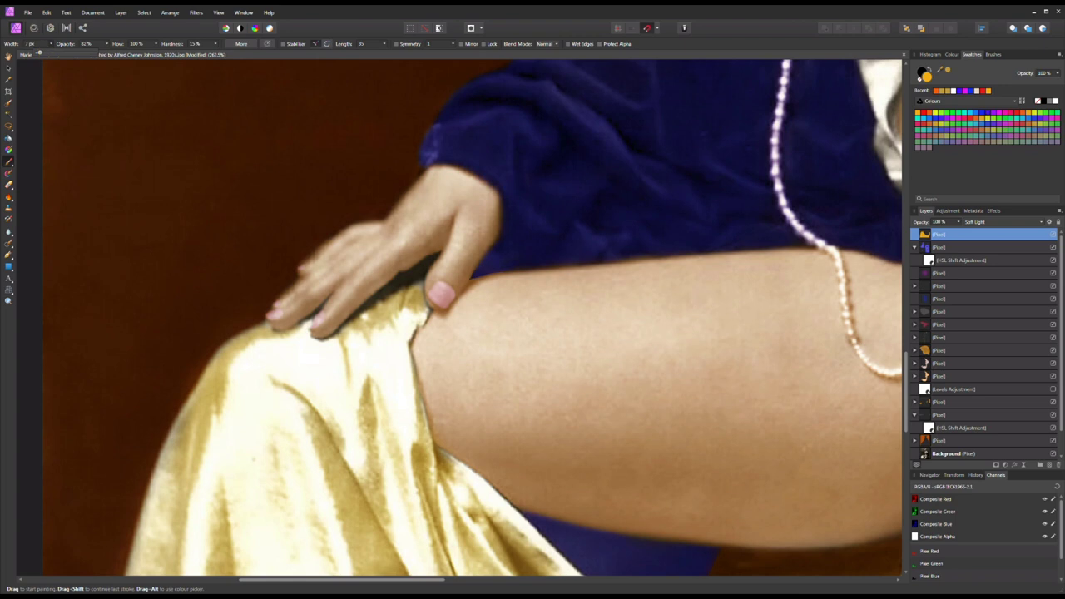
pyautogui.scroll(3, 316, 349)
pyautogui.press('[')
pyautogui.moveTo(316, 337); pyautogui.dragTo(566, 192)
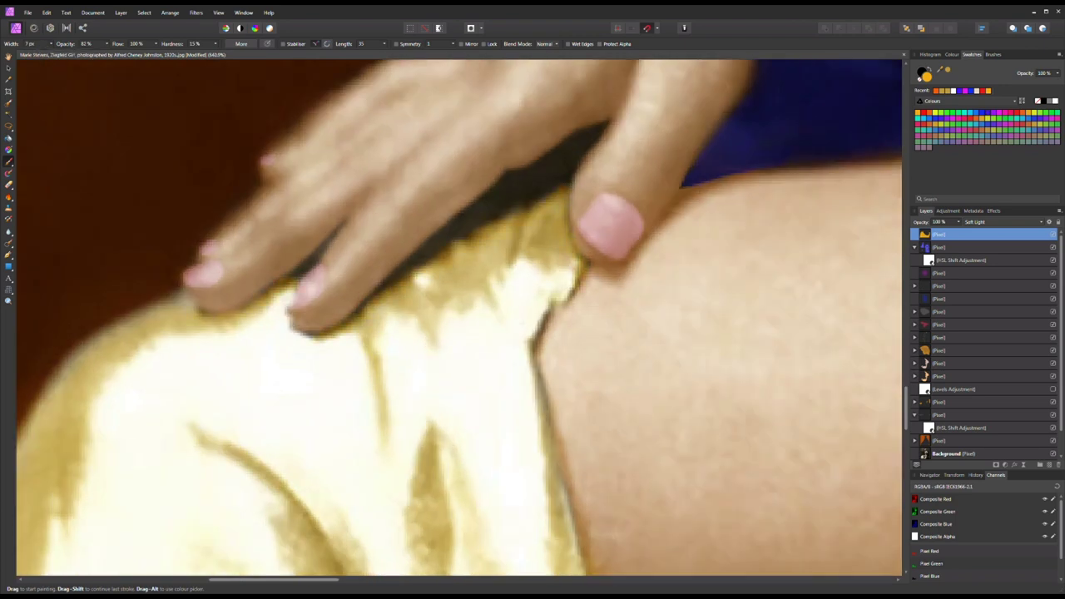
pyautogui.moveTo(309, 267); pyautogui.dragTo(350, 213)
pyautogui.click(9, 125)
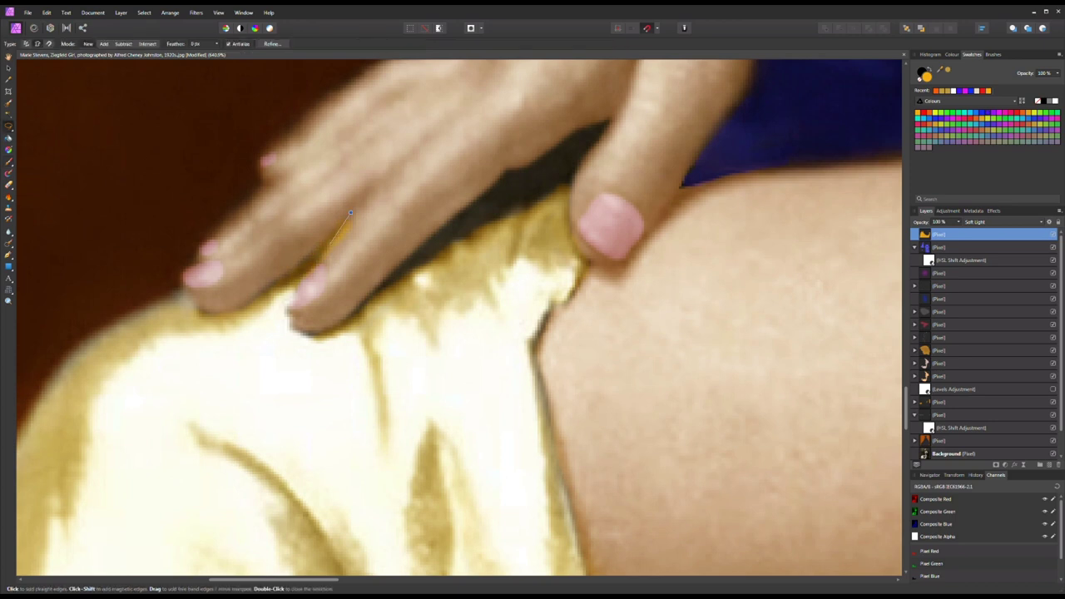
pyautogui.scroll(-3, 388, 228)
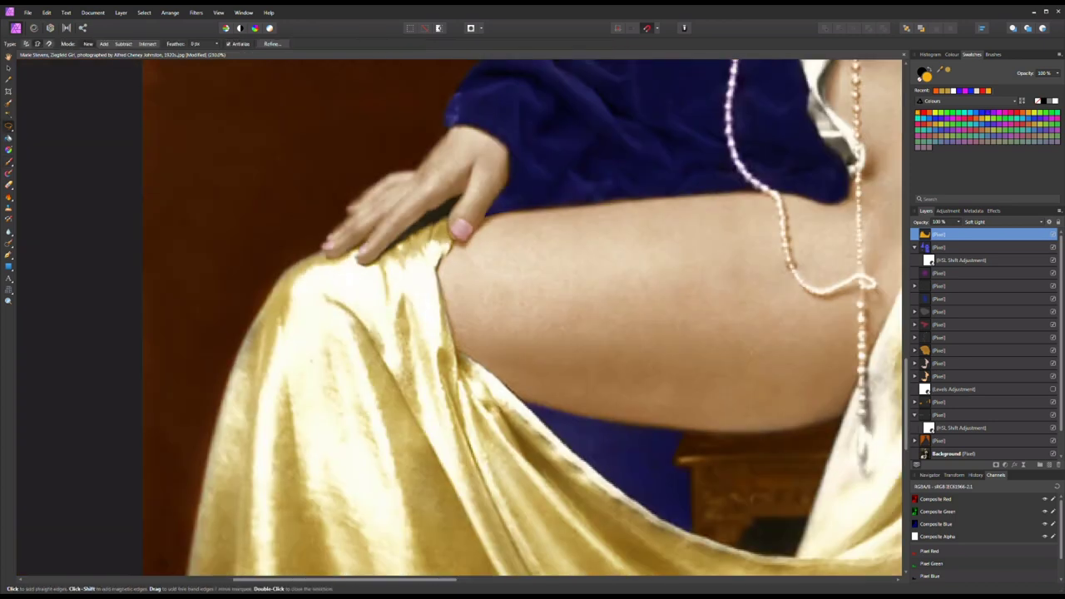
pyautogui.click(9, 163)
# - Tint the drape's upper rim golden yellow along the thigh and the blue robe beneath it, using a 27 px brush
pyautogui.scroll(3, 438, 234)
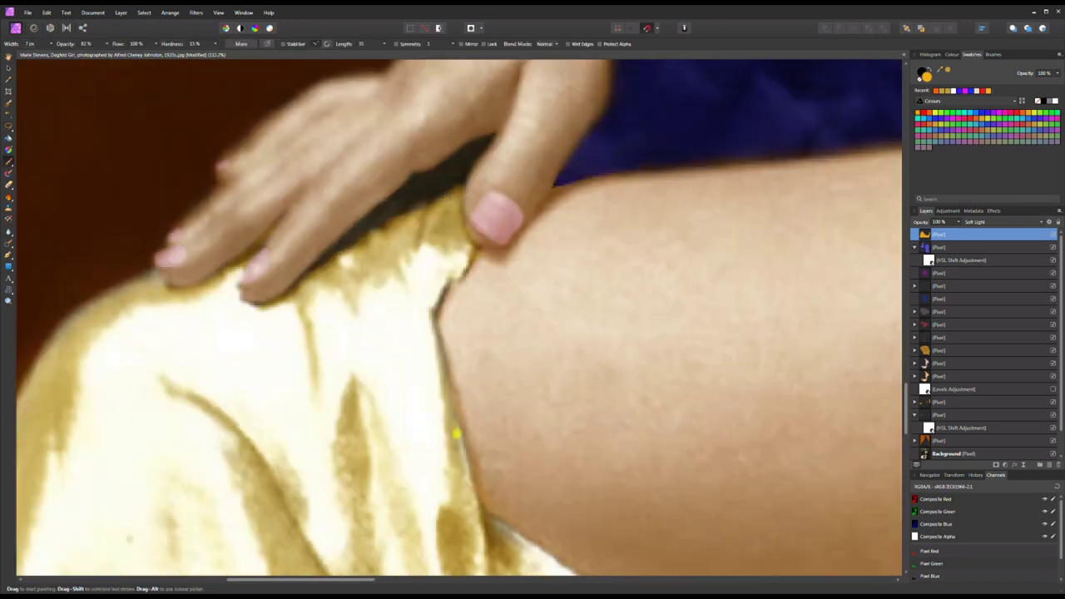
pyautogui.scroll(-5, 422, 194)
pyautogui.press(']')
pyautogui.press(']')
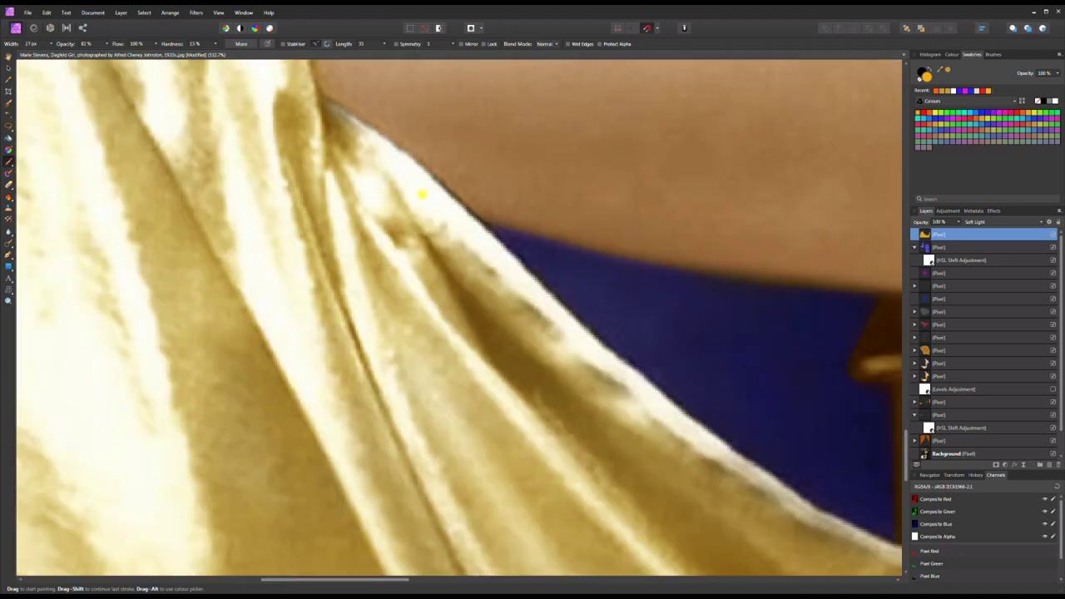
pyautogui.hscroll(5, 459, 318)
pyautogui.scroll(-3, 459, 318)
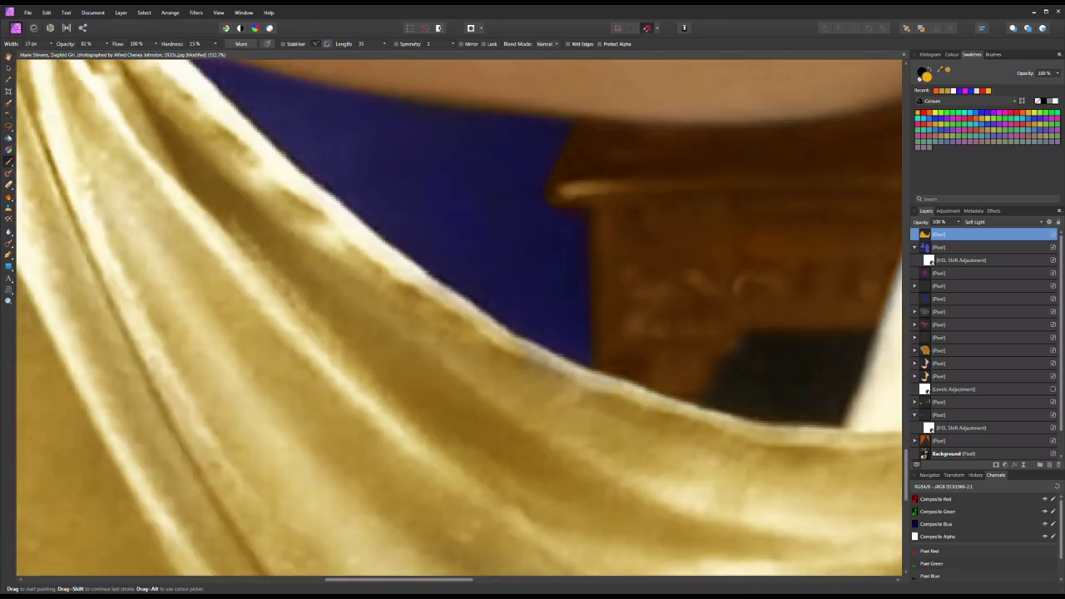
# - Paint the remaining grey and white drape folds between the hip and the robe golden yellow up to the waist
pyautogui.scroll(-5, 635, 406)
pyautogui.scroll(5, 832, 208)
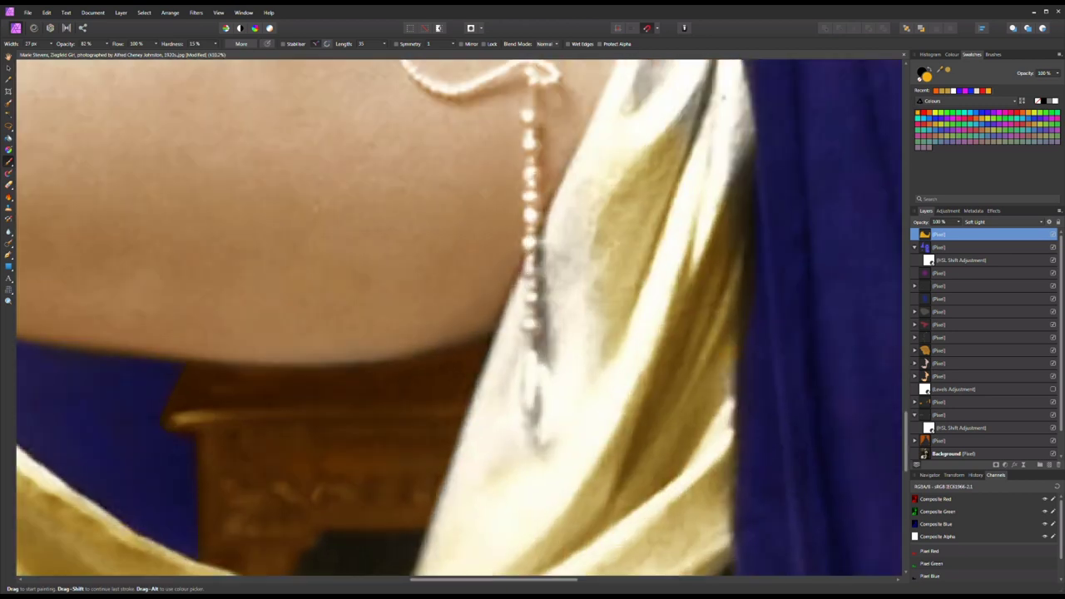
pyautogui.scroll(-3, 458, 317)
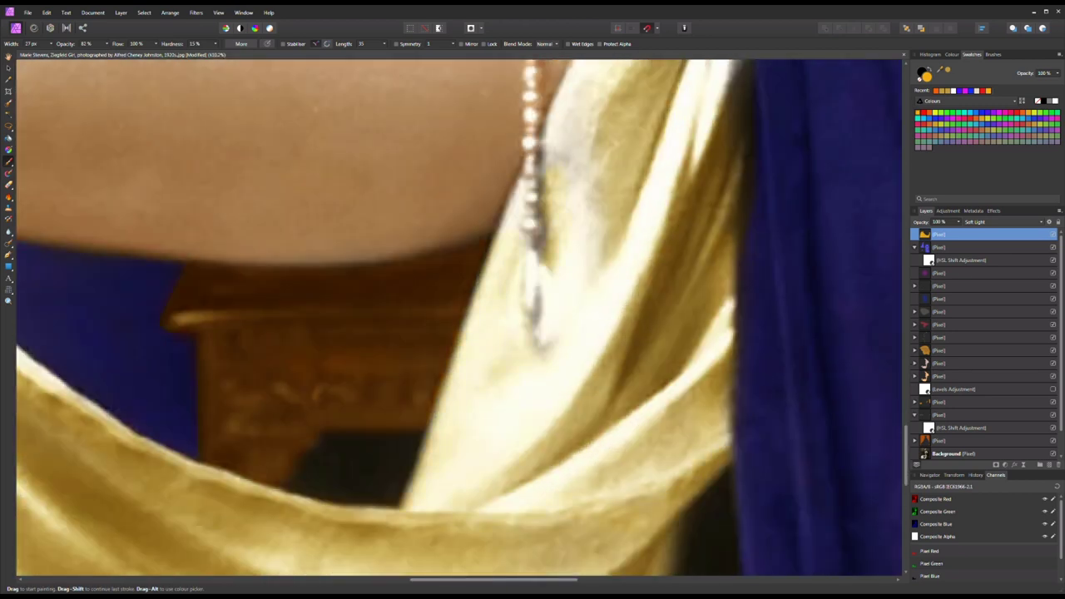
pyautogui.scroll(10, 459, 318)
pyautogui.moveTo(715, 345); pyautogui.dragTo(736, 512)
pyautogui.moveTo(697, 287)
pyautogui.mouseDown()
pyautogui.moveTo(655, 358)
pyautogui.moveTo(699, 449)
pyautogui.mouseUp()
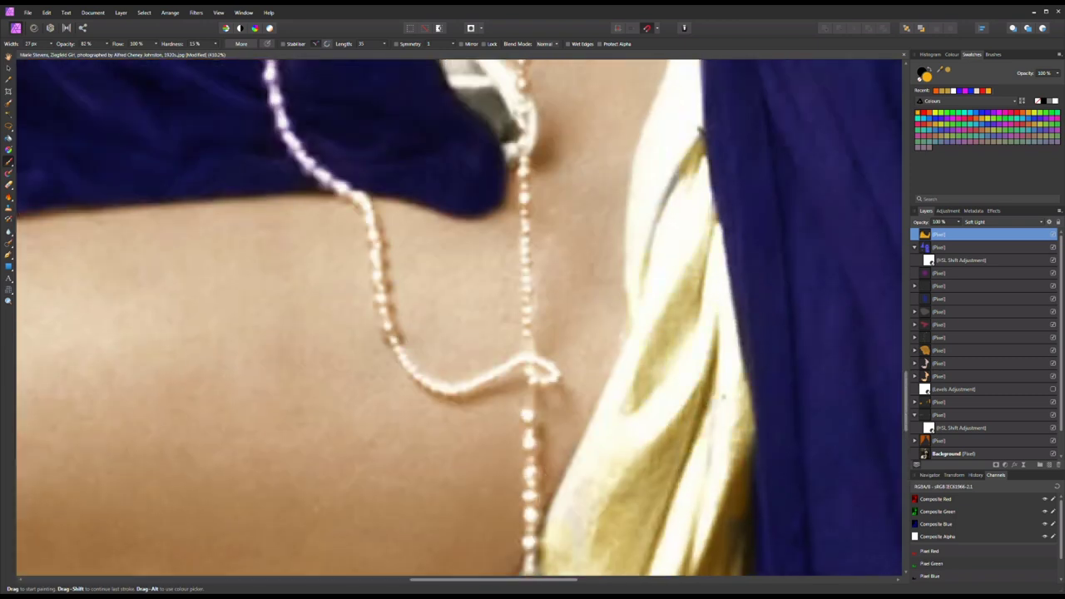
pyautogui.scroll(2, 677, 160)
pyautogui.scroll(-3, 634, 335)
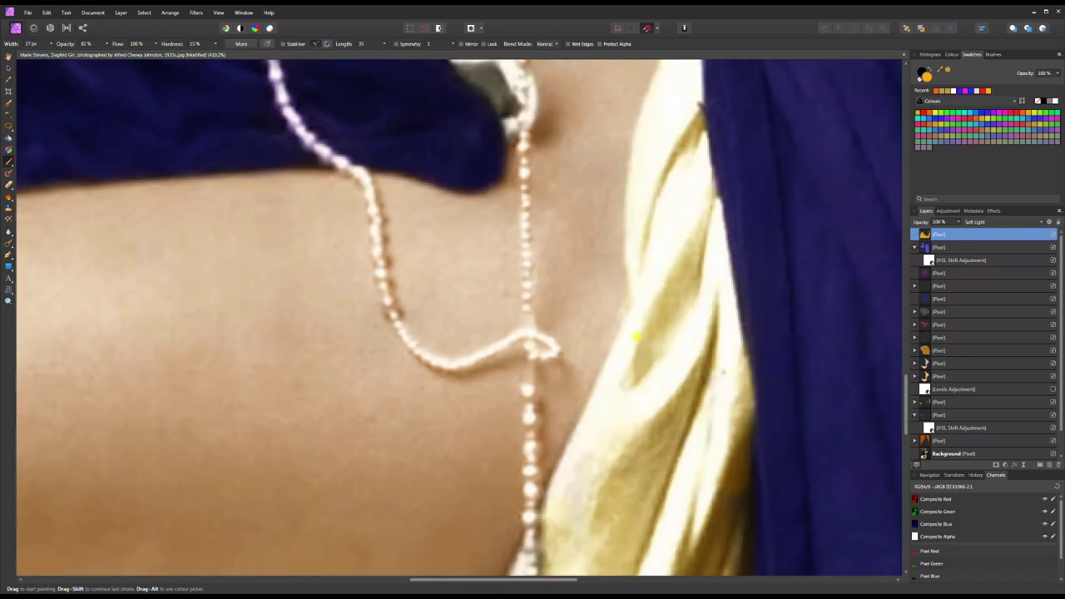
# - Tint the pale drape around the necklace's hanging end golden yellow and enlarge the brush to 34 px
pyautogui.scroll(-6, 571, 387)
pyautogui.press(']')
pyautogui.press(']')
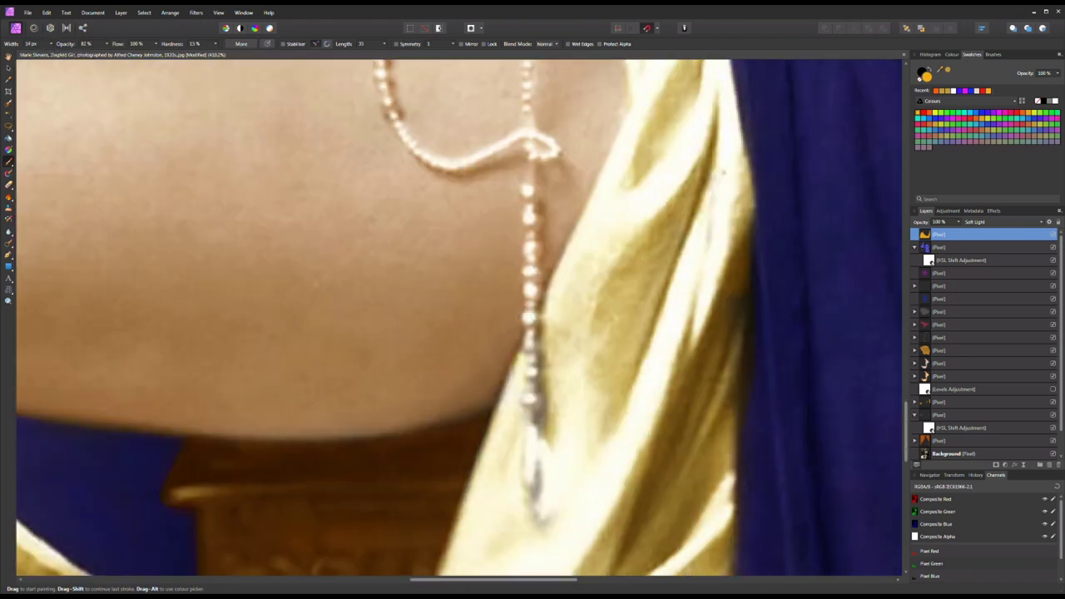
# - Paint the grey lining visible in the robe's opening beneath the bent arm golden yellow
pyautogui.scroll(2, 722, 172)
pyautogui.scroll(8, 722, 172)
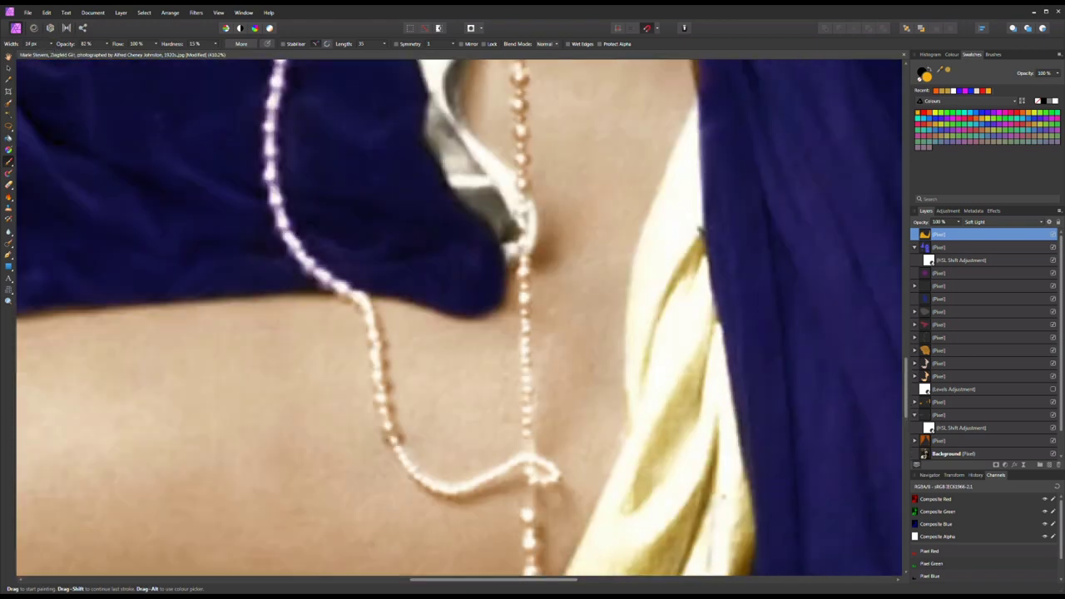
pyautogui.hotkey('ctrl', '0')
pyautogui.scroll(5, 630, 225)
pyautogui.scroll(-2, 749, 367)
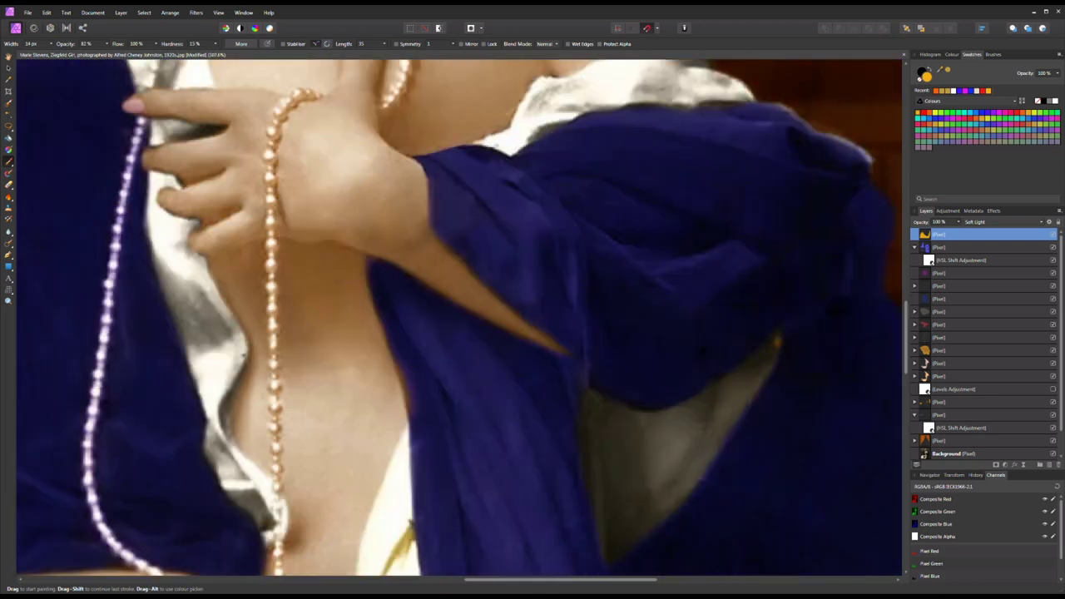
pyautogui.moveTo(717, 386)
pyautogui.mouseDown()
pyautogui.moveTo(649, 417)
pyautogui.moveTo(597, 426)
pyautogui.mouseUp()
pyautogui.scroll(-3, 598, 426)
pyautogui.moveTo(582, 329)
pyautogui.mouseDown()
pyautogui.moveTo(599, 408)
pyautogui.moveTo(653, 422)
pyautogui.moveTo(770, 256)
pyautogui.moveTo(596, 341)
pyautogui.moveTo(609, 444)
pyautogui.moveTo(657, 412)
pyautogui.moveTo(744, 287)
pyautogui.moveTo(612, 320)
pyautogui.moveTo(632, 350)
pyautogui.moveTo(699, 333)
pyautogui.moveTo(632, 337)
pyautogui.moveTo(661, 397)
pyautogui.mouseUp()
# - Tint the white drape folds over the robe at the upper arm golden yellow with a 15 px brush
pyautogui.press(']')
pyautogui.press(']')
pyautogui.press(']')
pyautogui.hotkey('ctrl', '0')
pyautogui.scroll(5, 595, 227)
pyautogui.press('[')
pyautogui.press('[')
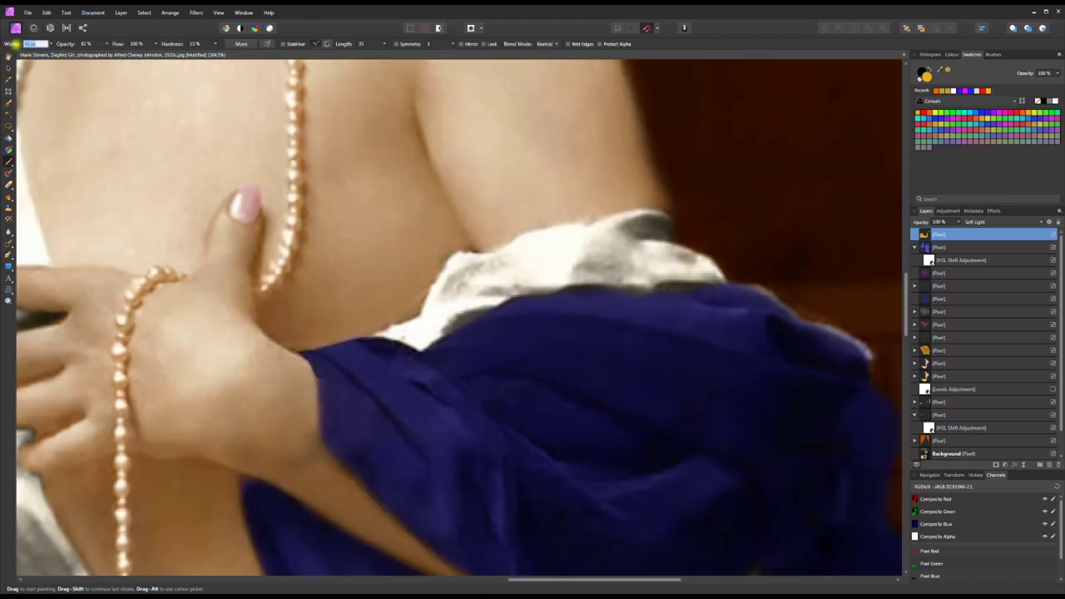
pyautogui.press(']')
pyautogui.press(']')
pyautogui.moveTo(449, 317)
pyautogui.mouseDown()
pyautogui.moveTo(503, 291)
pyautogui.moveTo(541, 293)
pyautogui.moveTo(449, 329)
pyautogui.moveTo(491, 309)
pyautogui.moveTo(722, 278)
pyautogui.moveTo(657, 218)
pyautogui.moveTo(622, 218)
pyautogui.mouseUp()
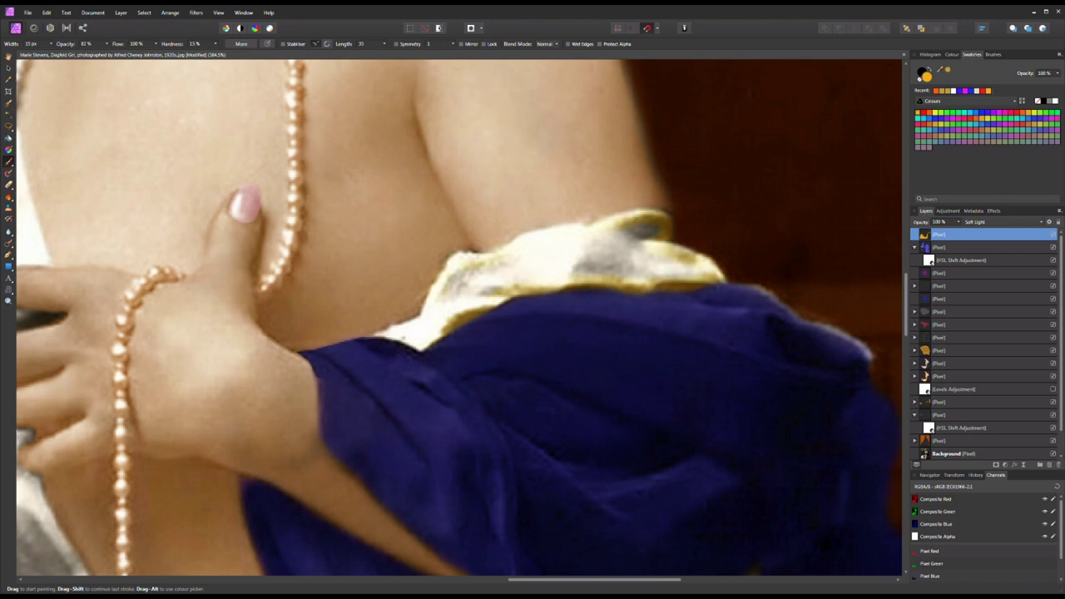
pyautogui.moveTo(582, 270)
pyautogui.mouseDown()
pyautogui.moveTo(624, 264)
pyautogui.moveTo(657, 224)
pyautogui.mouseUp()
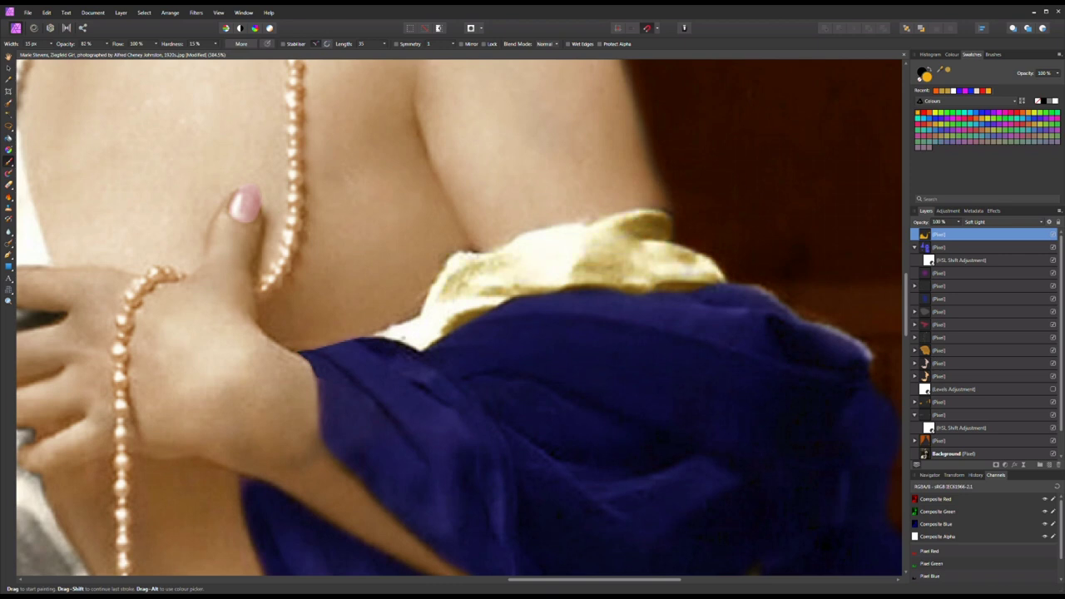
# - Paint the drape strip on the shoulder golden yellow, first along its edge against the blue robe, covering its upper folds
pyautogui.scroll(-5, 250, 125)
pyautogui.scroll(6, 249, 125)
pyautogui.moveTo(420, 143)
pyautogui.mouseDown()
pyautogui.moveTo(300, 187)
pyautogui.moveTo(243, 283)
pyautogui.mouseUp()
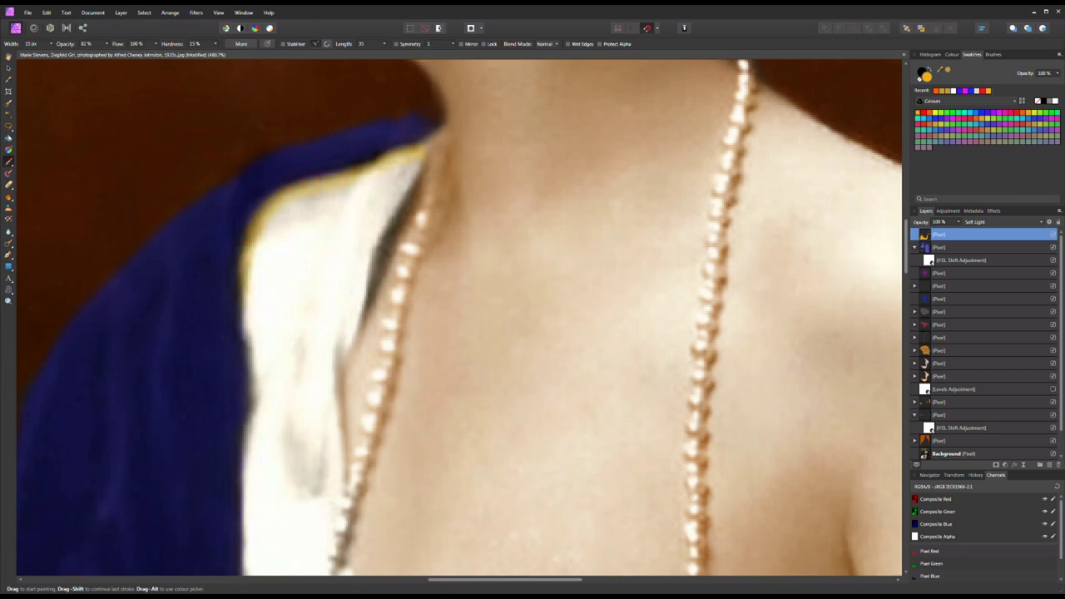
pyautogui.scroll(-2, 399, 166)
pyautogui.scroll(2, 399, 167)
pyautogui.moveTo(265, 208); pyautogui.dragTo(236, 329)
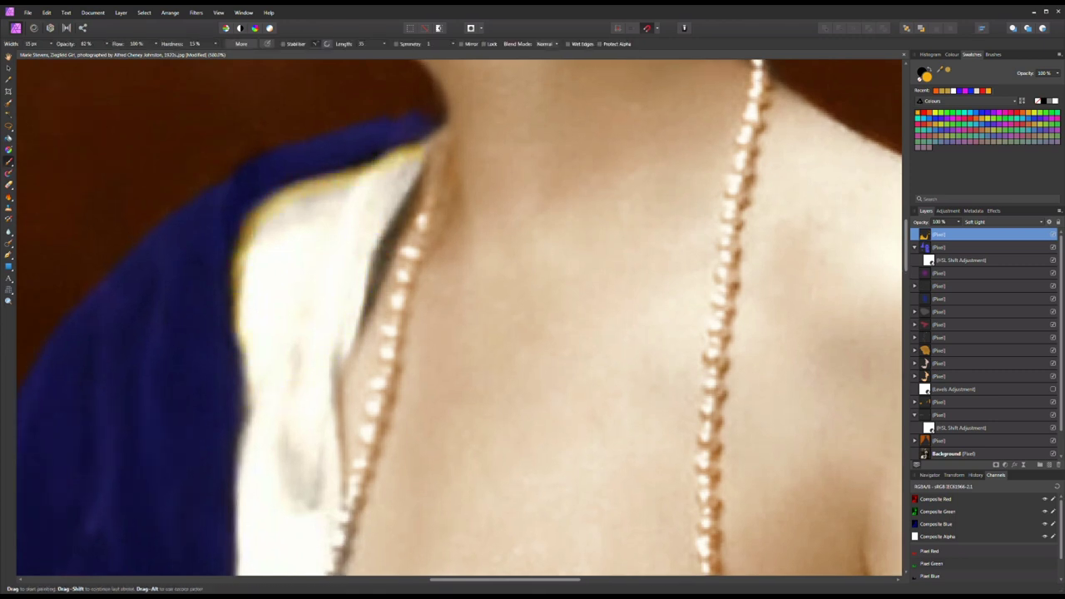
pyautogui.moveTo(390, 223); pyautogui.dragTo(373, 265)
pyautogui.moveTo(243, 349); pyautogui.dragTo(247, 424)
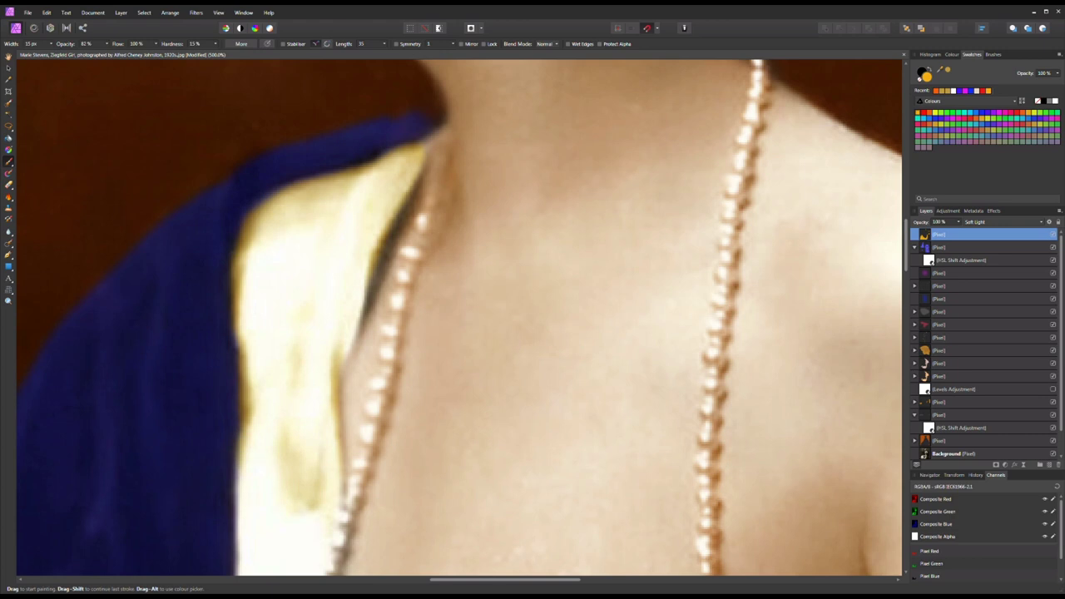
# - Continue the golden yellow tint down the chest drape, past the pearl strand and behind the fingers
pyautogui.scroll(-3, 459, 317)
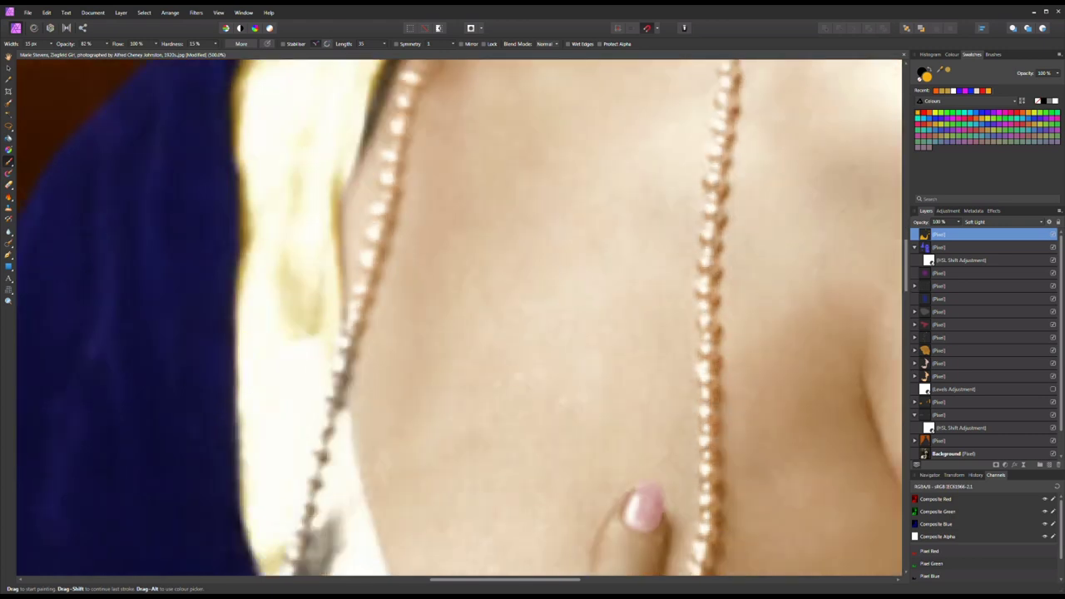
pyautogui.scroll(-4, 460, 316)
pyautogui.moveTo(333, 341)
pyautogui.mouseDown()
pyautogui.moveTo(311, 388)
pyautogui.moveTo(349, 456)
pyautogui.moveTo(366, 465)
pyautogui.moveTo(356, 447)
pyautogui.moveTo(367, 439)
pyautogui.mouseUp()
pyautogui.scroll(-3, 459, 316)
pyautogui.scroll(-2, 459, 316)
pyautogui.moveTo(299, 399)
pyautogui.mouseDown()
pyautogui.moveTo(349, 482)
pyautogui.moveTo(416, 524)
pyautogui.moveTo(366, 499)
pyautogui.mouseUp()
pyautogui.scroll(-5, 391, 507)
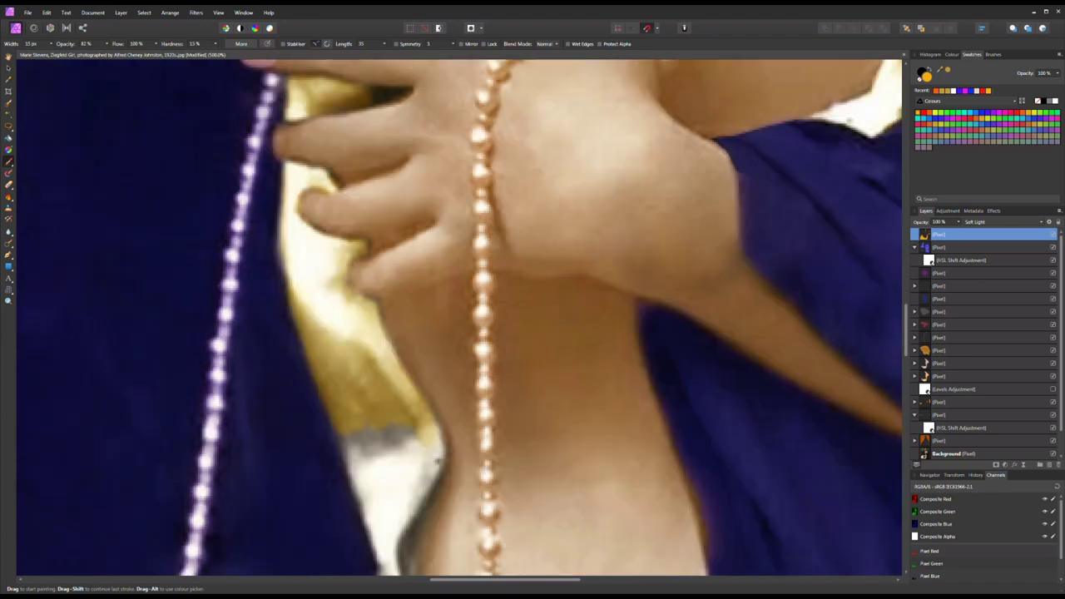
# - Paint the remaining grey drape folds beside the waist golden yellow, down to the robe's lower tip at the necklace
pyautogui.moveTo(409, 251)
pyautogui.mouseDown()
pyautogui.moveTo(420, 300)
pyautogui.moveTo(405, 436)
pyautogui.moveTo(388, 459)
pyautogui.moveTo(418, 452)
pyautogui.moveTo(441, 512)
pyautogui.mouseUp()
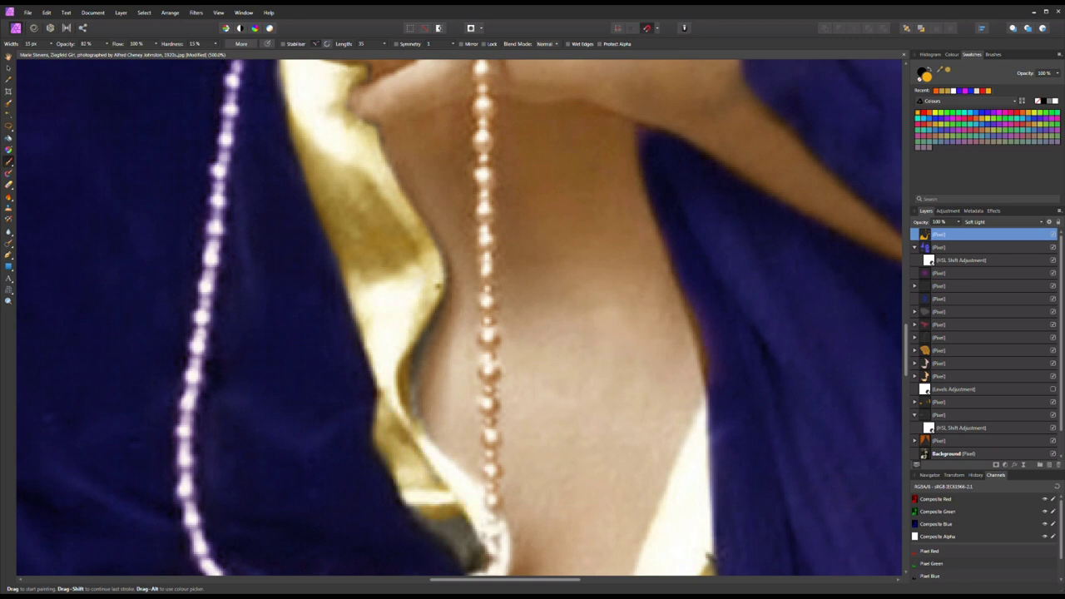
pyautogui.scroll(-4, 441, 512)
pyautogui.moveTo(458, 383); pyautogui.dragTo(478, 399)
# - Erase the blue tint from the pearl strand hanging over the robe on the blue robe layer, using a larger eraser
pyautogui.press('e')
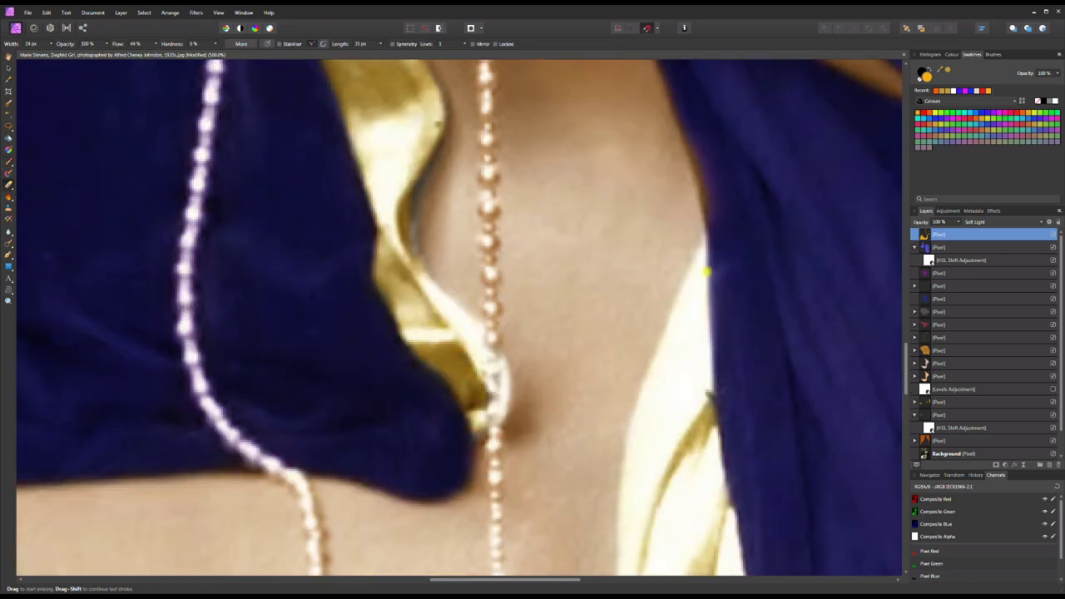
pyautogui.click(940, 247)
pyautogui.press(']')
pyautogui.press(']')
pyautogui.press(']')
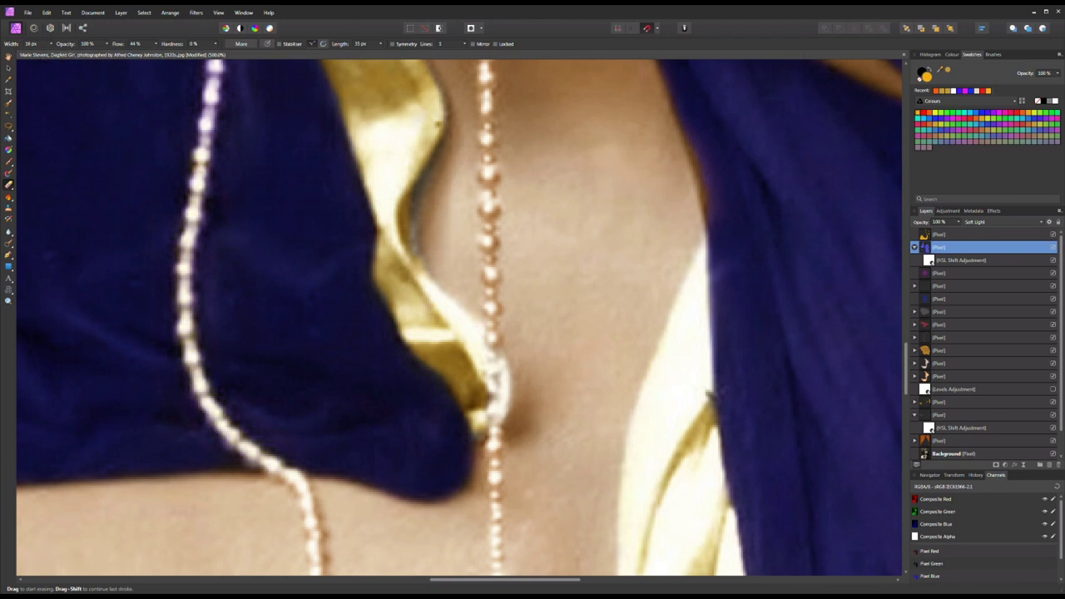
pyautogui.scroll(3, 458, 316)
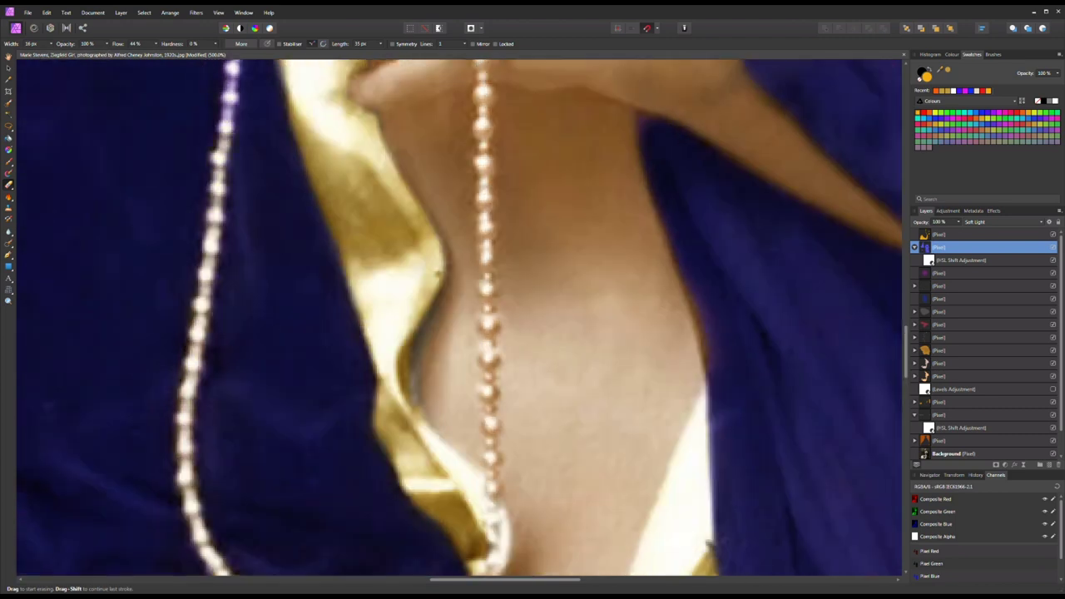
pyautogui.scroll(3, 458, 316)
pyautogui.scroll(3, 458, 316)
# - Duplicate the gold drape layer and add an HSL adjustment that shifts the drape's colour towards orange
pyautogui.hotkey('ctrl', '0')
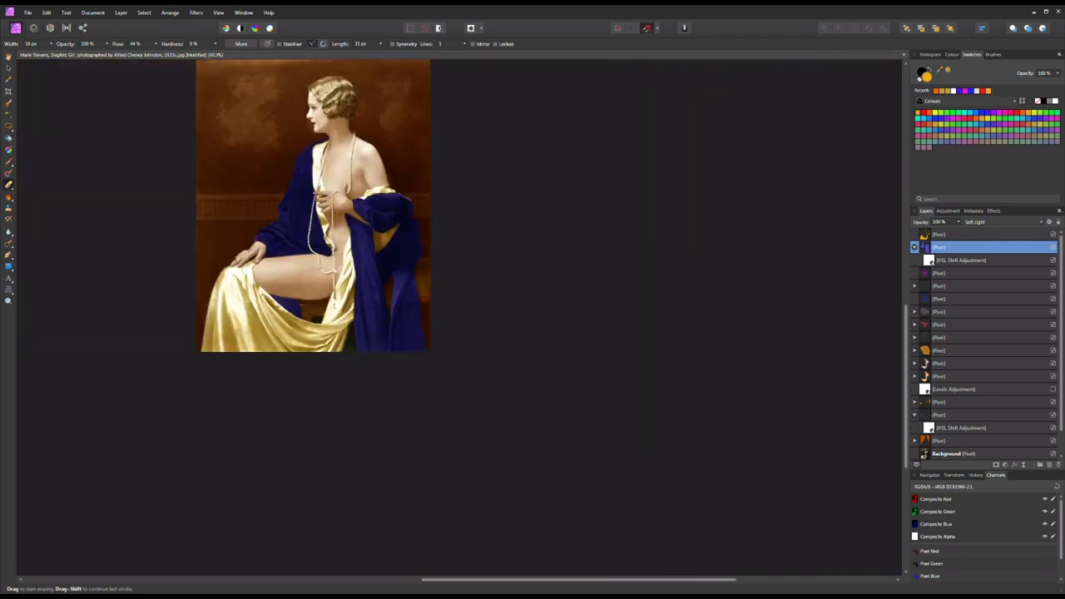
pyautogui.click(938, 235)
pyautogui.hotkey('ctrl', 'j')
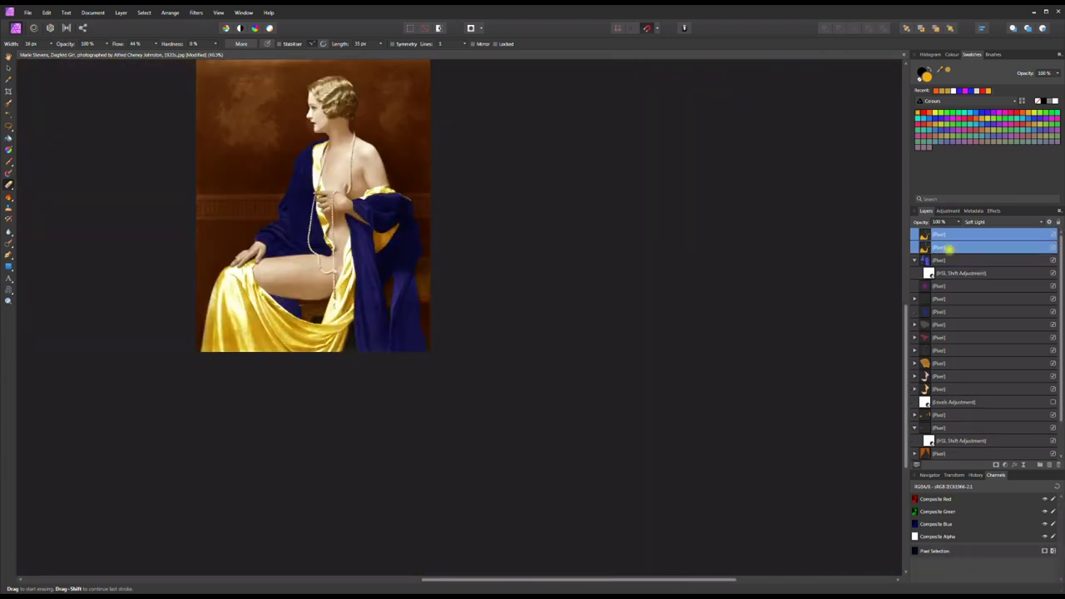
pyautogui.click(1005, 464)
pyautogui.click(1004, 245)
pyautogui.moveTo(208, 167); pyautogui.dragTo(637, 159)
pyautogui.moveTo(622, 306)
pyautogui.mouseDown()
pyautogui.moveTo(637, 306)
pyautogui.moveTo(594, 322)
pyautogui.moveTo(633, 292)
pyautogui.mouseUp()
pyautogui.click(720, 163)
# - Add an HSL adjustment to the brown backdrop's colour layer, turning the backdrop olive gold with 40% saturation and 13% luminosity shift
pyautogui.click(939, 415)
pyautogui.scroll(-2, 938, 415)
pyautogui.click(951, 427)
pyautogui.click(1005, 464)
pyautogui.click(990, 250)
pyautogui.moveTo(637, 307); pyautogui.dragTo(613, 292)
pyautogui.click(913, 388)
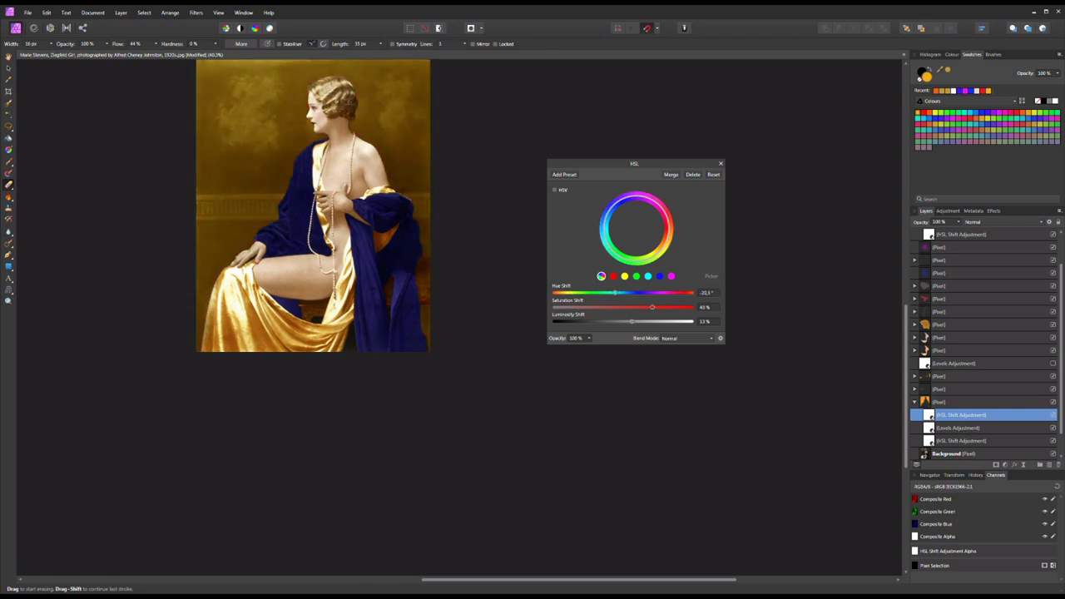
# - Adjust the existing HSL adjustment of the layer above the backdrop tint to 92% saturation and -100% luminosity shift
pyautogui.click(914, 389)
pyautogui.click(961, 402)
pyautogui.moveTo(555, 321); pyautogui.dragTo(552, 321)
pyautogui.moveTo(610, 292); pyautogui.dragTo(554, 321)
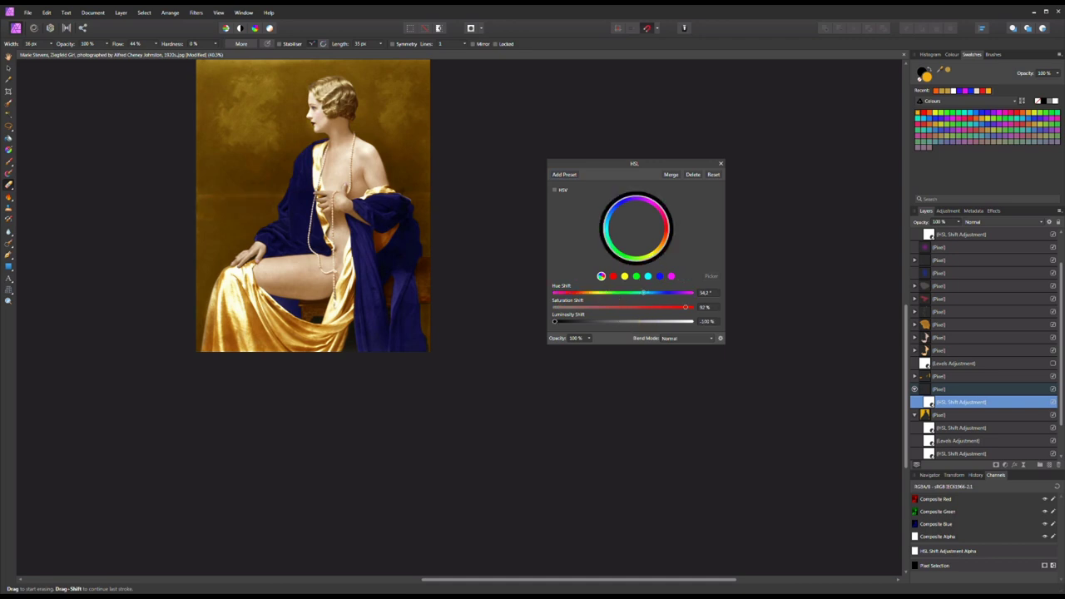
# - Edit the blue robe layer's HSL adjustment to give the robe a darker, less saturated navy
pyautogui.scroll(2, 981, 349)
pyautogui.doubleClick(929, 273)
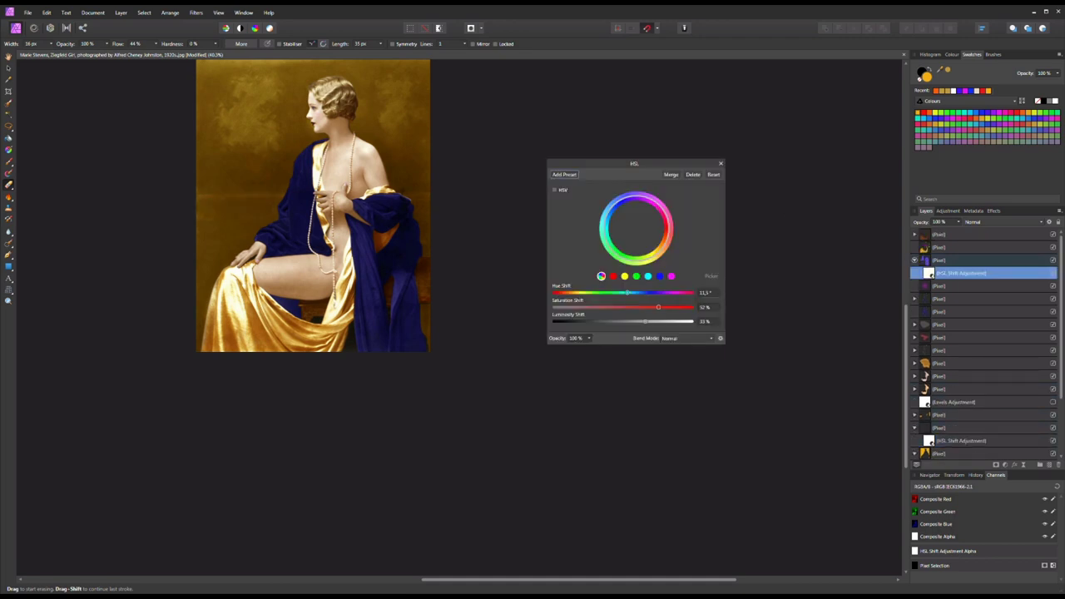
pyautogui.moveTo(652, 322); pyautogui.dragTo(614, 307)
pyautogui.press('Escape')
pyautogui.click(939, 259)
pyautogui.click(196, 13)
pyautogui.press('Escape')
pyautogui.scroll(2, 258, 53)
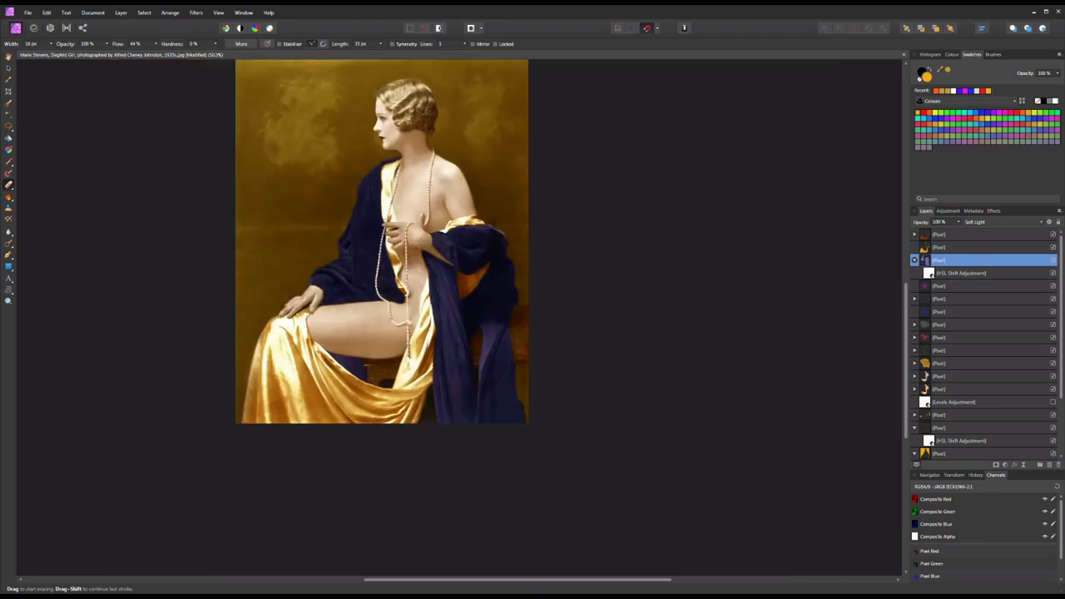
pyautogui.scroll(2, 382, 283)
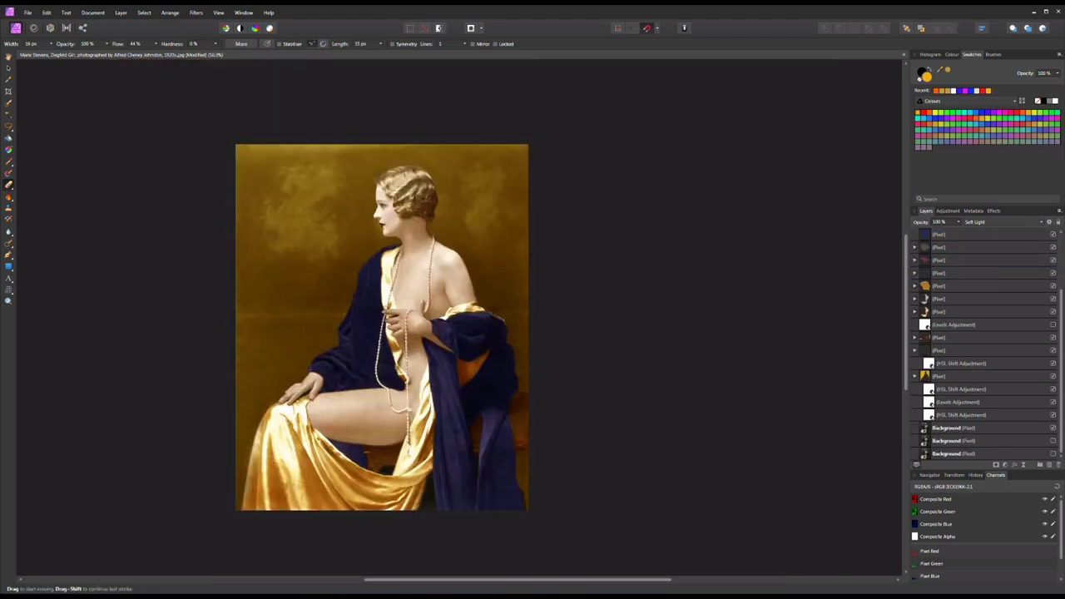
# - Group all the colour layers above the background photo
pyautogui.hotkey('ctrl', 'alt', 'a')
pyautogui.hotkey('ctrl', 'e')
pyautogui.hotkey('ctrl', 'z')
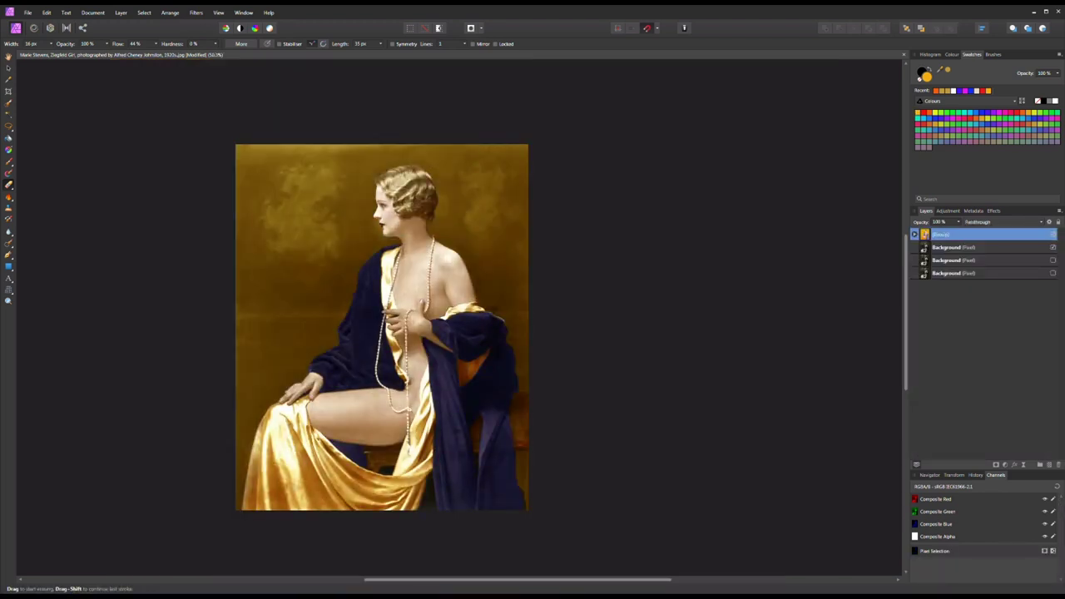
# - Add a Levels adjustment at the top of the colour layer group and raise its black level
pyautogui.click(1013, 465)
pyautogui.click(987, 226)
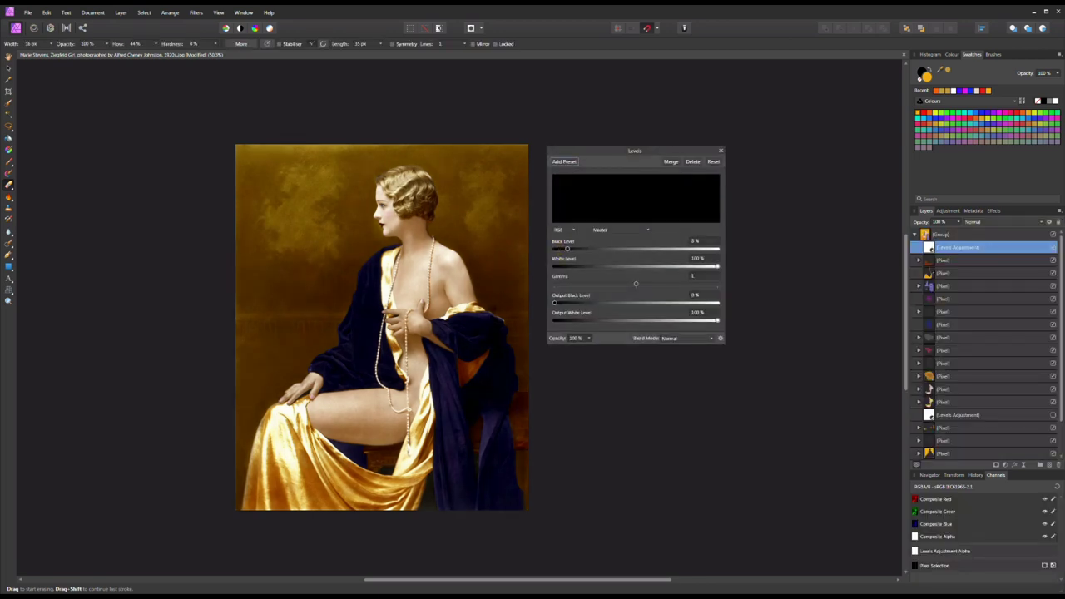
pyautogui.moveTo(974, 271); pyautogui.dragTo(947, 235)
pyautogui.click(916, 234)
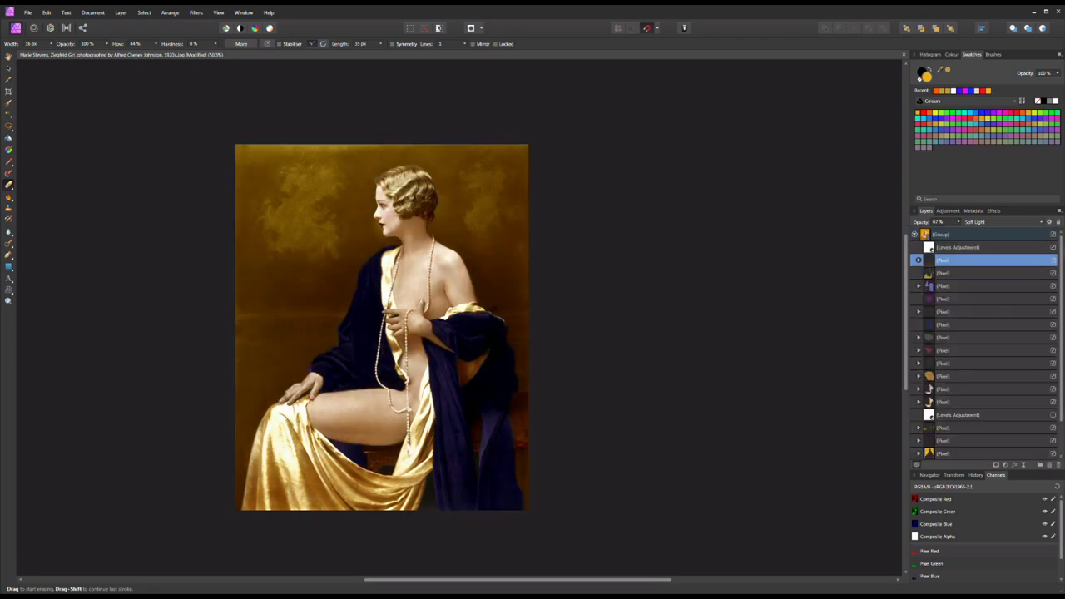